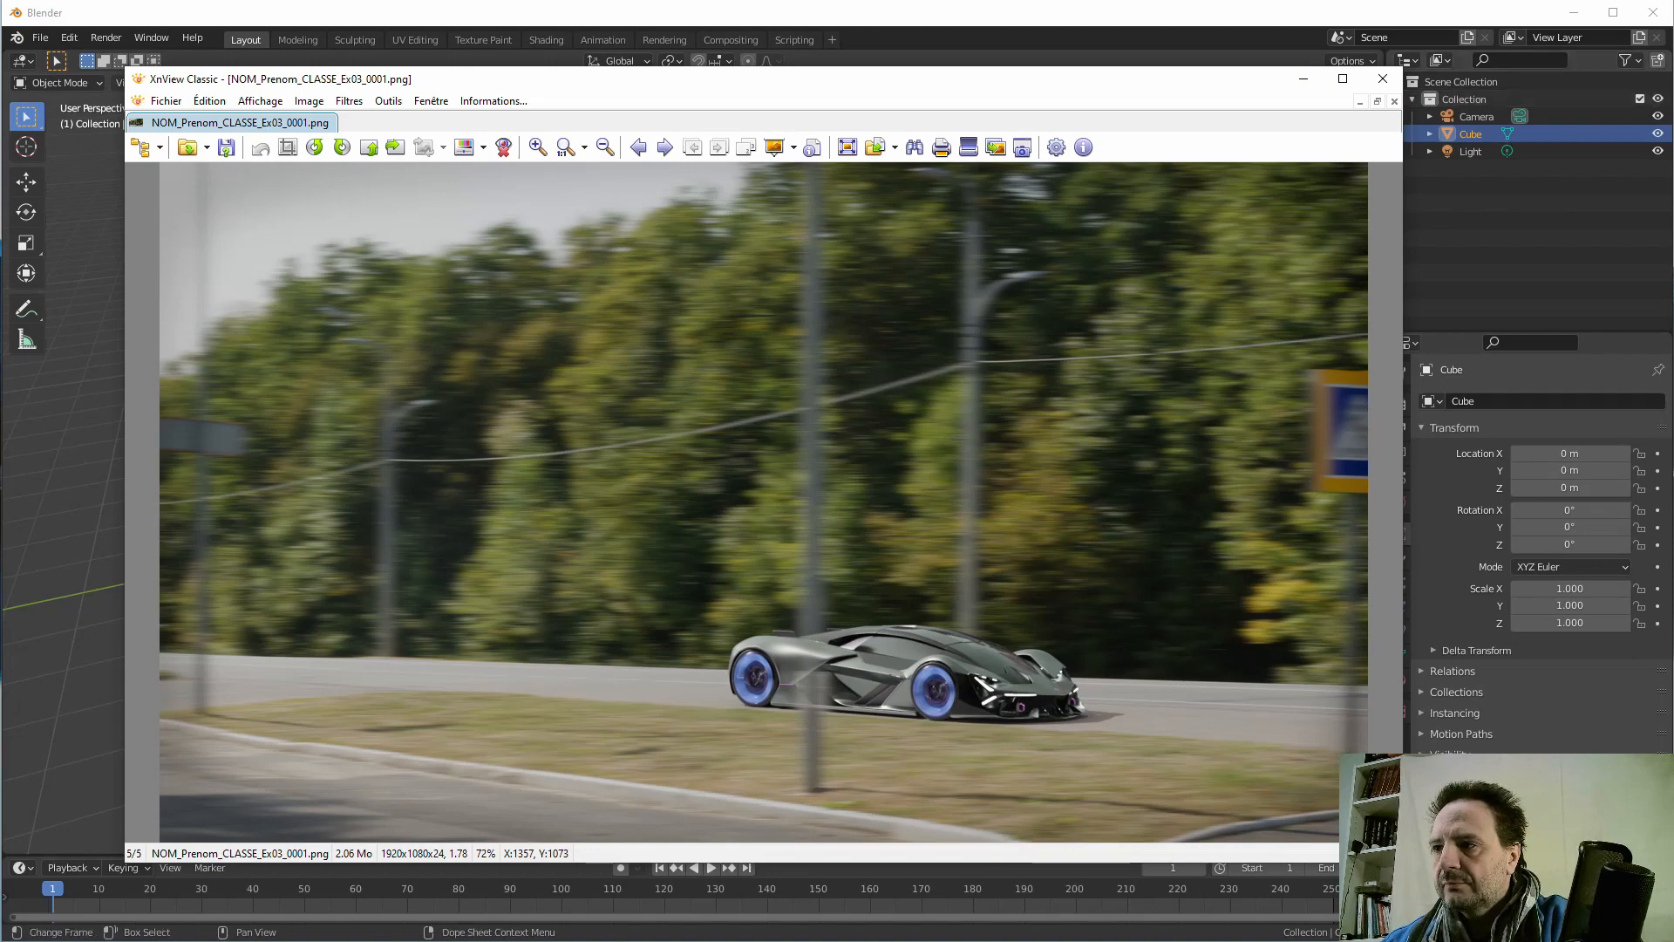
- Switch to the HDRI Haven backplate results in the browser and open the Crosswalk HDRI page
key("alt+Tab")
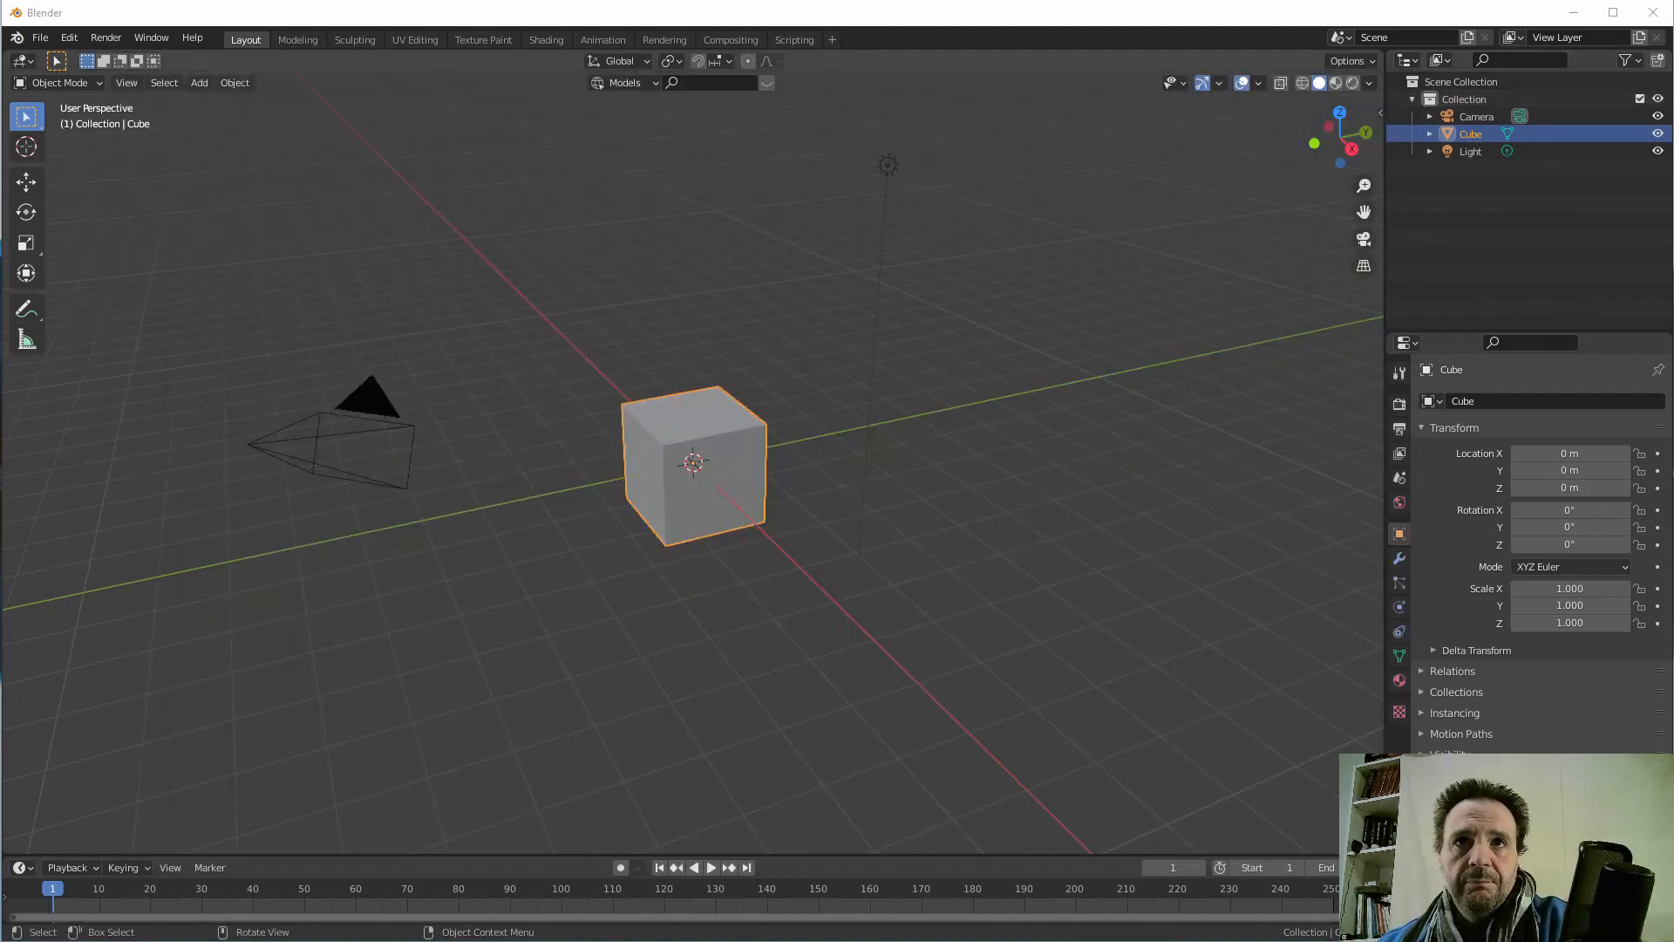
key("alt+Tab")
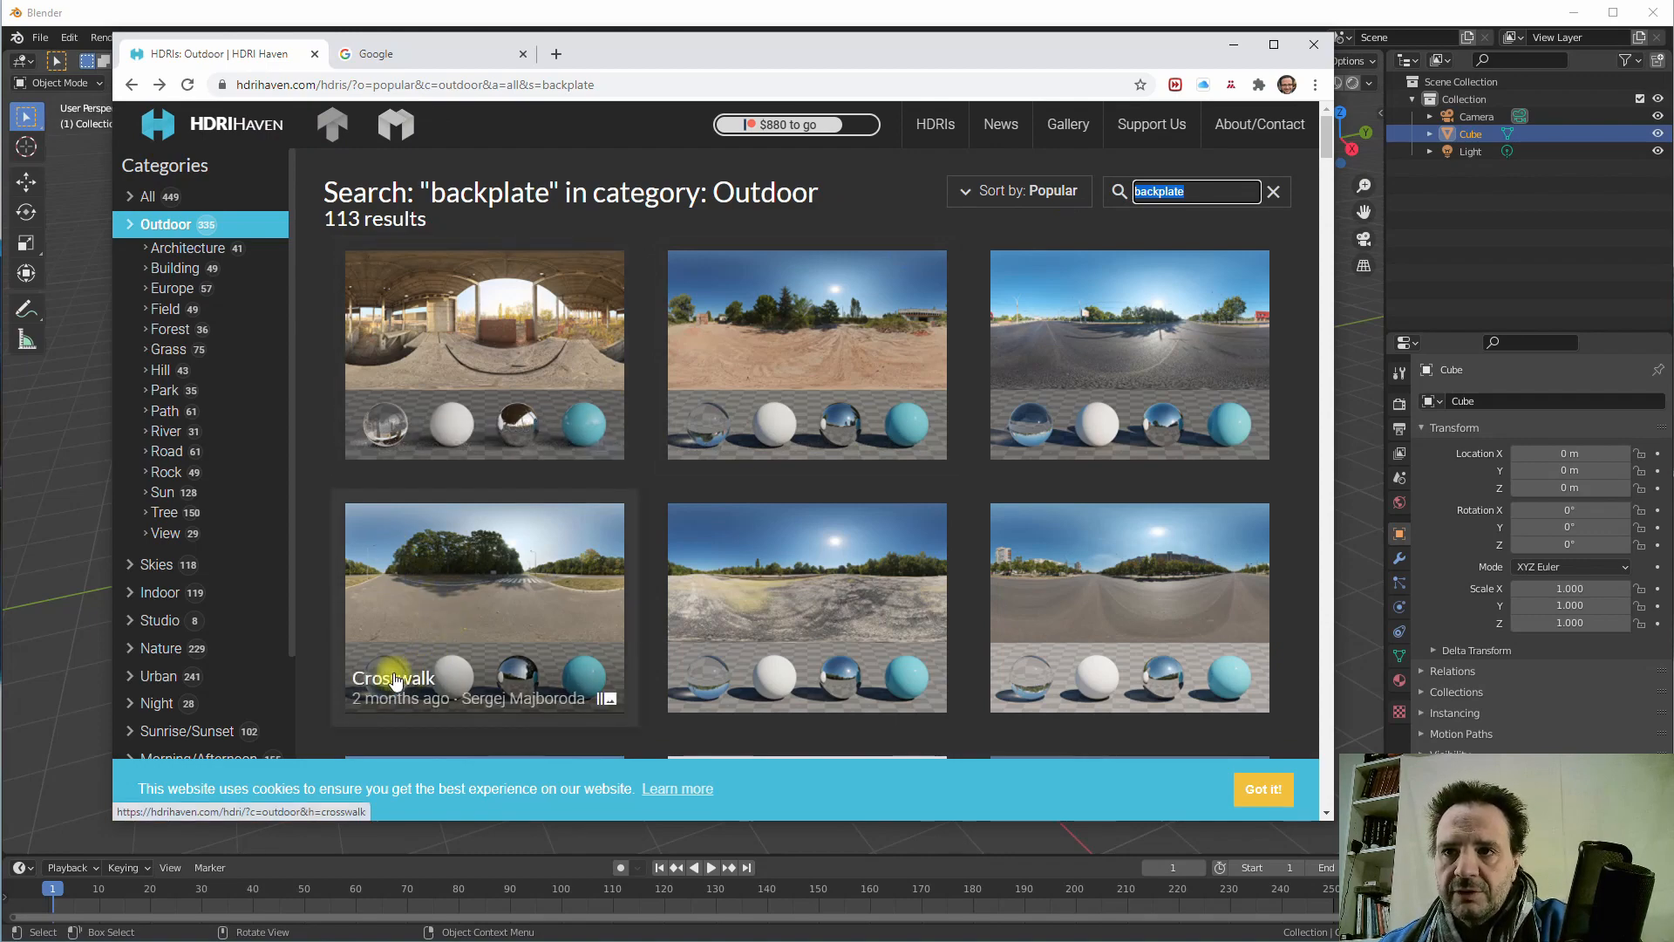
left_click(491, 606)
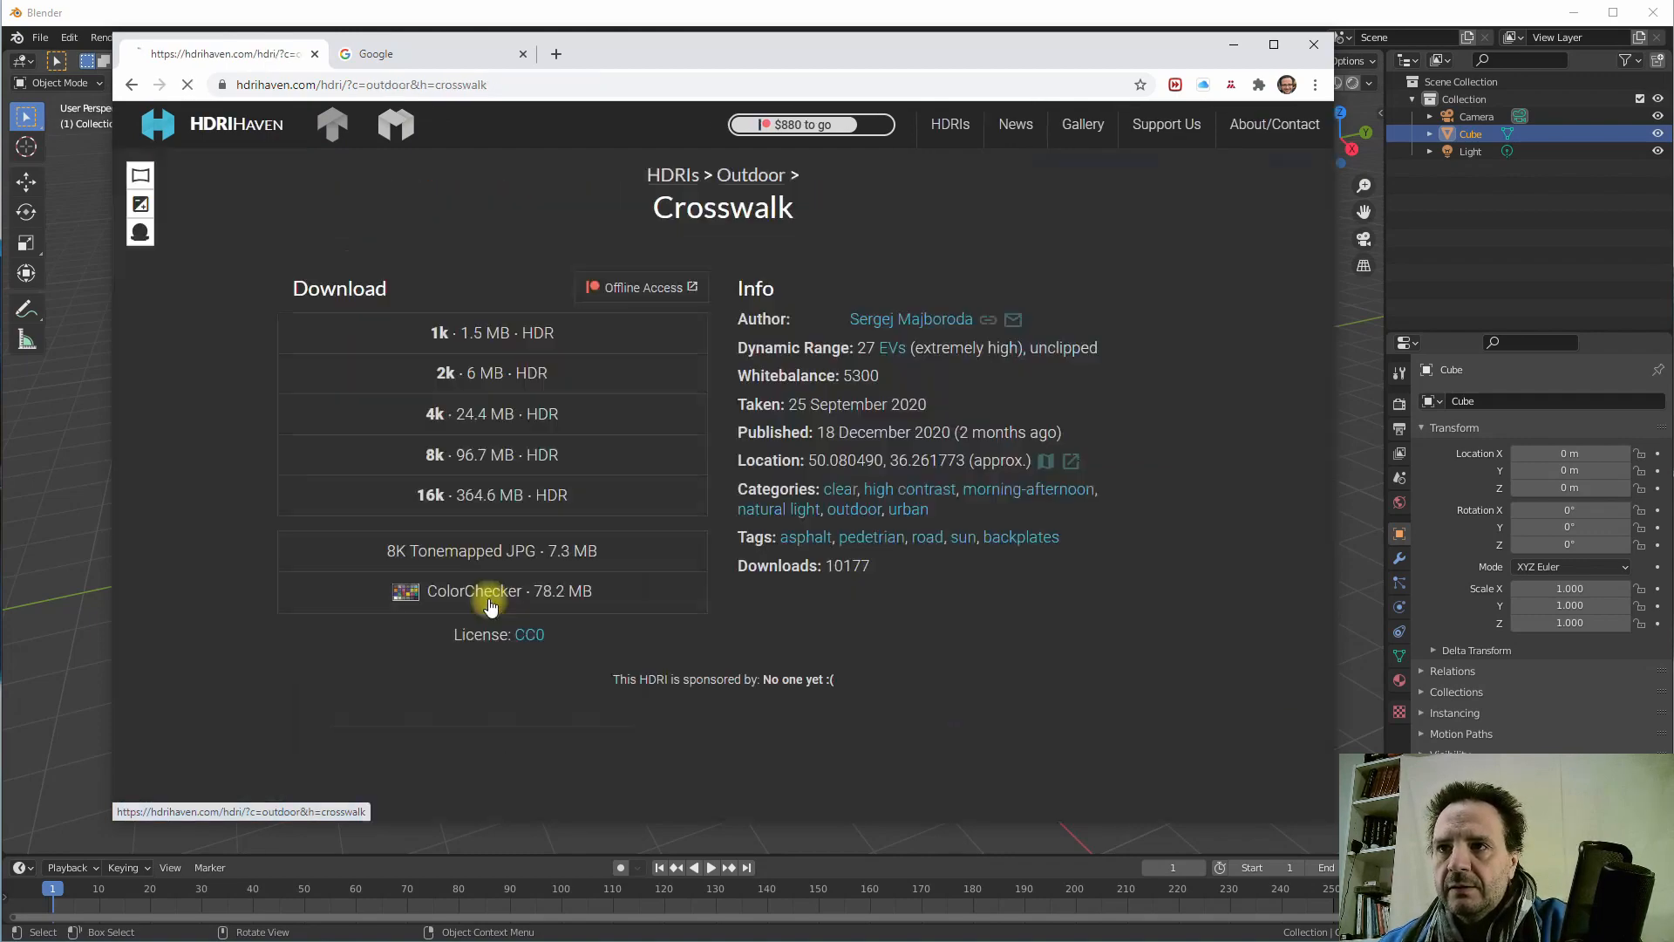
- Examine the Crosswalk HDRI's backplate gallery to compare the available road and crosswalk photos
scroll(661, 447, "down", 15)
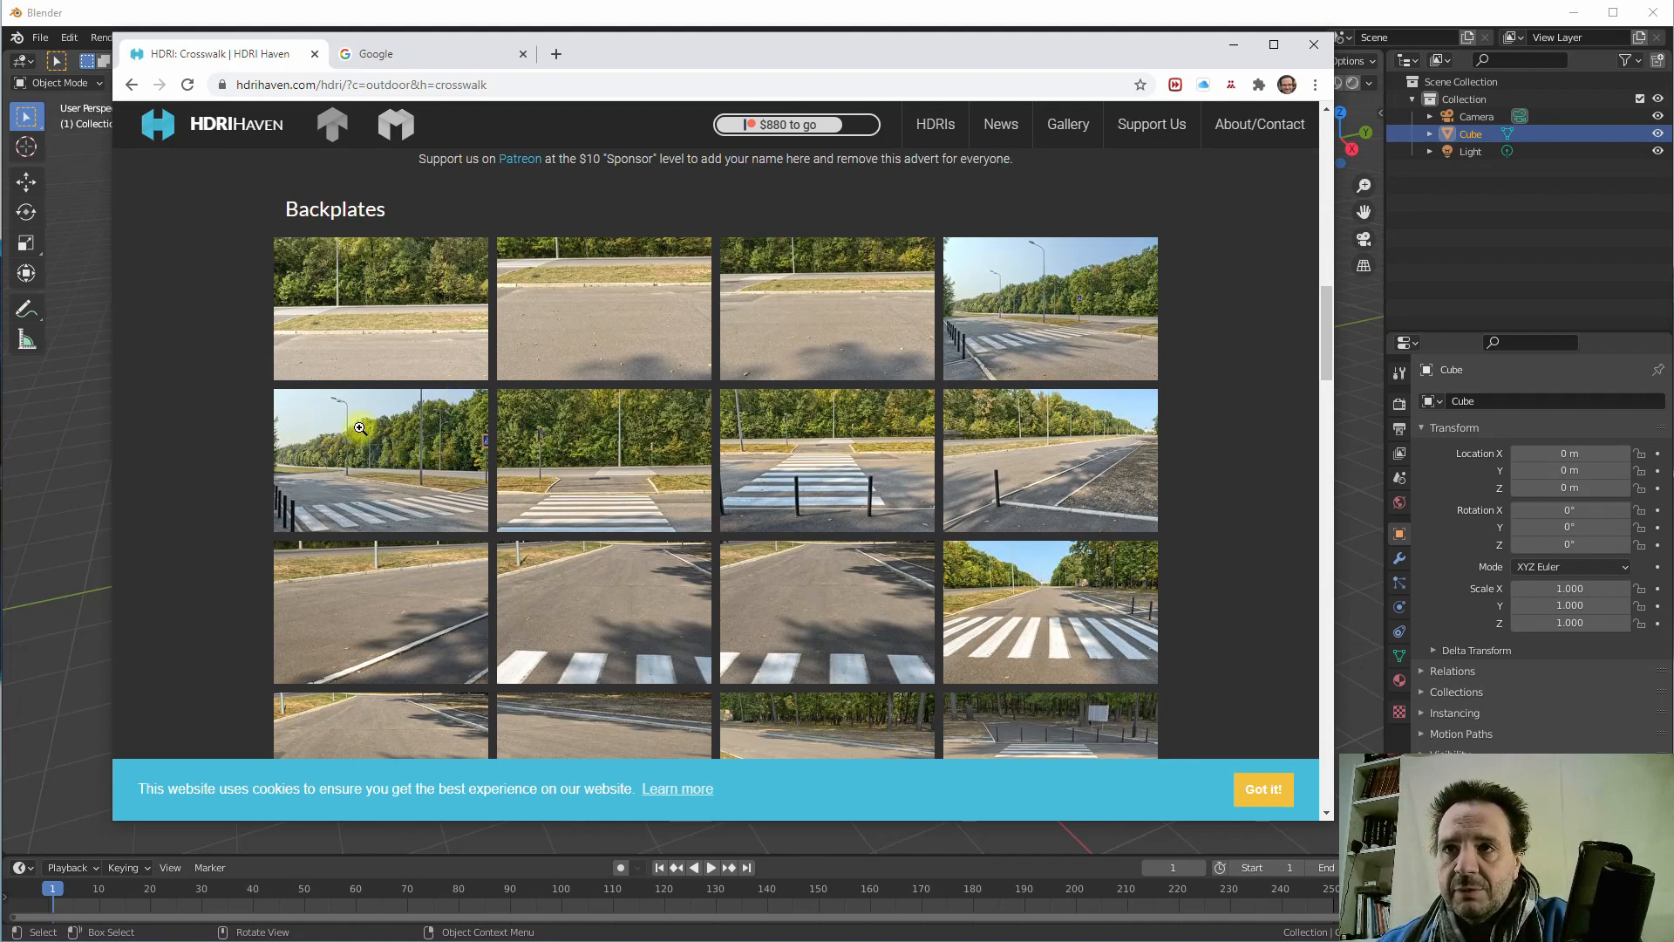
scroll(400, 455, "up", 2)
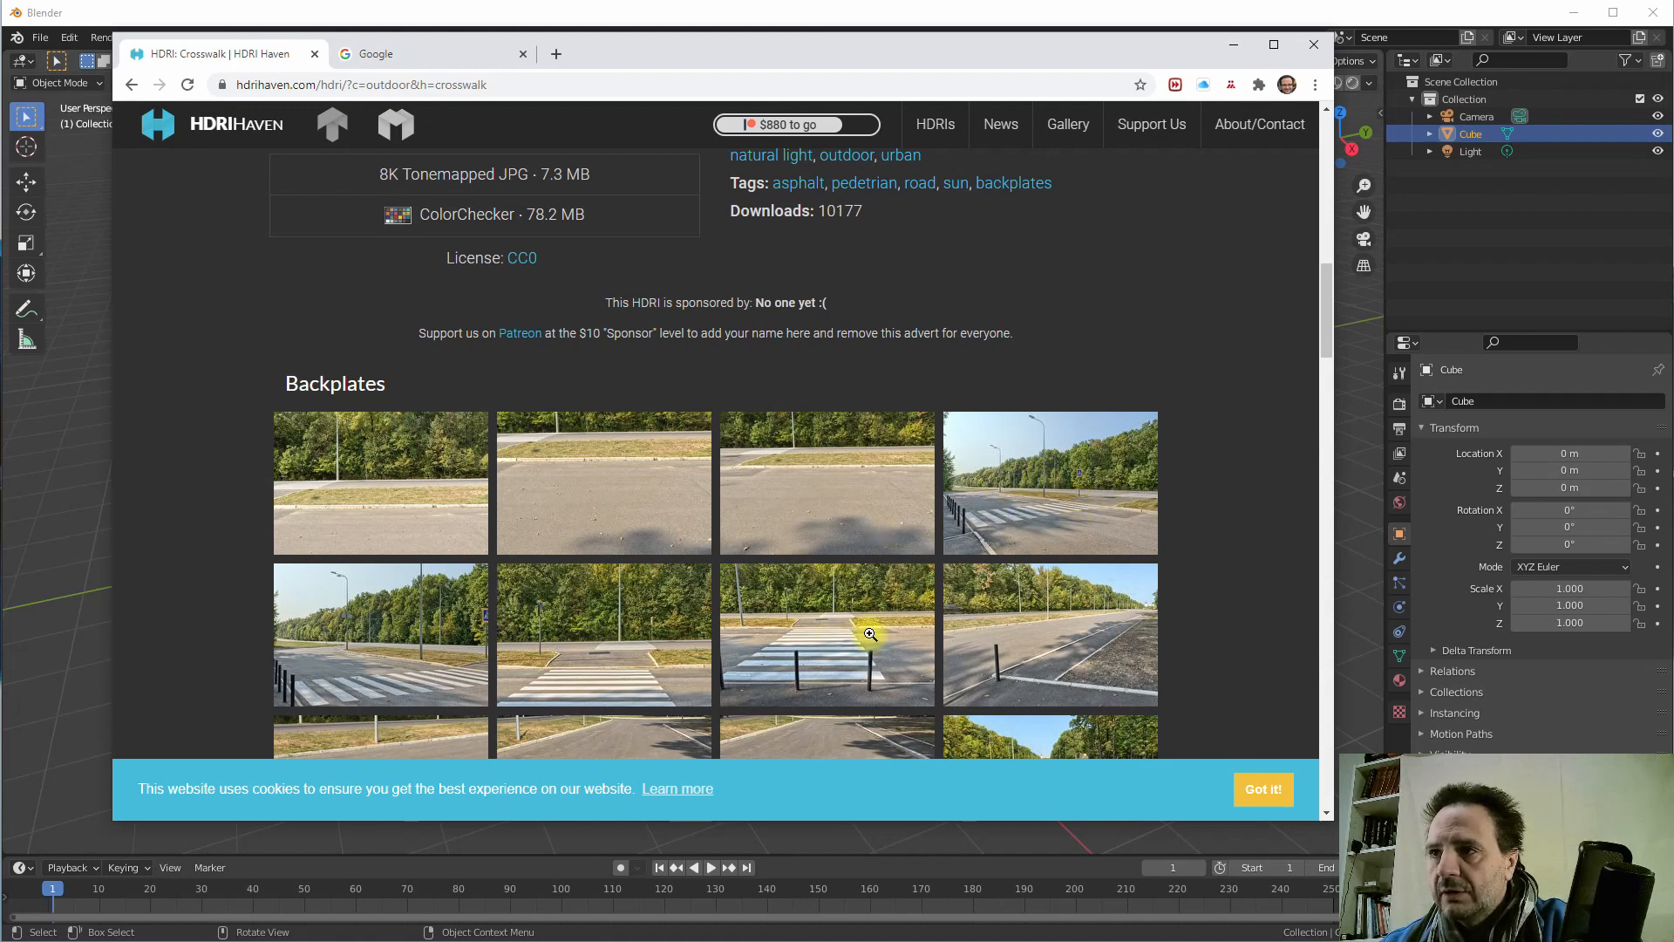
scroll(860, 617, "down", 3)
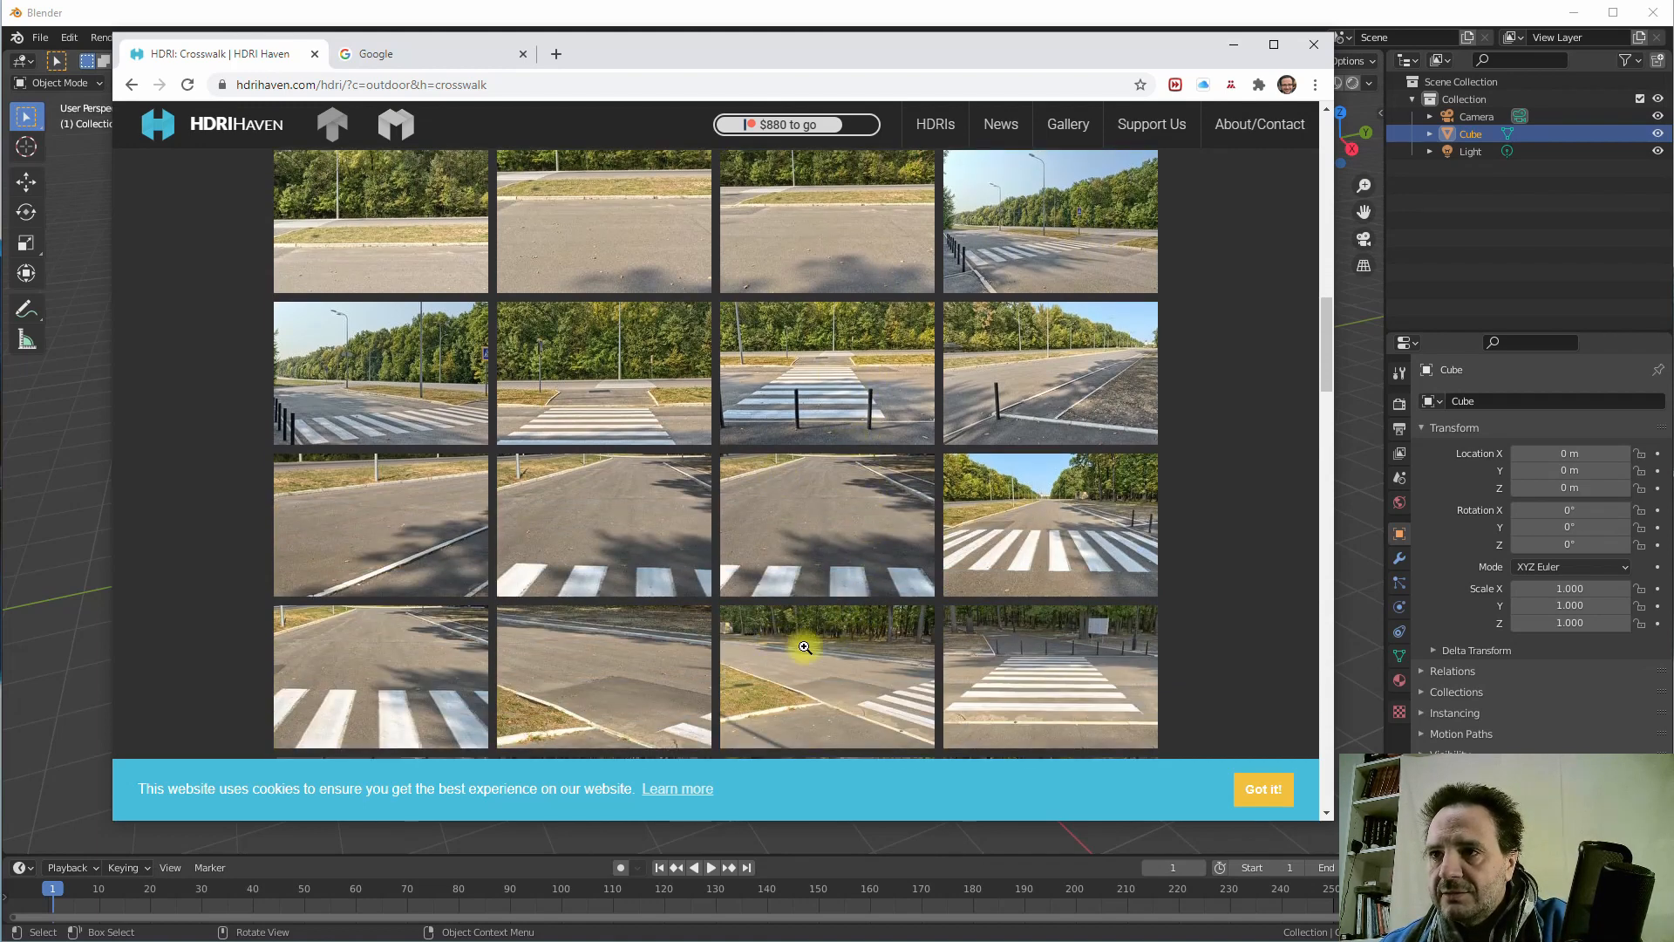
scroll(799, 654, "down", 2)
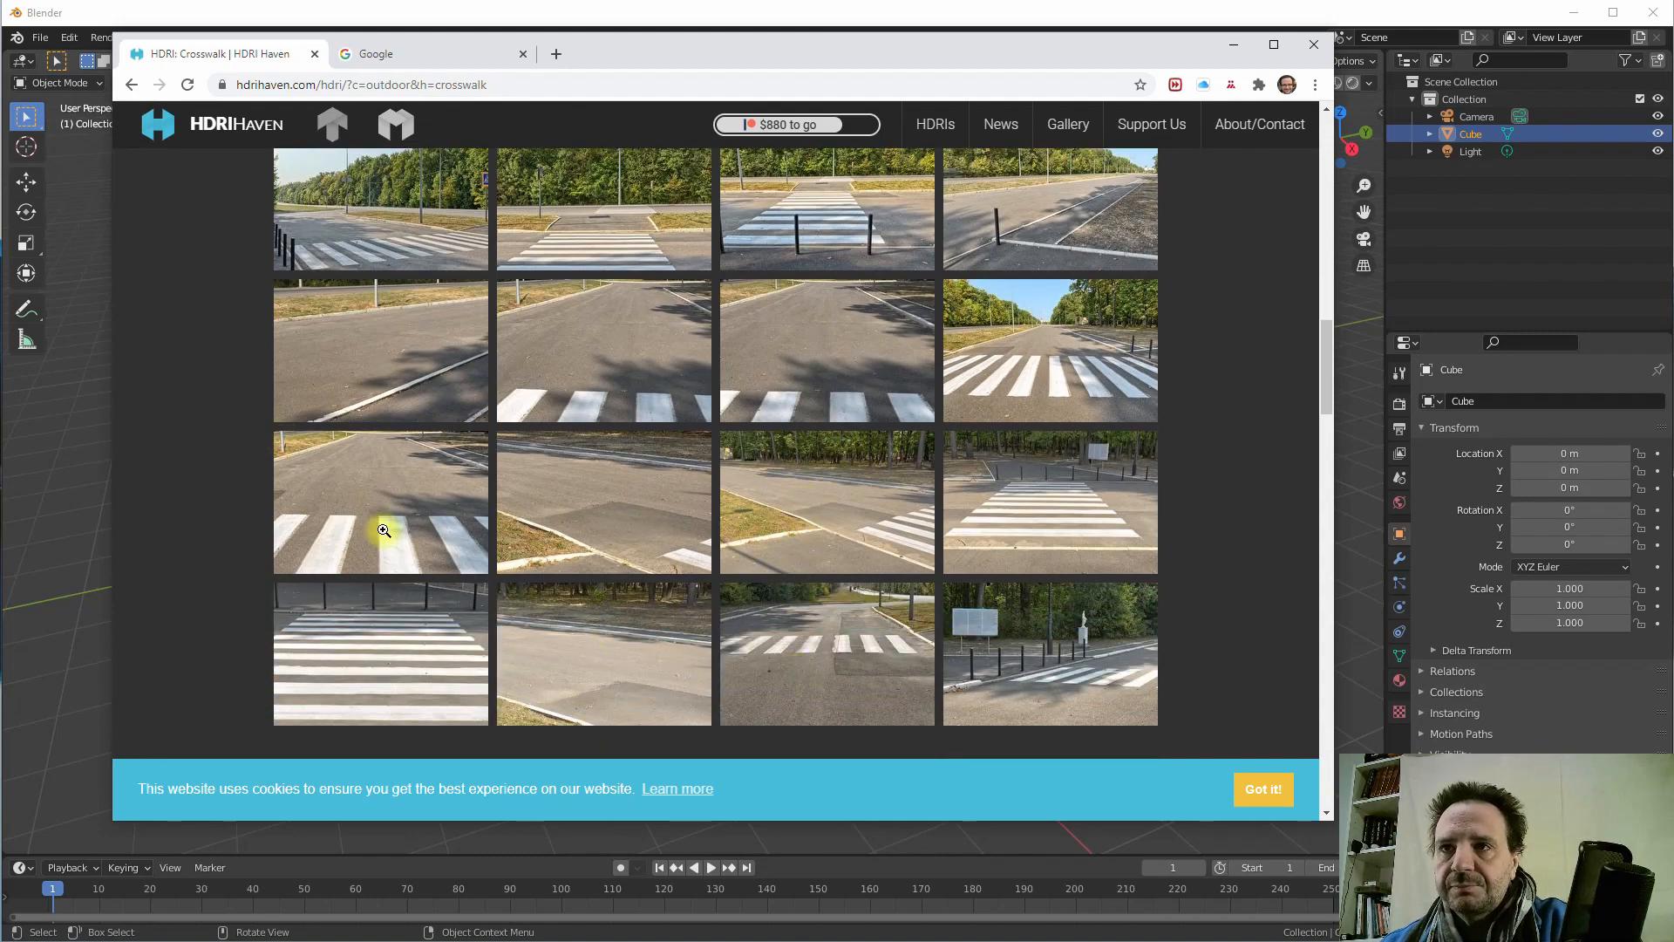
scroll(415, 512, "down", 3)
scroll(415, 514, "up", 7)
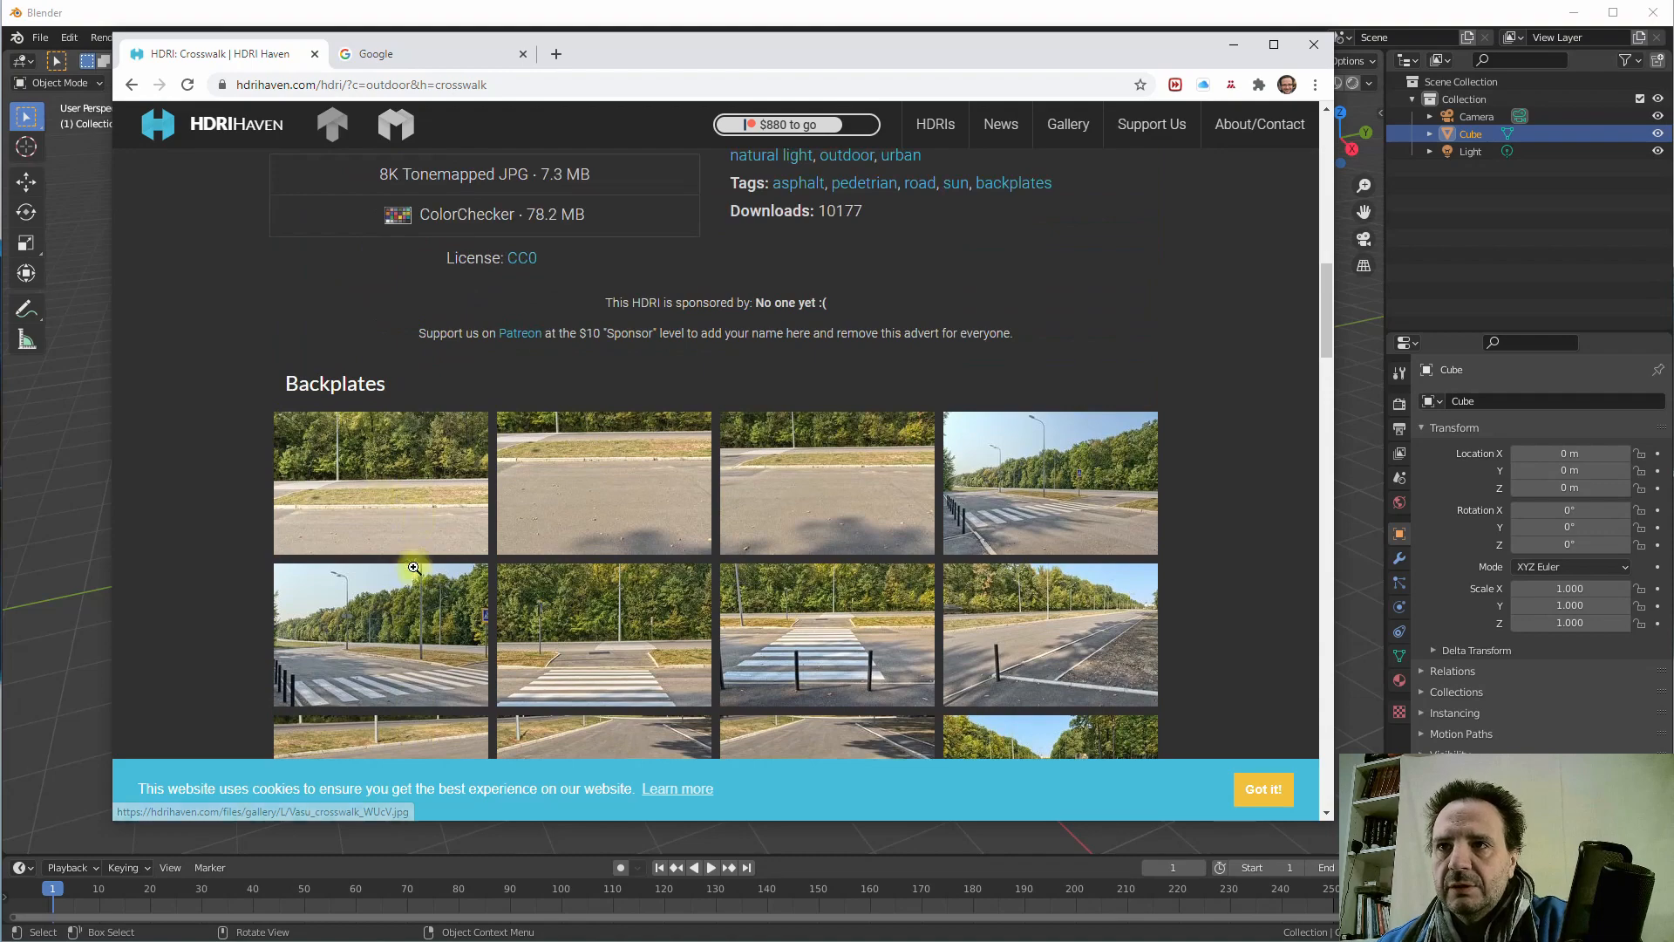
scroll(406, 582, "up", 2)
scroll(405, 585, "down", 2)
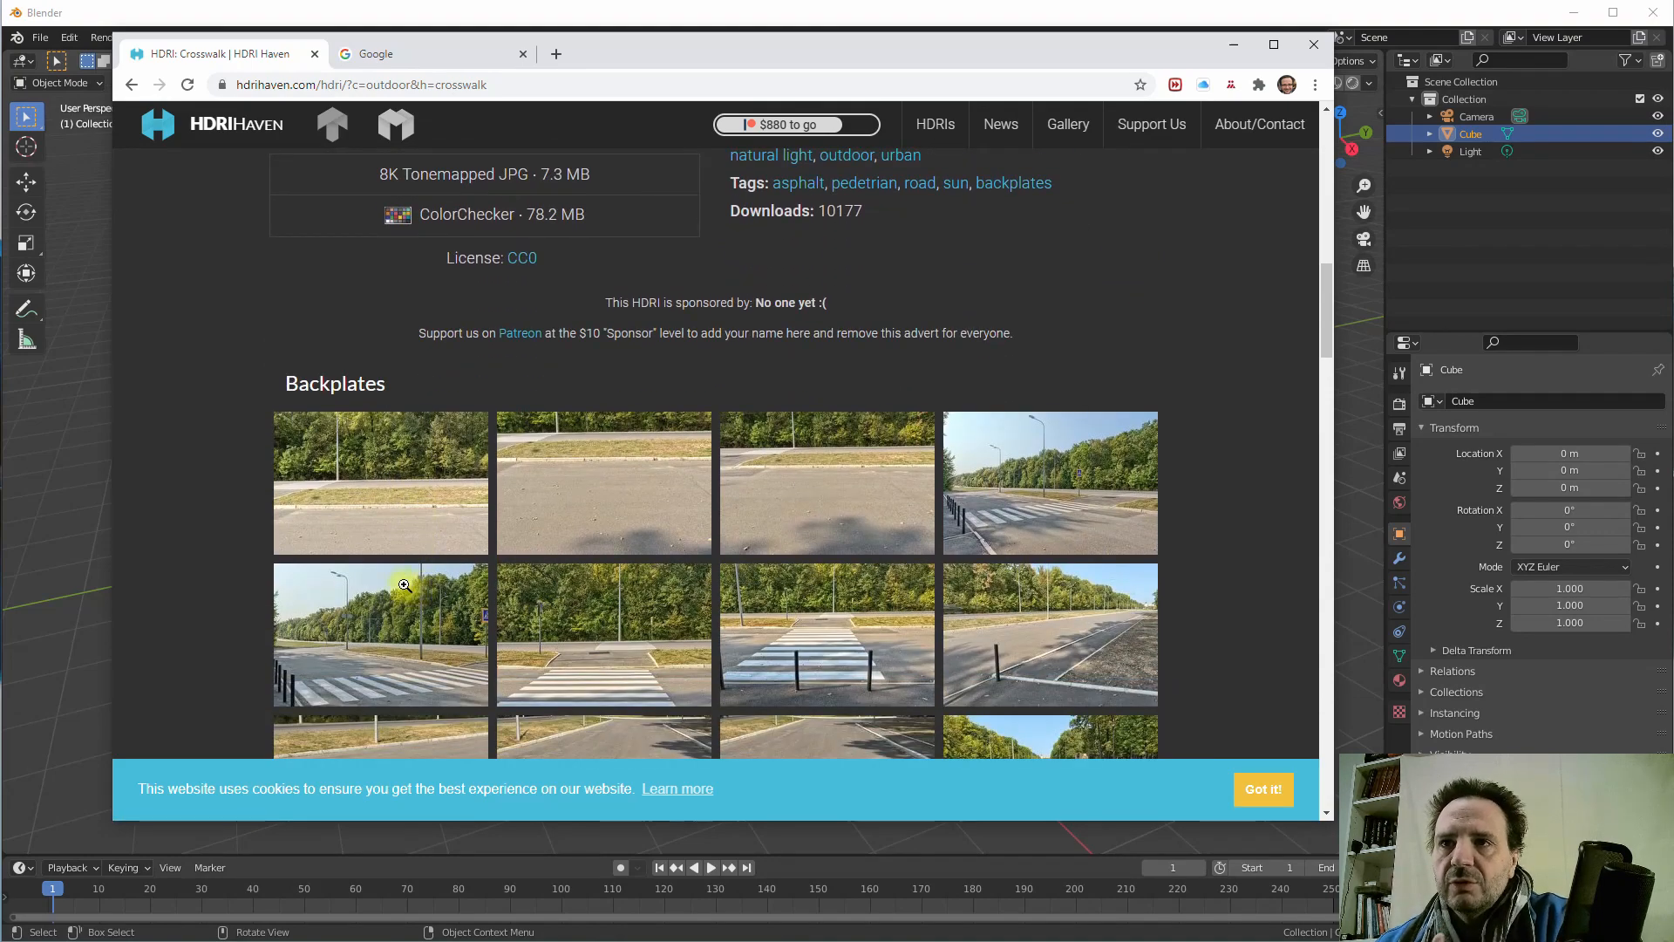
scroll(404, 585, "up", 2)
scroll(410, 580, "down", 4)
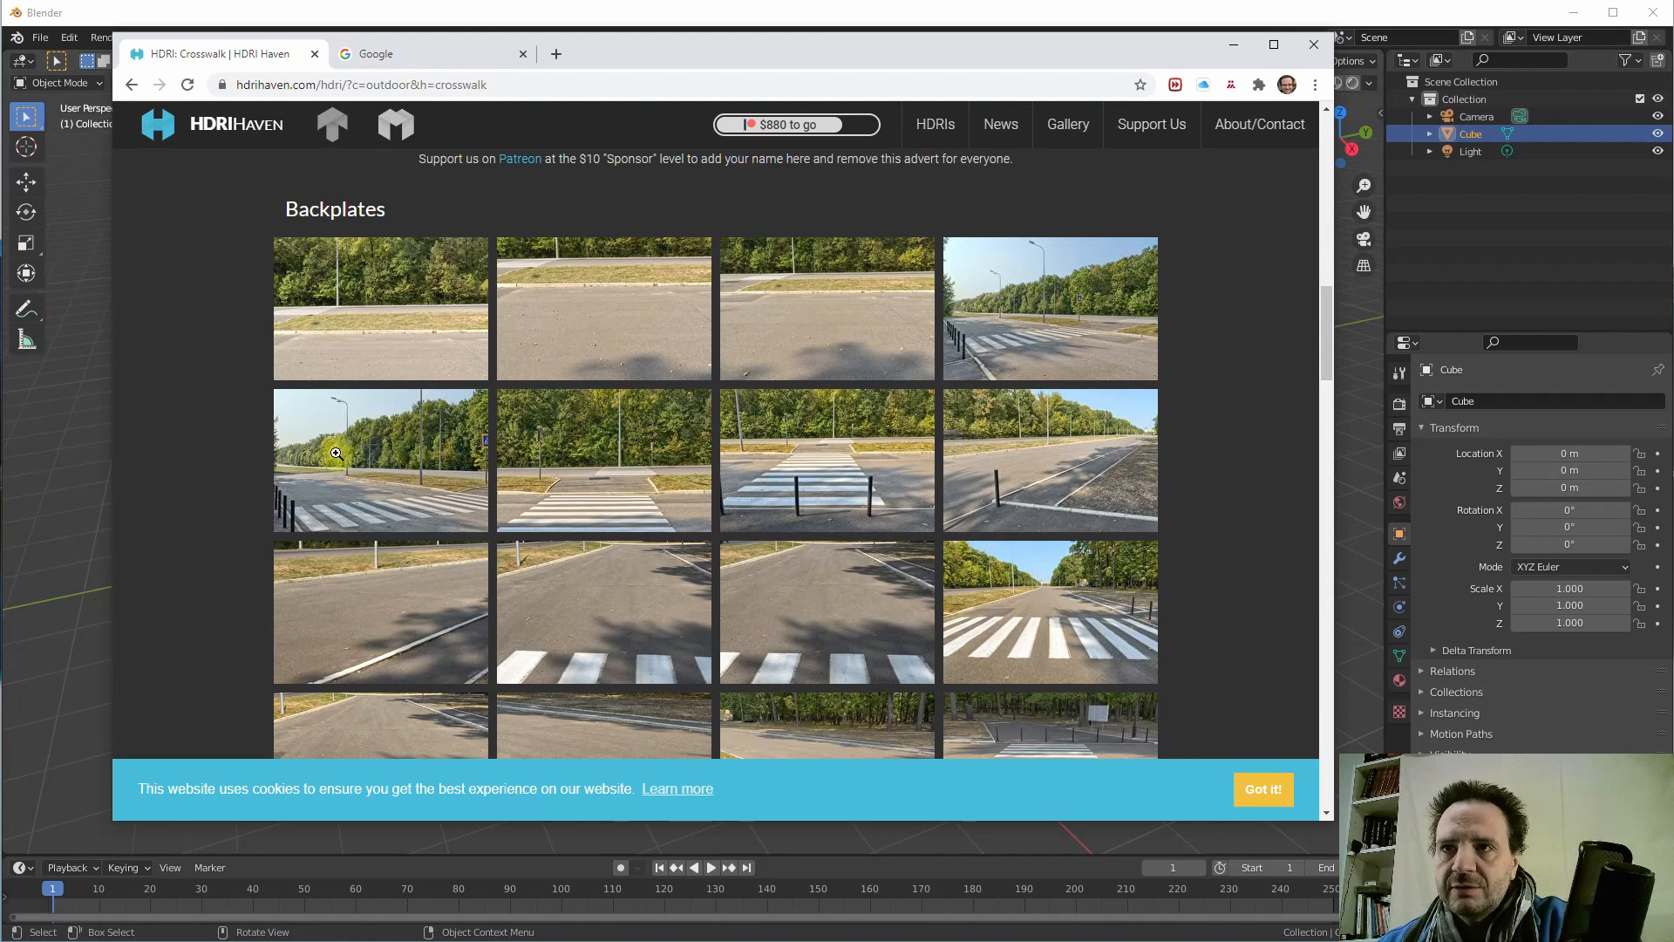
- Open the backplate with the crosswalk, street lamps and pedestrian sign, accept the cookie notice and download its Plain JPG version
left_click(391, 452)
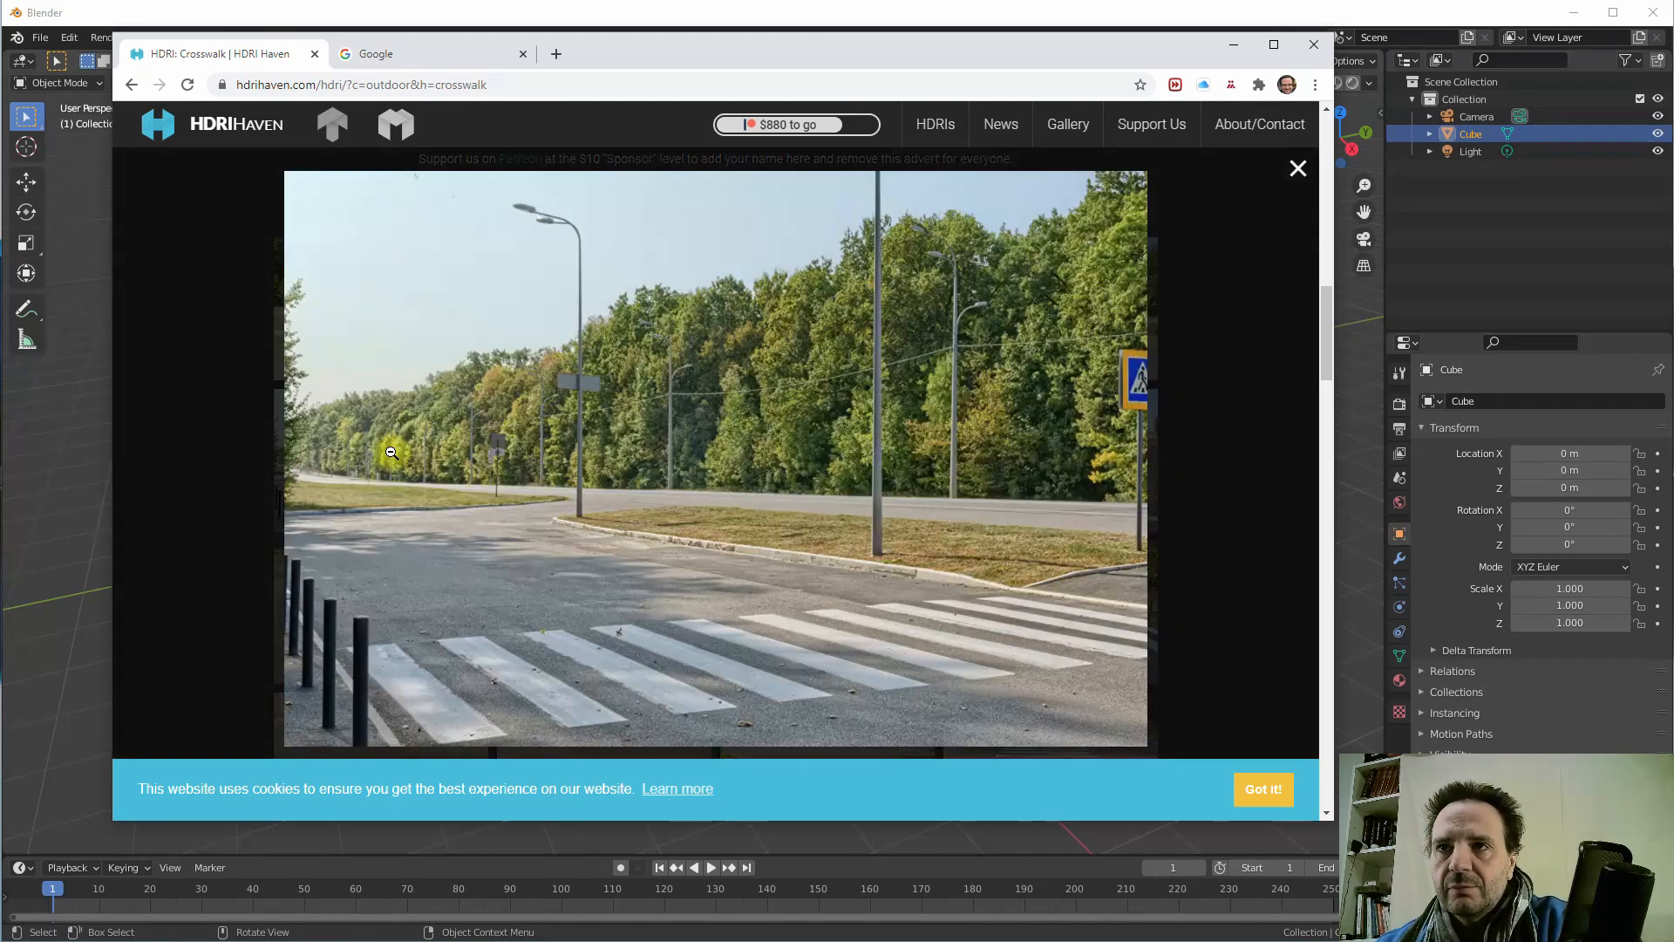
left_click(1260, 788)
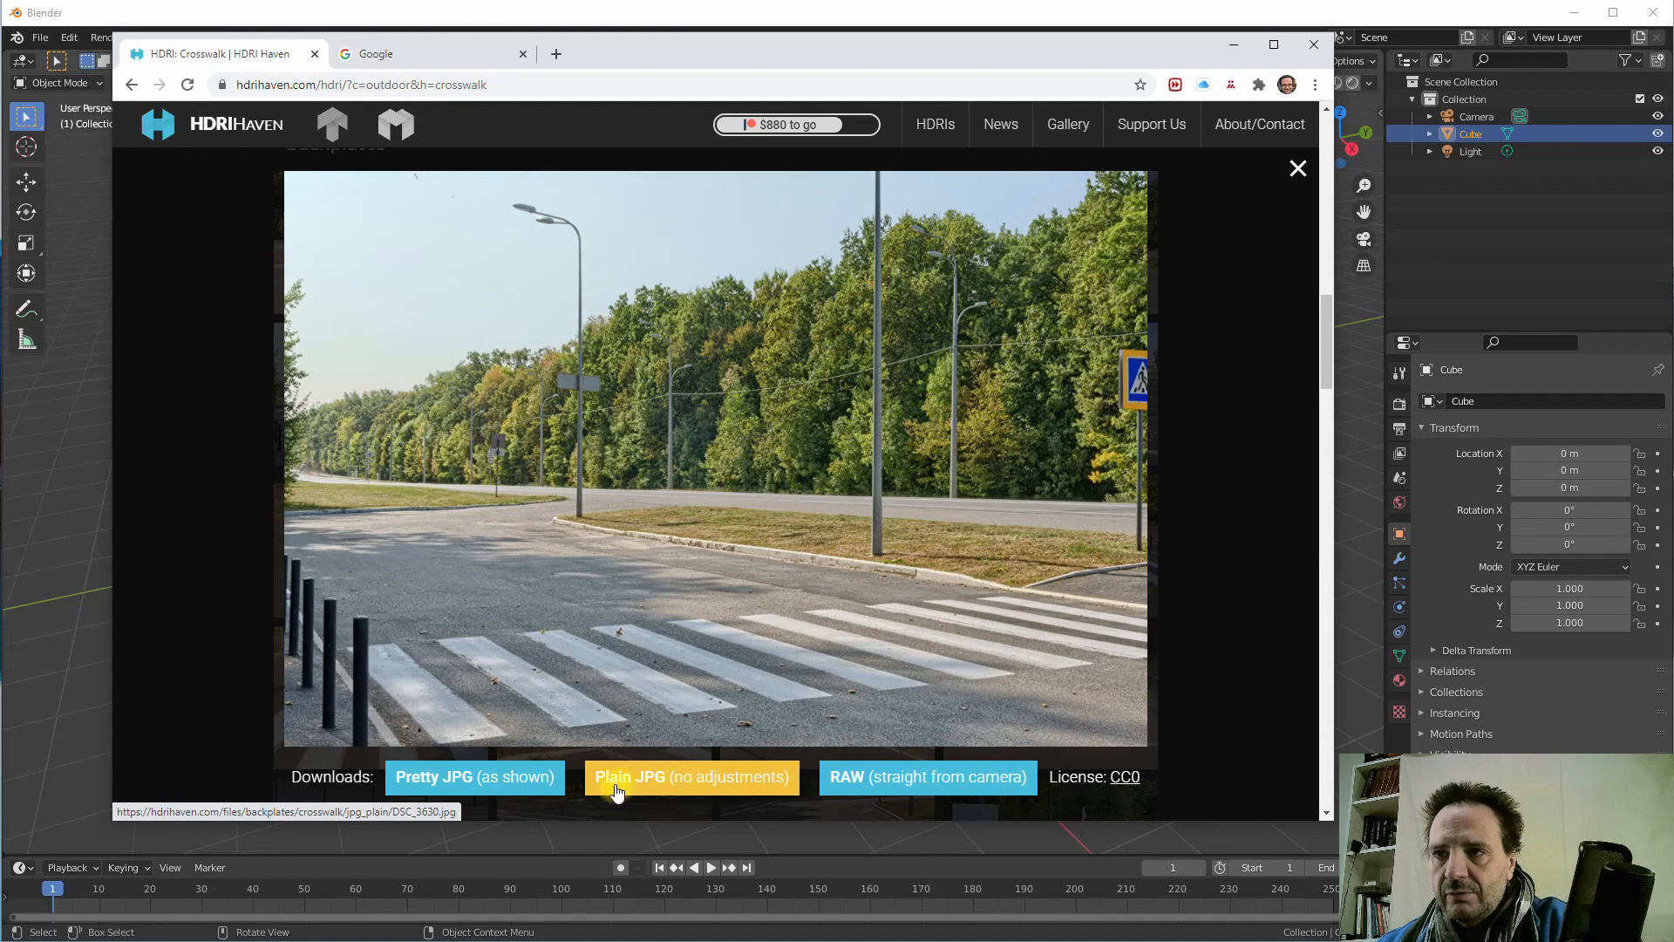
left_click(868, 778)
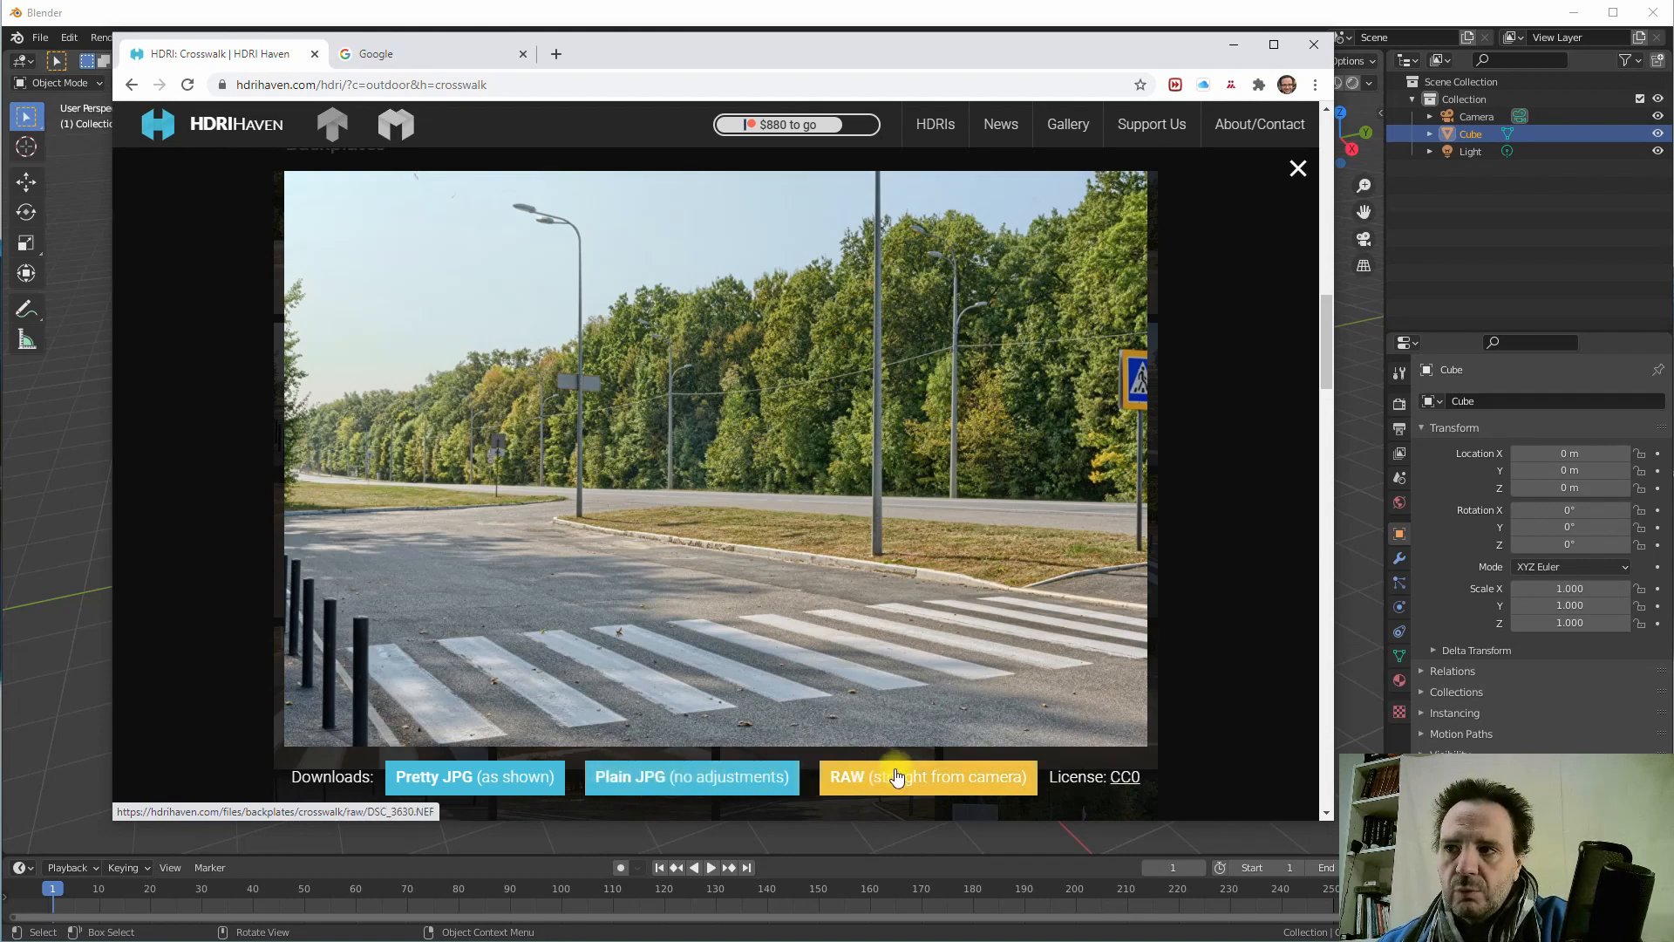
left_click(708, 787)
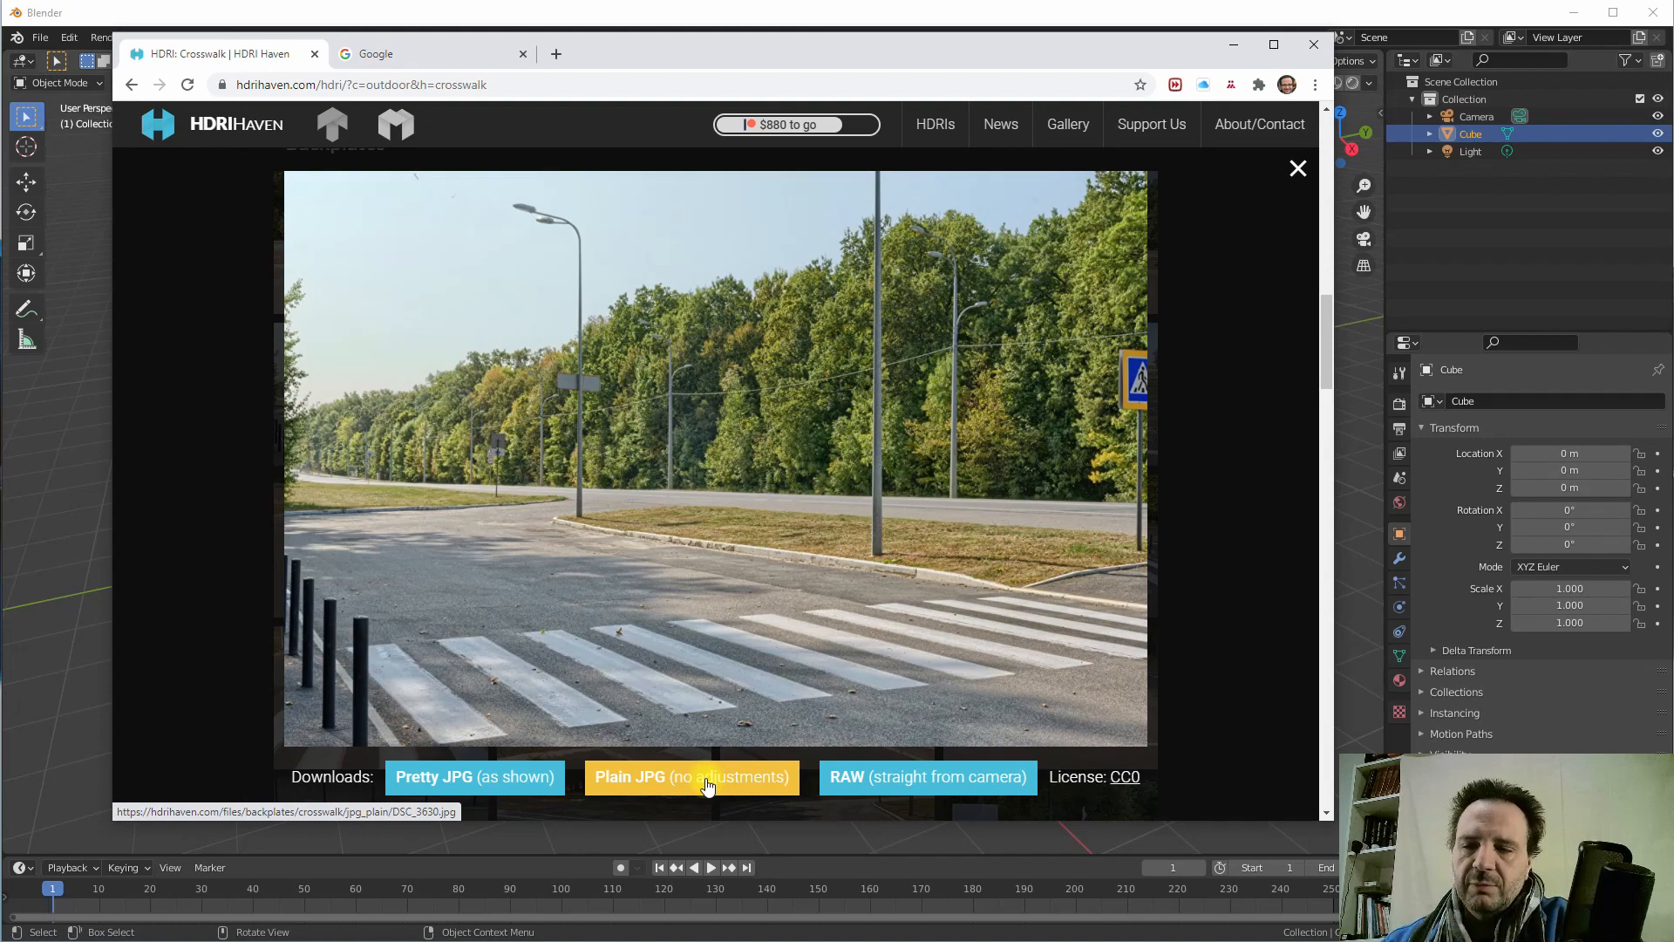
left_click(708, 784)
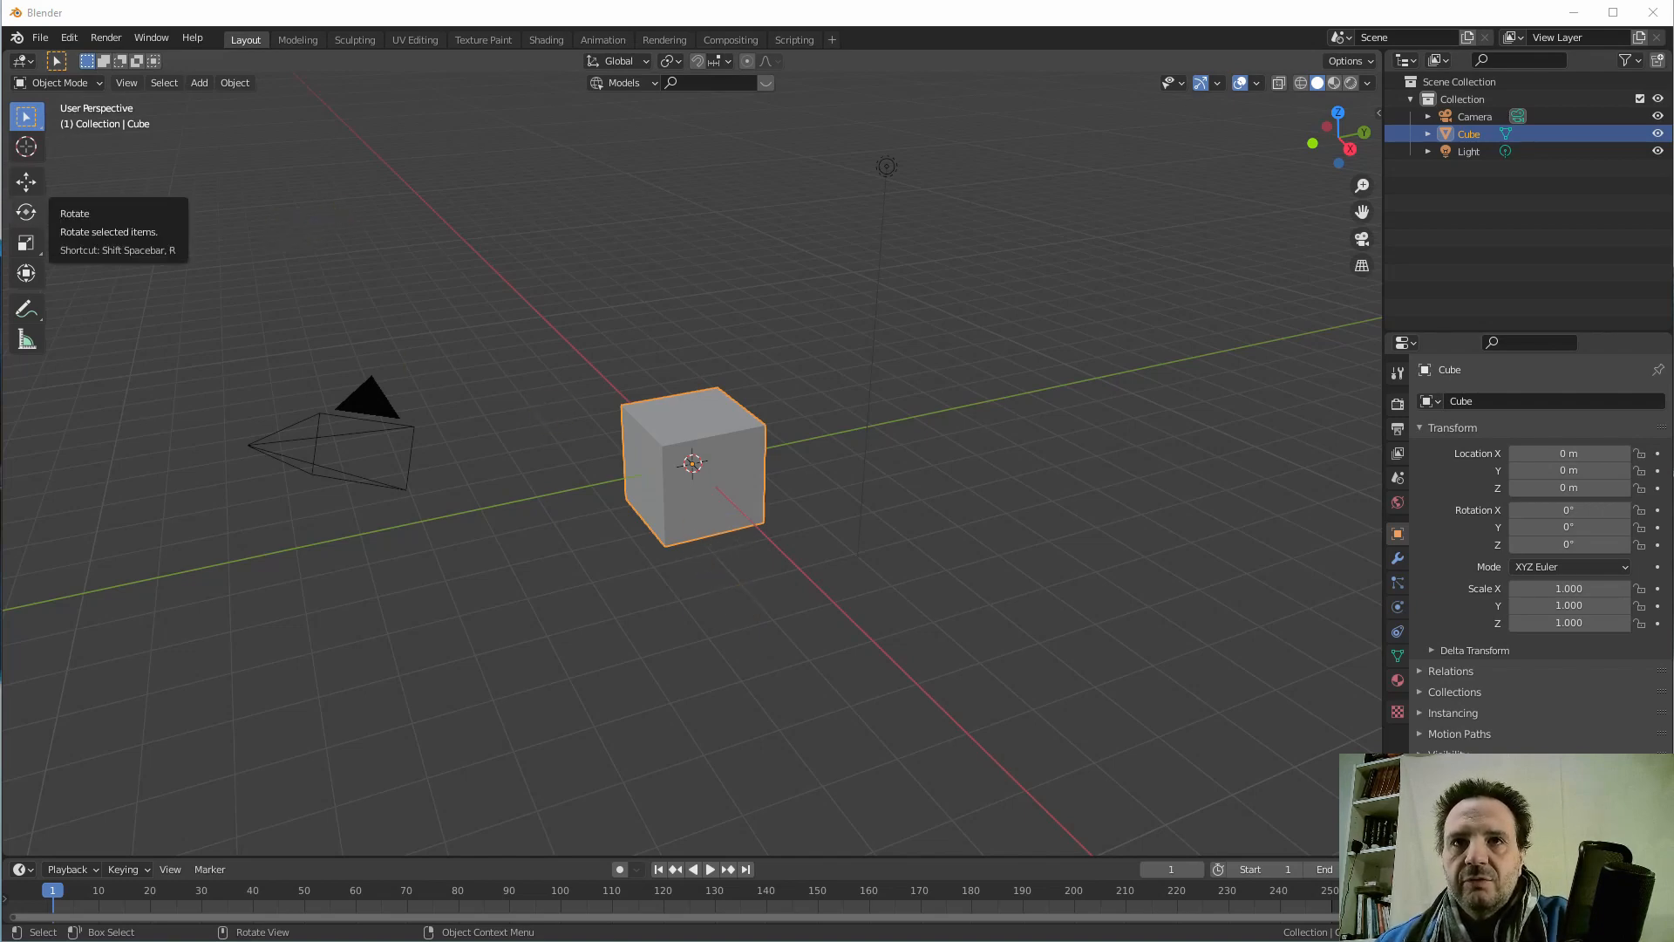
- Switch to the fSpy website in the browser and review its introduction, demo video preview and download section
key("alt+Tab")
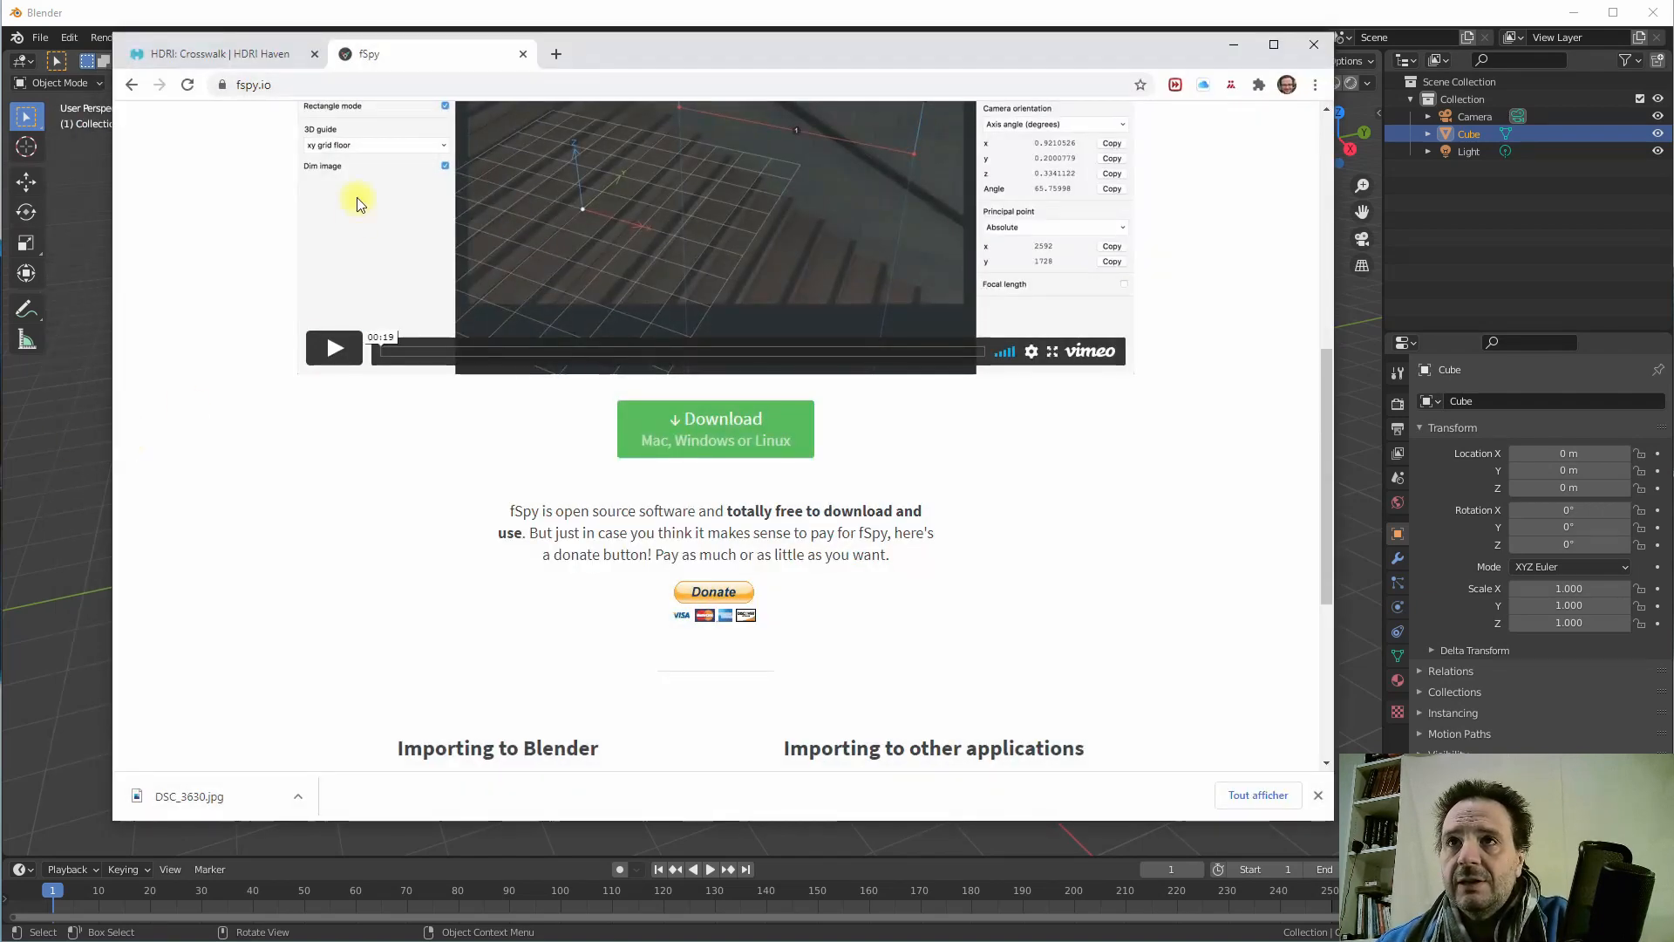
scroll(349, 209, "up", 5)
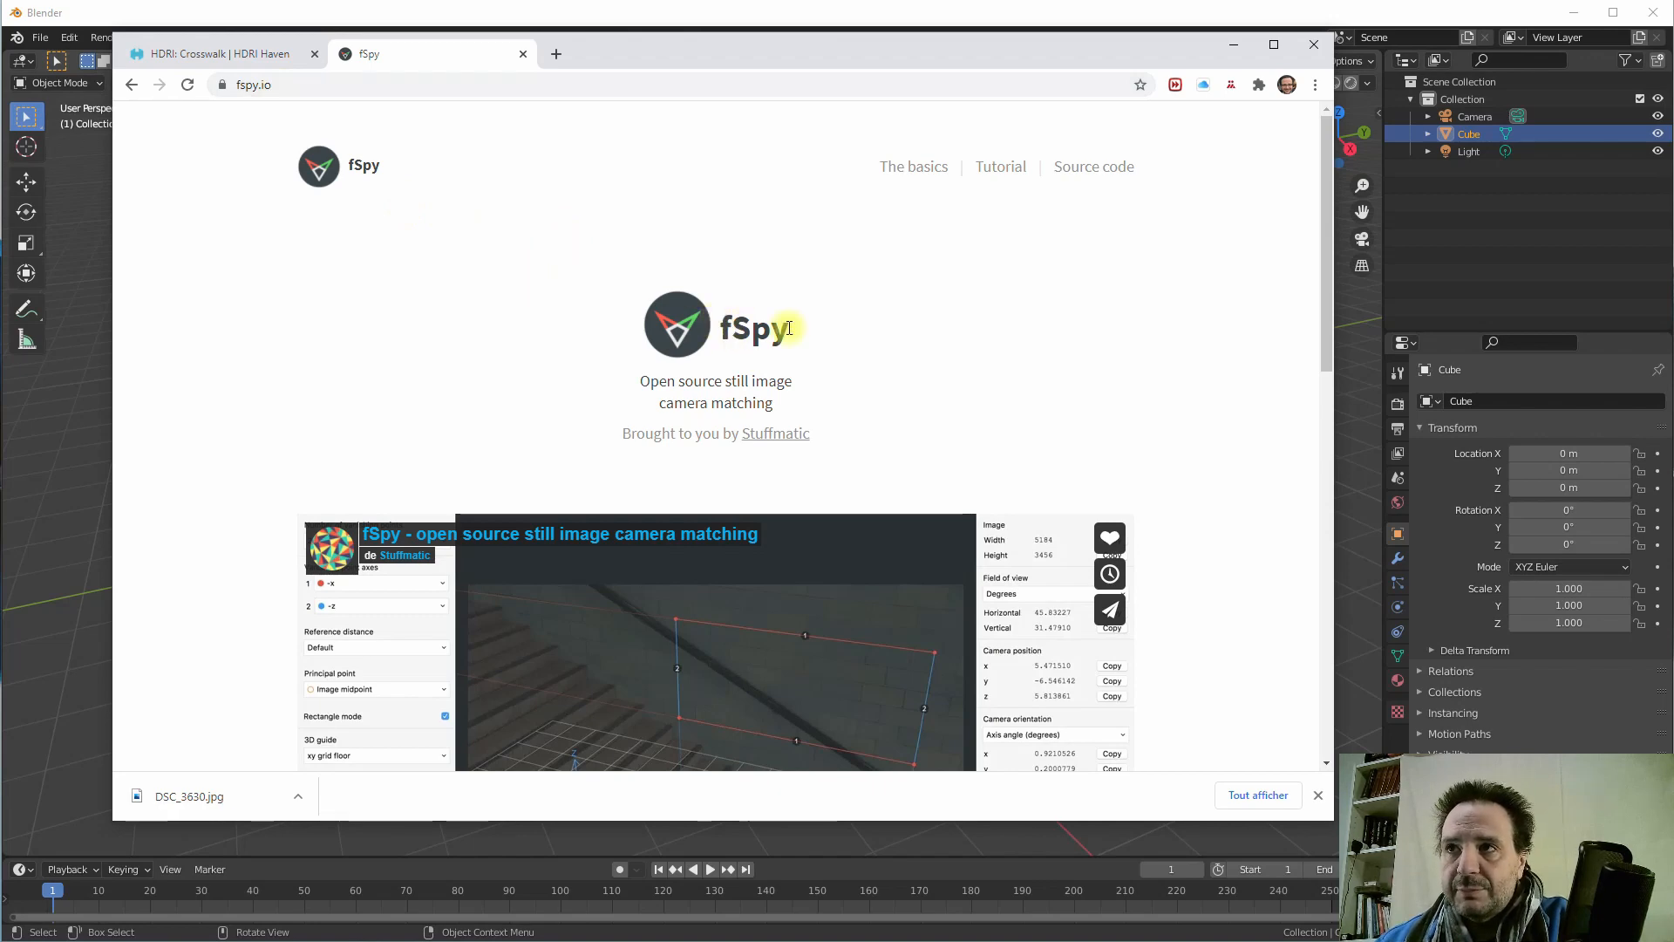
scroll(680, 334, "down", 5)
scroll(666, 331, "down", 1)
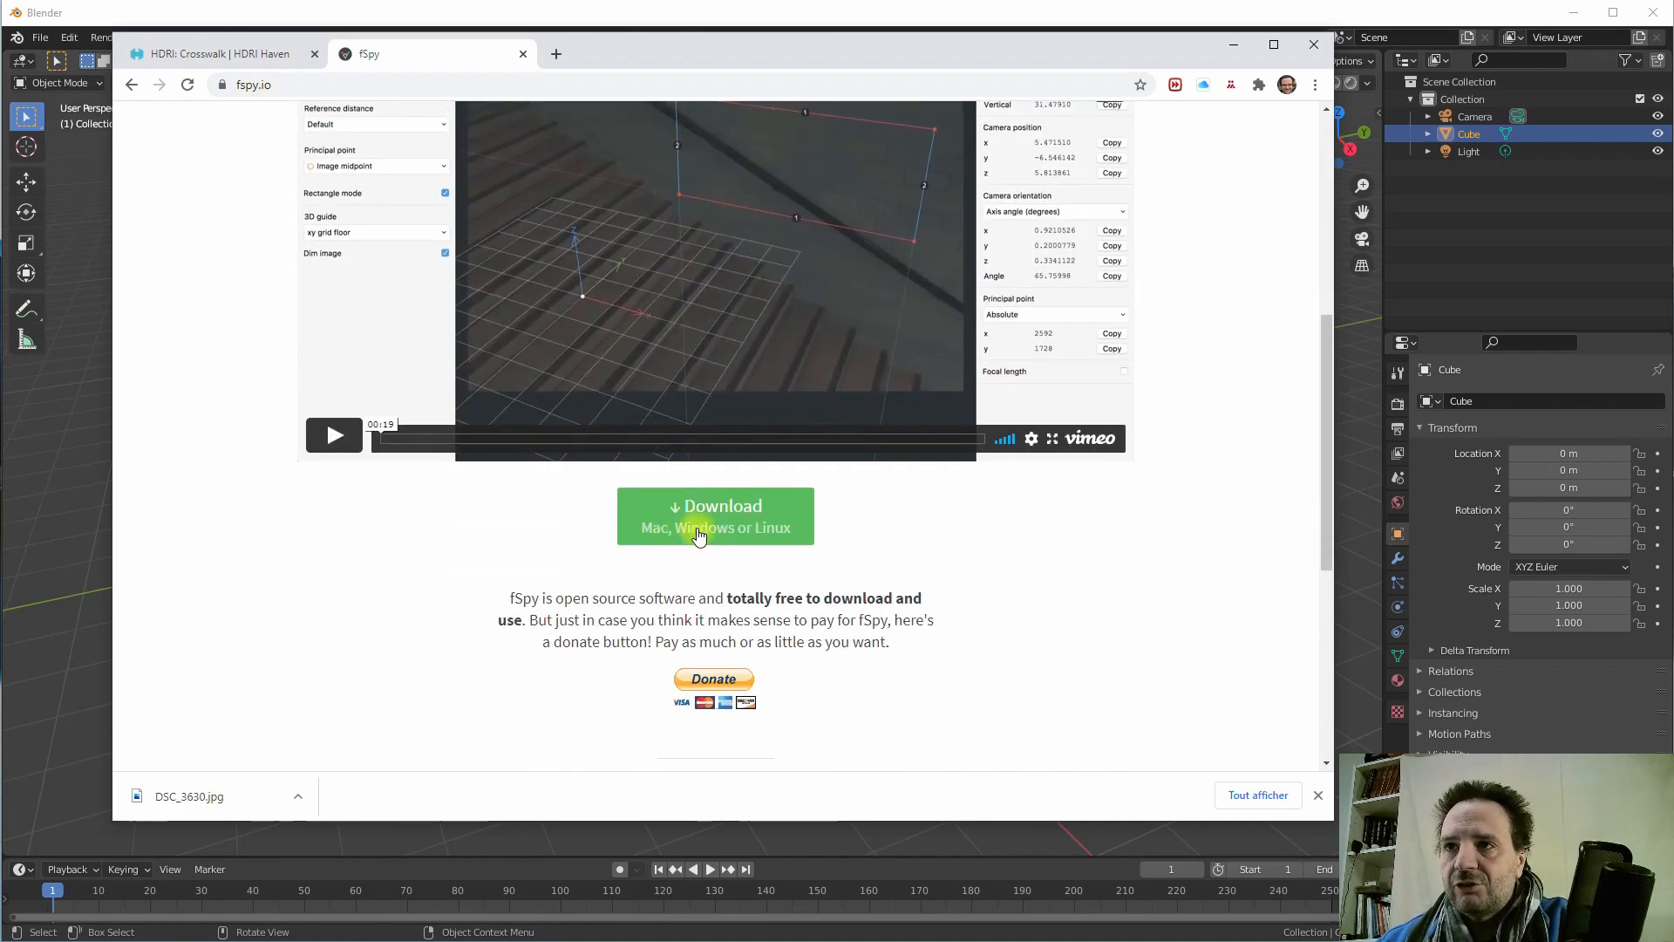
scroll(605, 460, "up", 3)
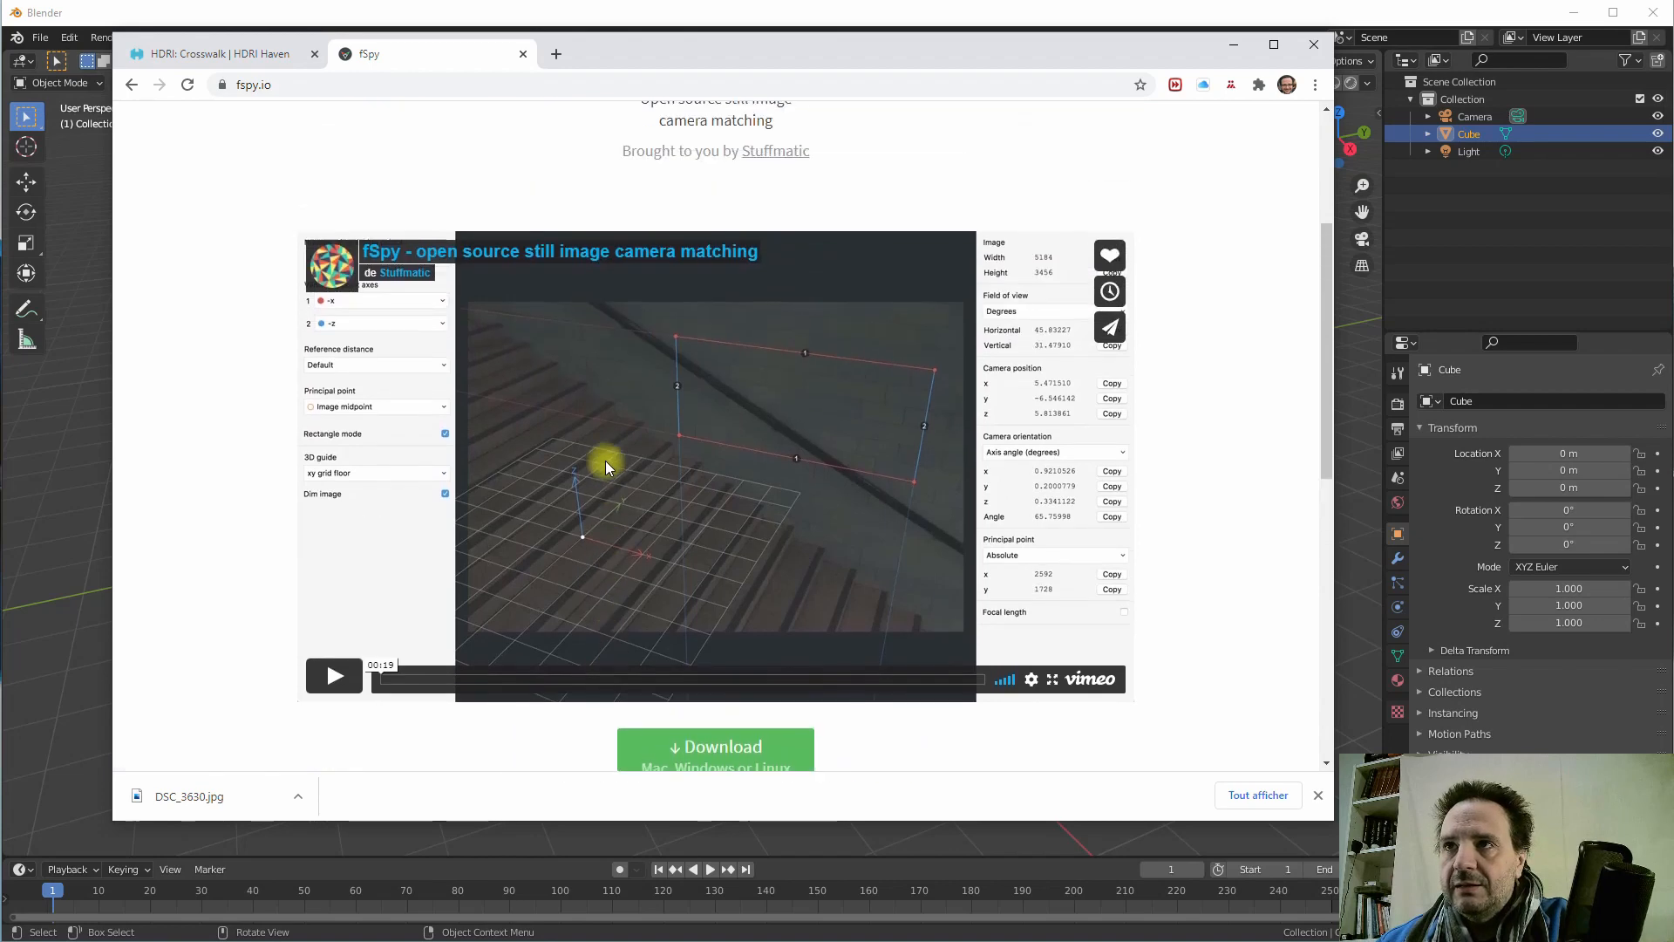
scroll(723, 390, "down", 3)
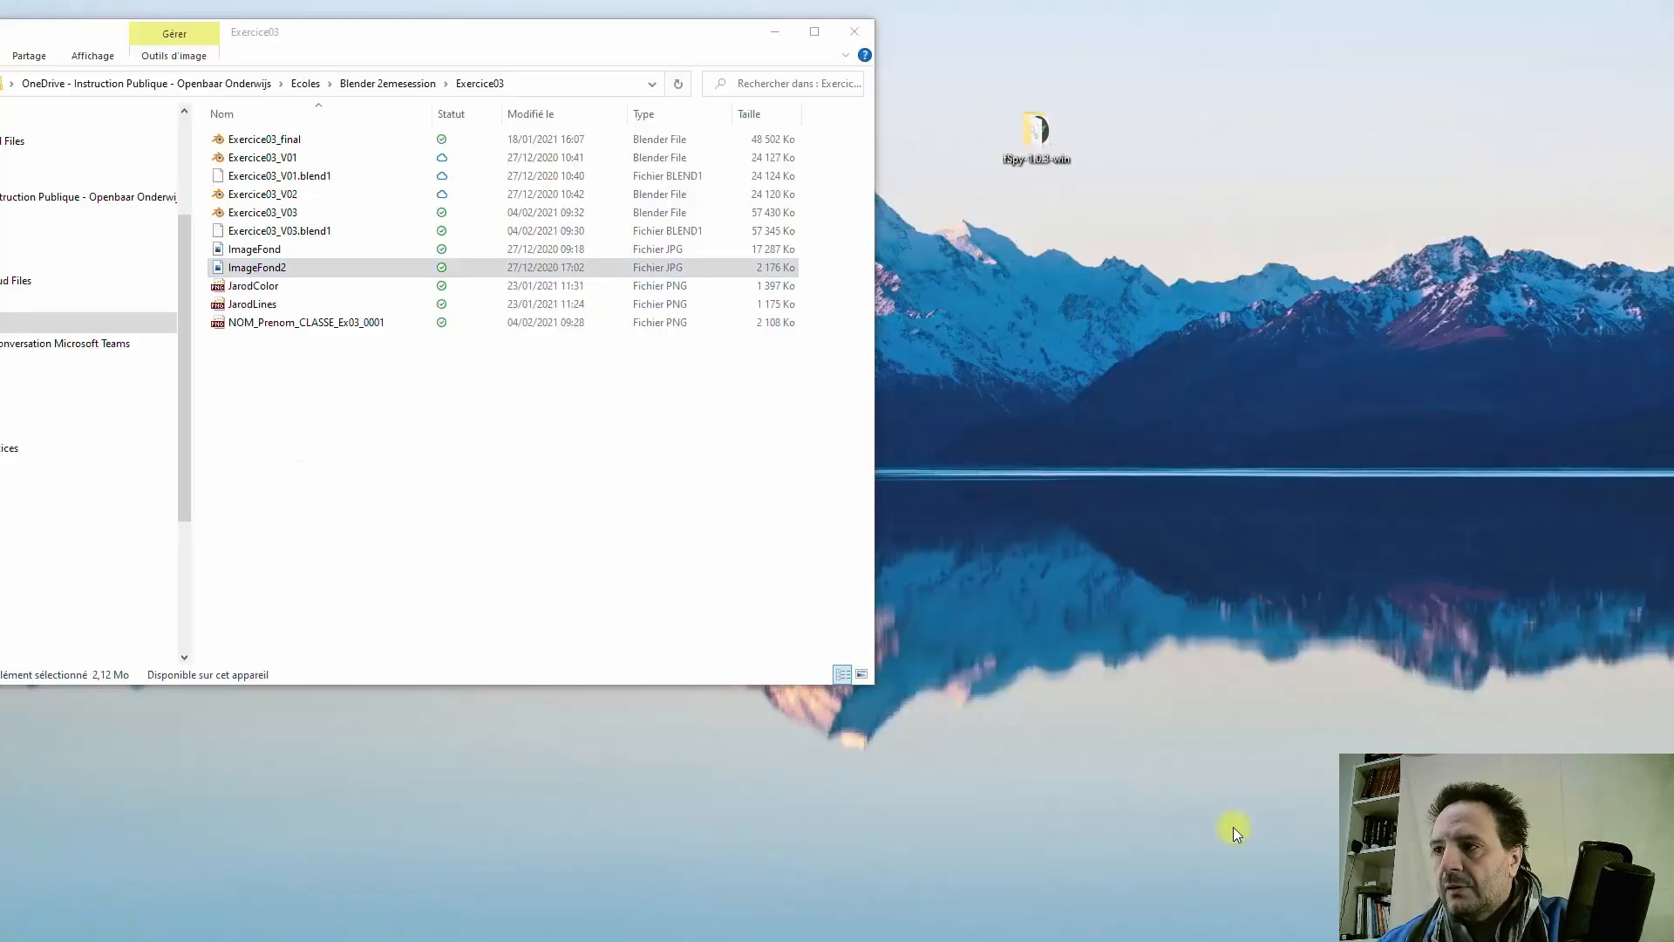
- Open the fSpy-1.0.3-win folder on the desktop and launch the fSpy application from it
left_click_drag(1141, 117, 1282, 122)
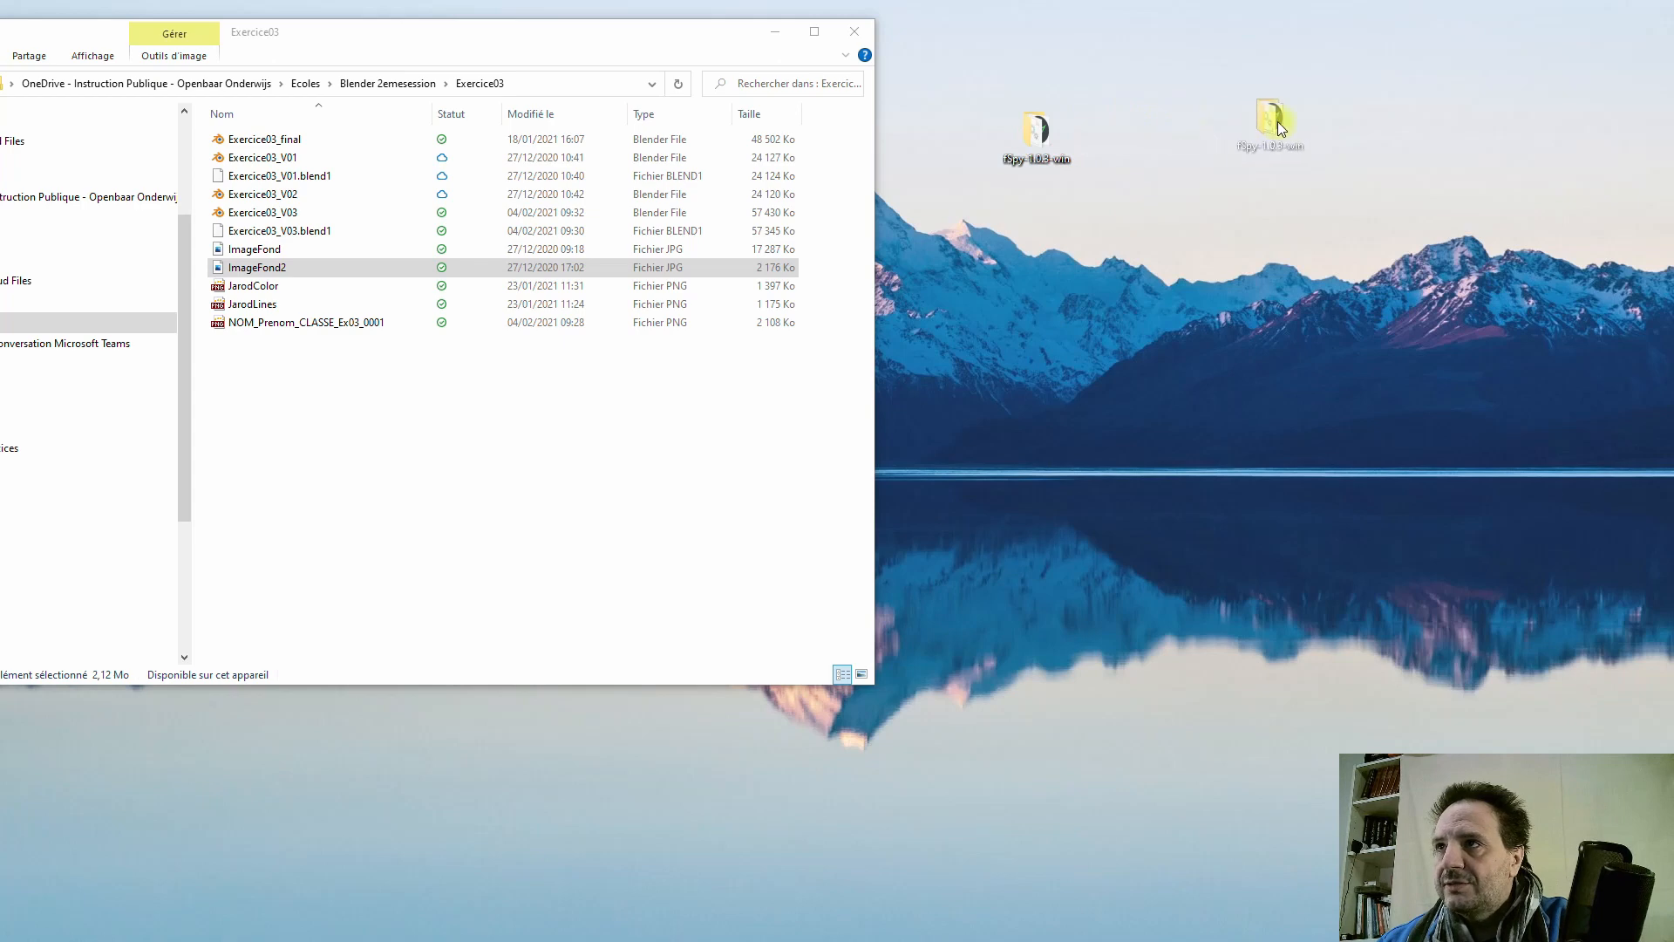
double_click(1292, 138)
left_click_drag(757, 63, 1185, 107)
scroll(751, 406, "down", 4)
scroll(751, 405, "down", 7)
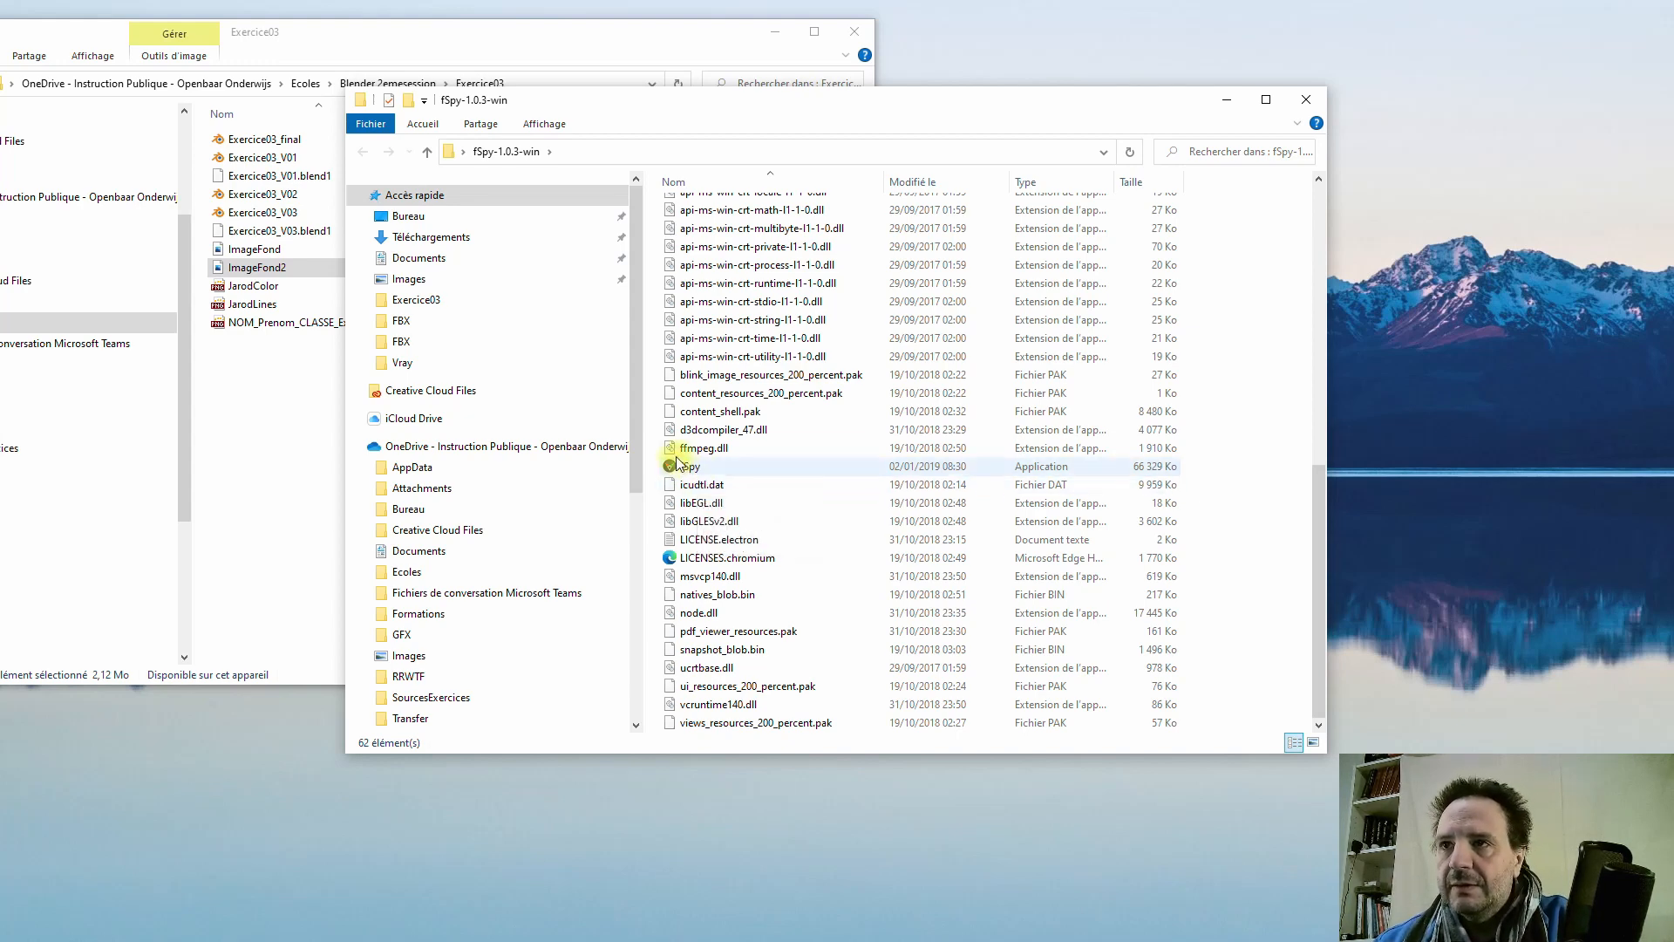
left_click(697, 471)
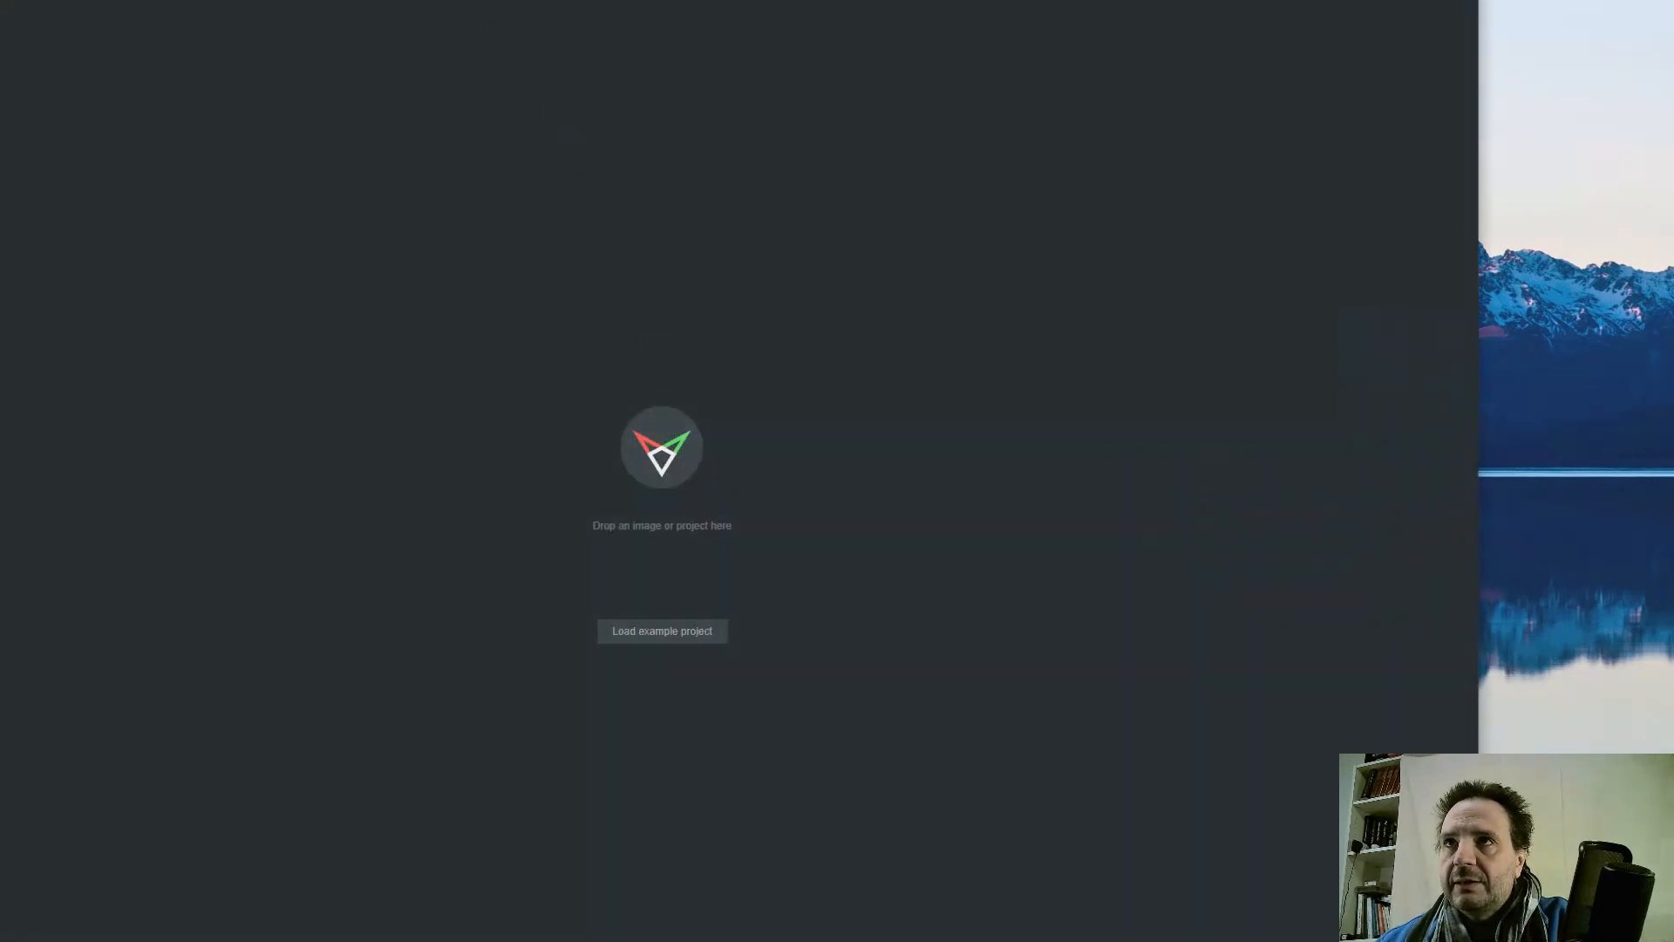
- Reposition the fSpy window and load ImageFond2 from the Exercice03 folder into it, then minimize the file explorer
left_click_drag(470, 0, 665, 5)
left_click_drag(39, 2, 262, 153)
left_click_drag(394, 176, 266, 63)
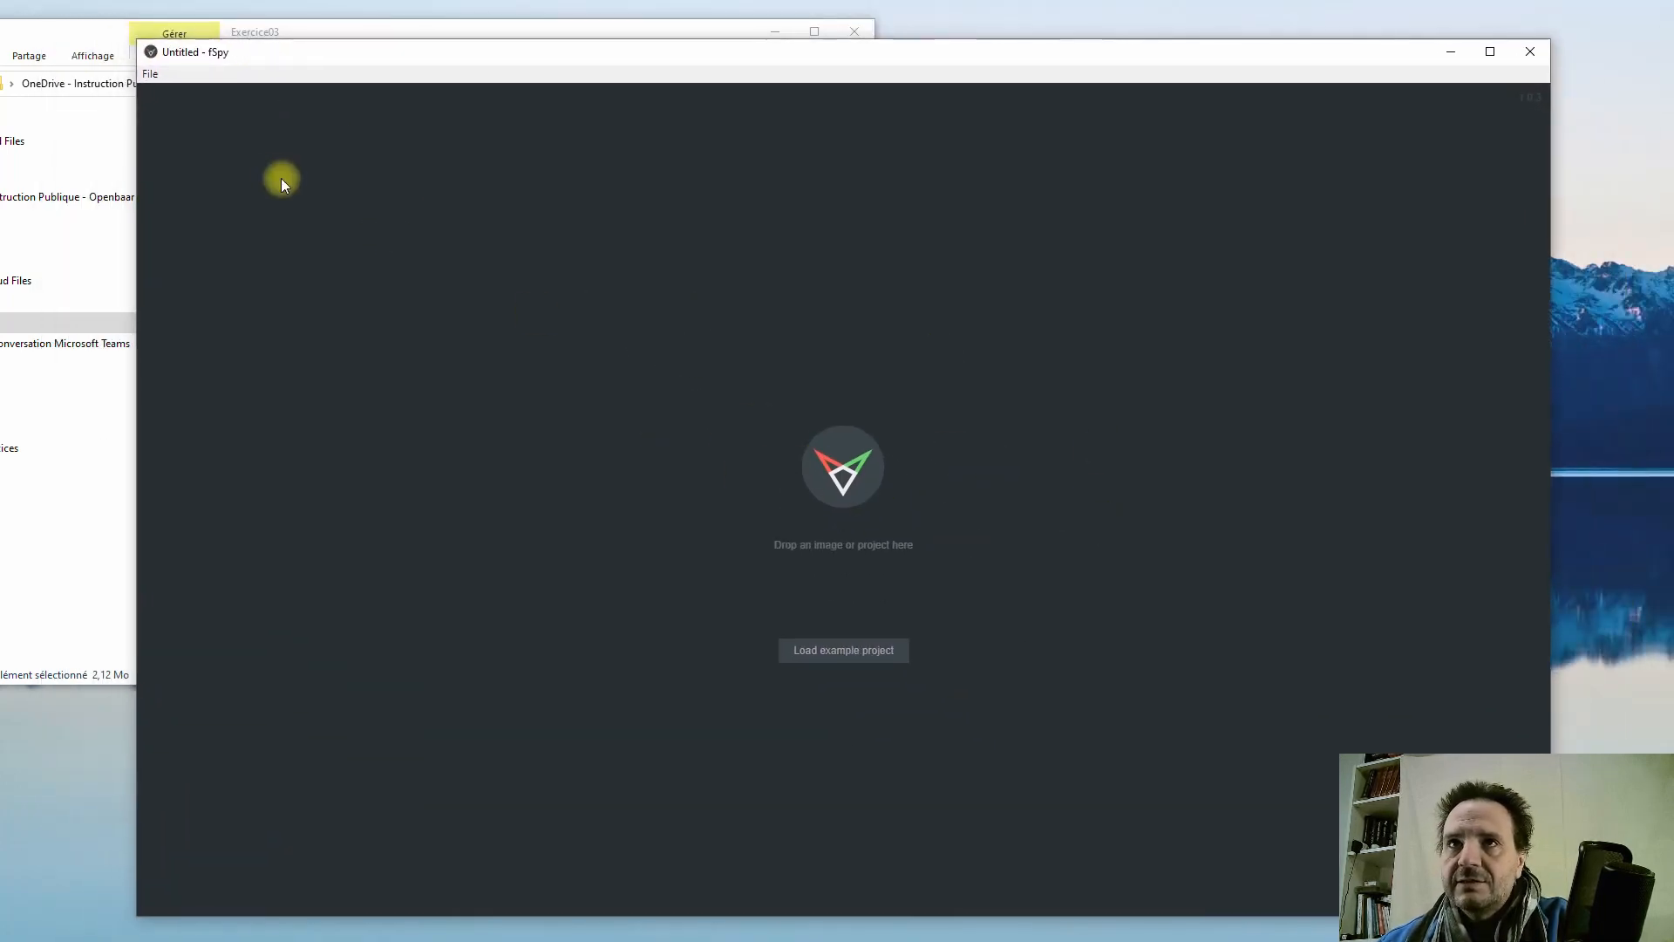
left_click(53, 31)
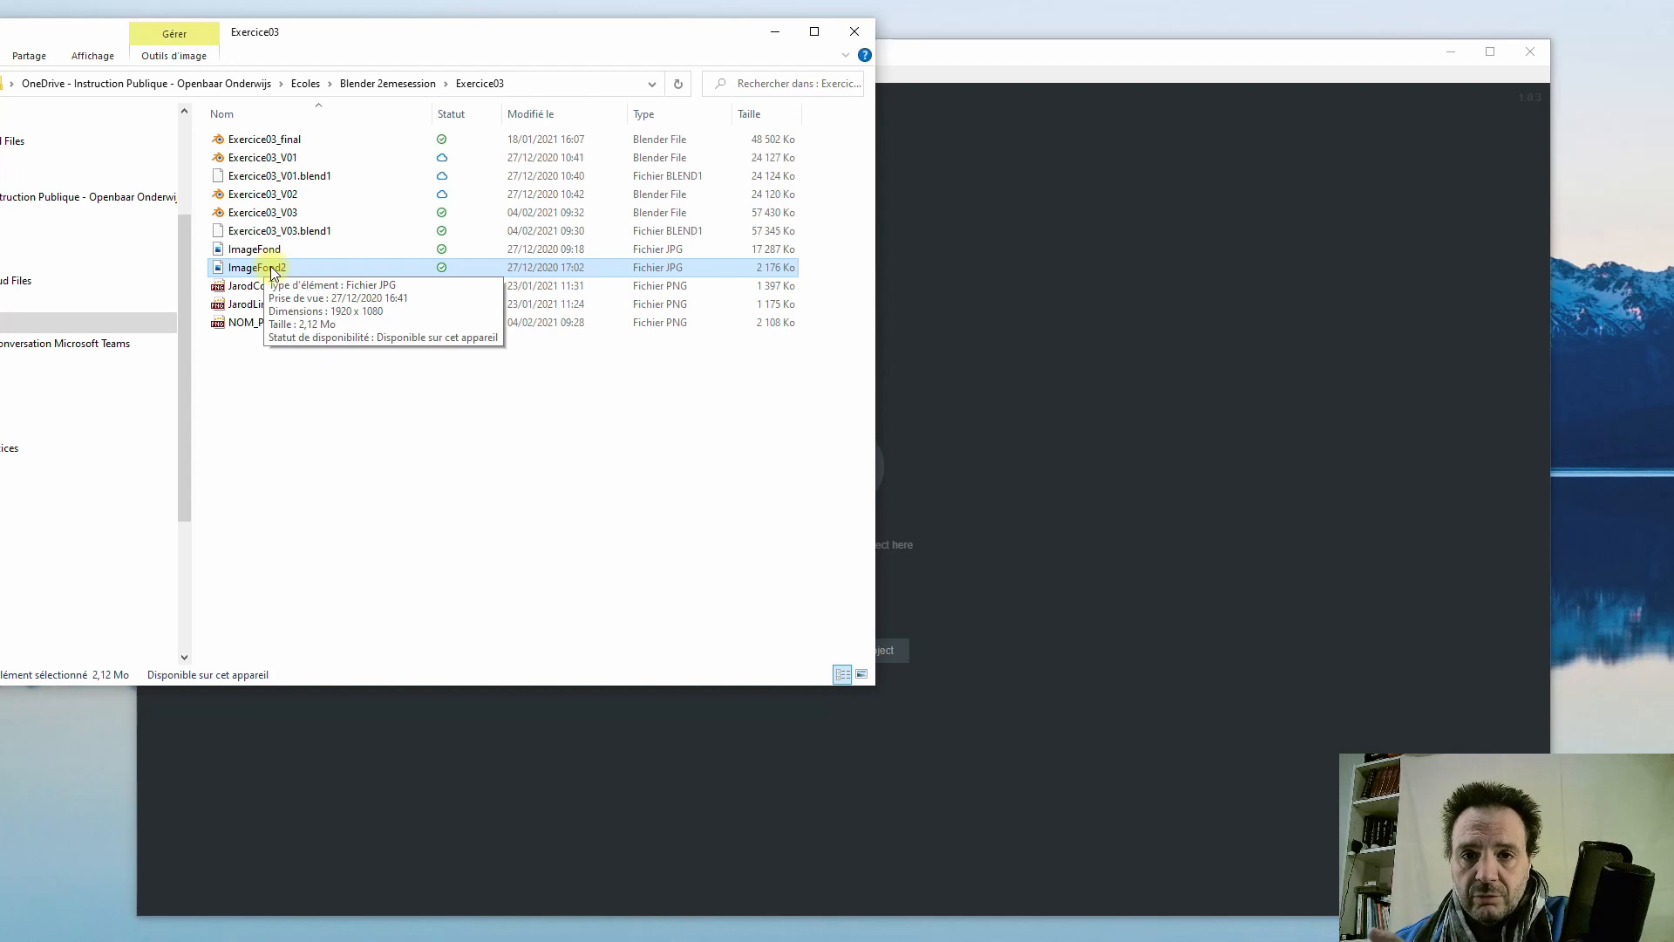
left_click_drag(270, 273, 1081, 423)
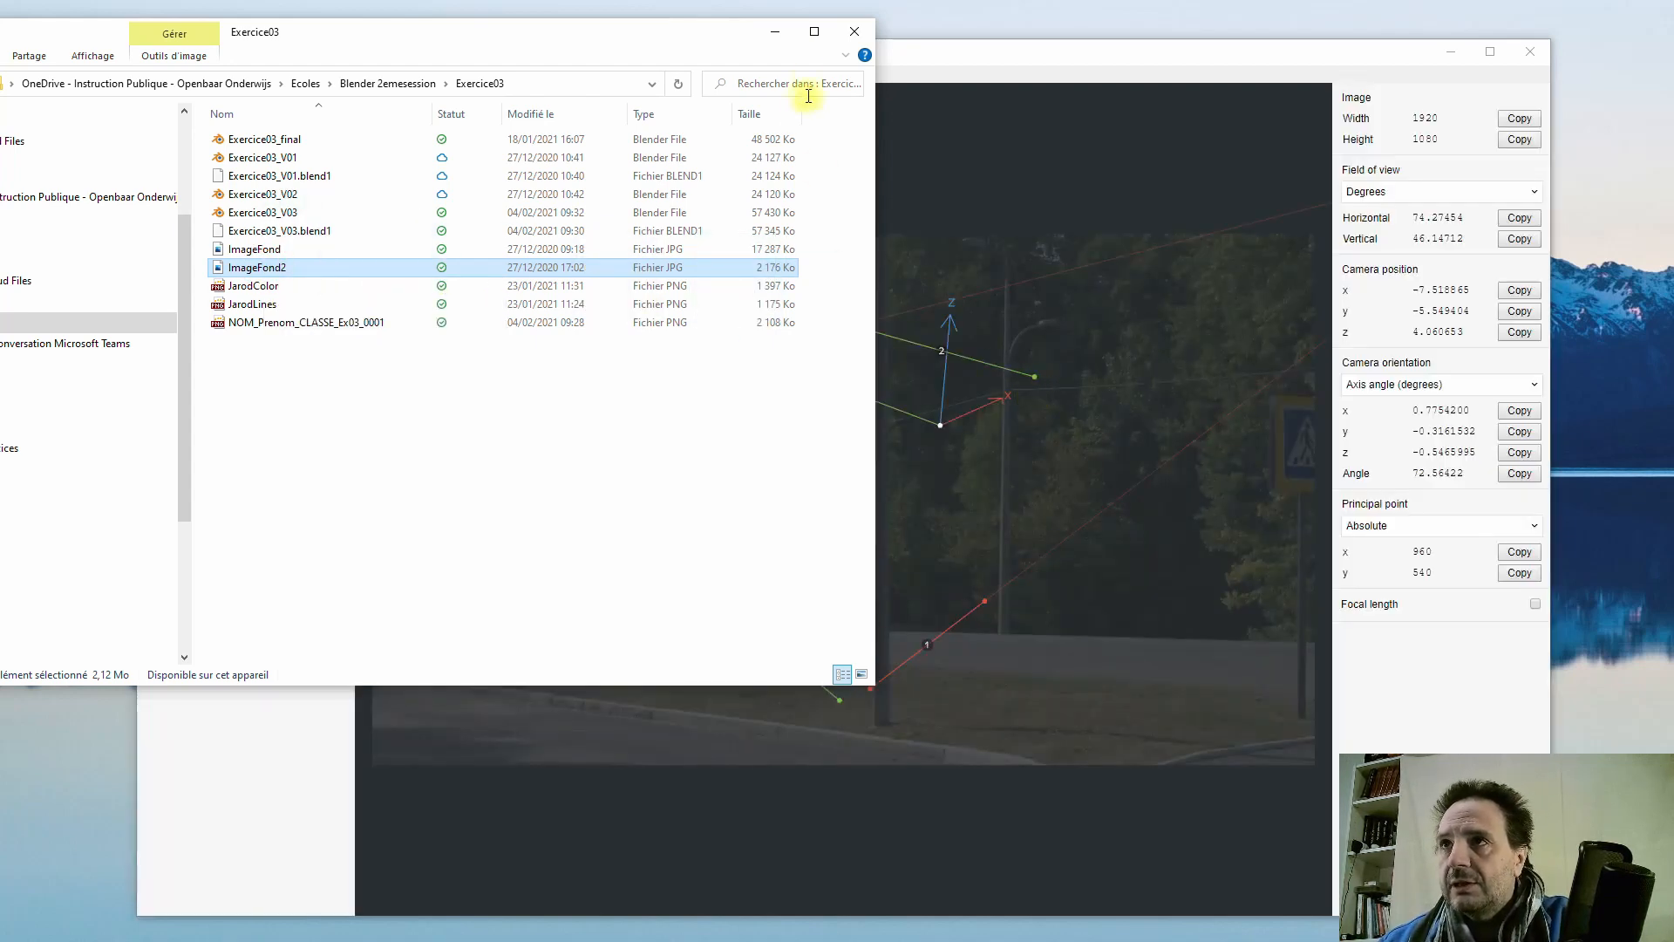
left_click(774, 32)
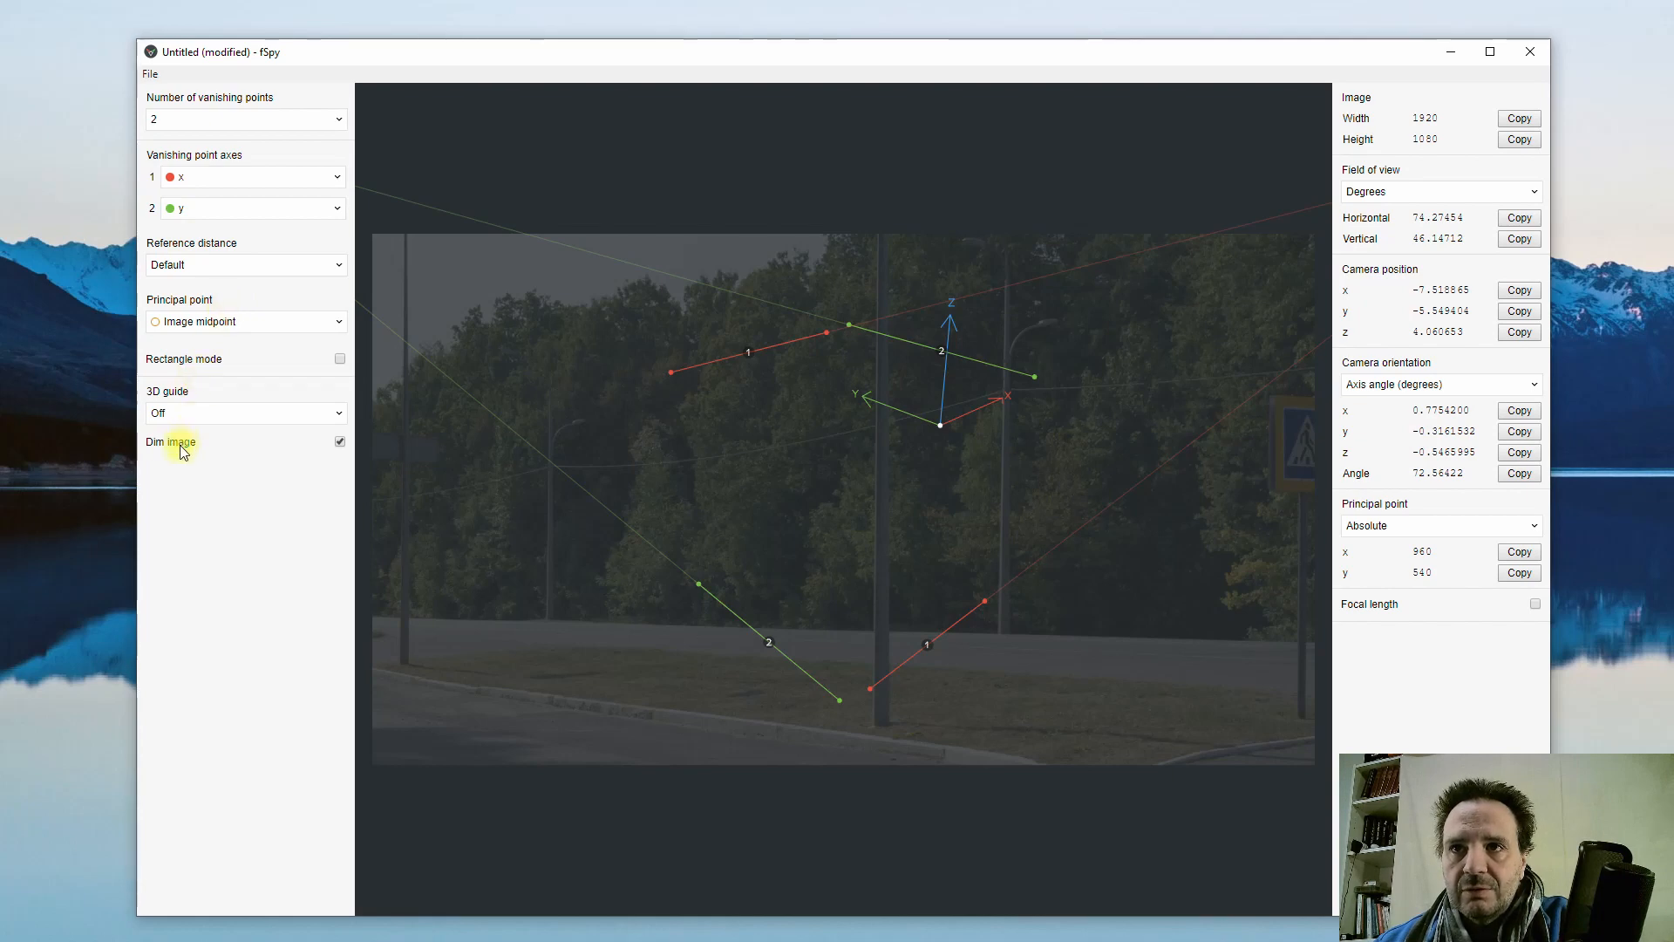
- Turn off Dim image and set the 3D guide to xy grid floor
left_click(339, 442)
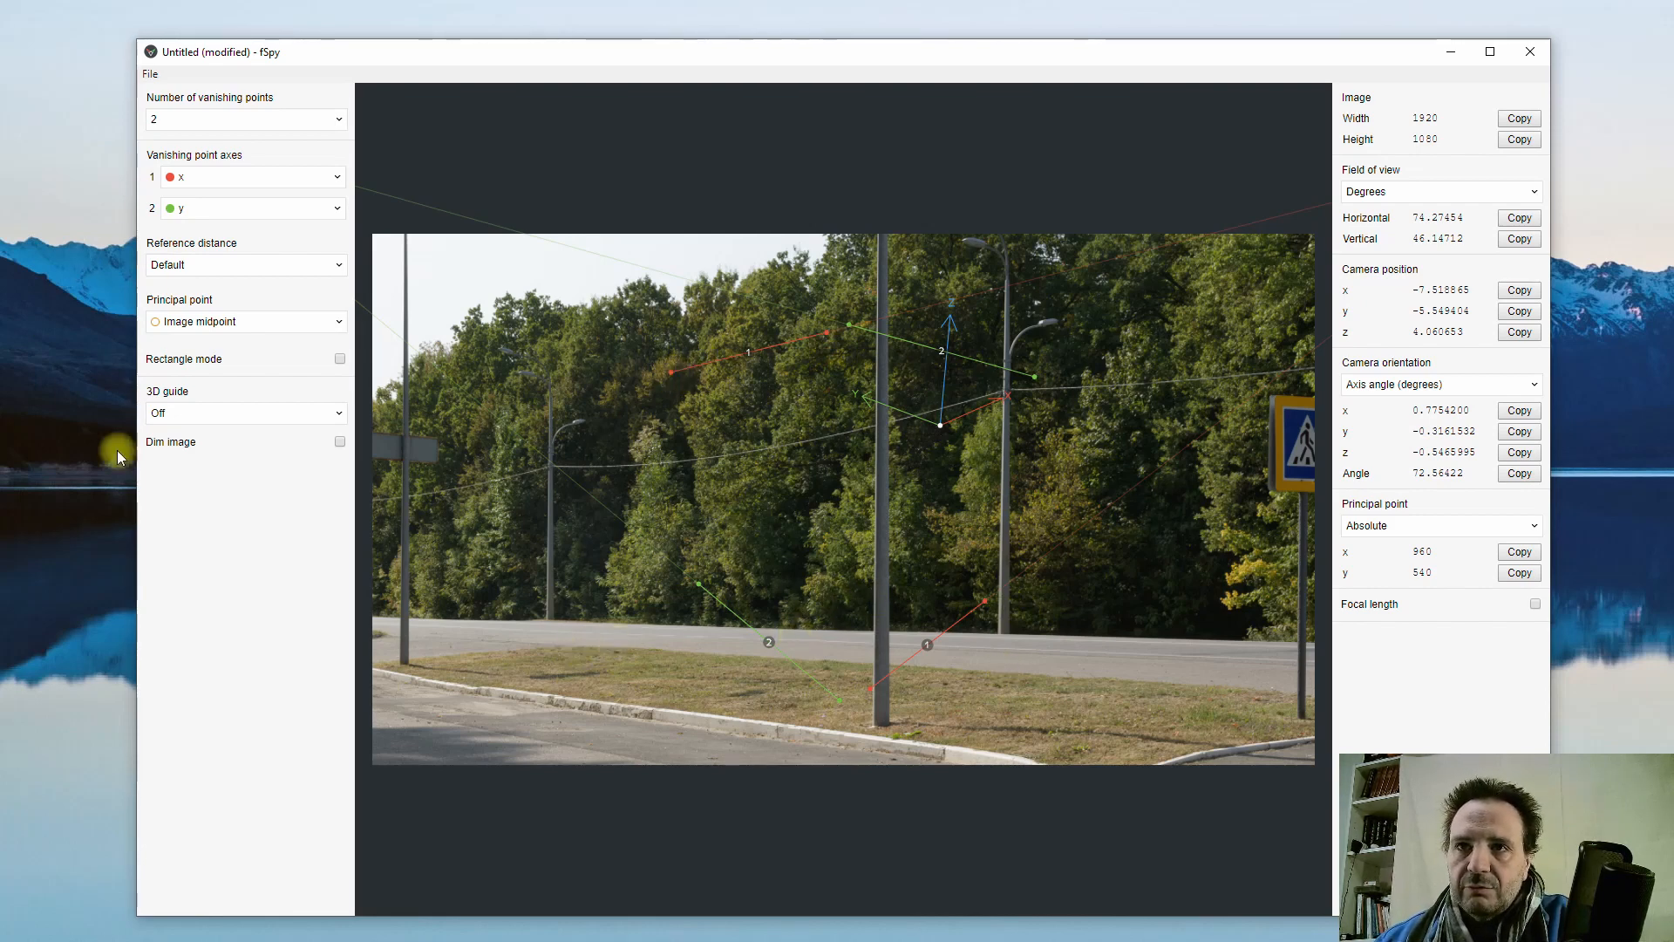
left_click(340, 442)
left_click(340, 442)
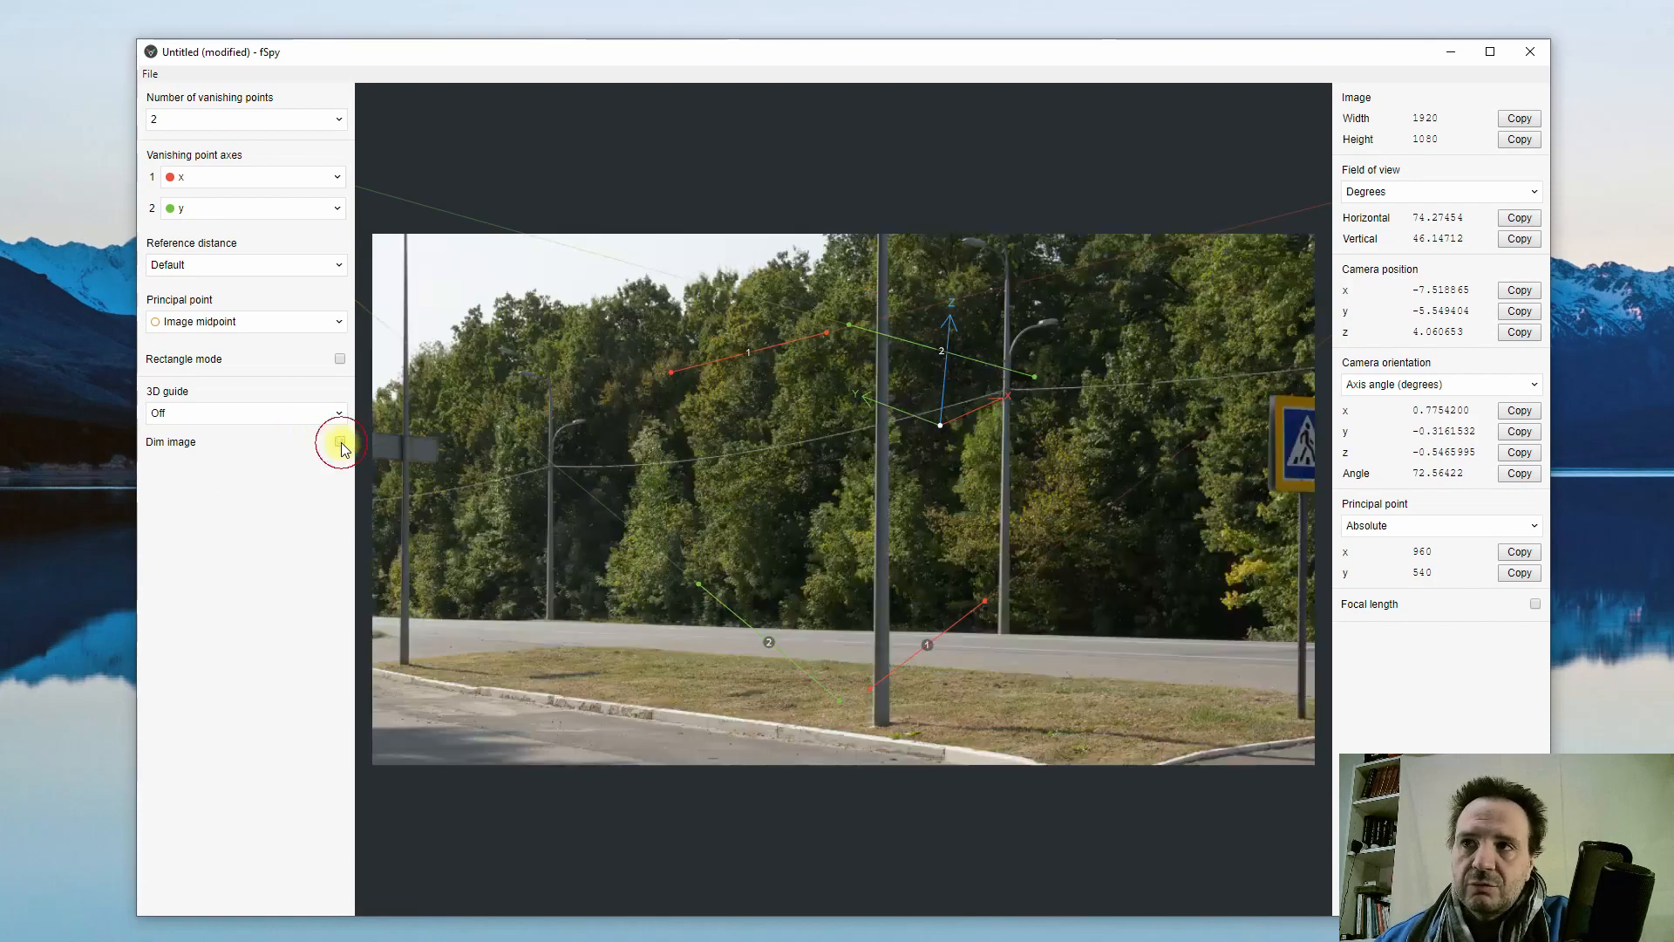
left_click(220, 414)
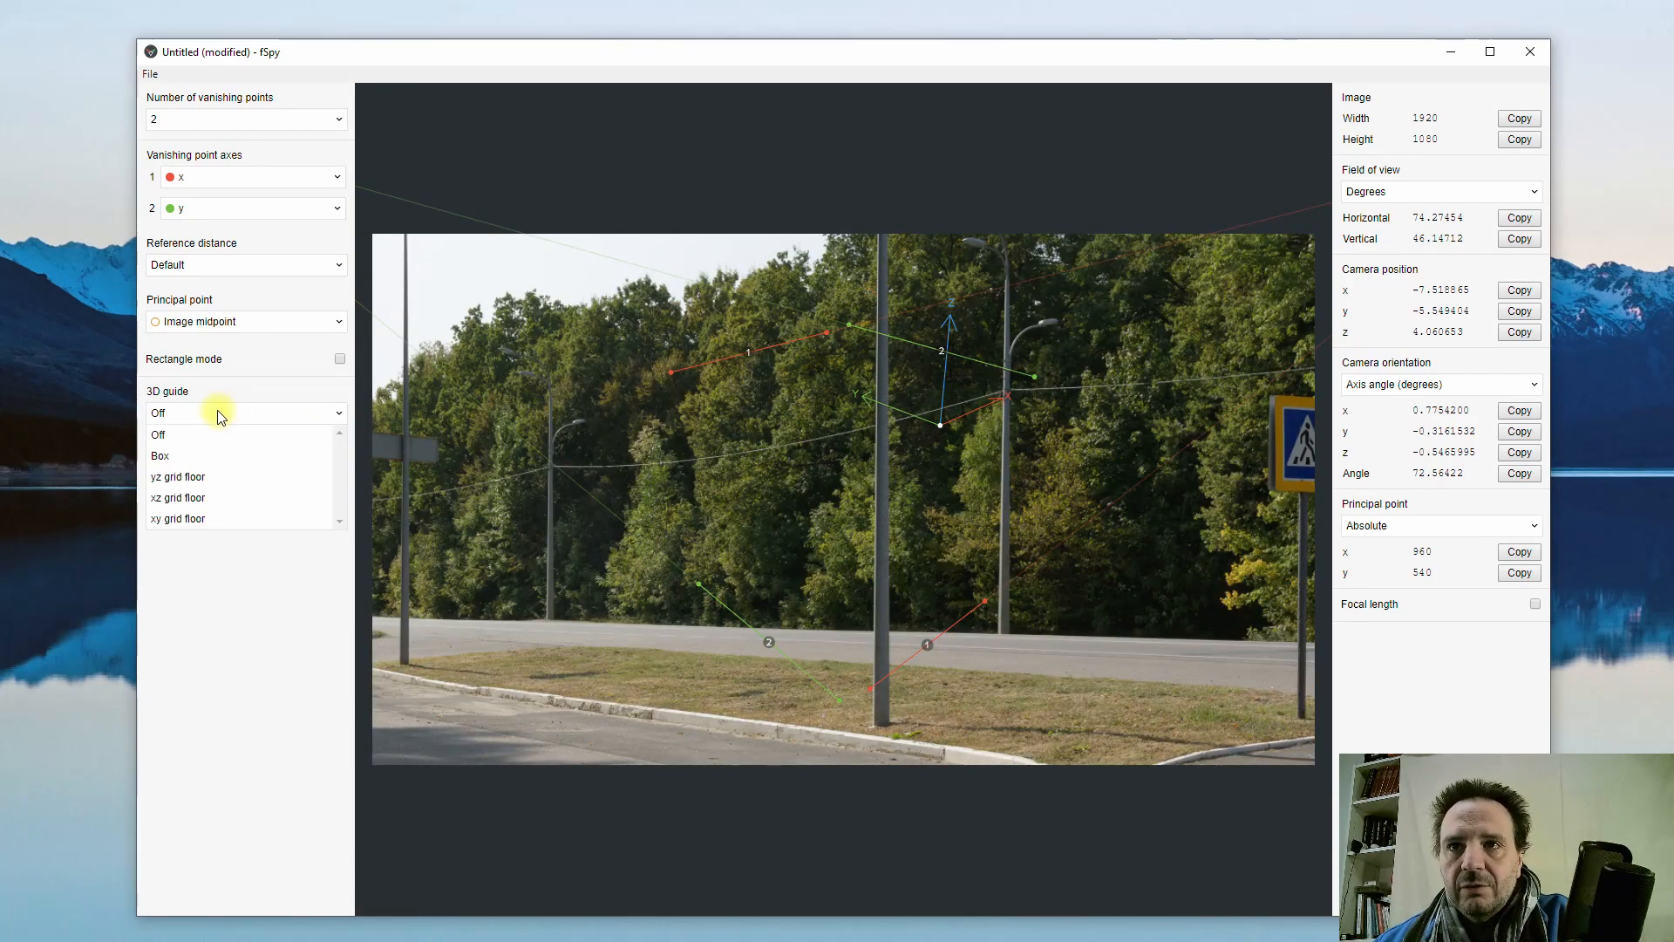
left_click(166, 520)
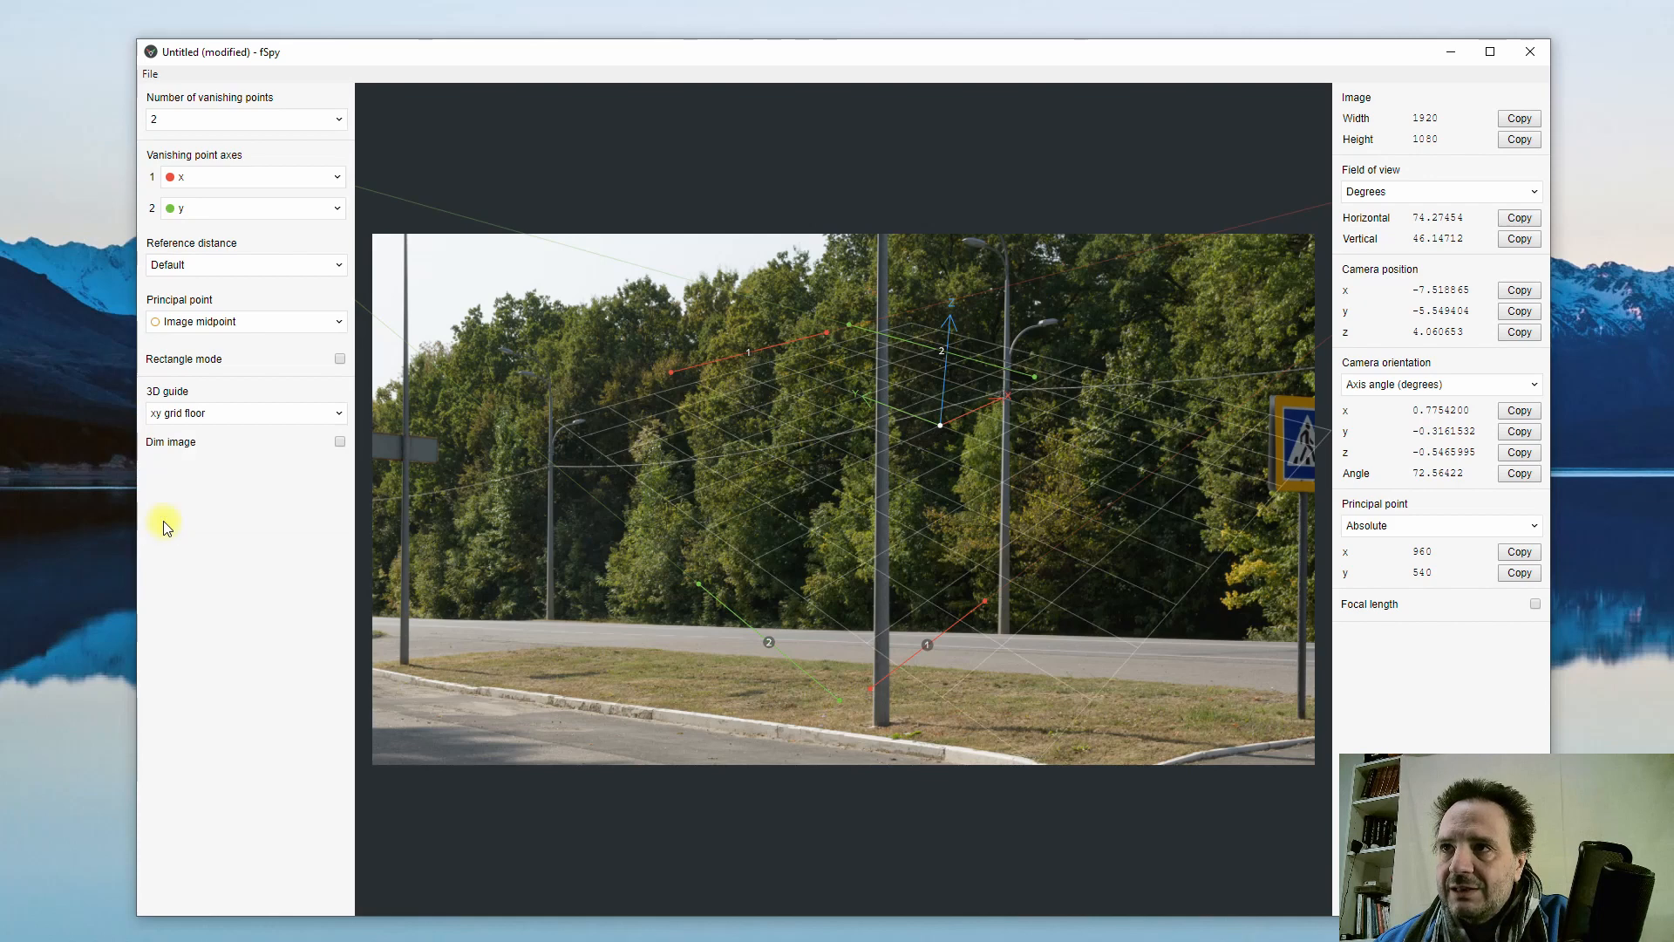
left_click(188, 412)
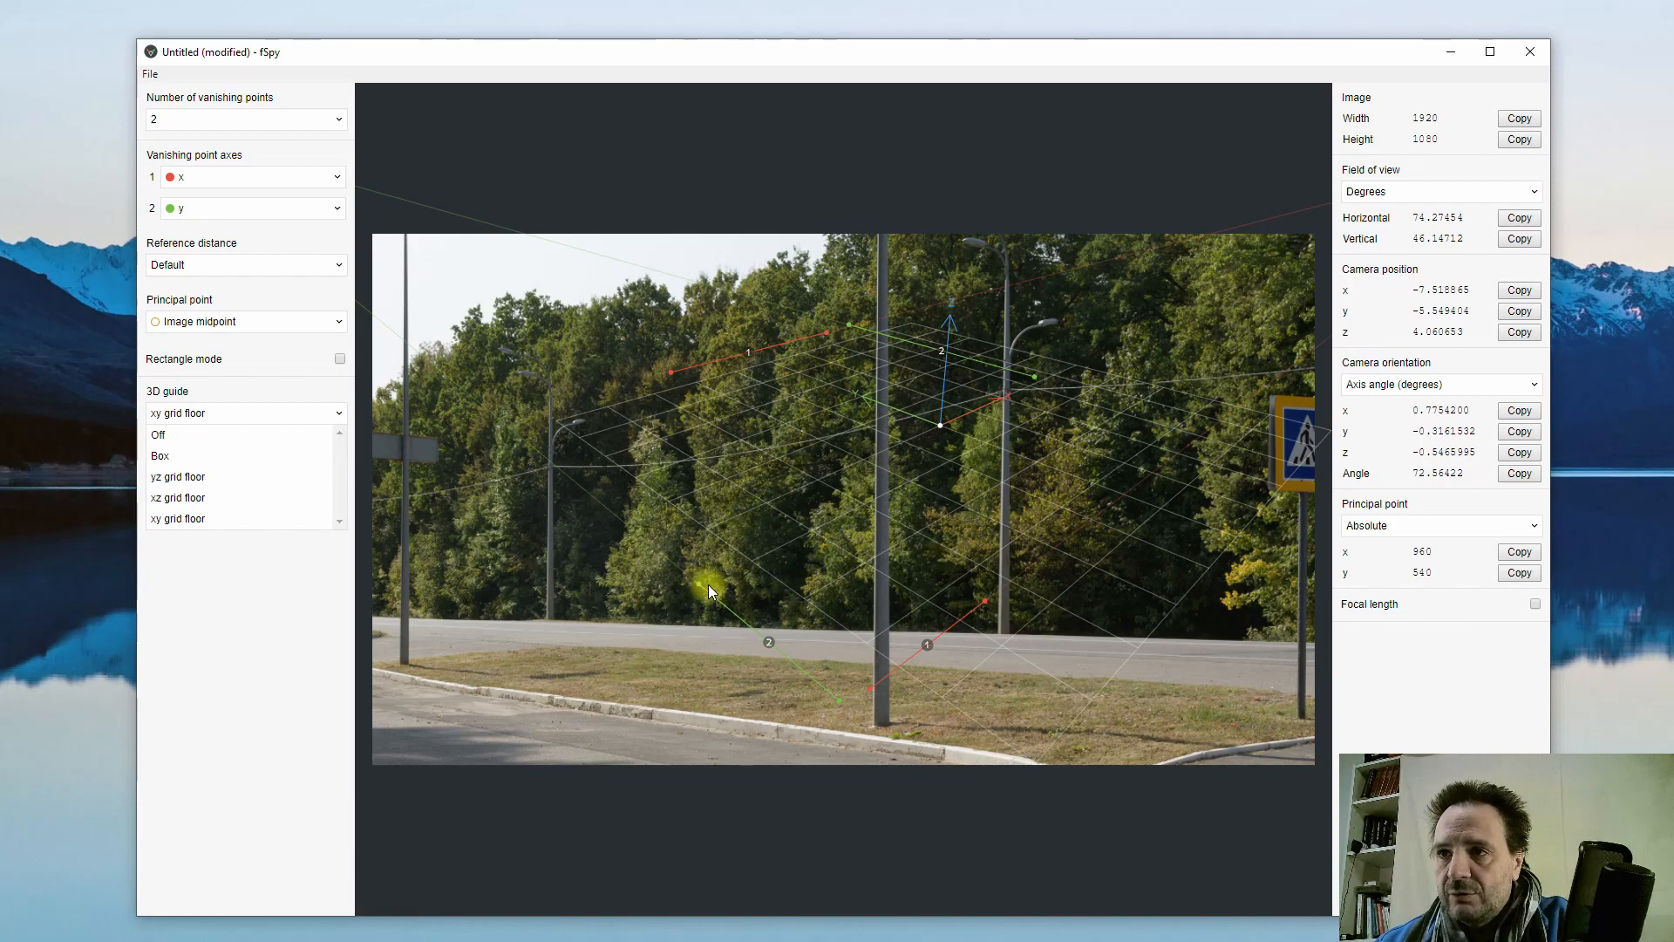
- Align the two green y-axis vanishing lines with the road, one along the grass border and one along the far road edge
left_click_drag(698, 586, 604, 643)
left_click_drag(839, 699, 1117, 675)
left_click_drag(843, 326, 815, 629)
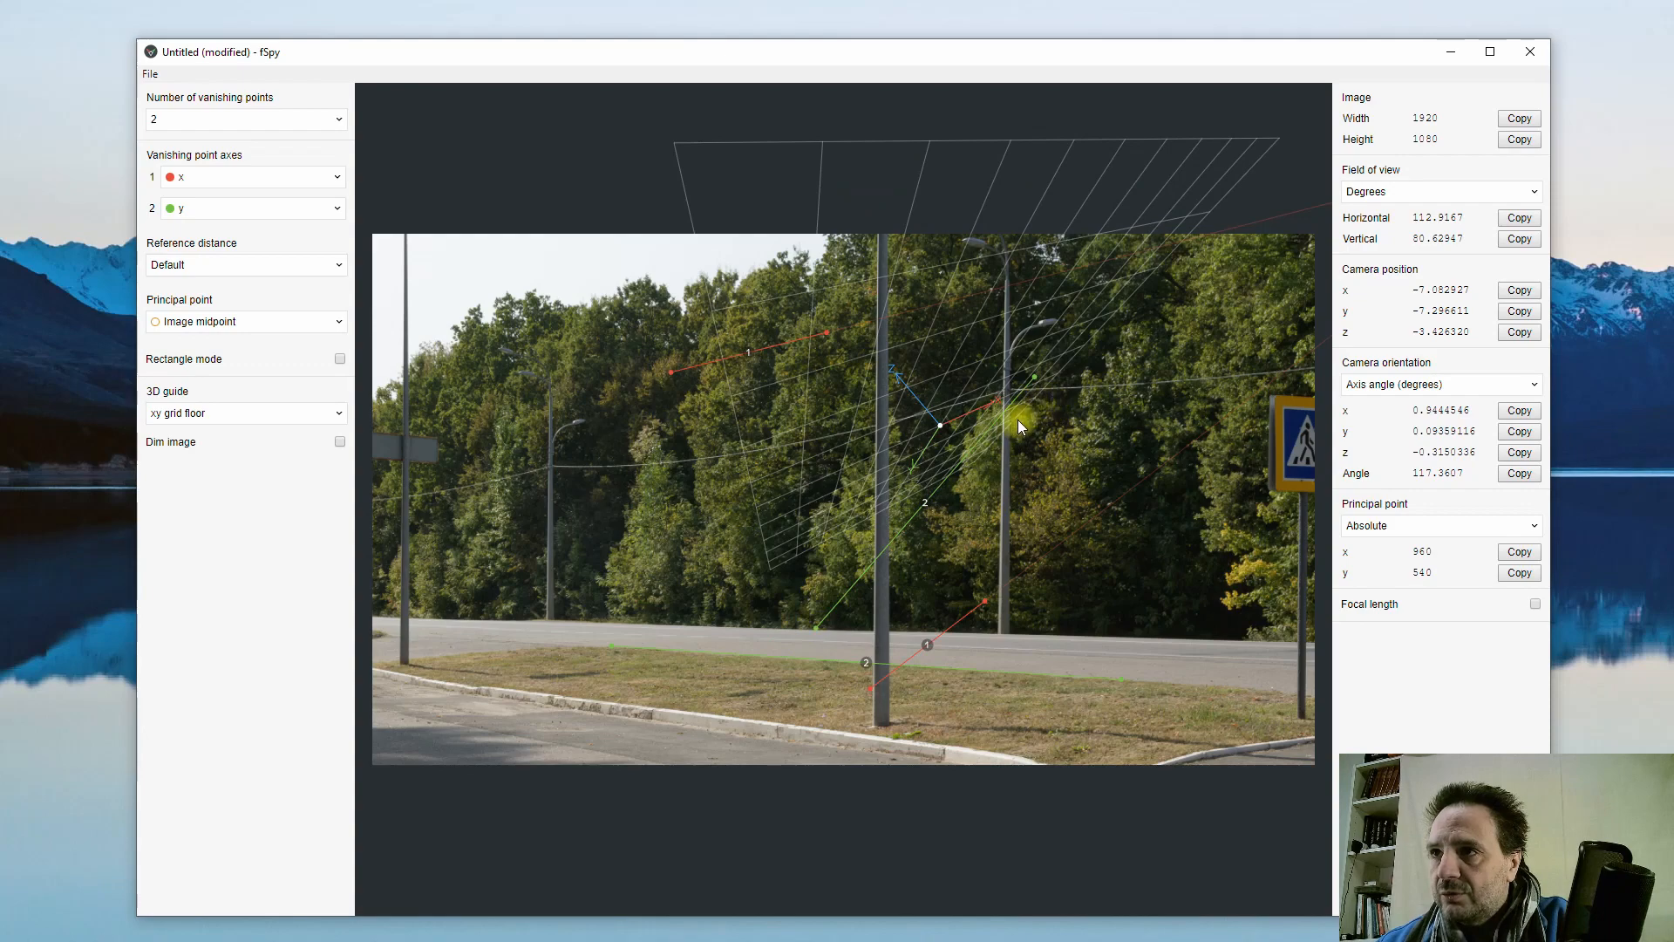
left_click_drag(1034, 375, 1149, 637)
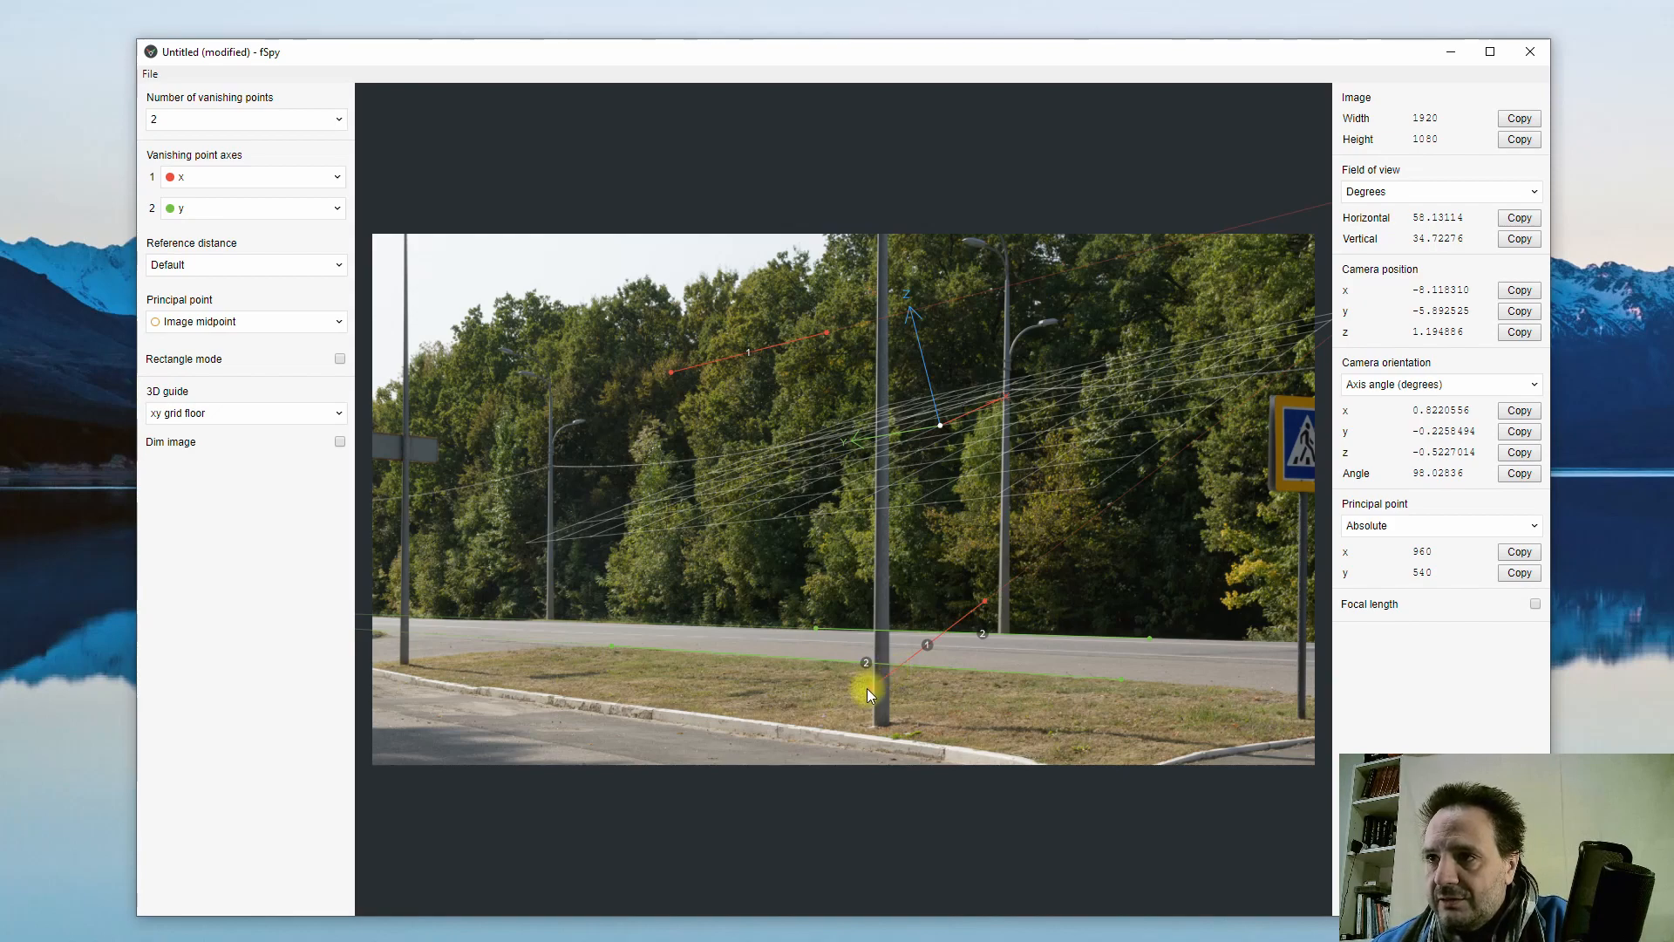
- Lay one red x-axis vanishing line across the road beyond the central pole, from the grass border to the far road edge
left_click_drag(868, 688, 973, 672)
left_click_drag(986, 605, 1194, 637)
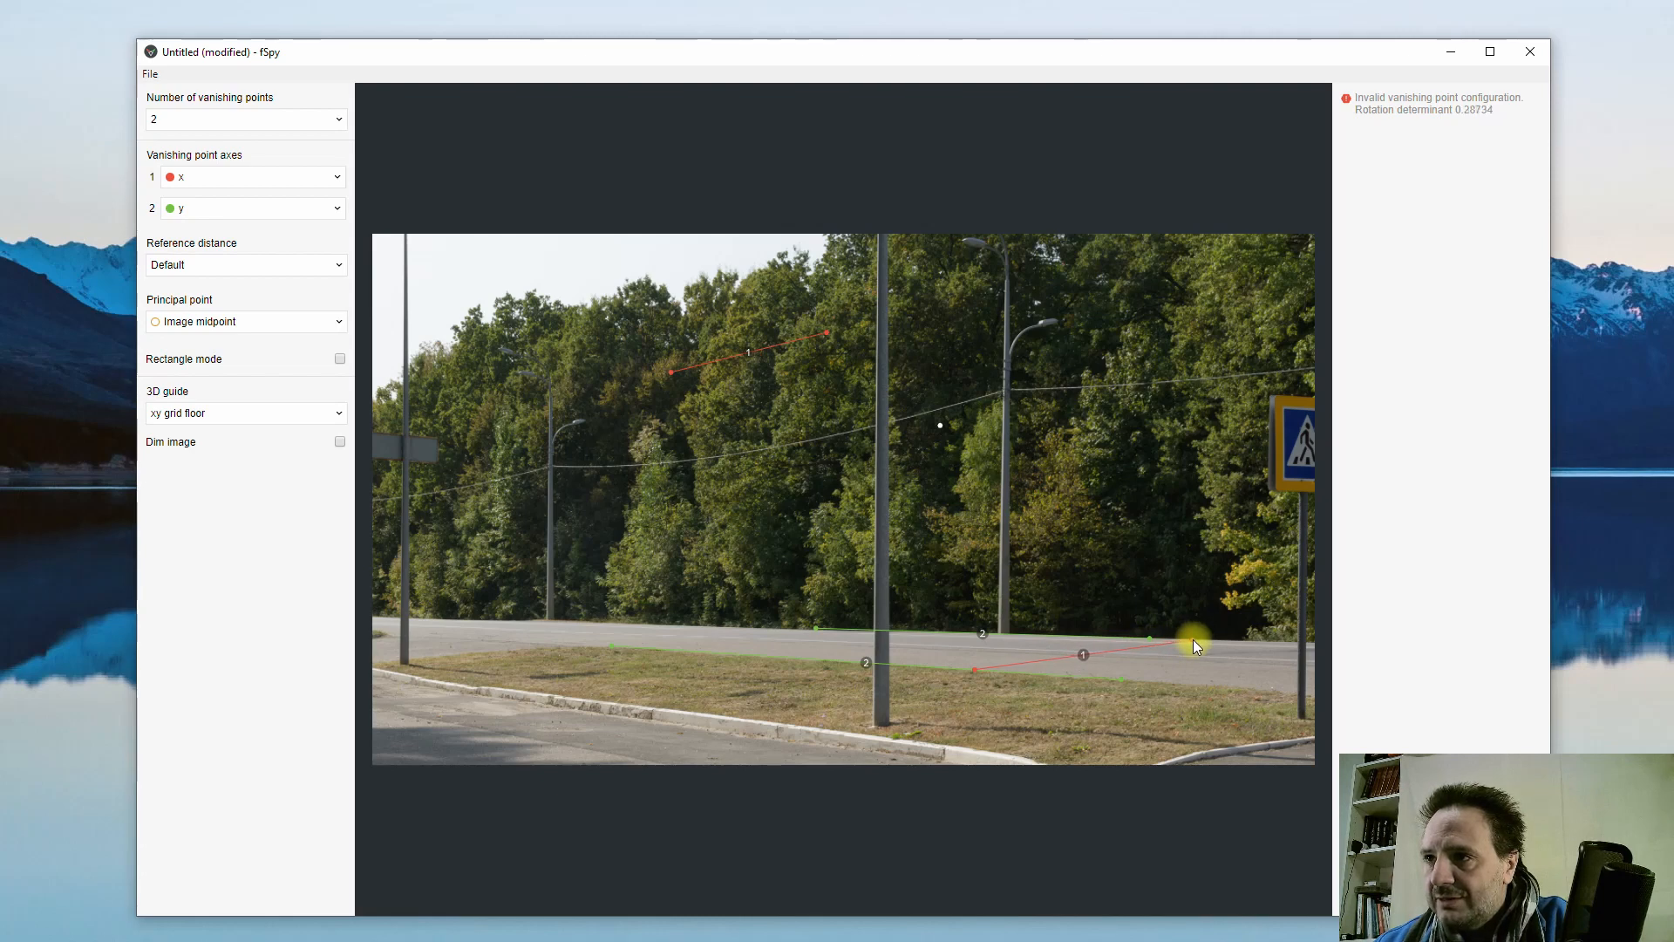
left_click_drag(1192, 642, 1187, 641)
left_click_drag(1003, 671, 1209, 640)
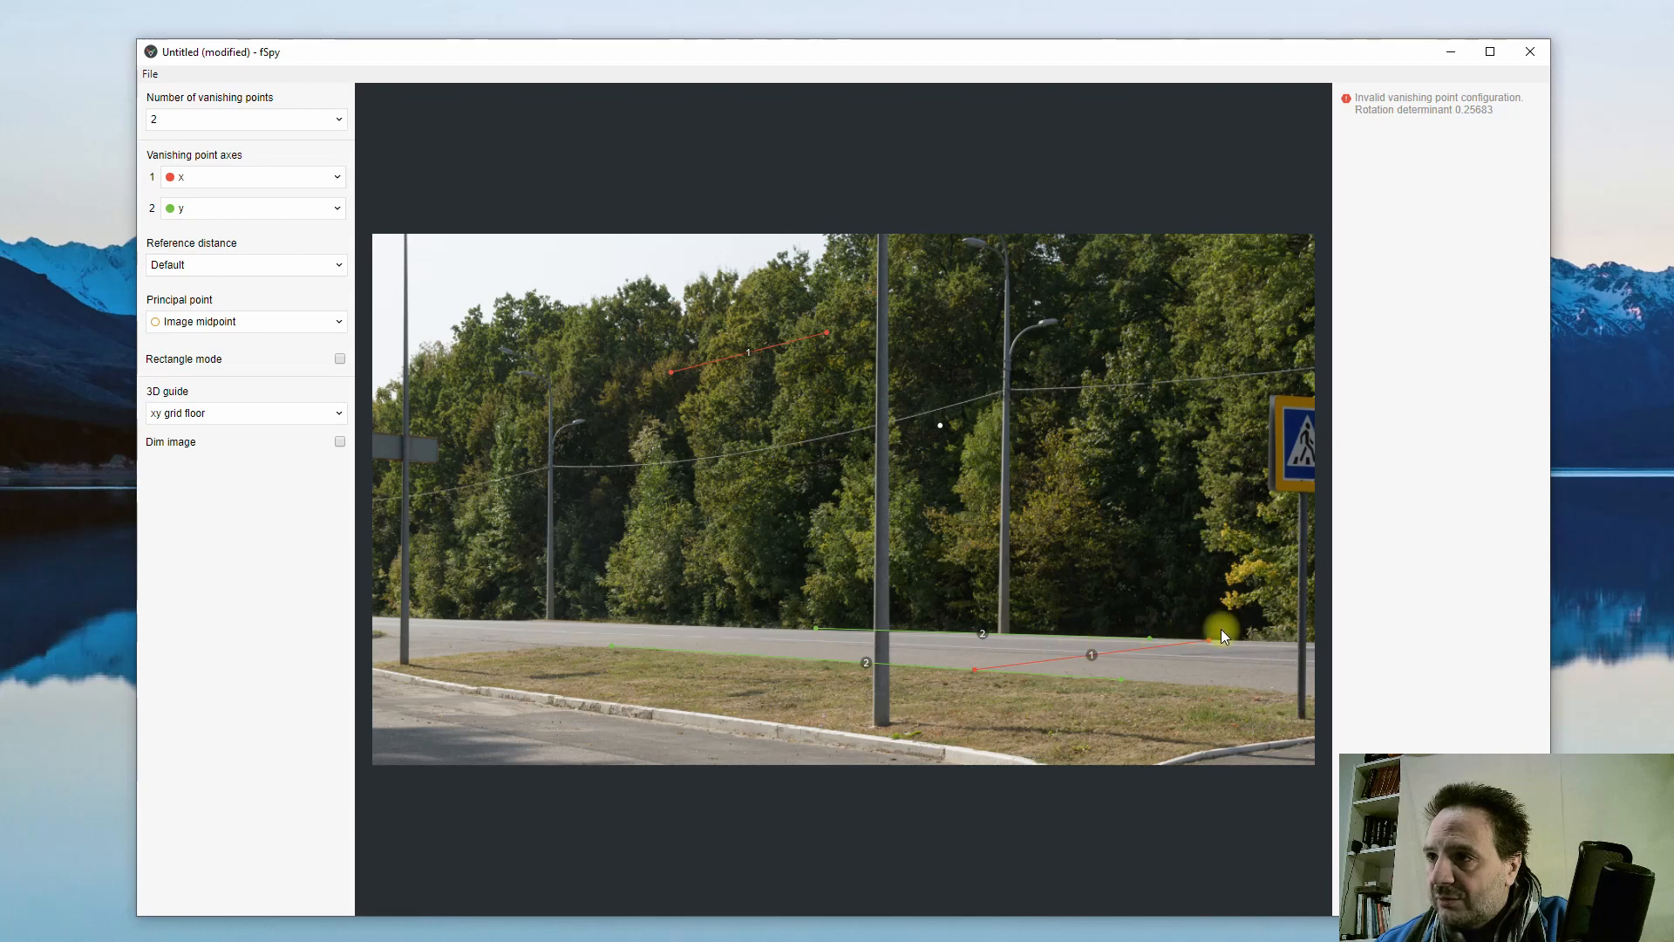
left_click_drag(1207, 638, 1227, 640)
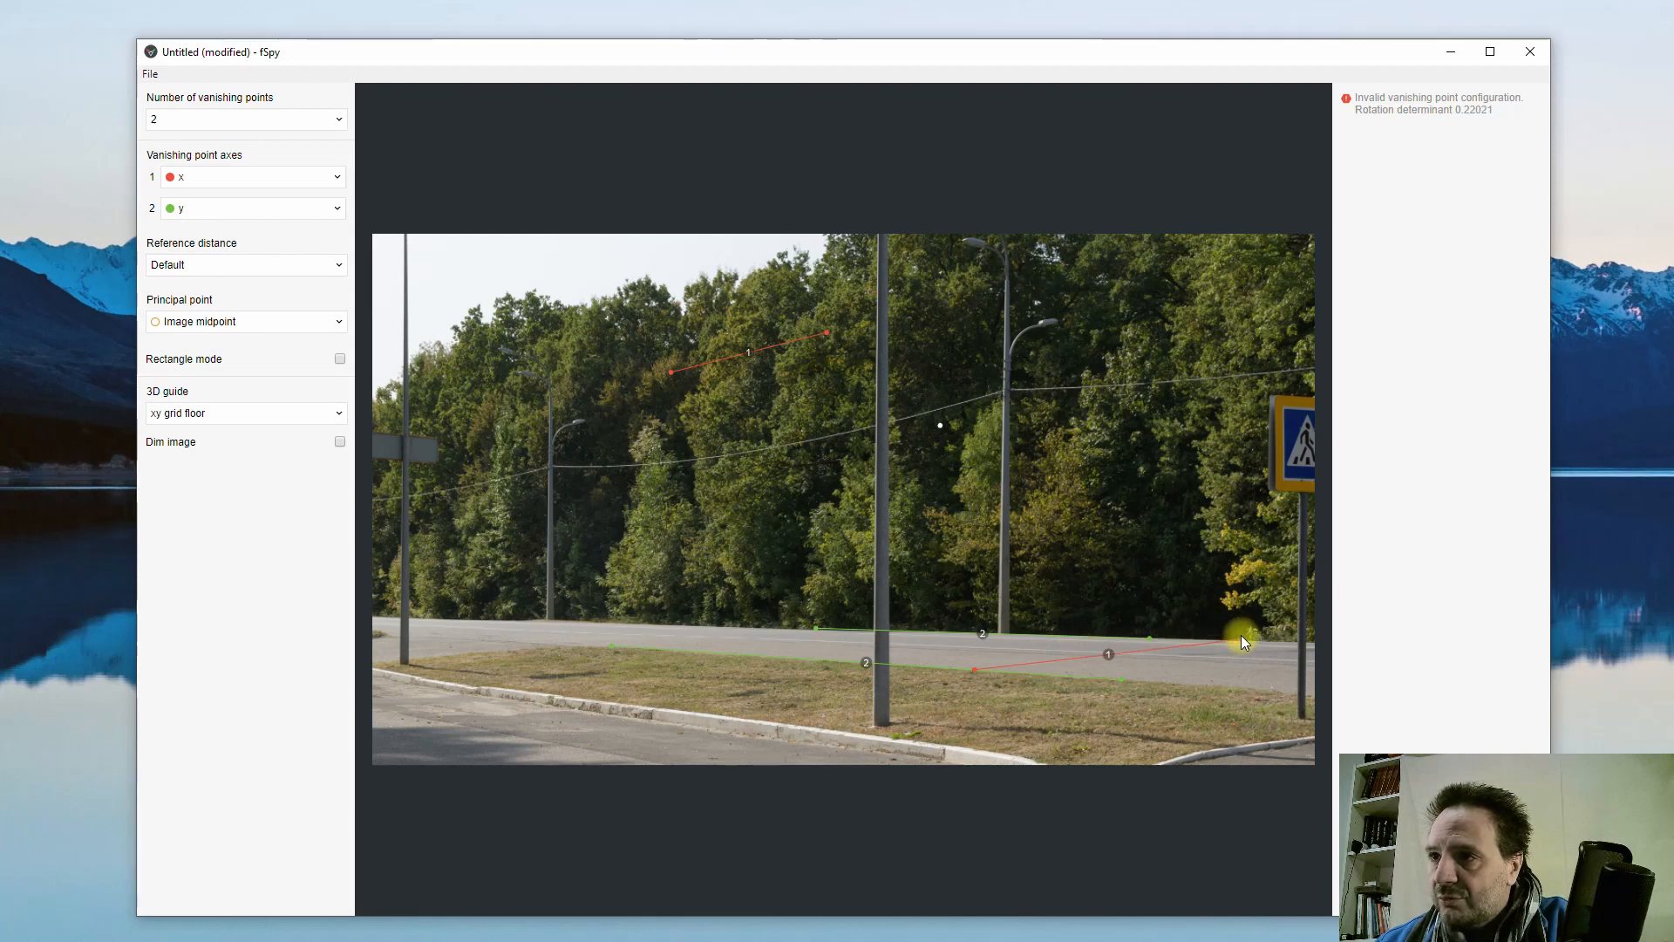
- Move the other red x-axis vanishing line from the trees onto the road before the central pole, spanning grass border to far edge
left_click_drag(668, 373, 615, 646)
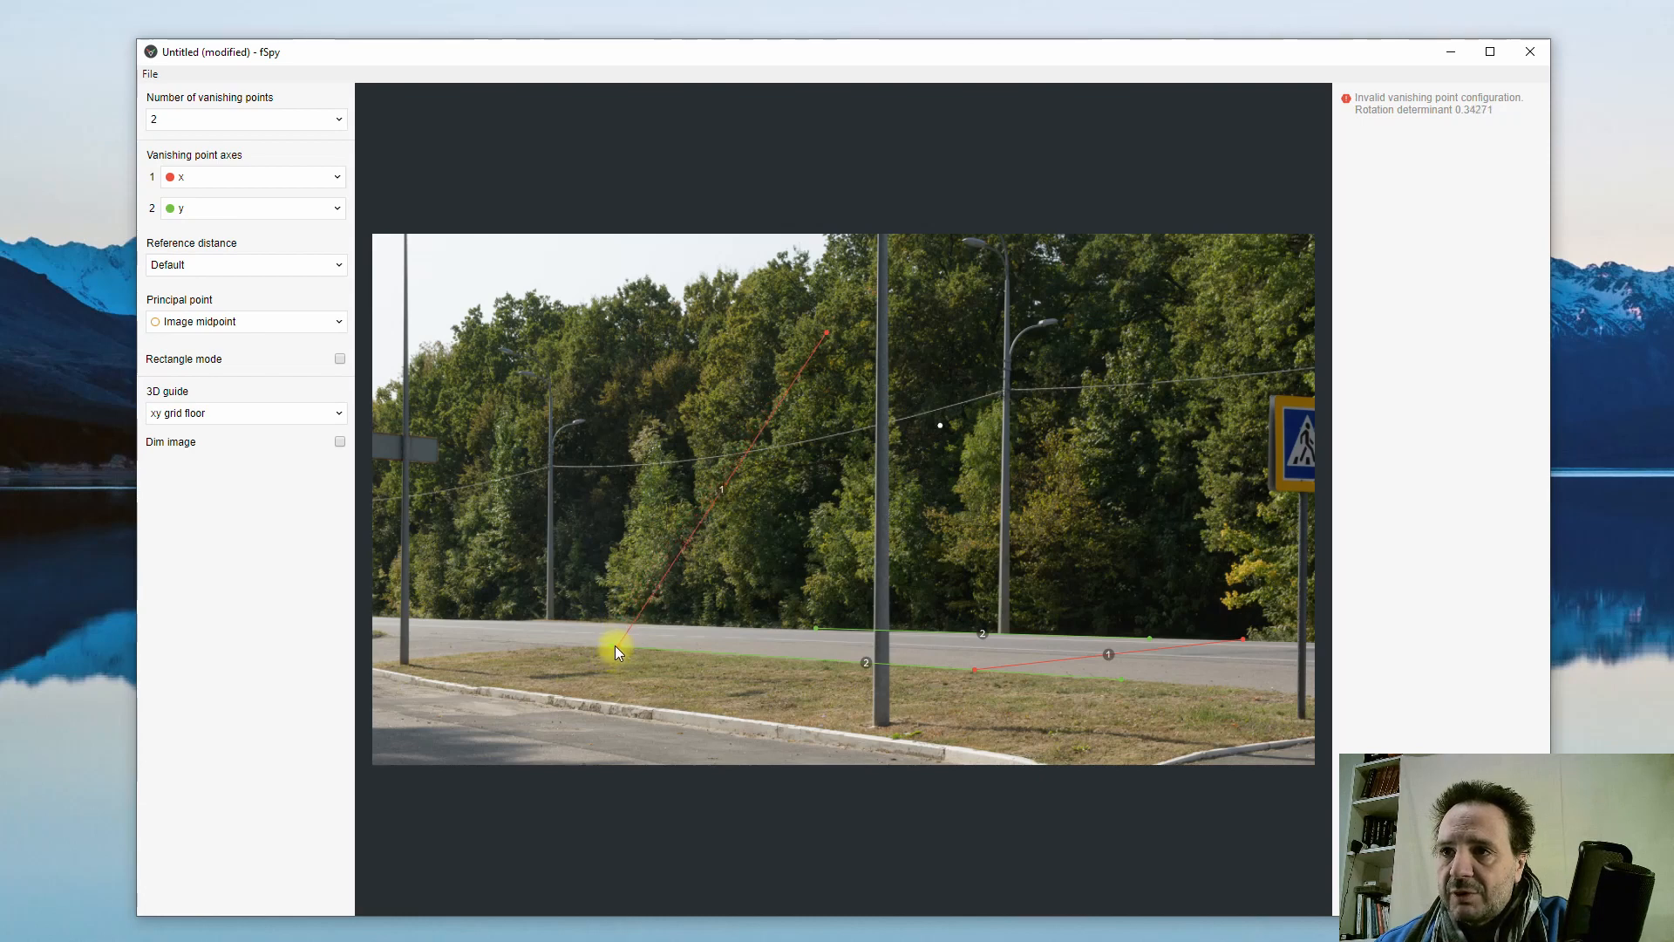
left_click_drag(827, 331, 830, 627)
left_click_drag(617, 646, 587, 644)
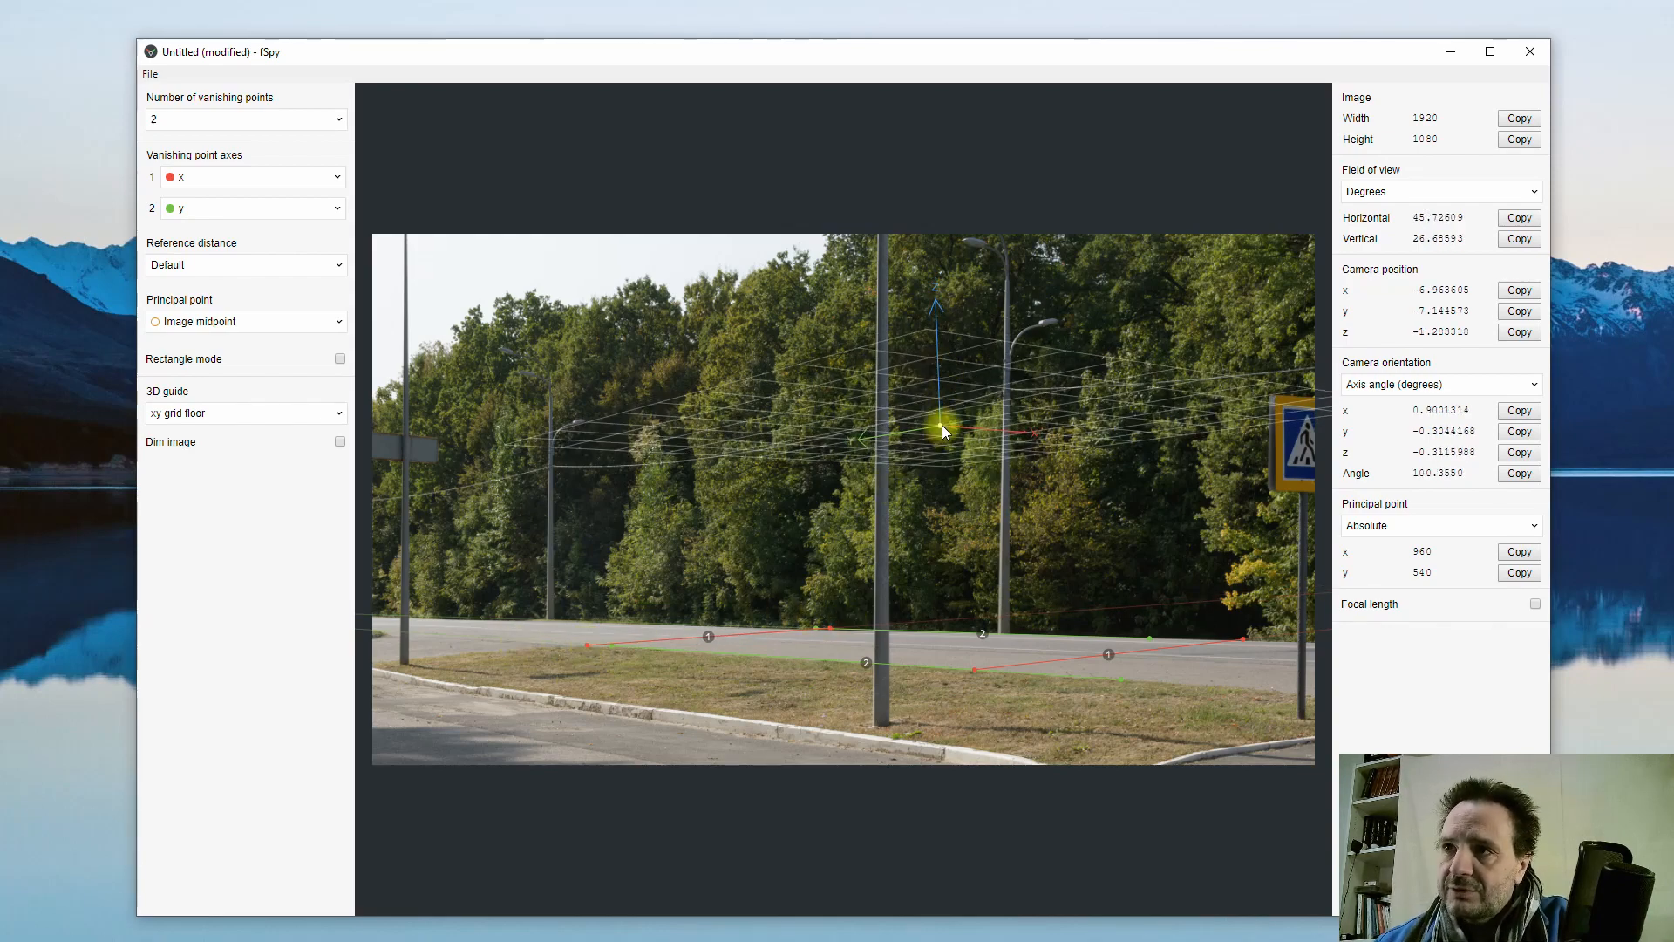
- Place the 3D origin on the road surface and adjust the far-edge ends of both red x-axis lines
left_click_drag(939, 426, 965, 644)
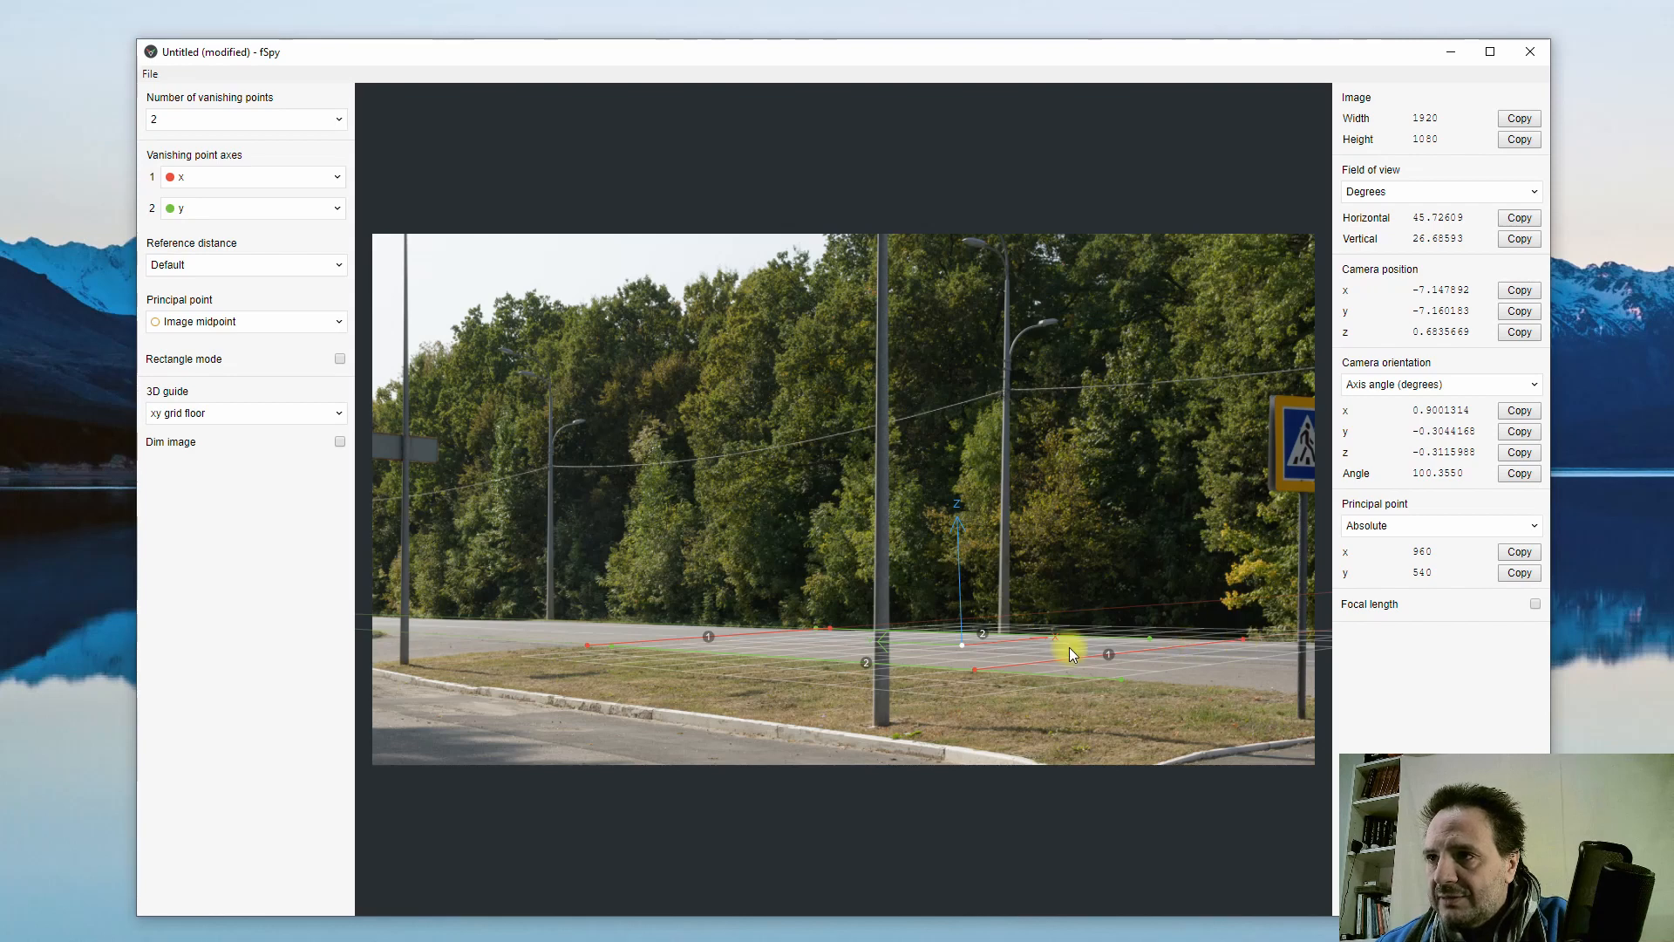
left_click_drag(1247, 635, 1169, 639)
left_click_drag(1170, 640, 1168, 640)
mouse_move(835, 624)
left_mouse_down()
mouse_move(814, 625)
mouse_move(868, 626)
left_mouse_up()
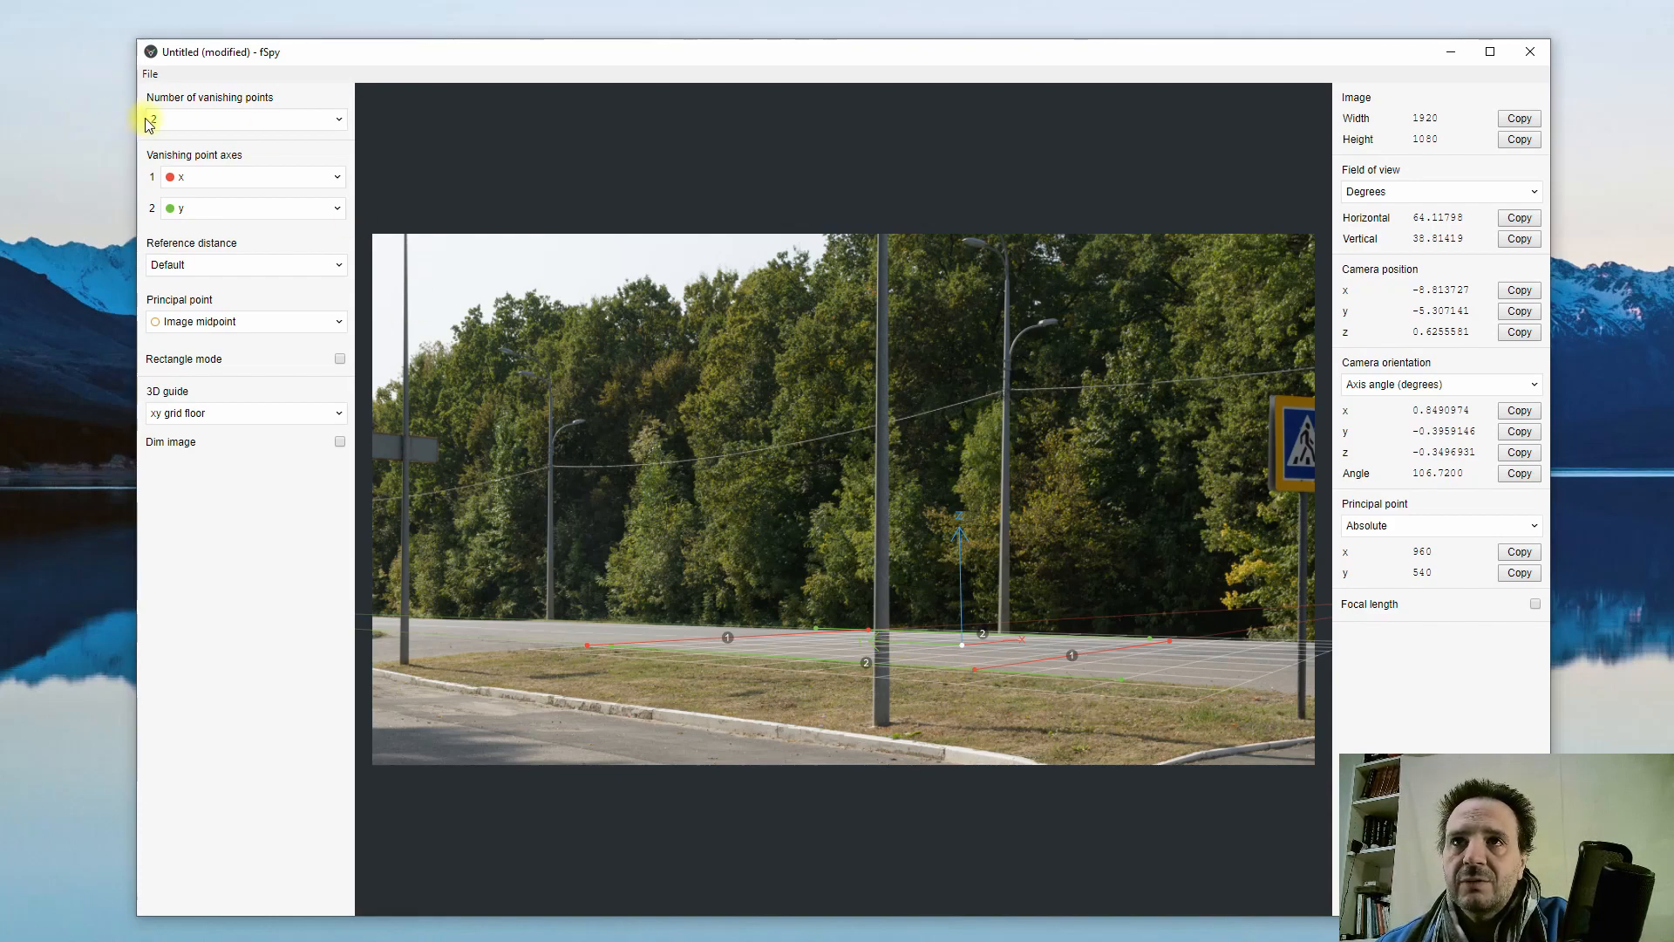
- Widen the fSpy window for a larger image, fine-tune the ends of both red x-axis lines, and bring the window fully into view
left_click_drag(138, 123, 0, 120)
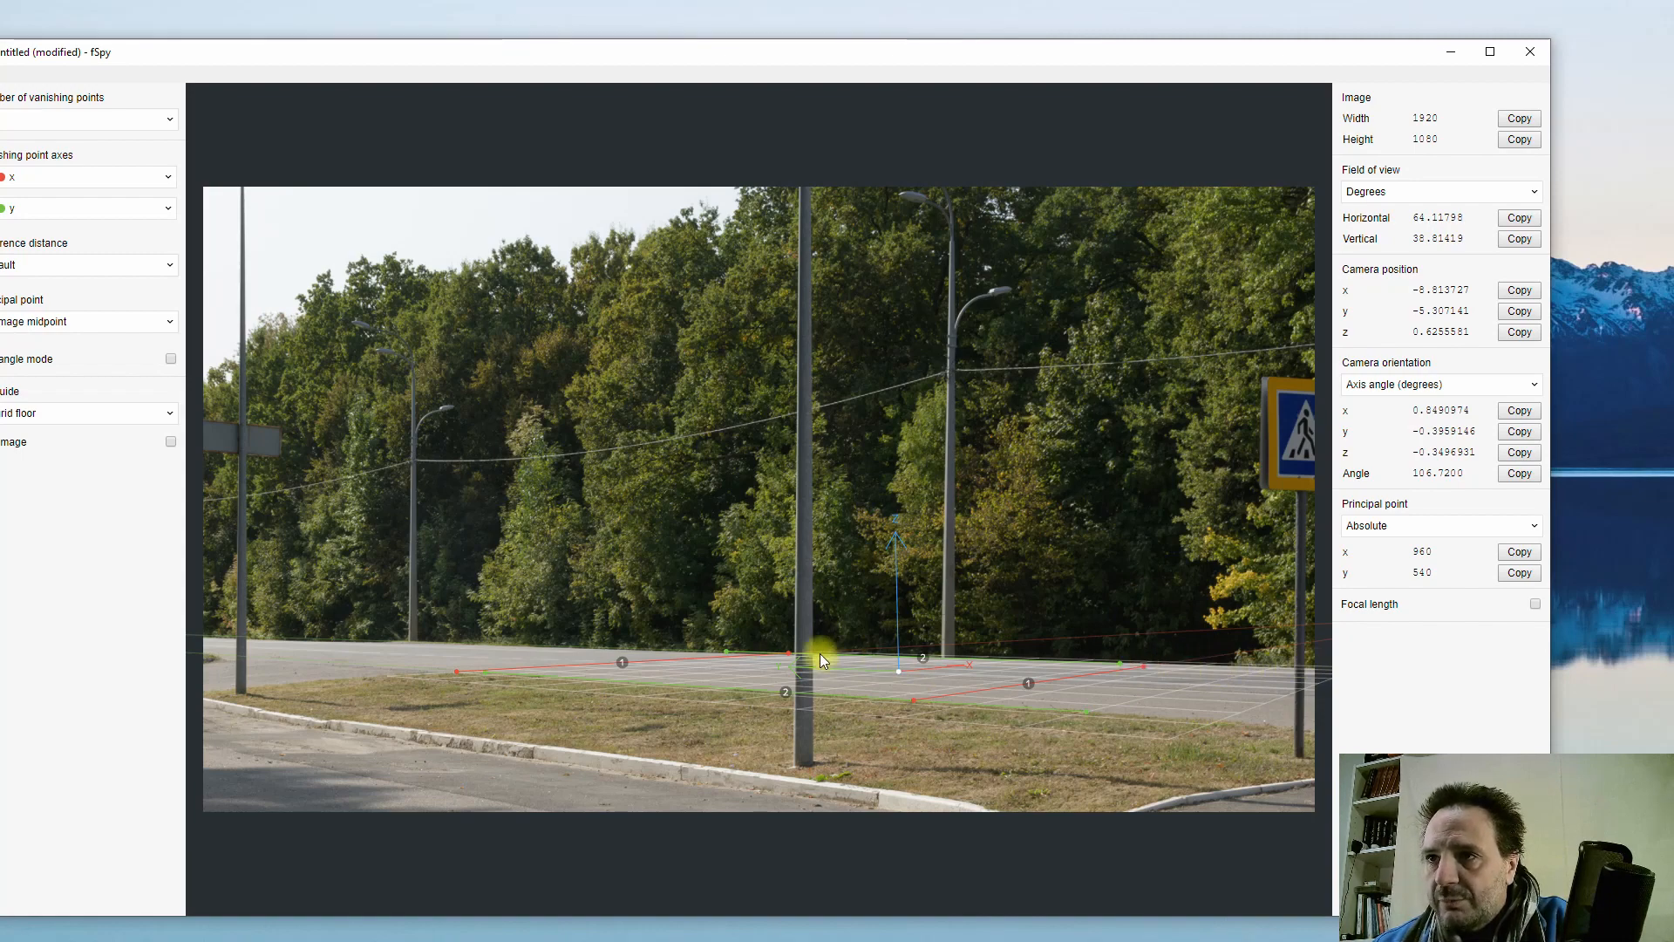
mouse_move(787, 652)
left_mouse_down()
mouse_move(771, 656)
mouse_move(770, 600)
mouse_move(803, 652)
left_mouse_up()
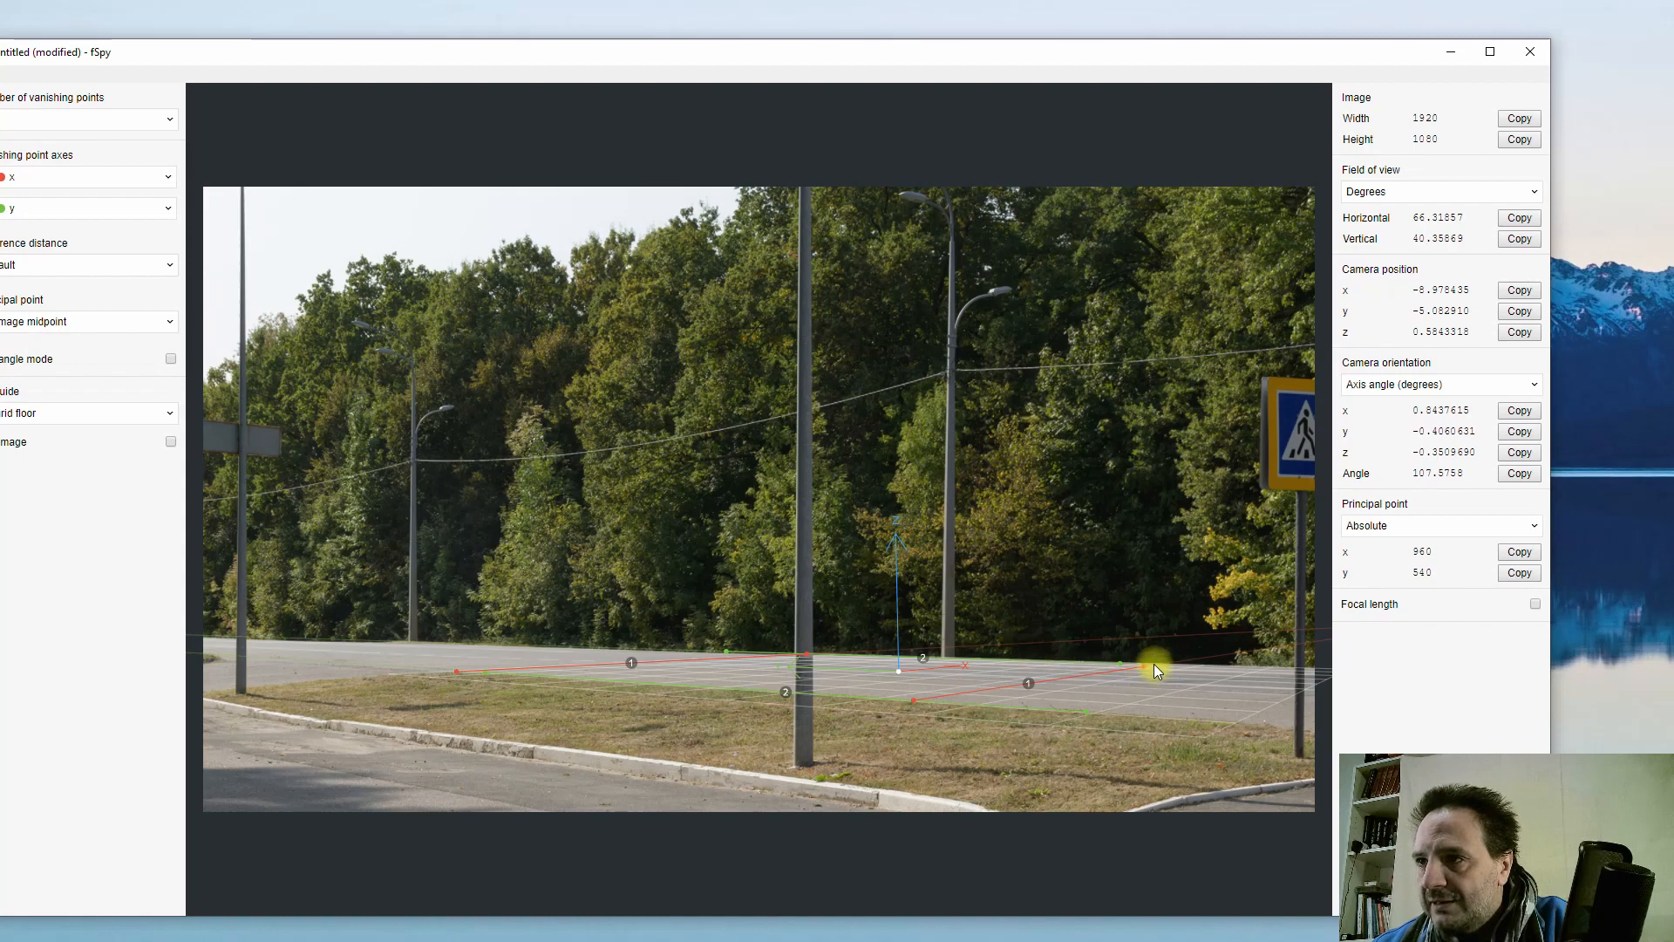
left_click_drag(1142, 666, 1171, 669)
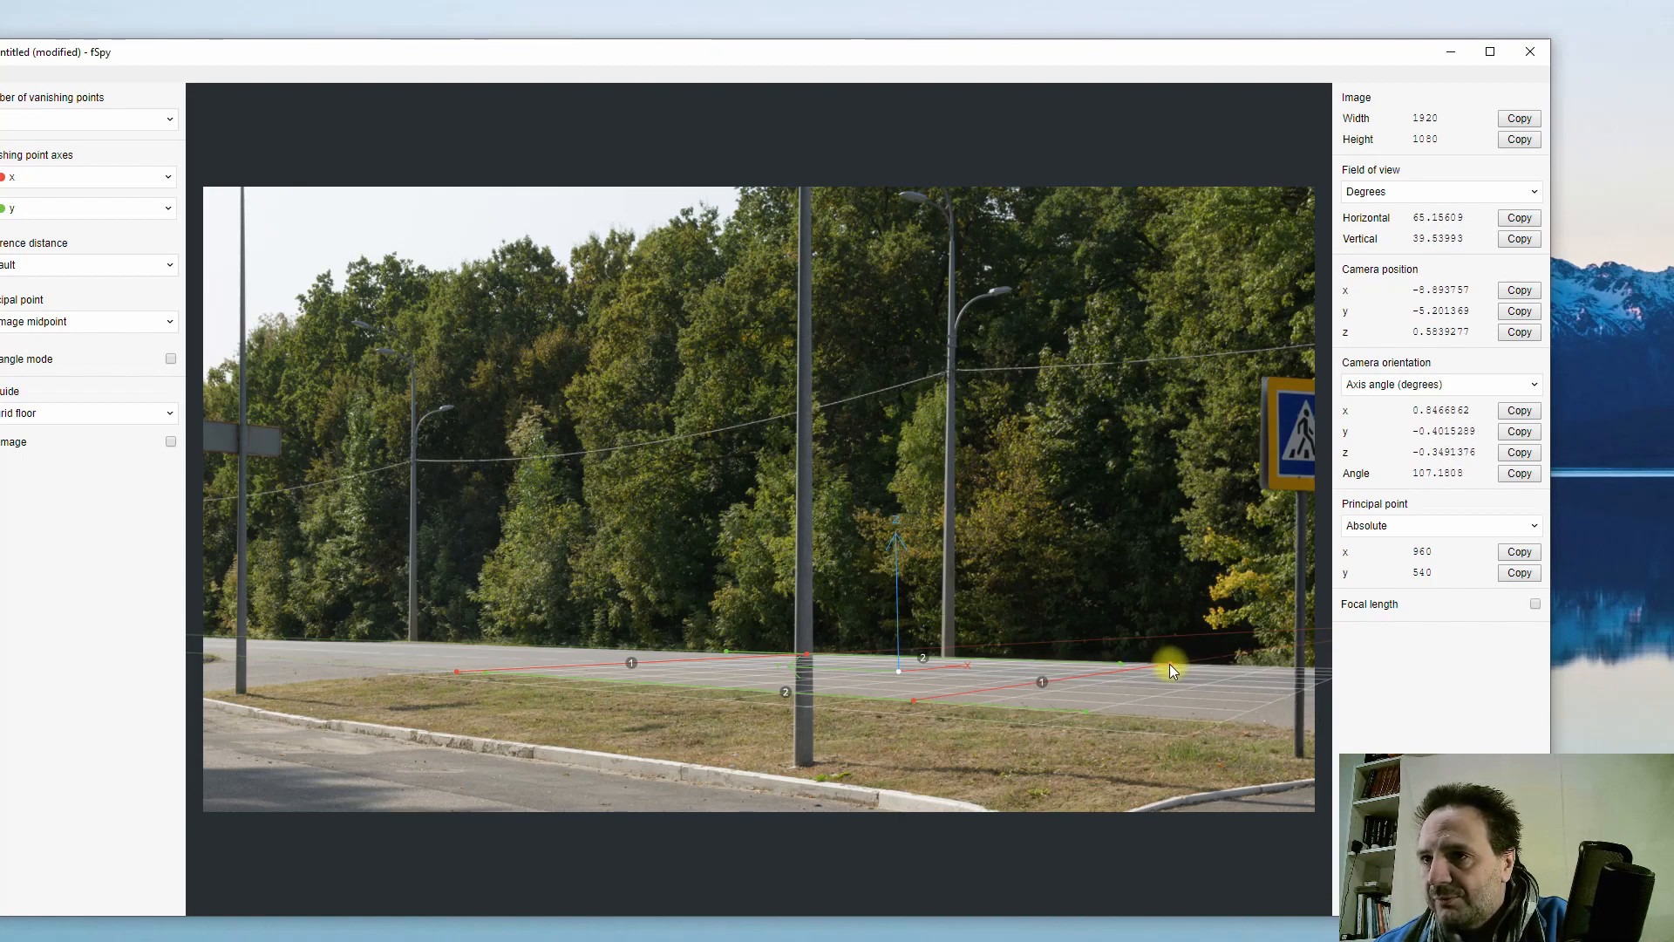
left_click_drag(912, 695, 919, 700)
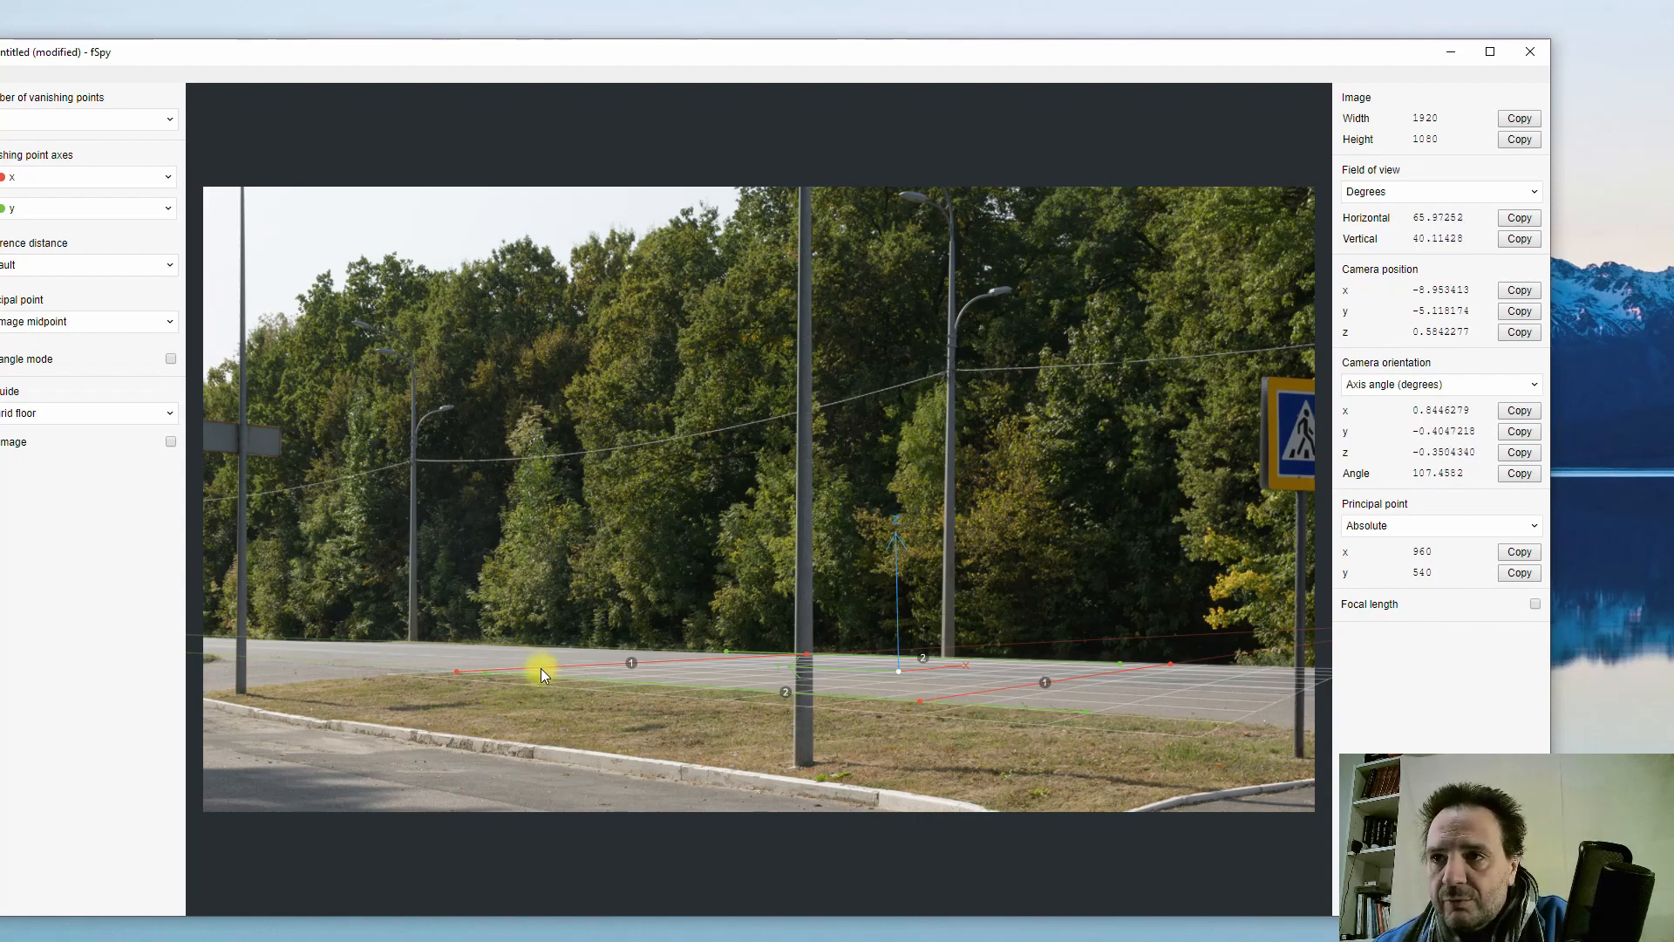
left_click_drag(920, 703, 921, 703)
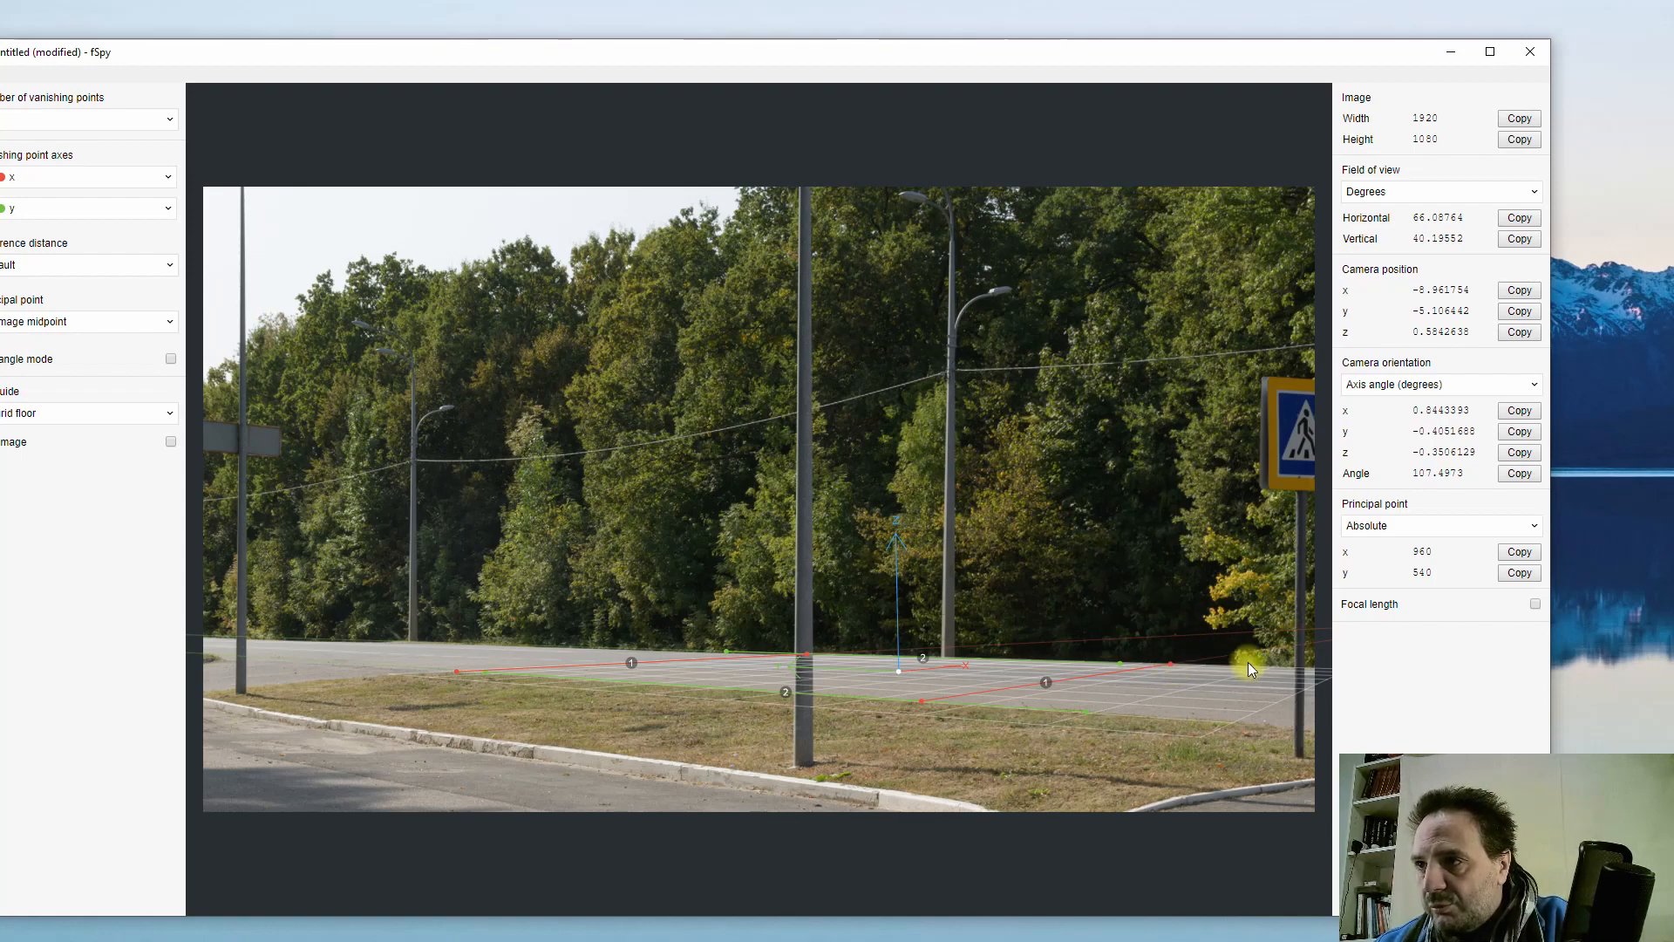
left_click_drag(1171, 665, 1170, 664)
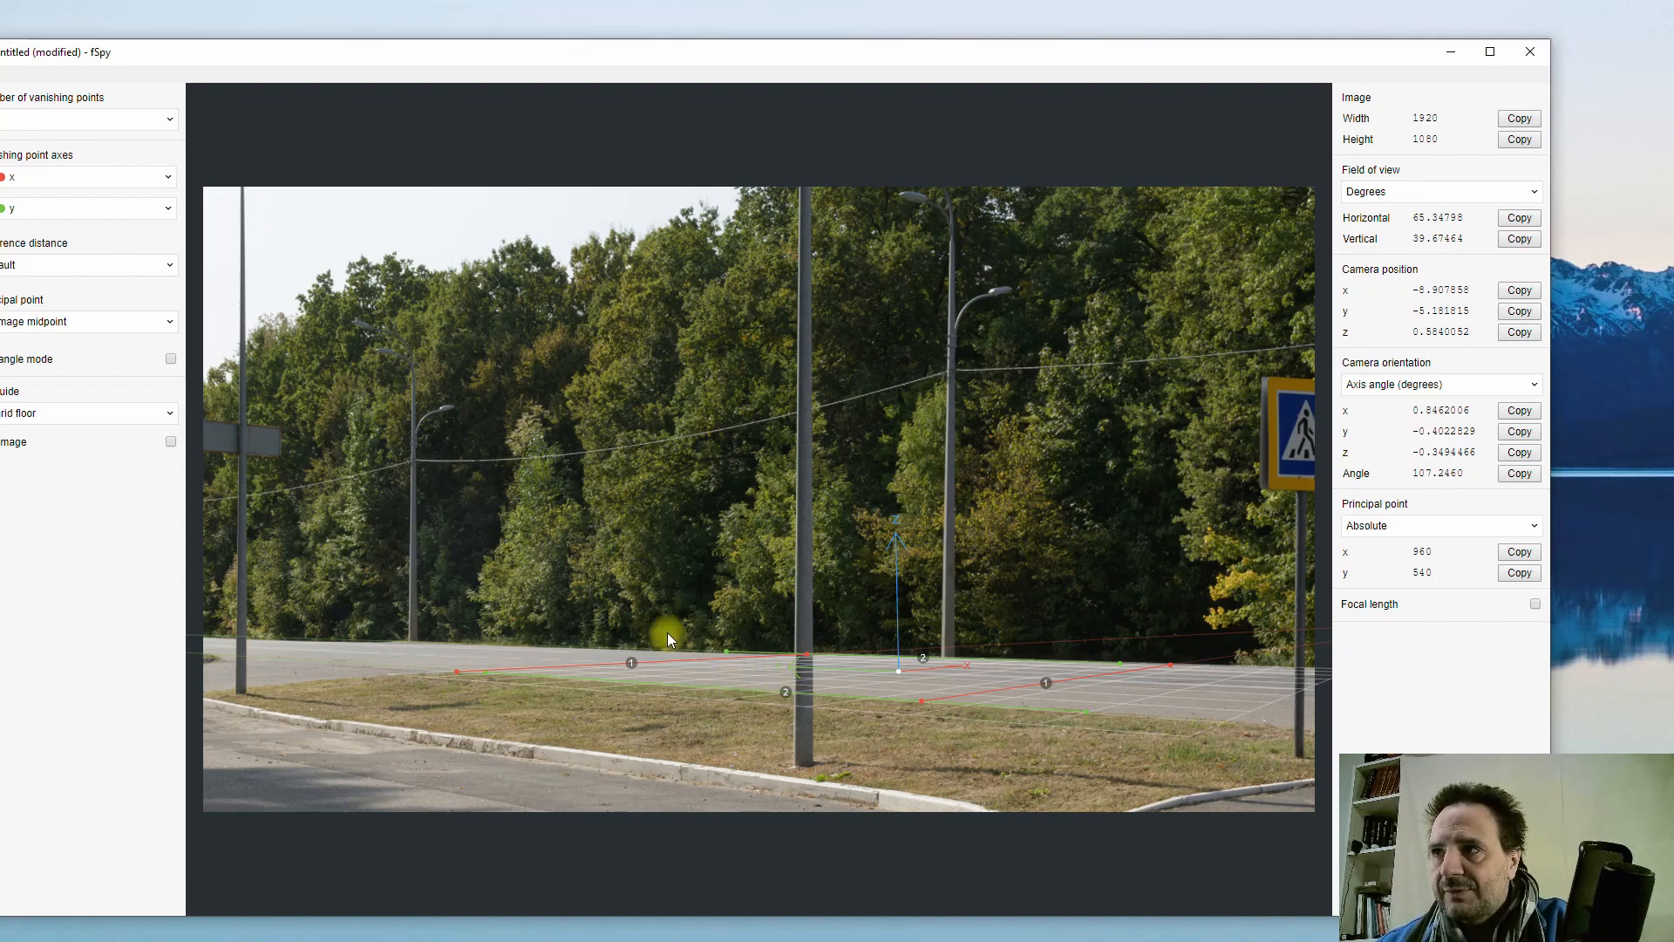
left_click_drag(178, 61, 238, 55)
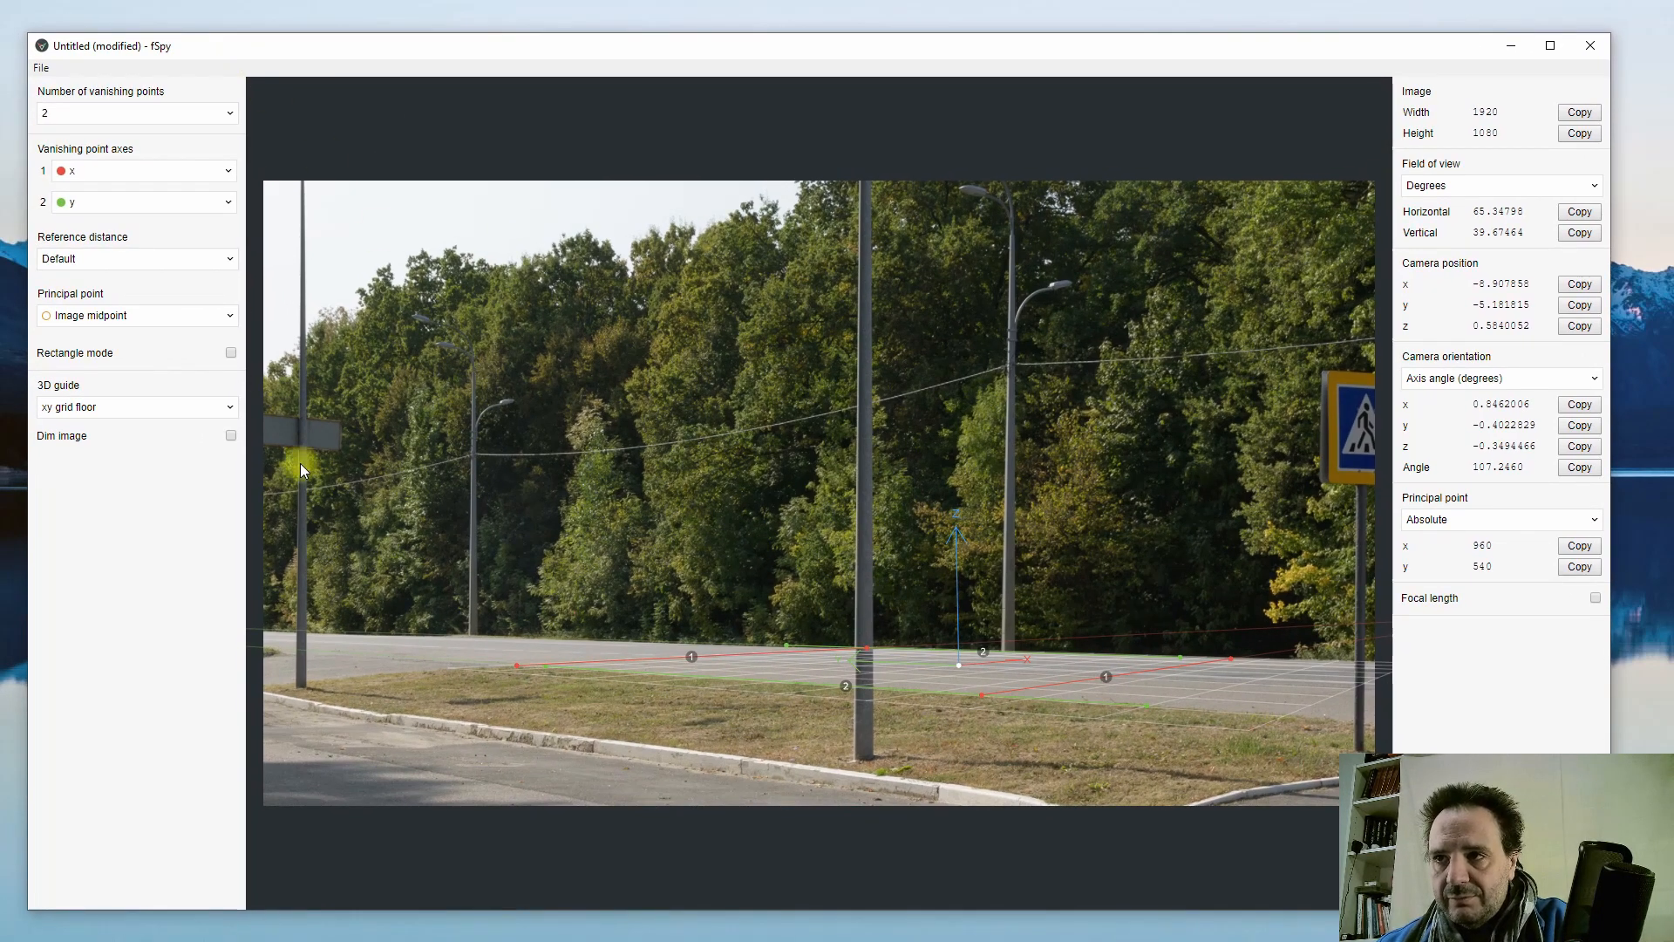
left_click(40, 67)
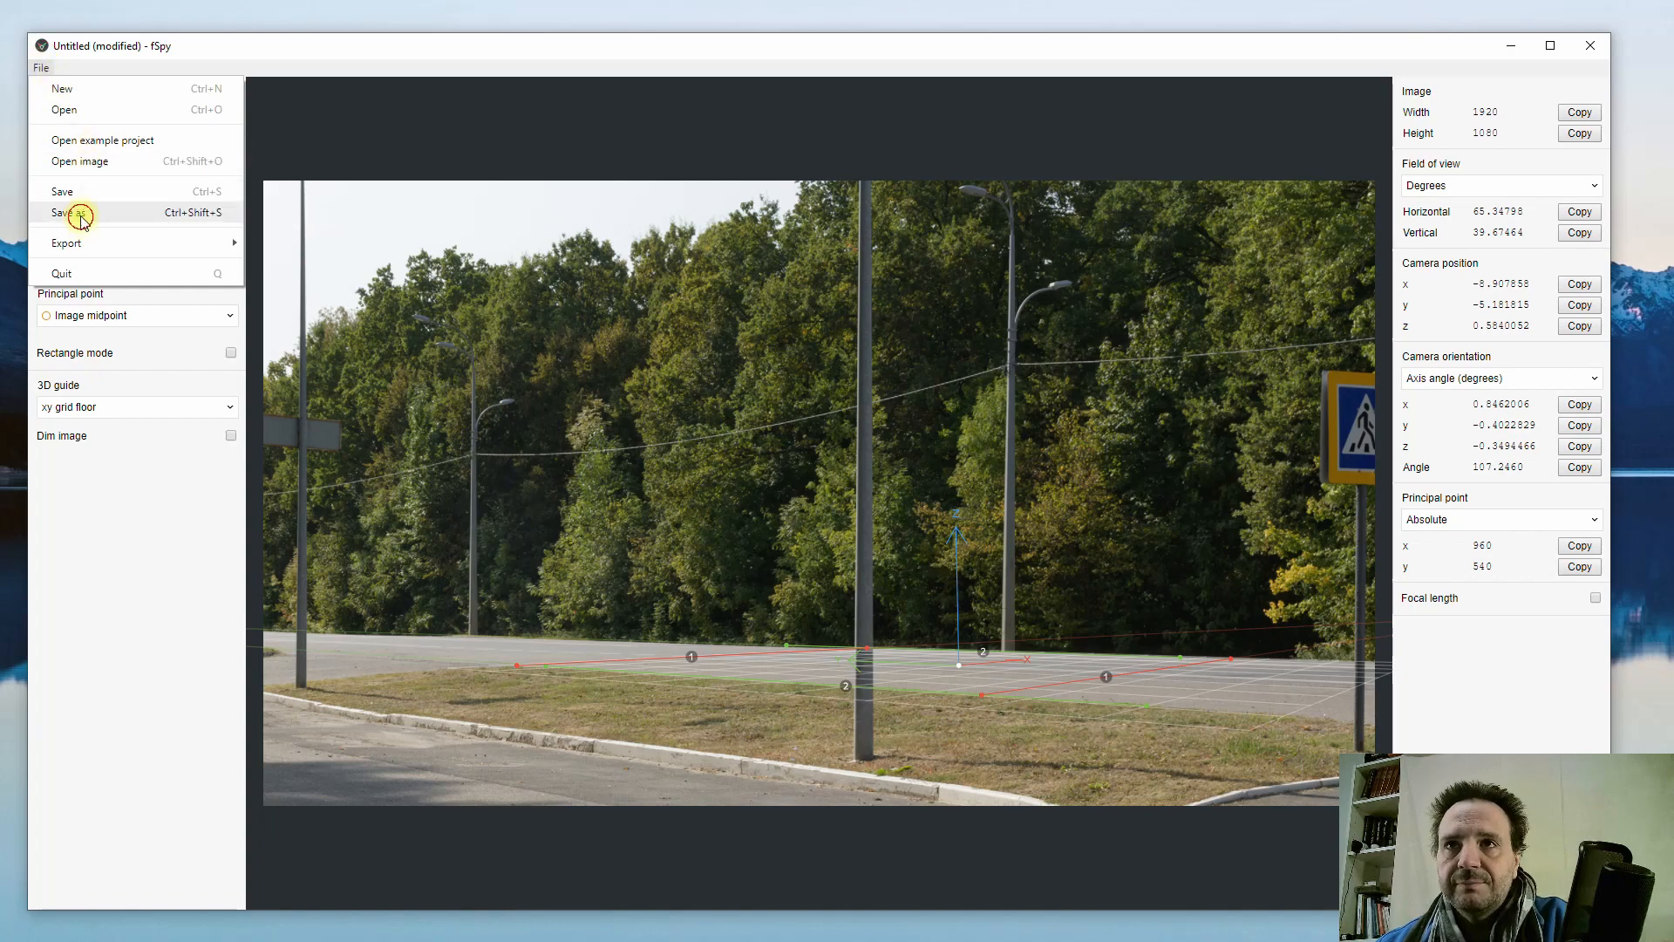
left_click(83, 218)
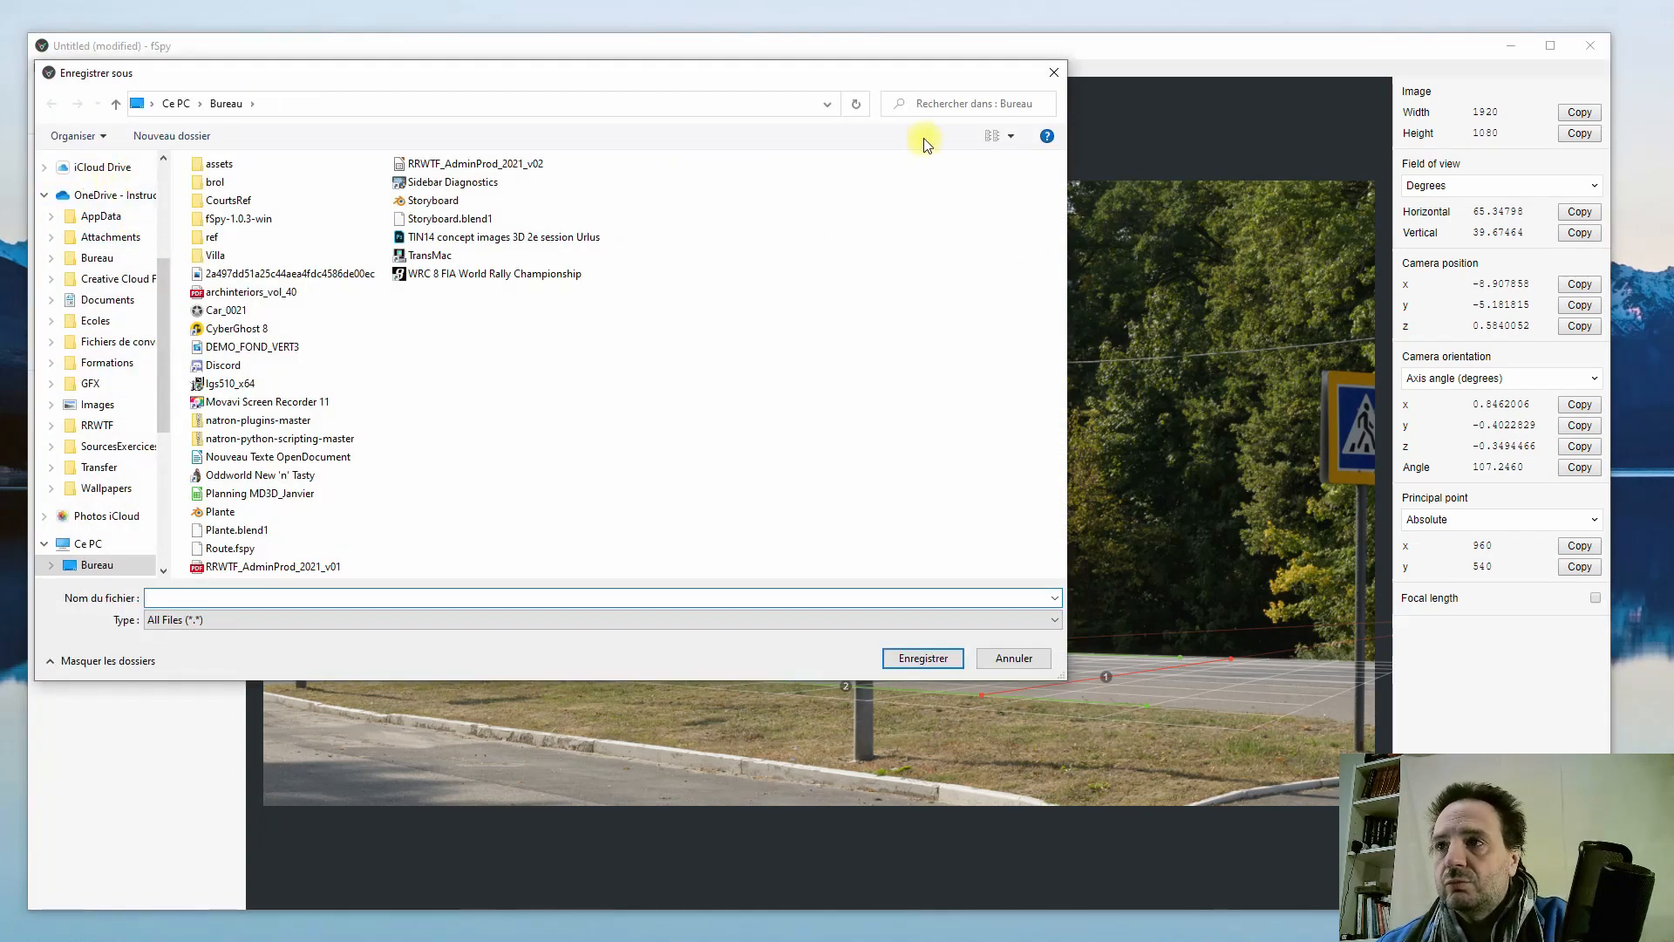
left_click(1014, 658)
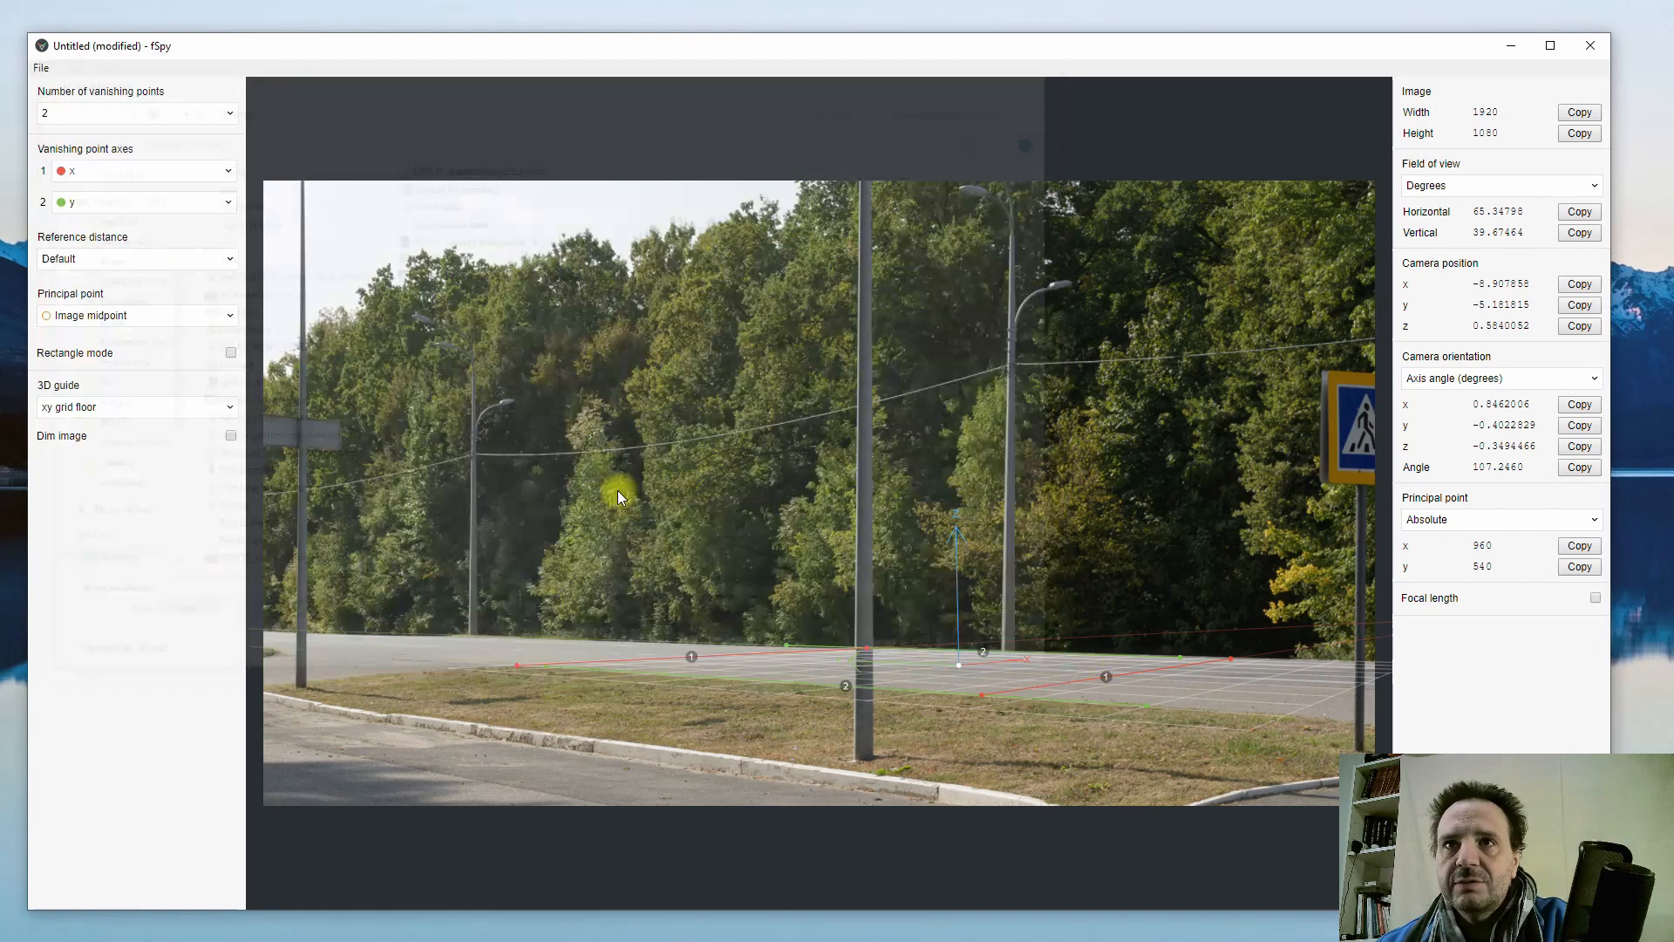
- Save the fSpy project on the desktop as Route.fspy, replacing the existing file
left_click(41, 68)
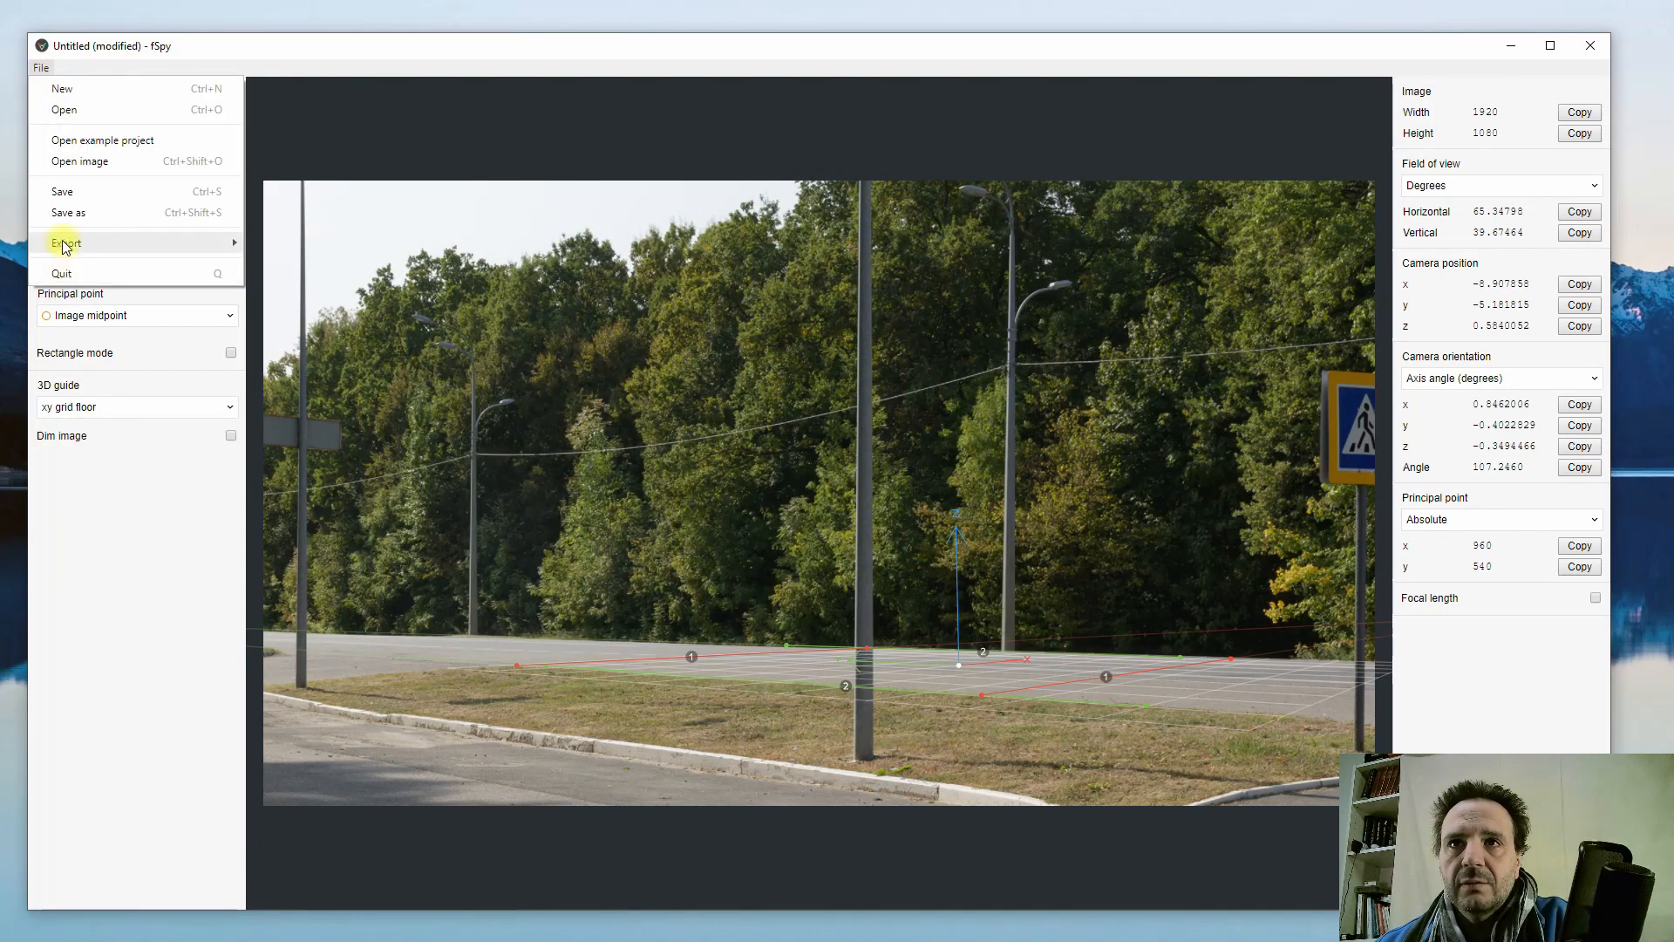
mouse_move(98, 243)
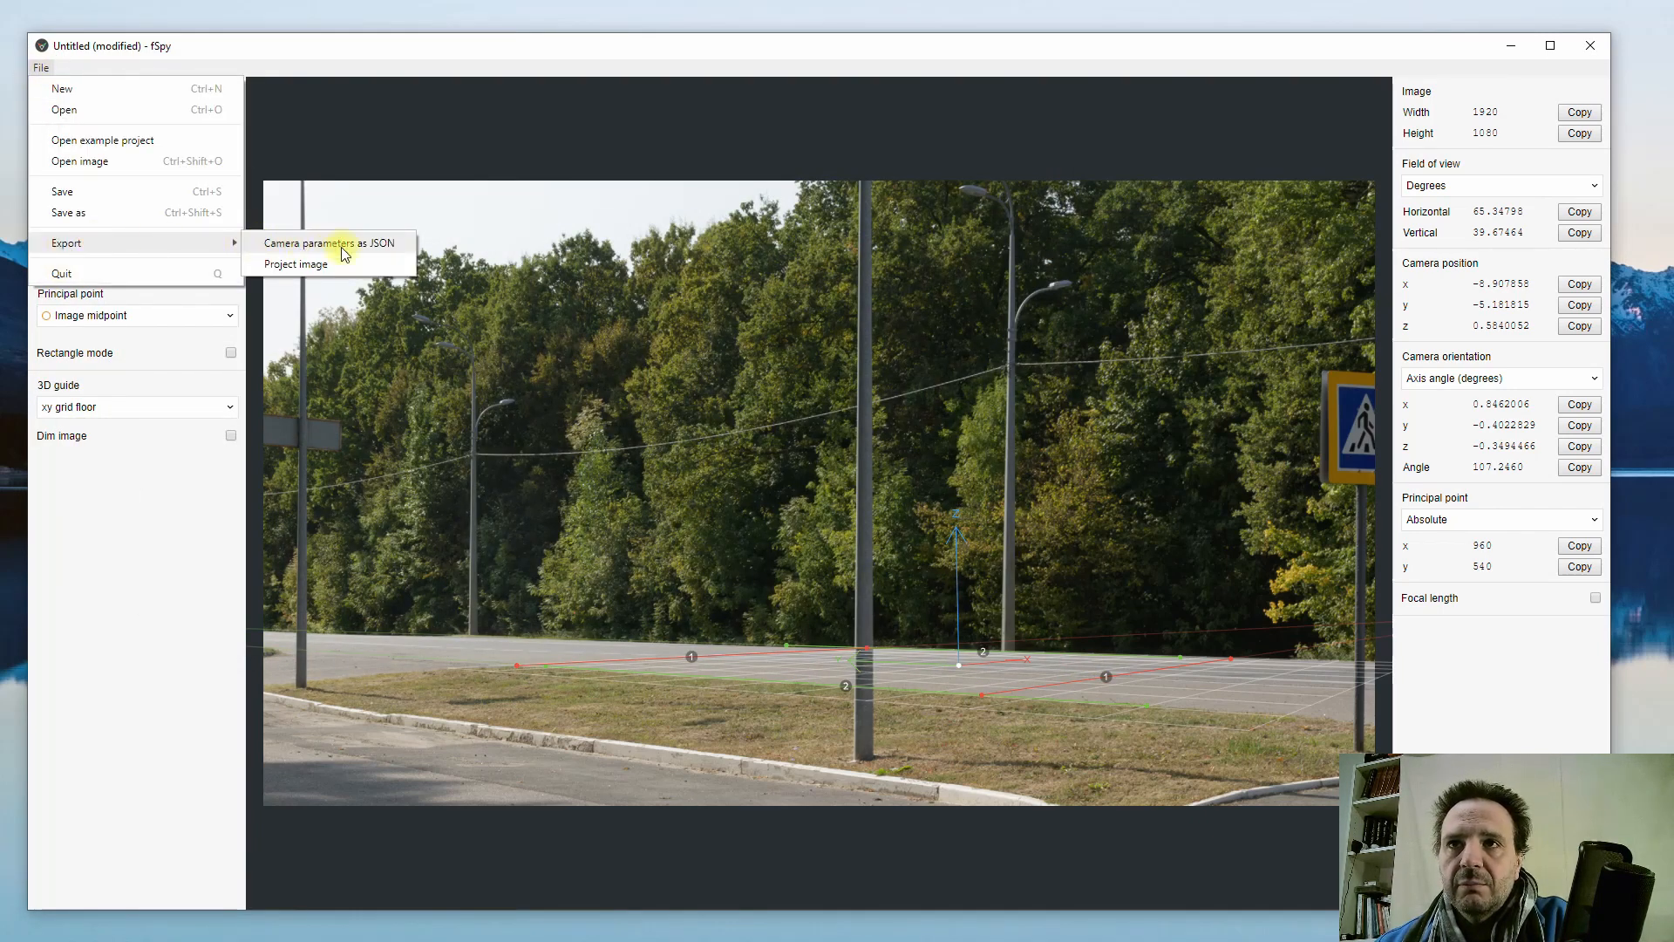
left_click(77, 215)
left_click(376, 84)
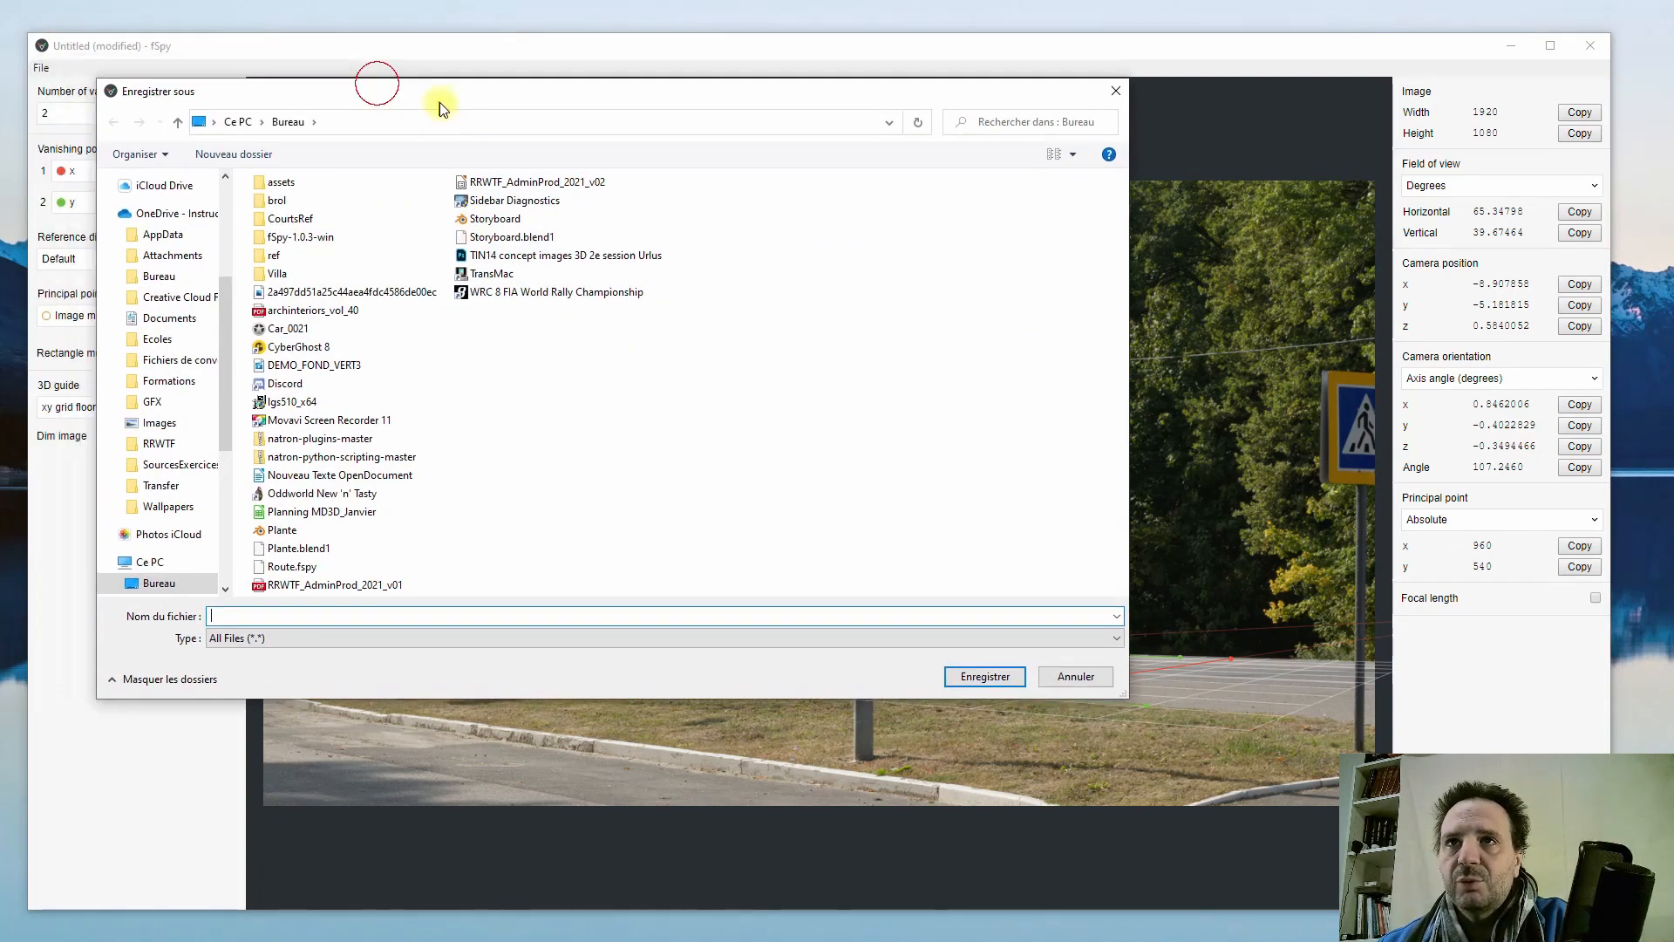
left_click_drag(440, 102, 422, 147)
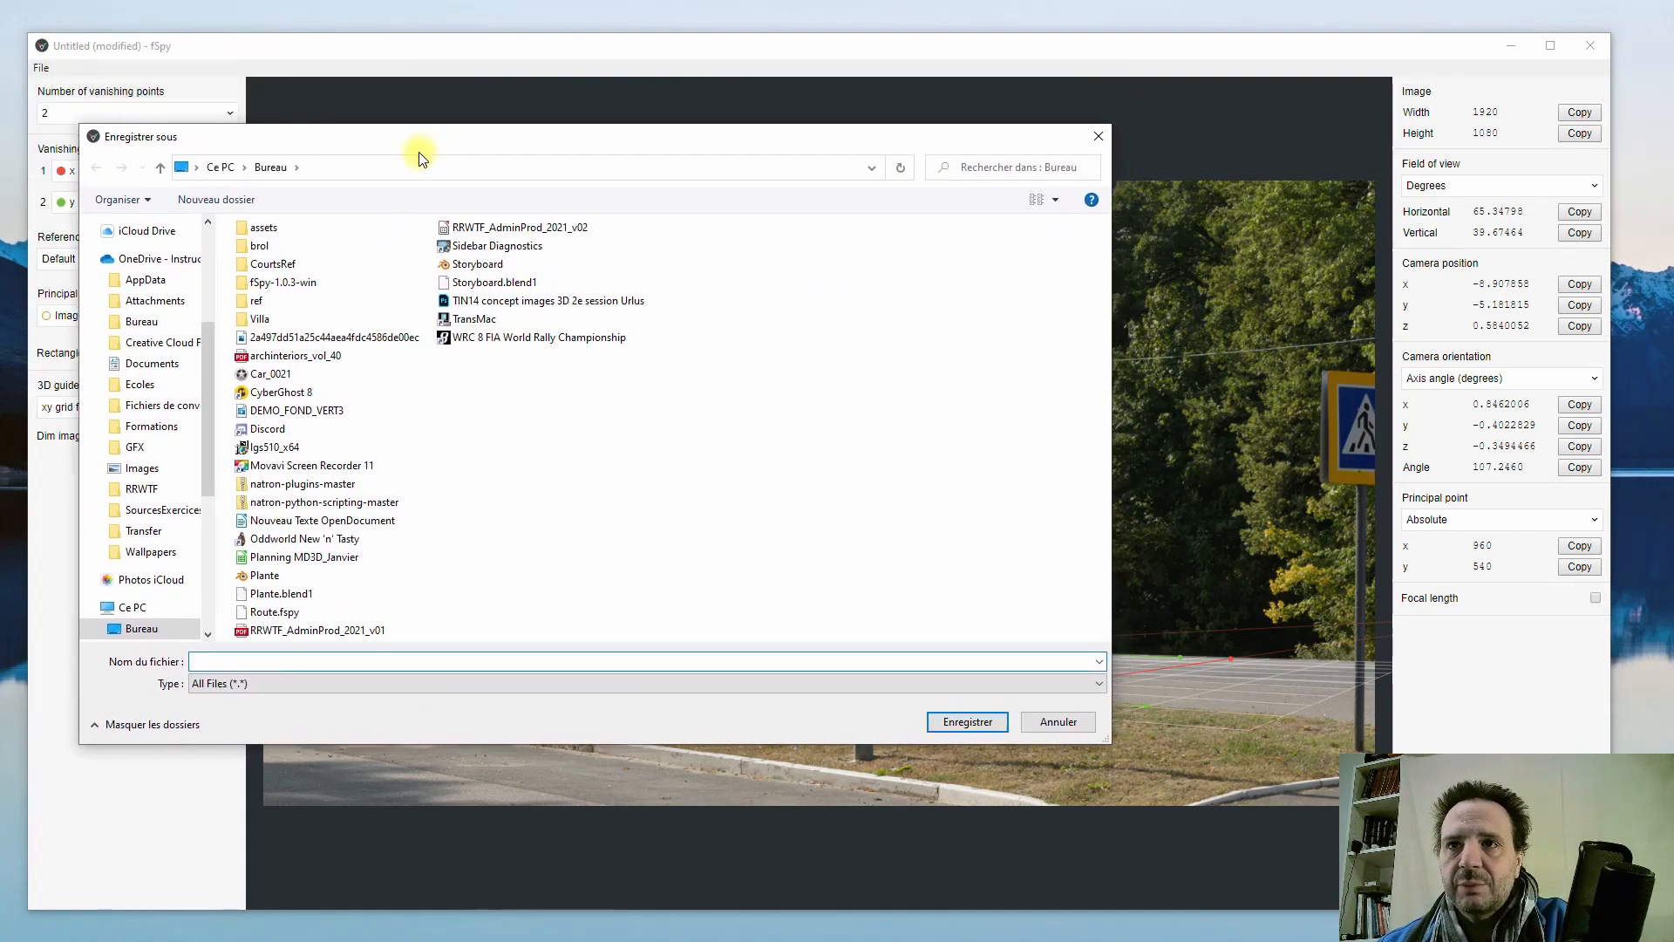
left_click(274, 613)
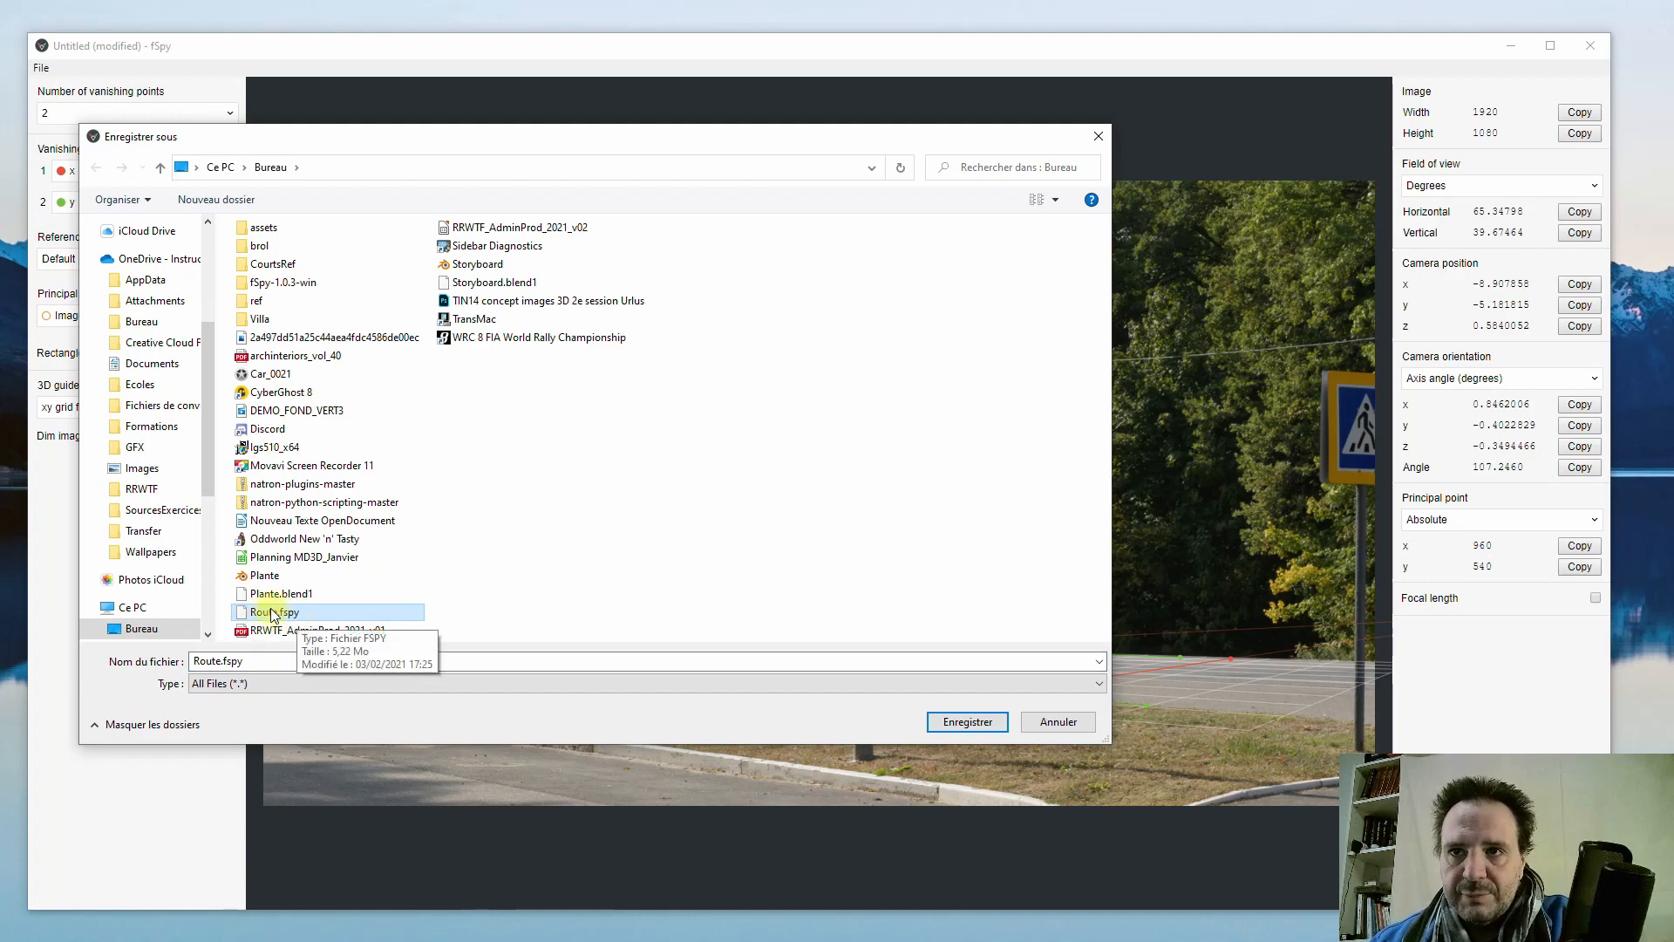
left_click(973, 727)
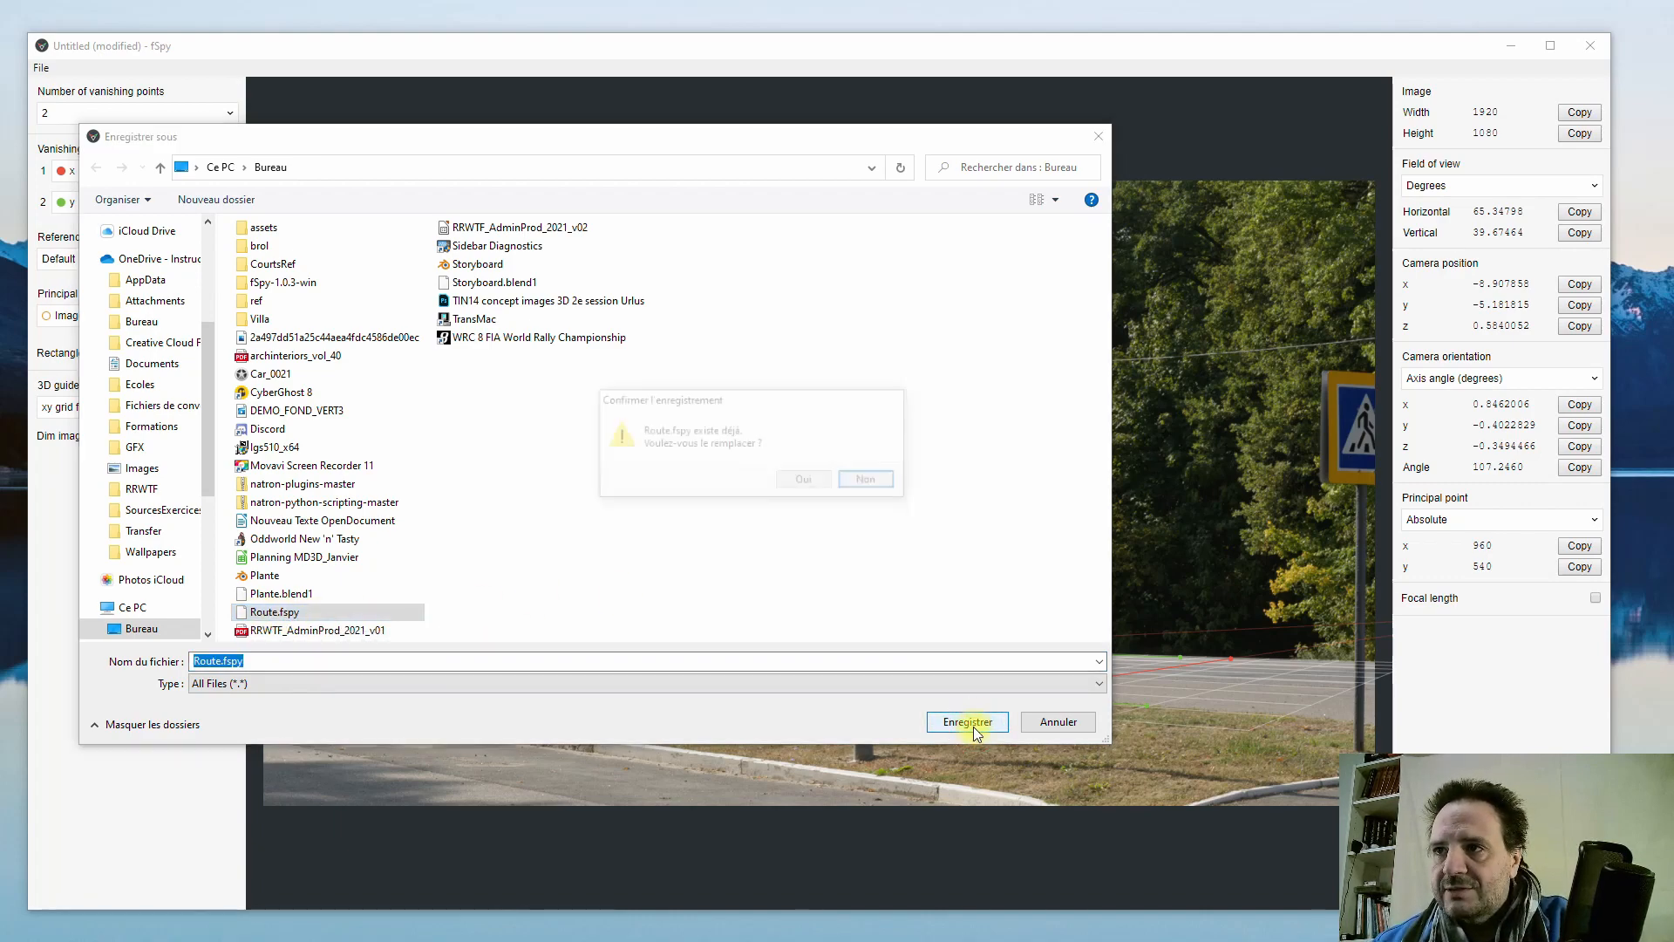
left_click(800, 479)
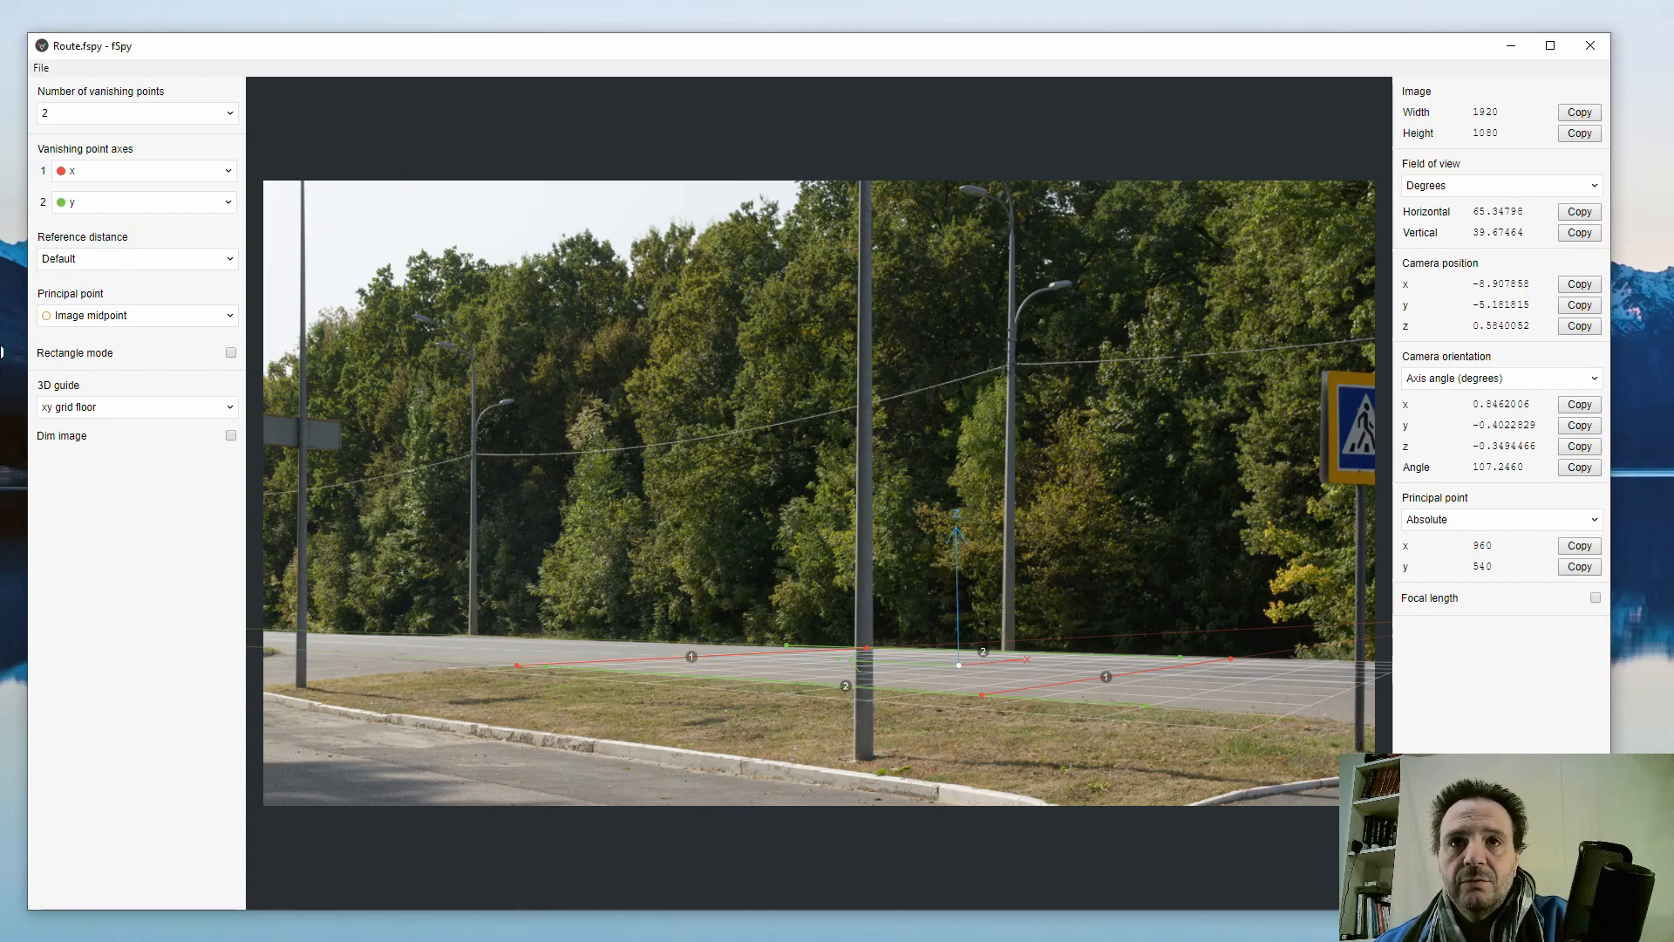
- Switch to Blender and open the add-on preferences
key("alt+Tab")
scroll(500, 392, "down", 6)
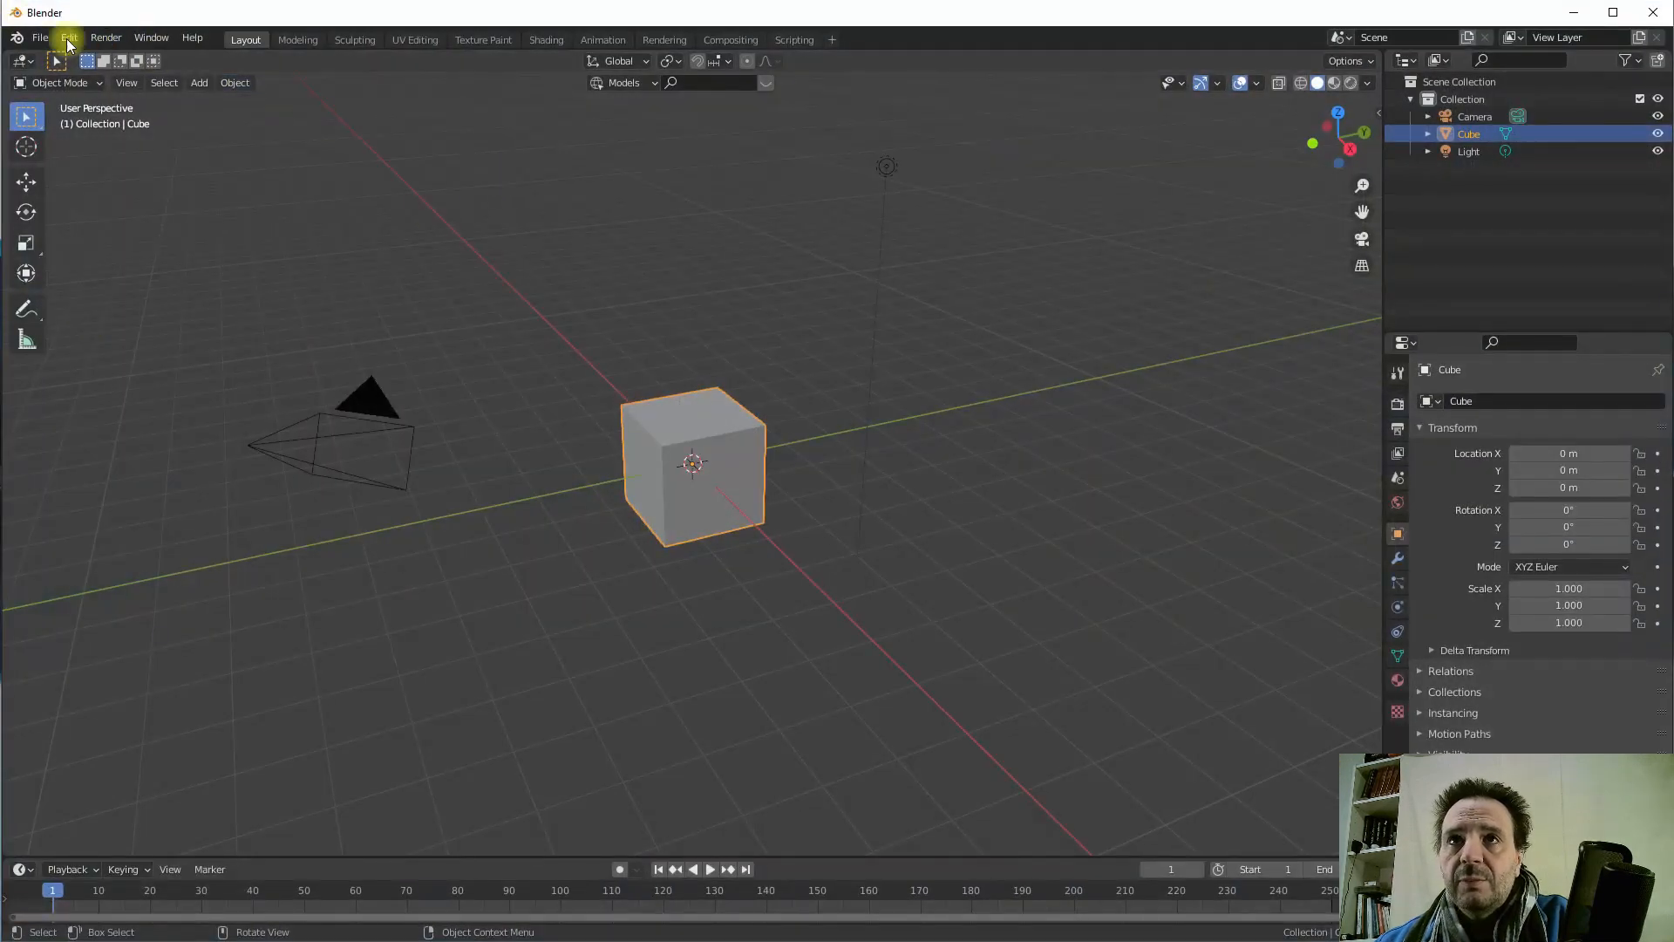
left_click(69, 38)
left_click(112, 285)
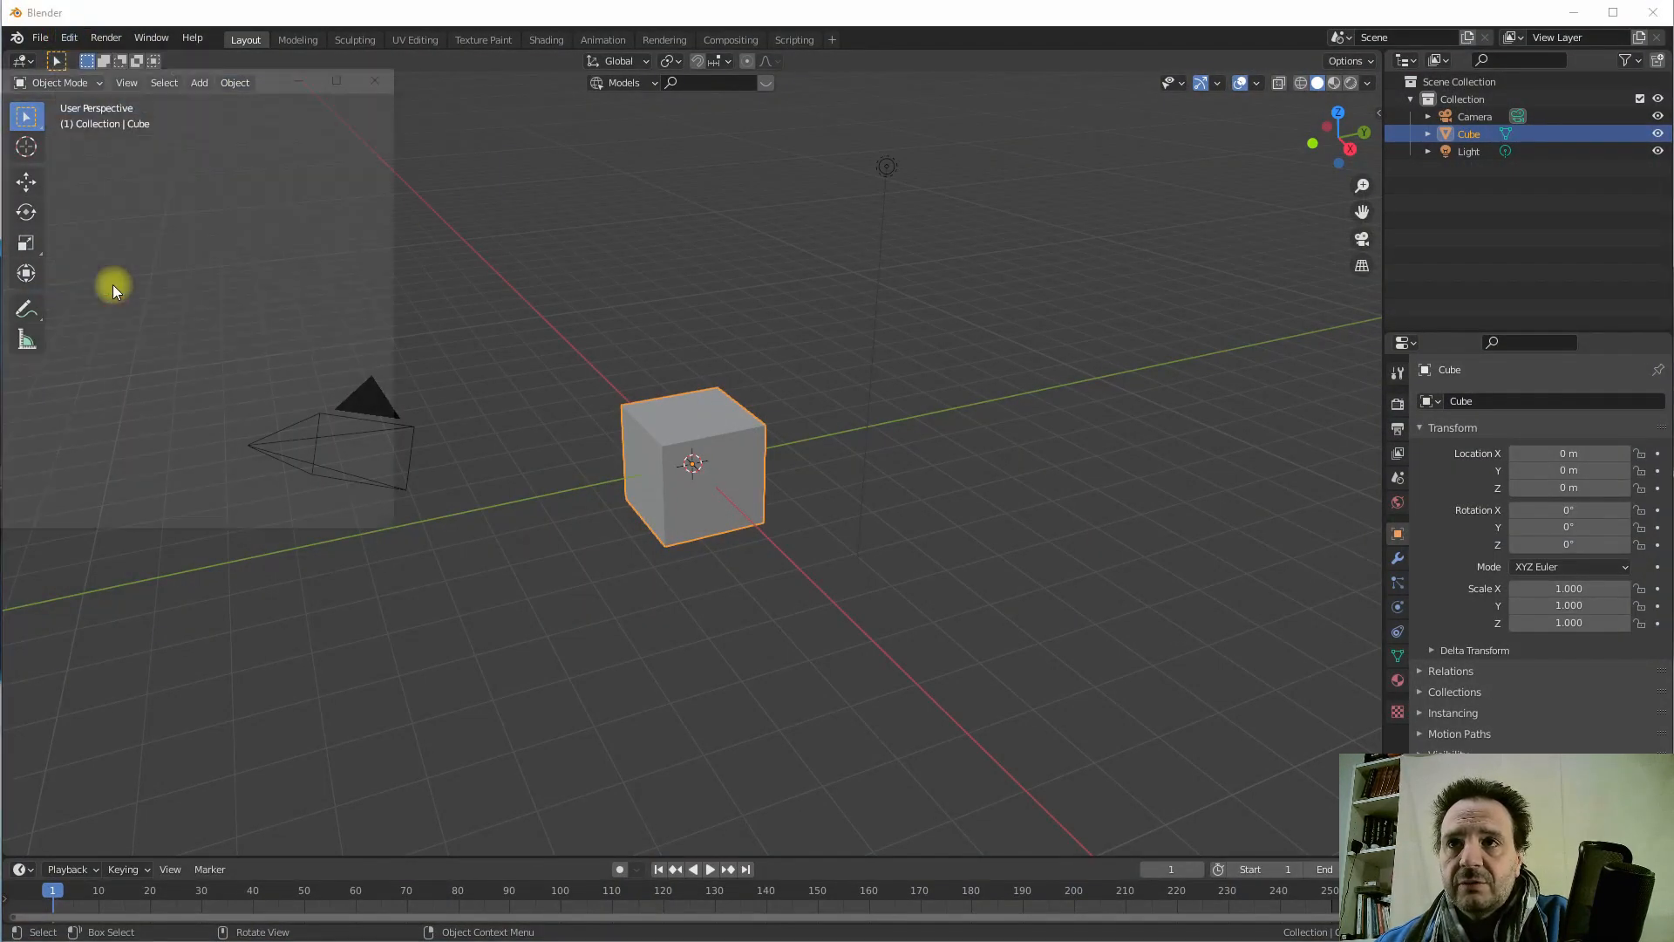
left_click_drag(176, 67, 414, 108)
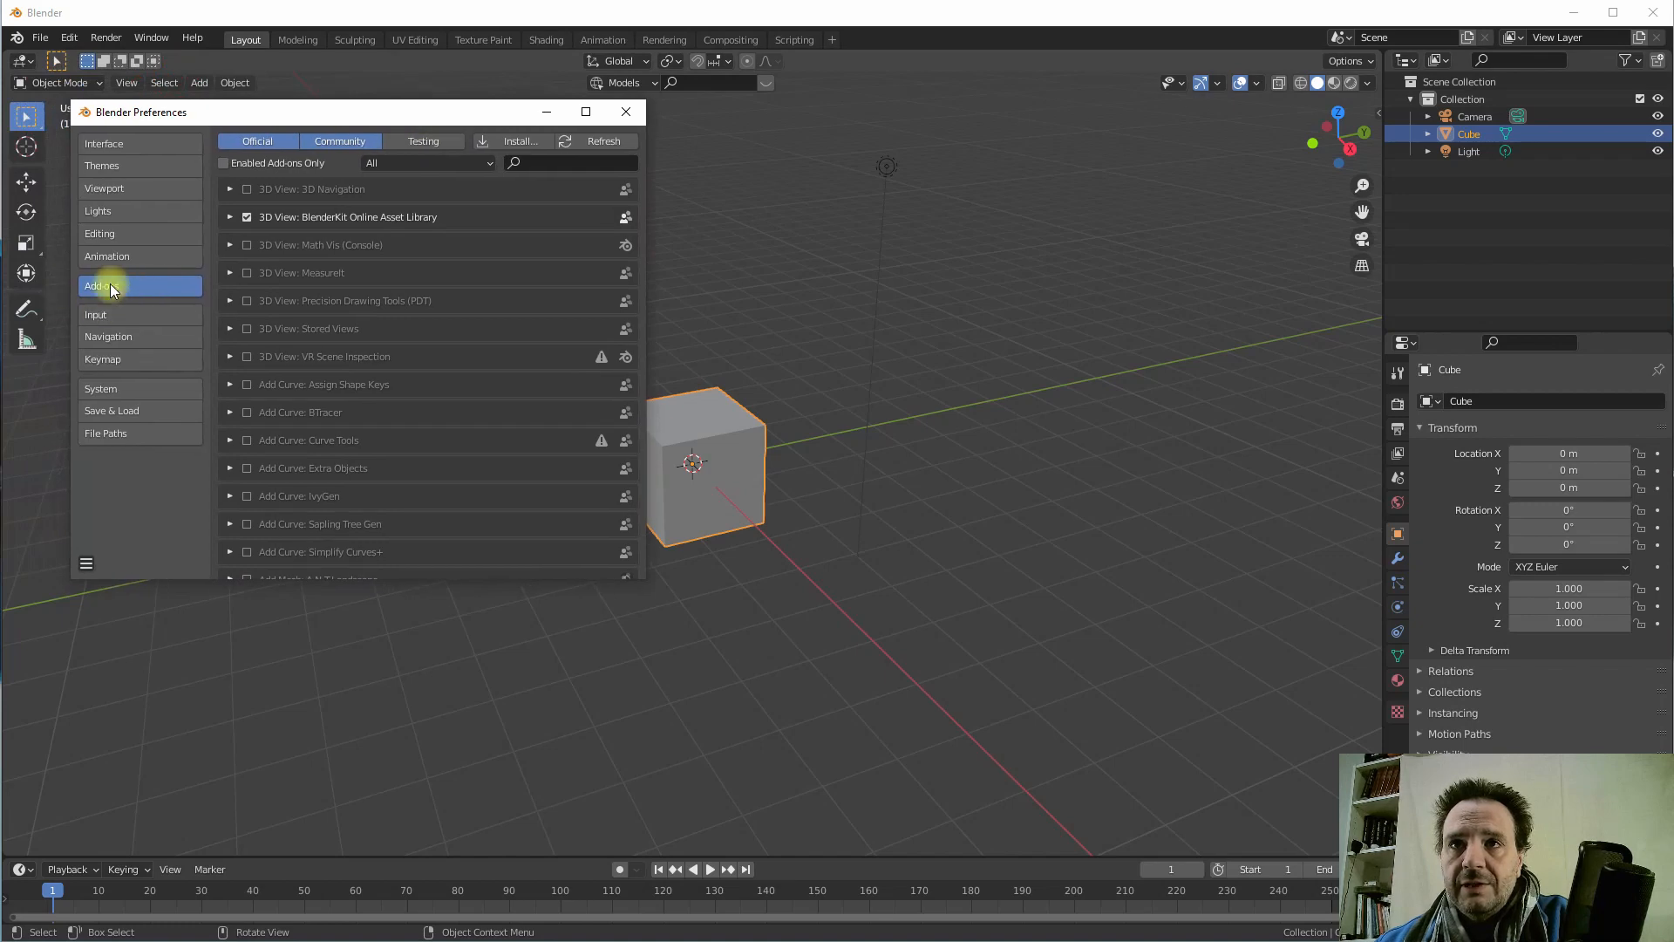
- Install fSpy-Blender-1.0.3.zip from the Downloads folder, enable the Import fSpy project add-on, and close the preferences
left_click(519, 142)
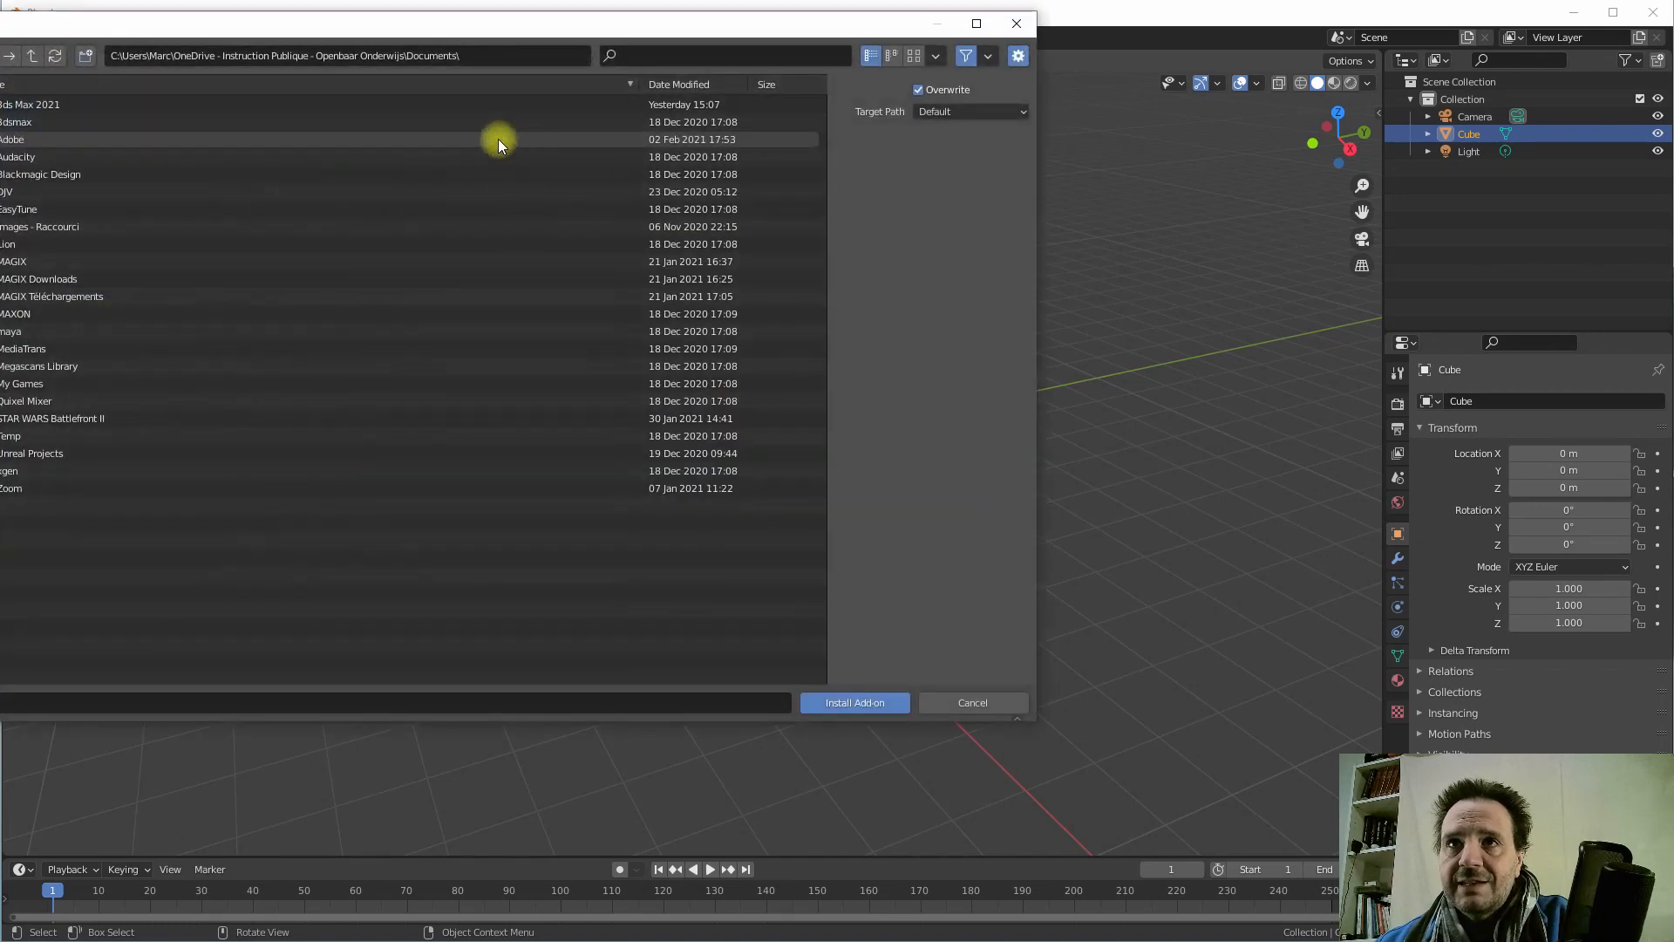
left_click_drag(207, 29, 481, 100)
left_click(96, 340)
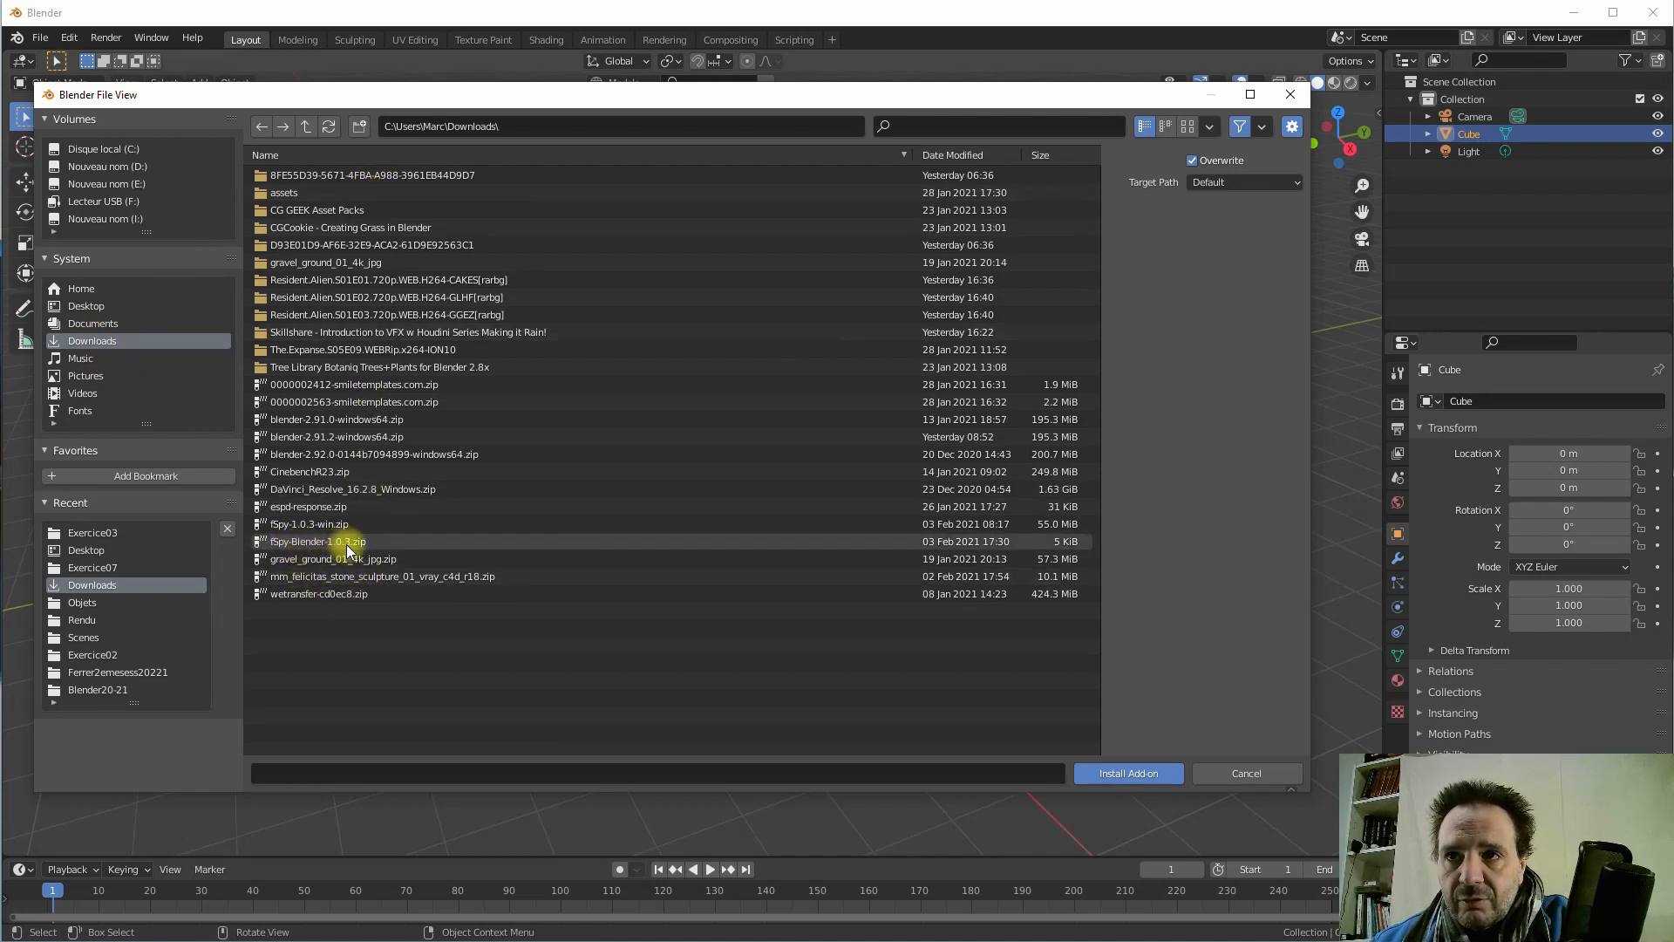
left_click(282, 542)
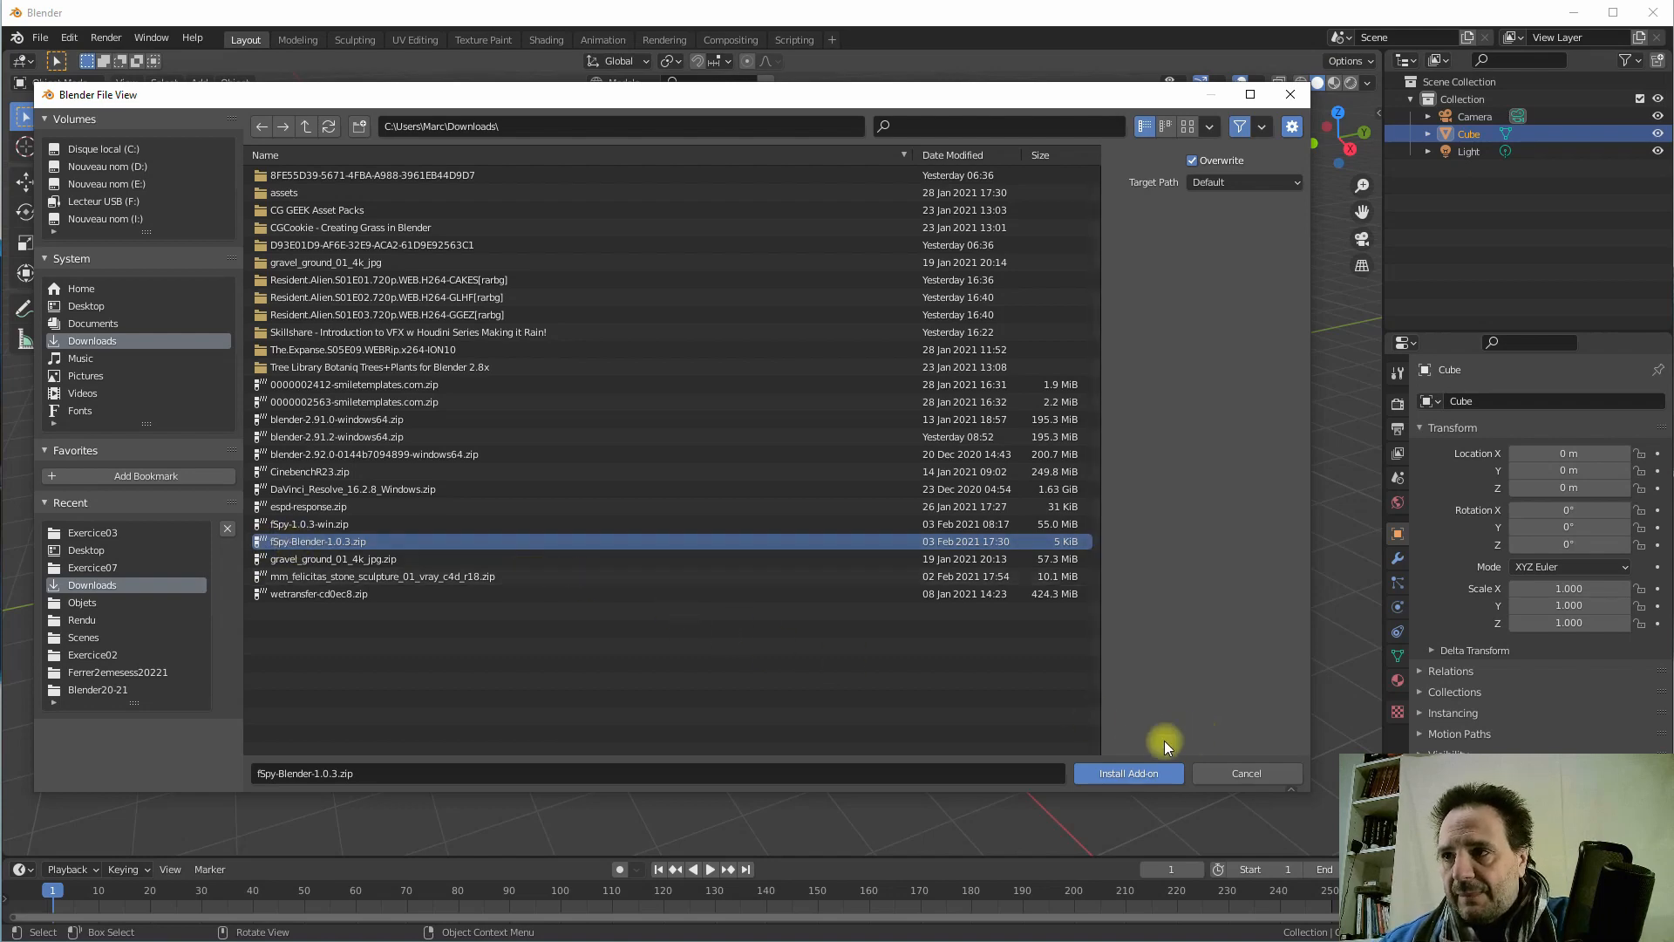
left_click(1124, 778)
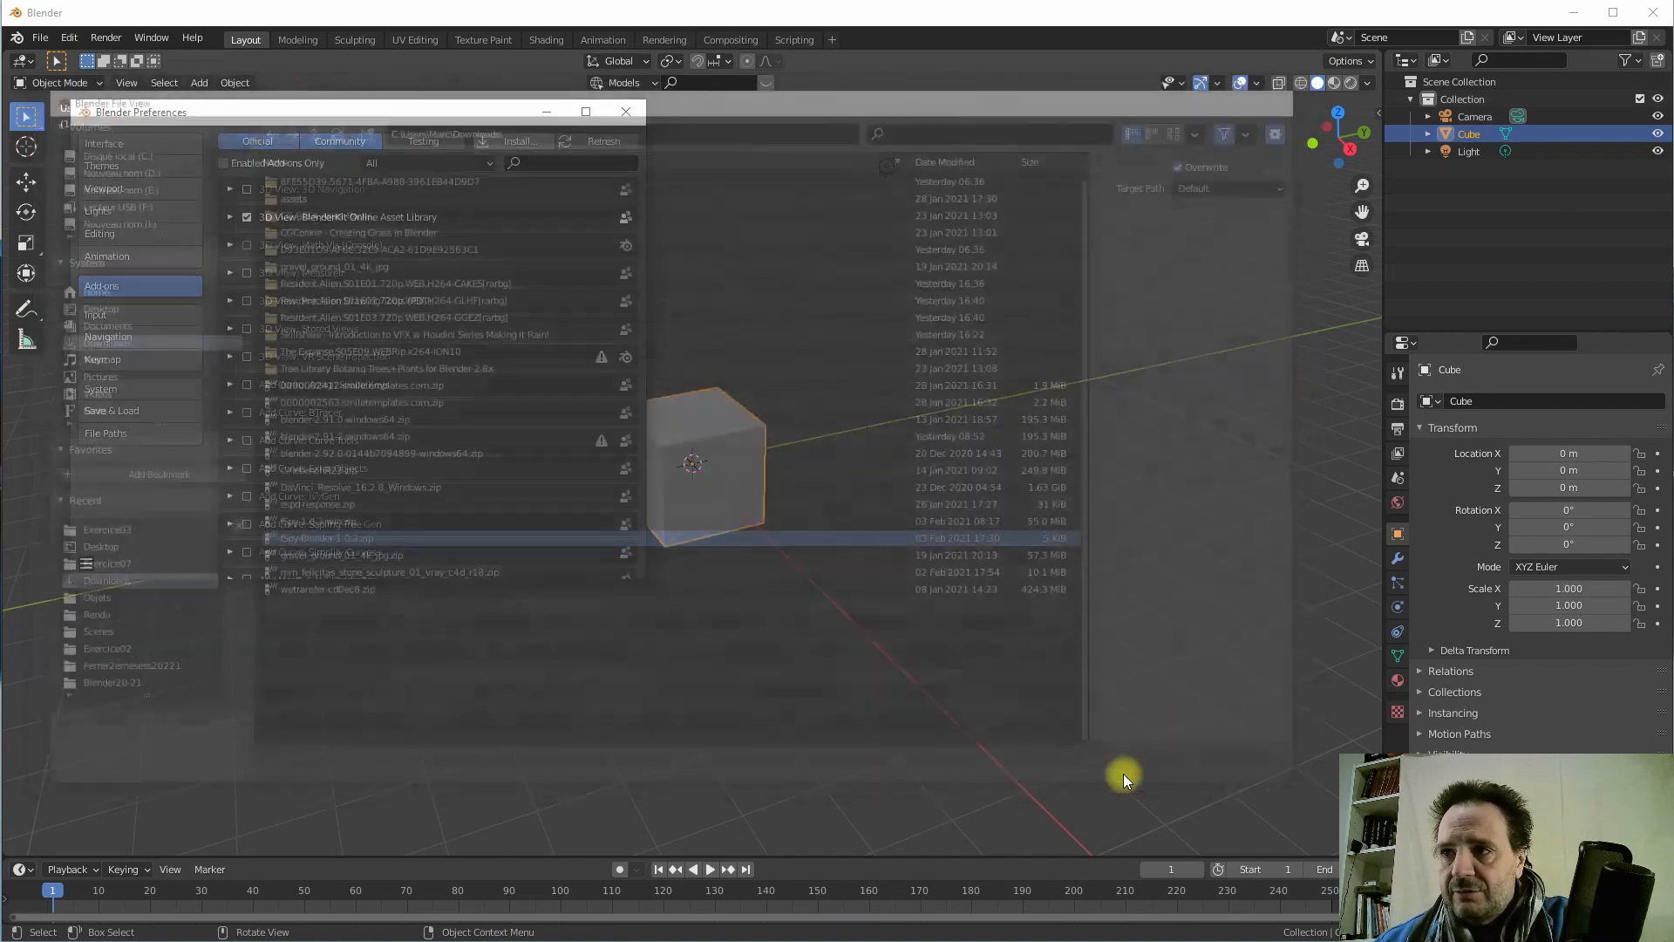
left_click(246, 191)
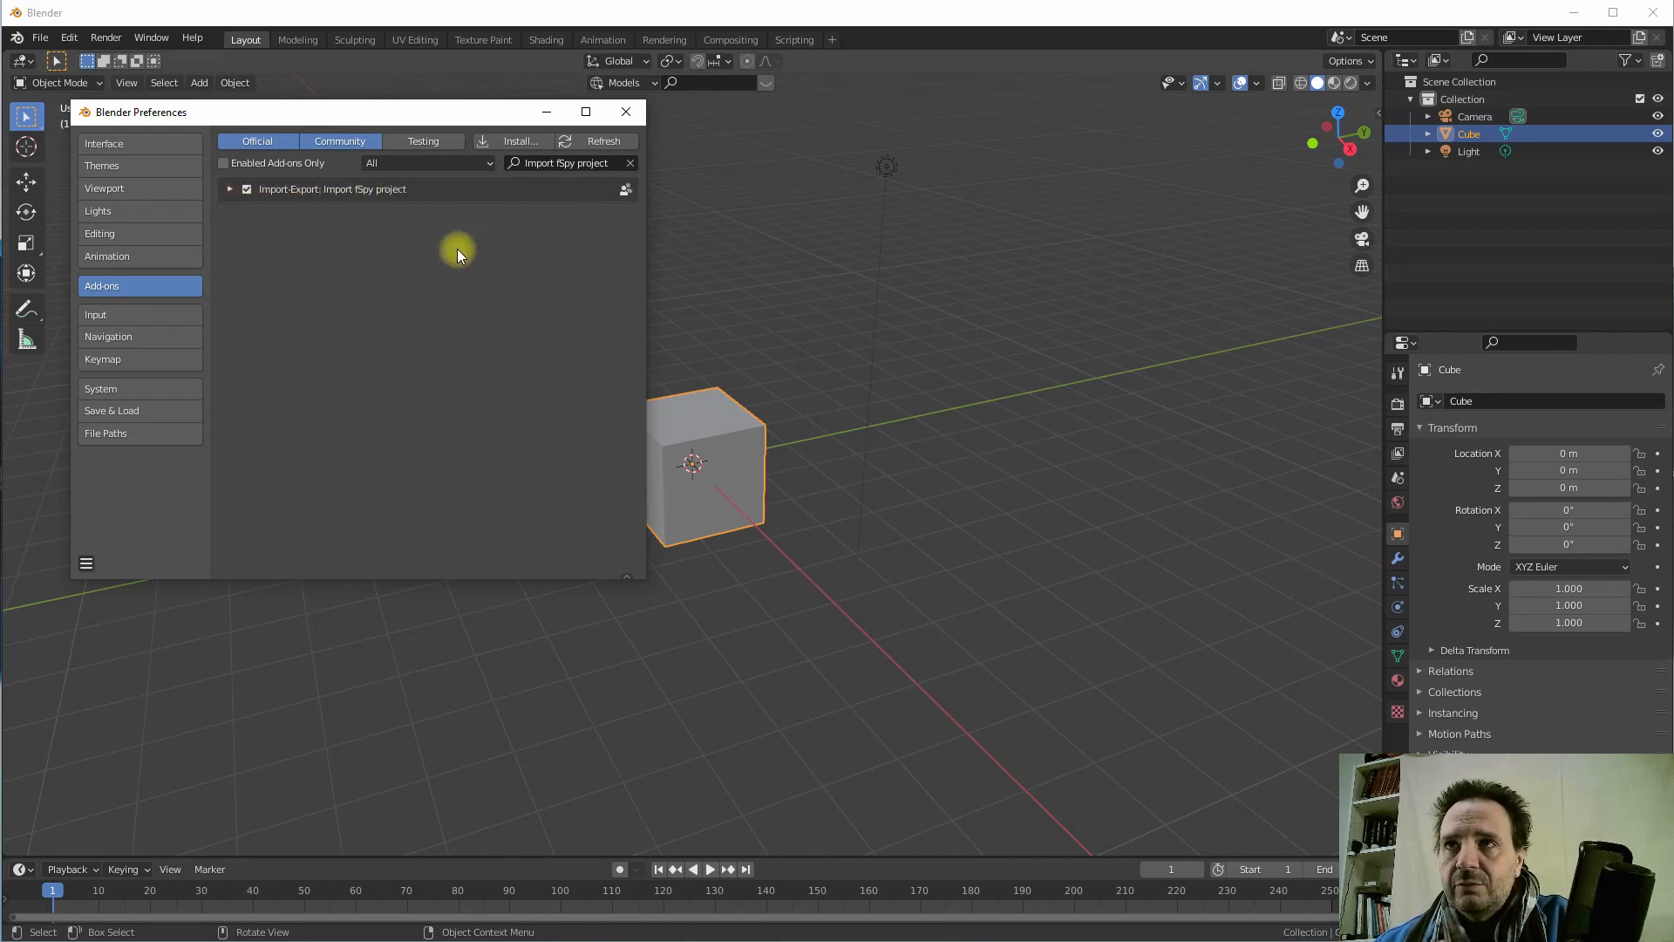
left_click(626, 112)
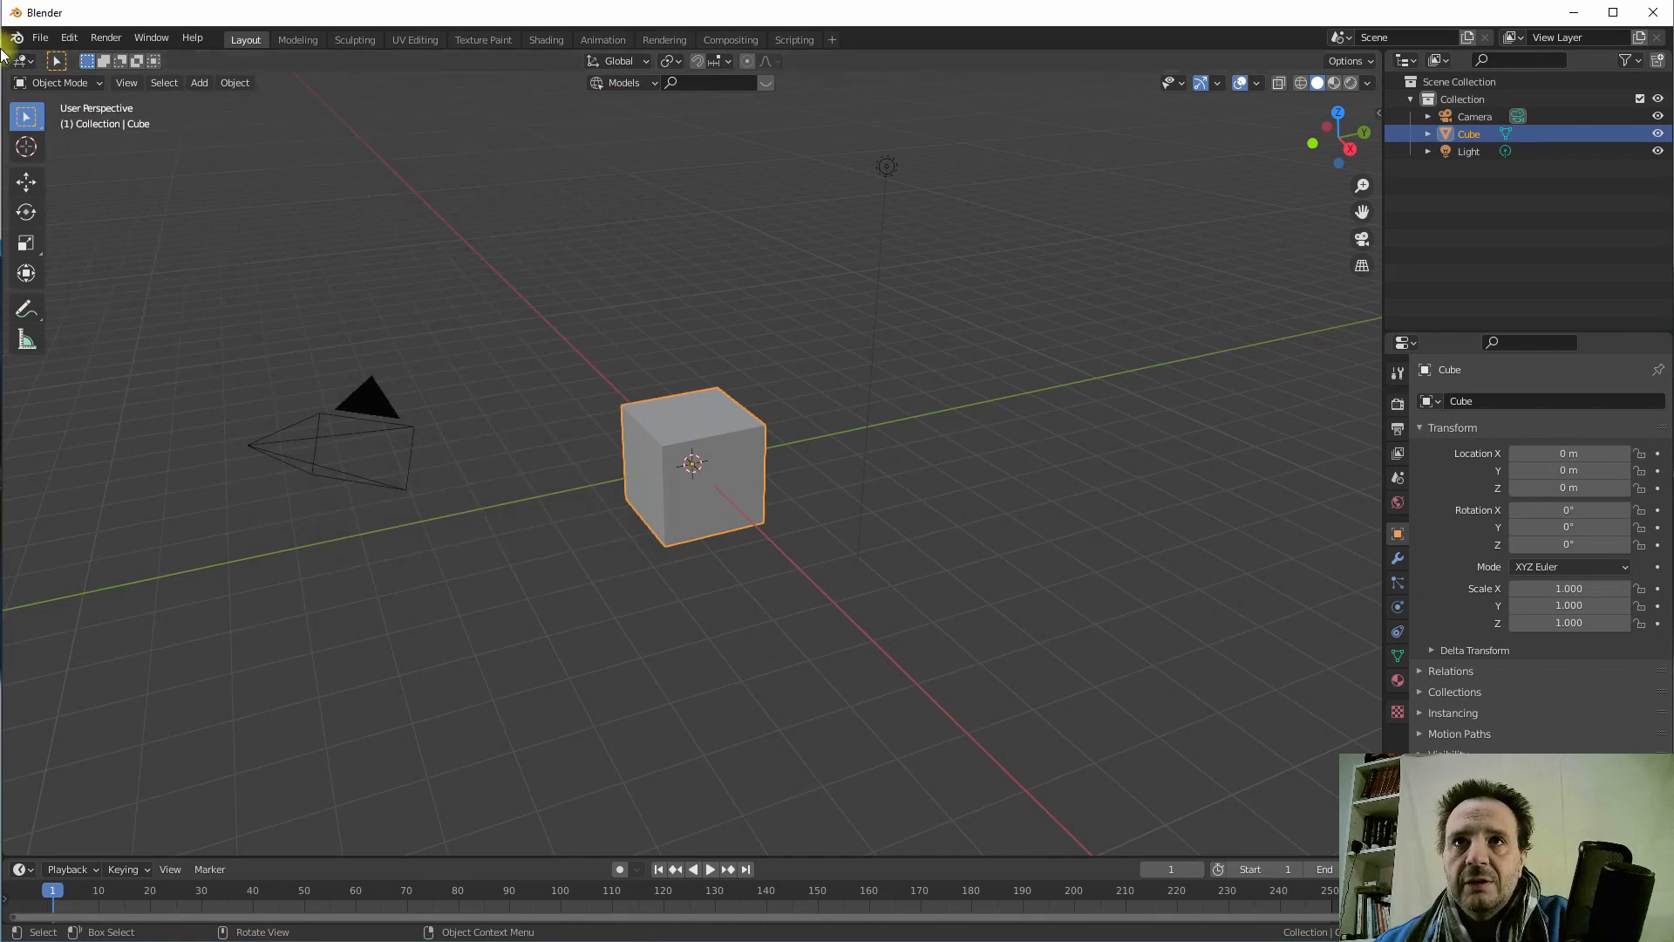
- Import the fSpy project Route.fspy from the Desktop, including its background image
left_click(41, 39)
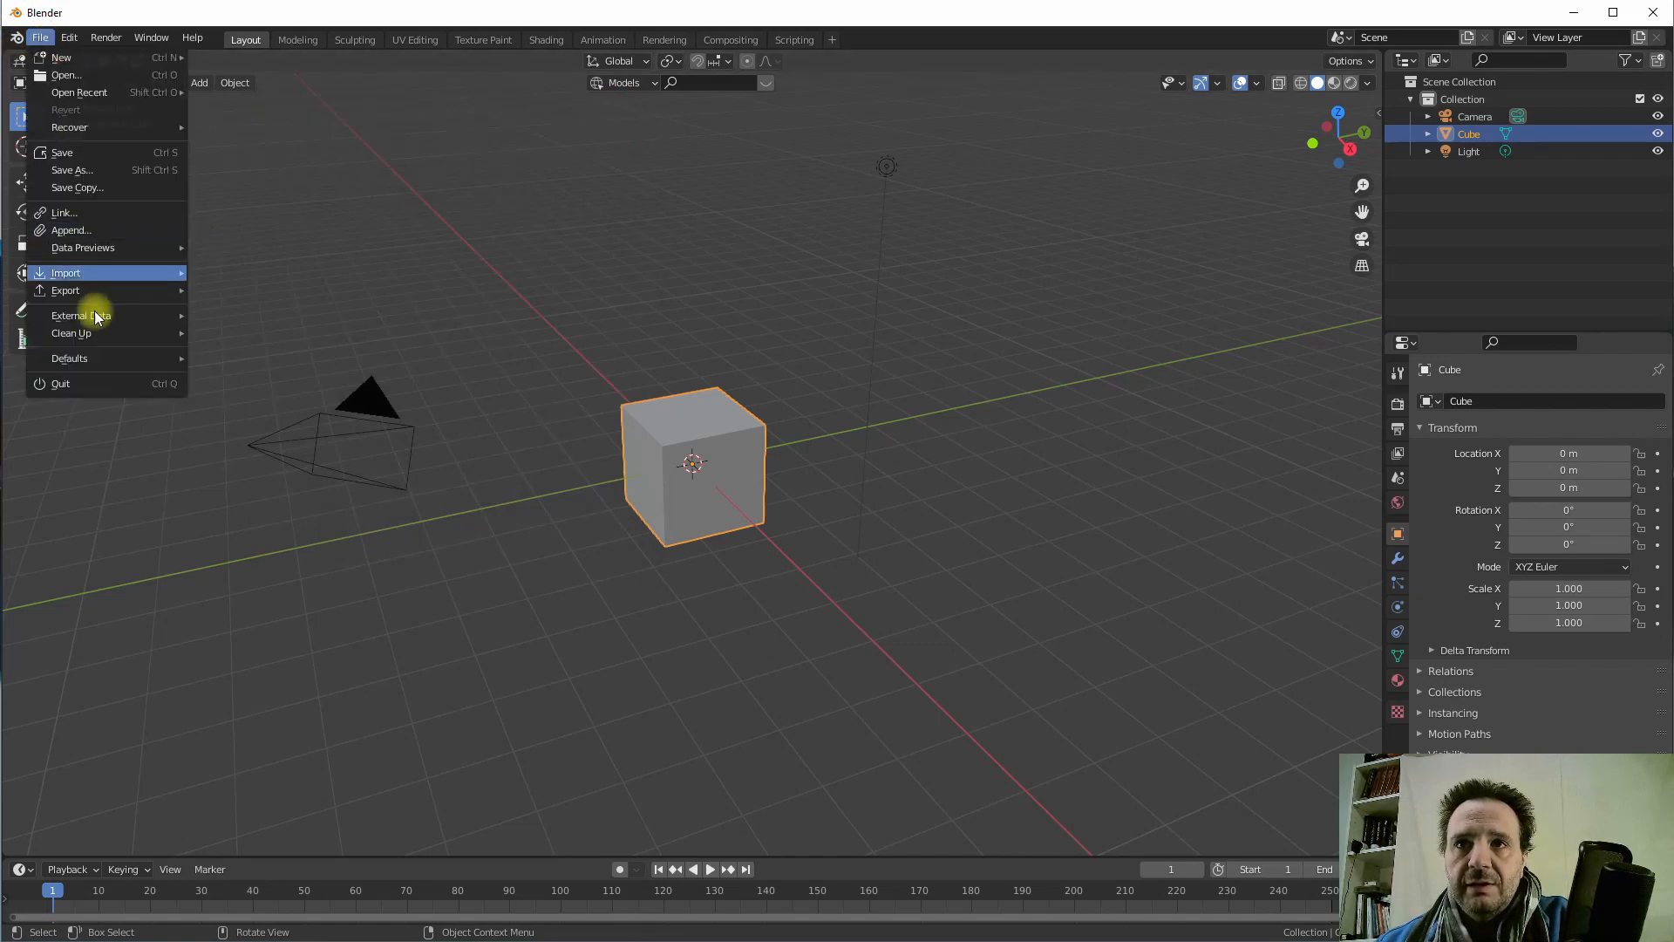
mouse_move(90, 276)
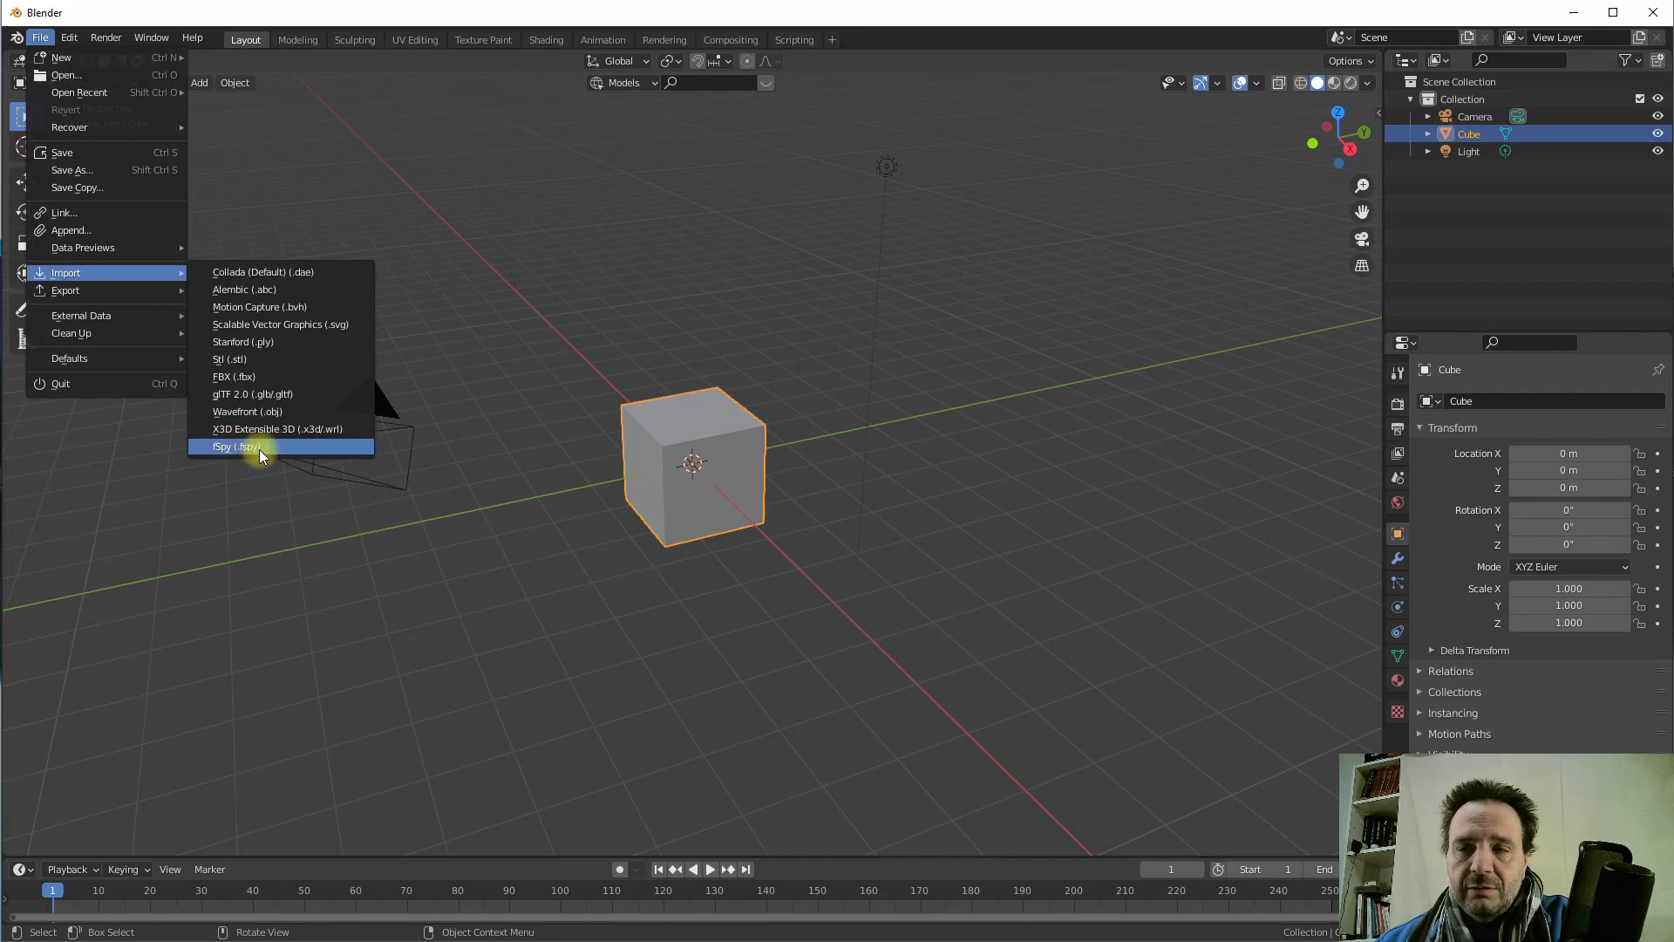
left_click(259, 448)
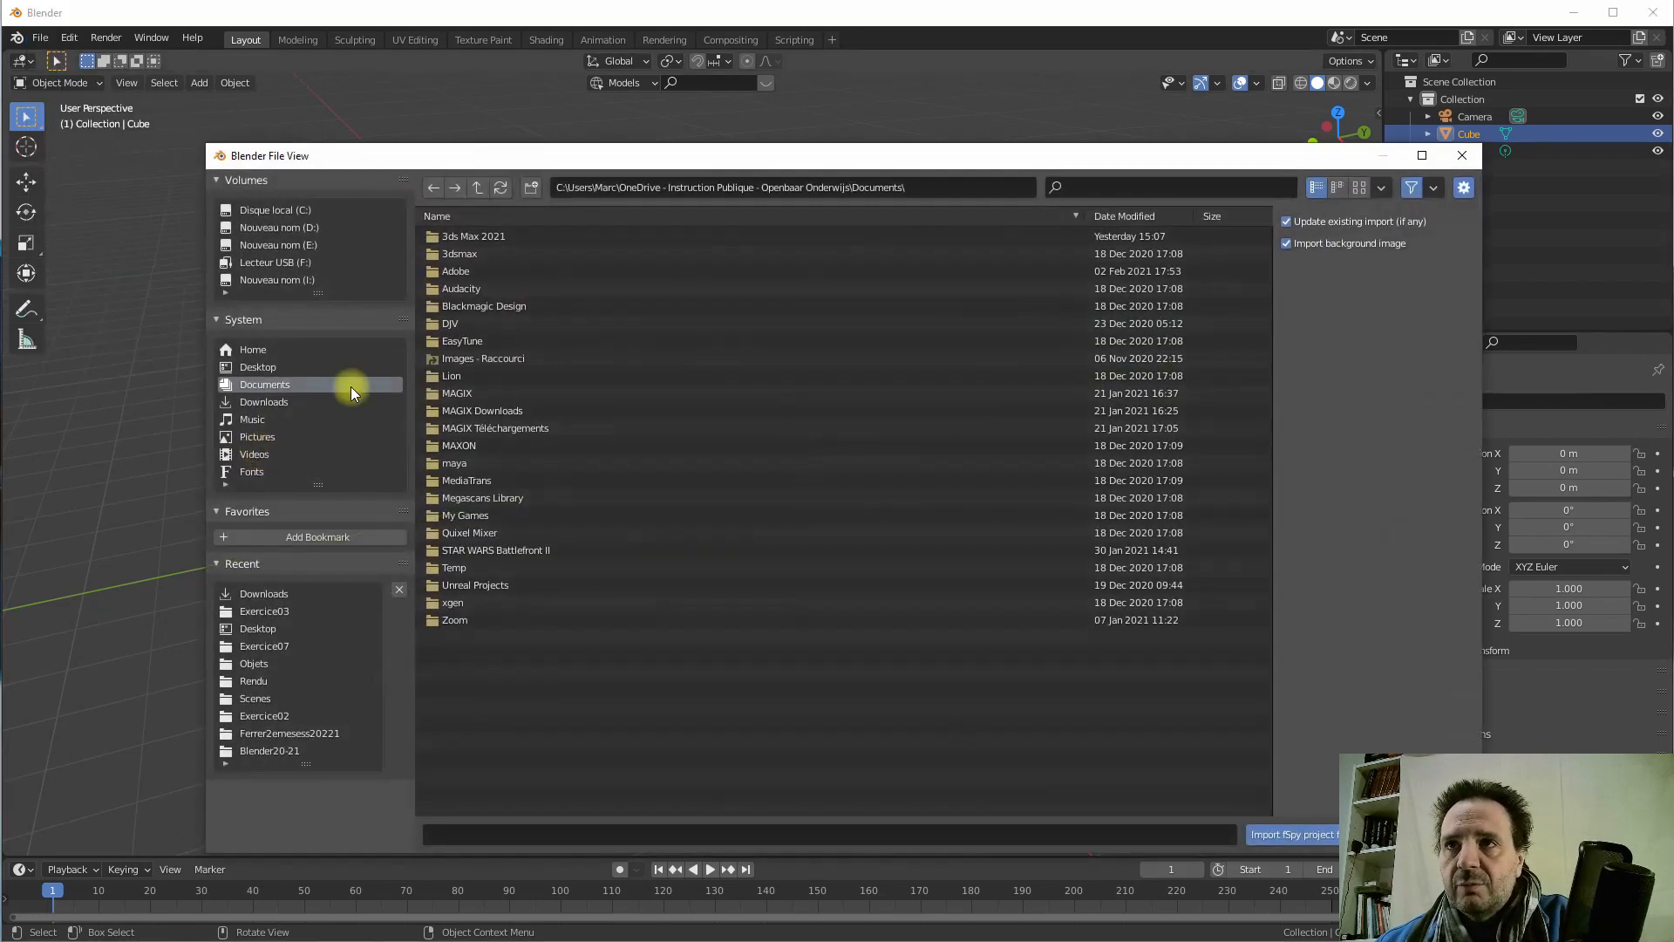
left_click(256, 368)
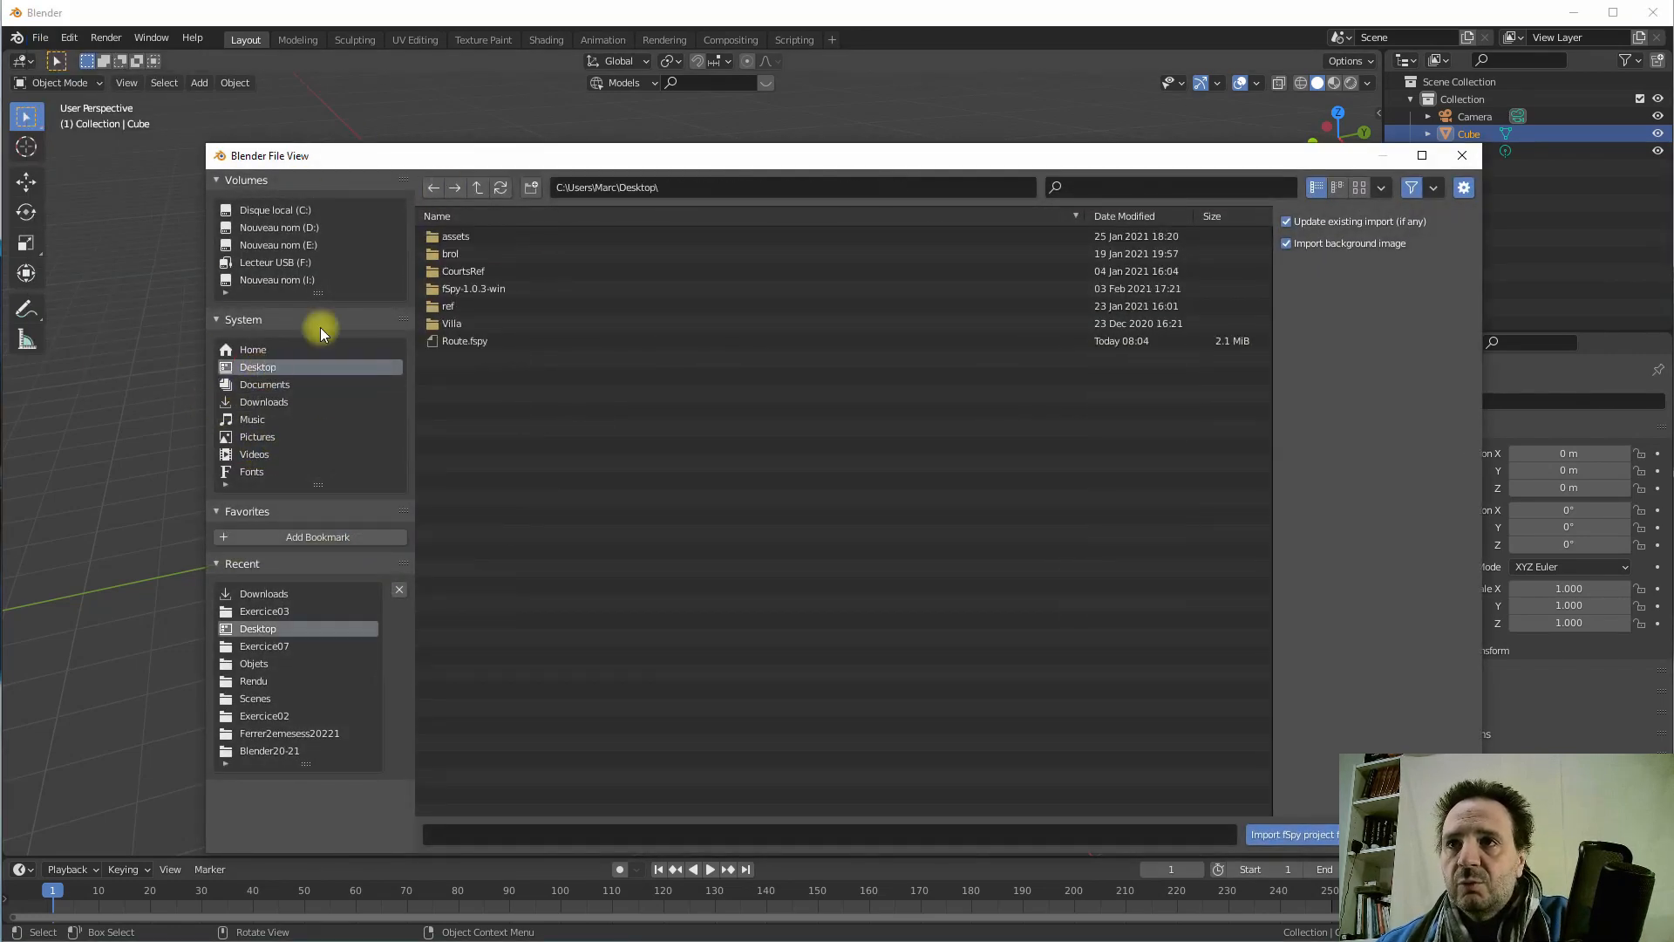
left_click(471, 339)
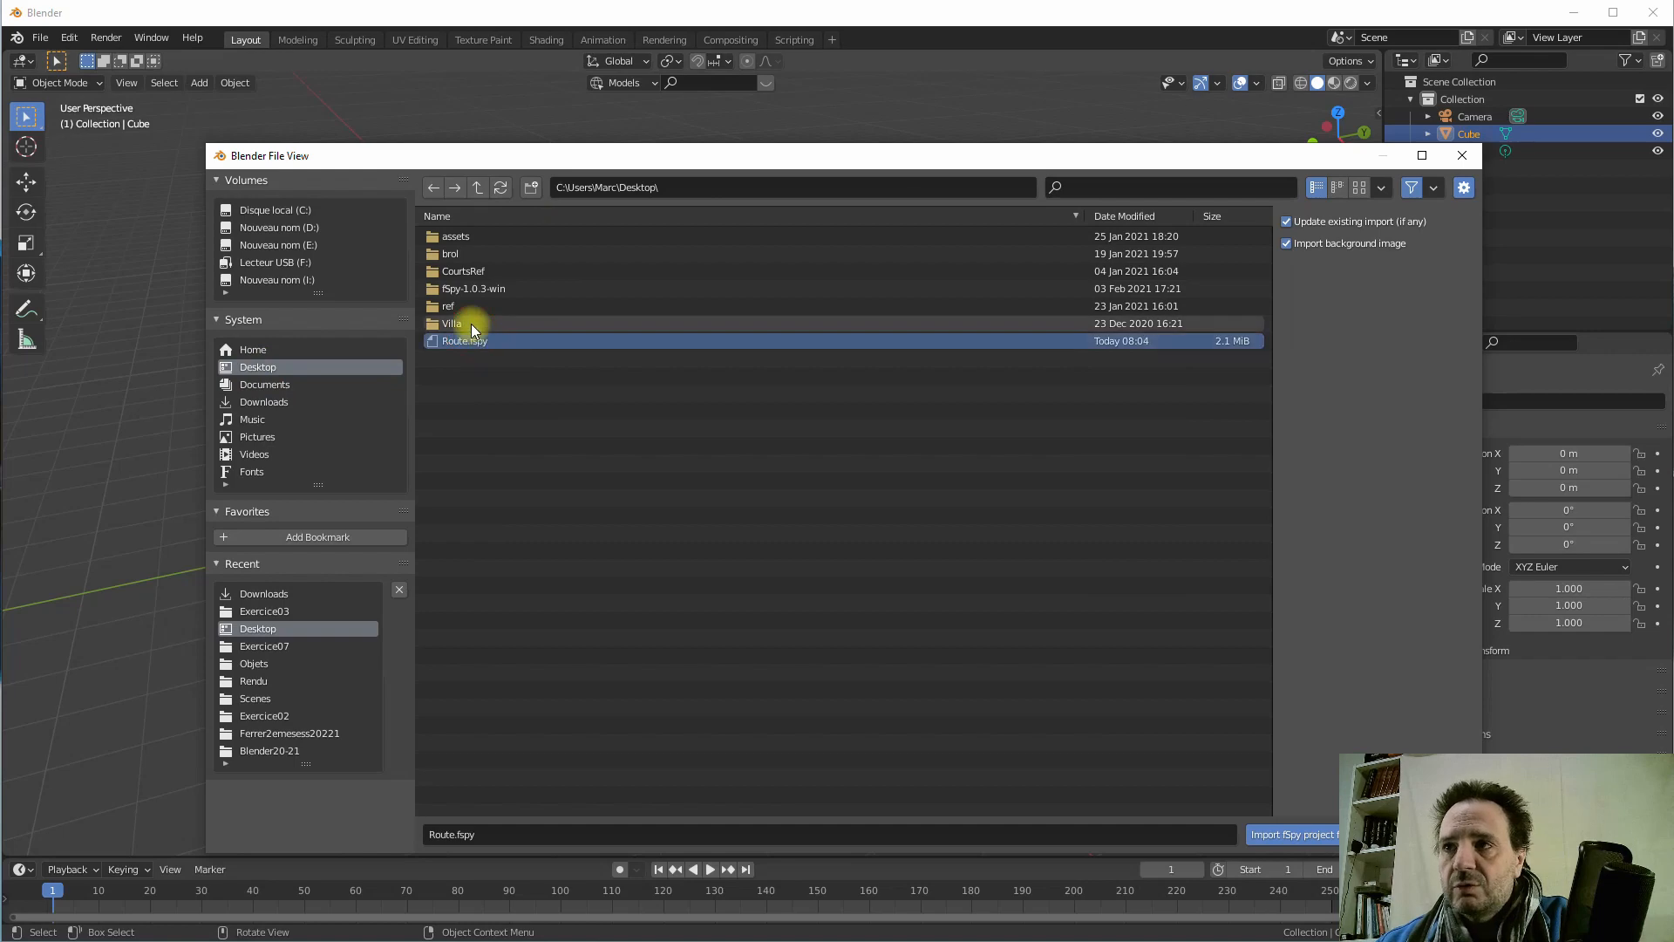
left_click(1286, 836)
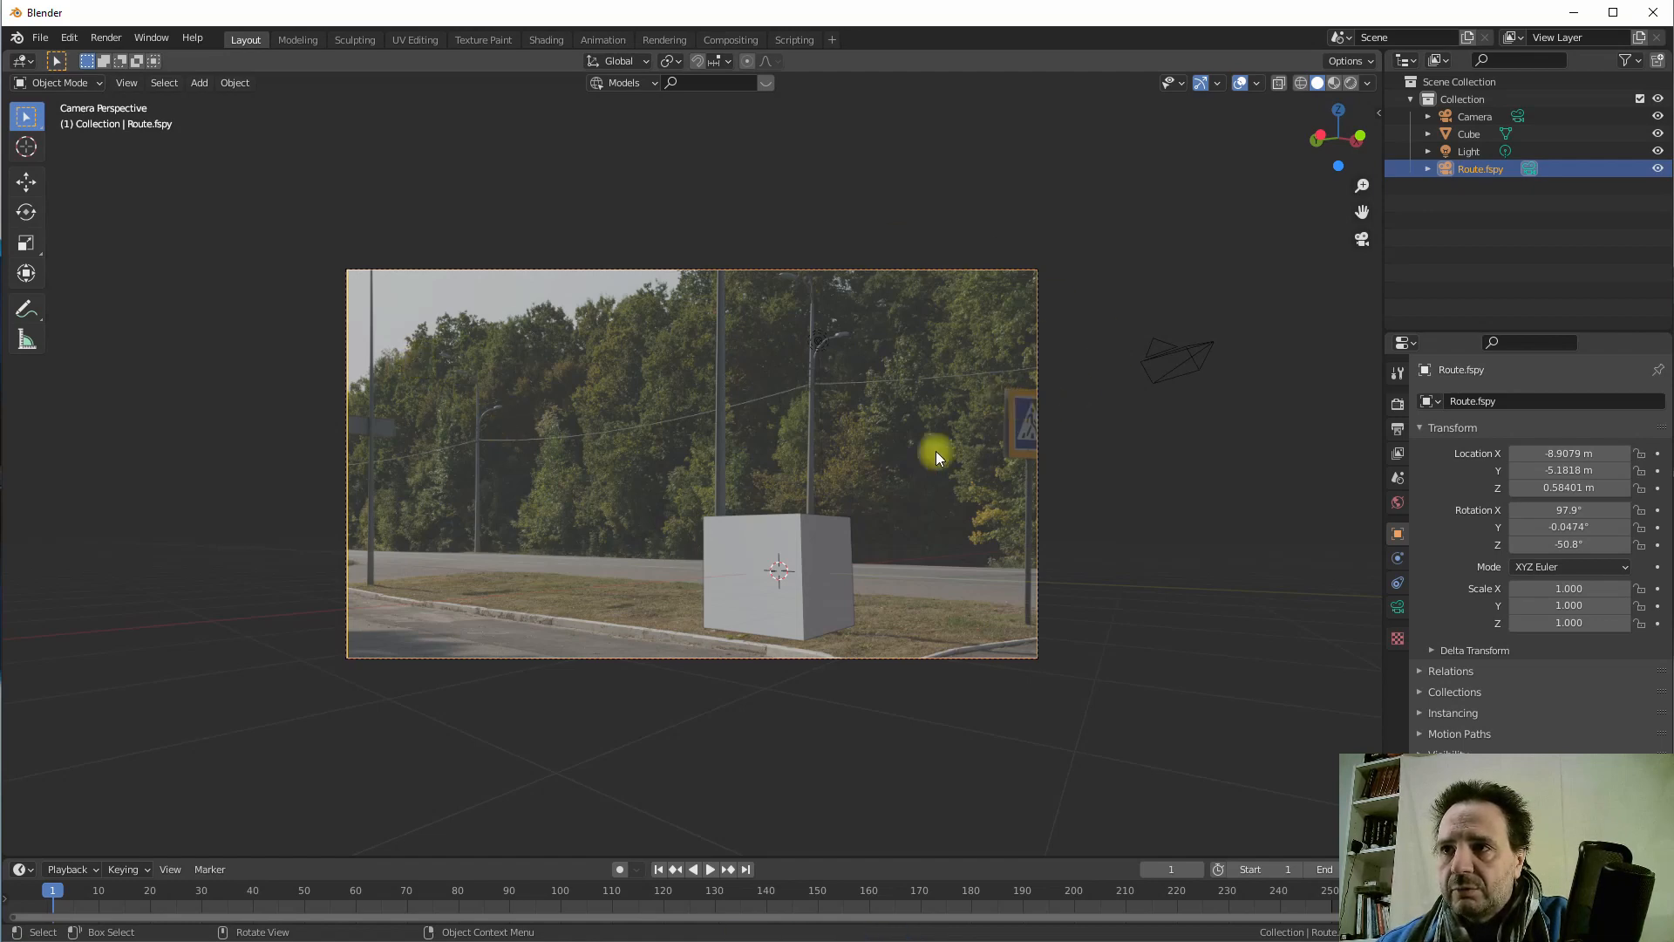
- Move the default cube back along the road to about X 7.25 m, Y 6.52 m, Z 0.59 m to test the perspective
left_click(811, 580)
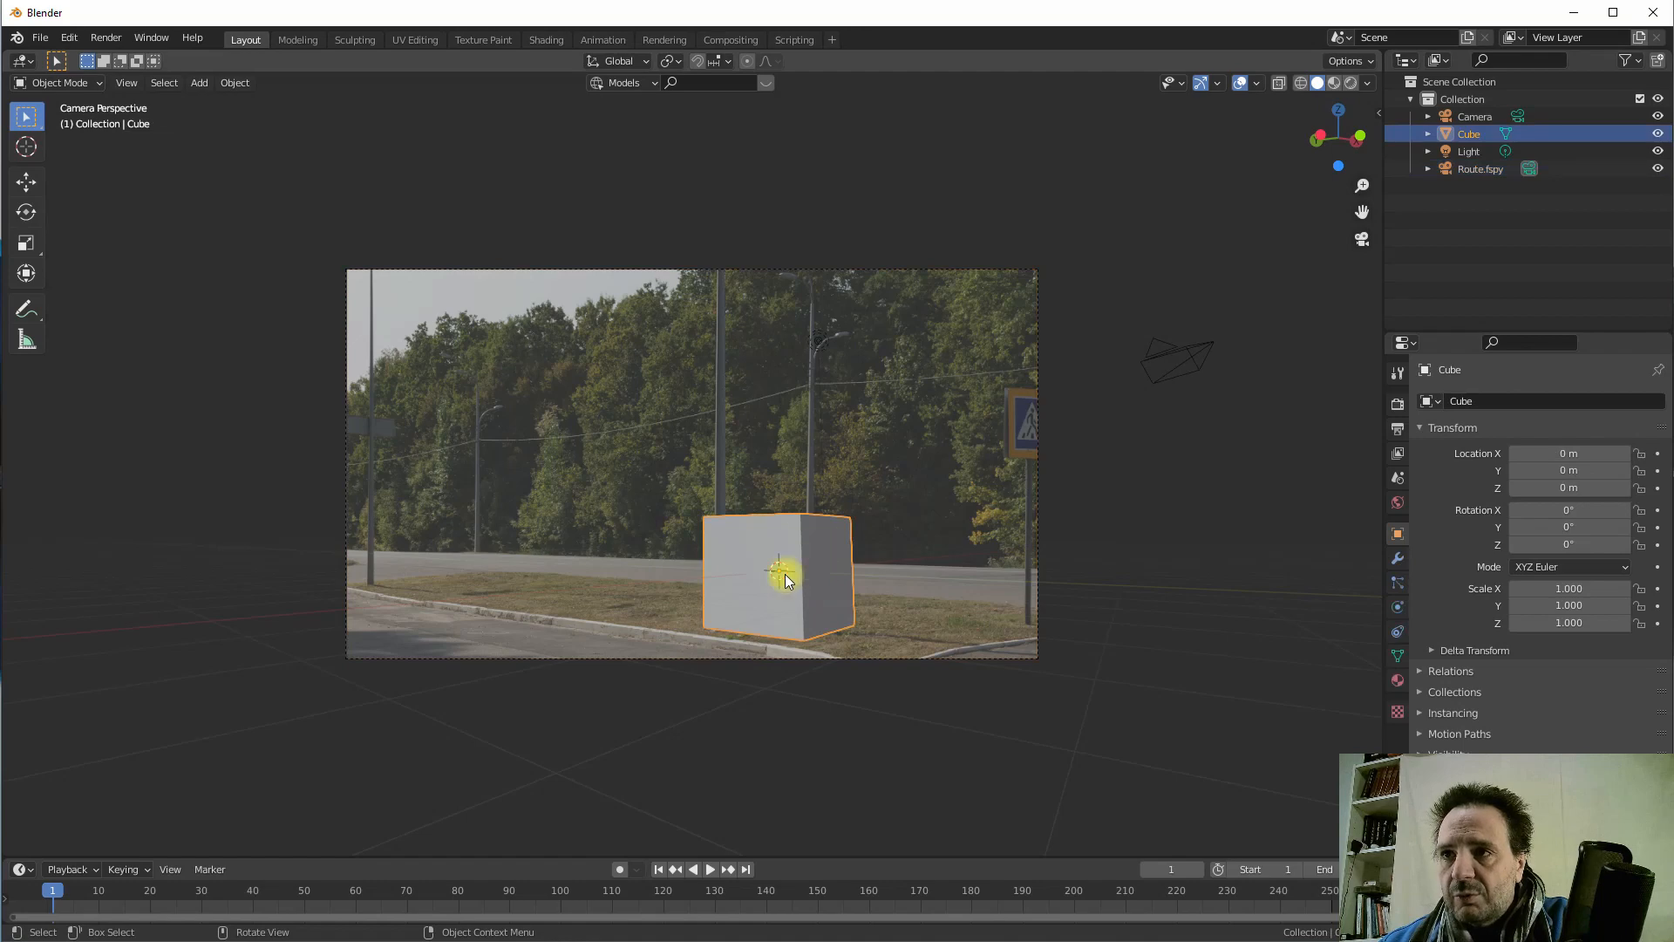
left_click(27, 180)
left_click_drag(722, 569, 698, 535)
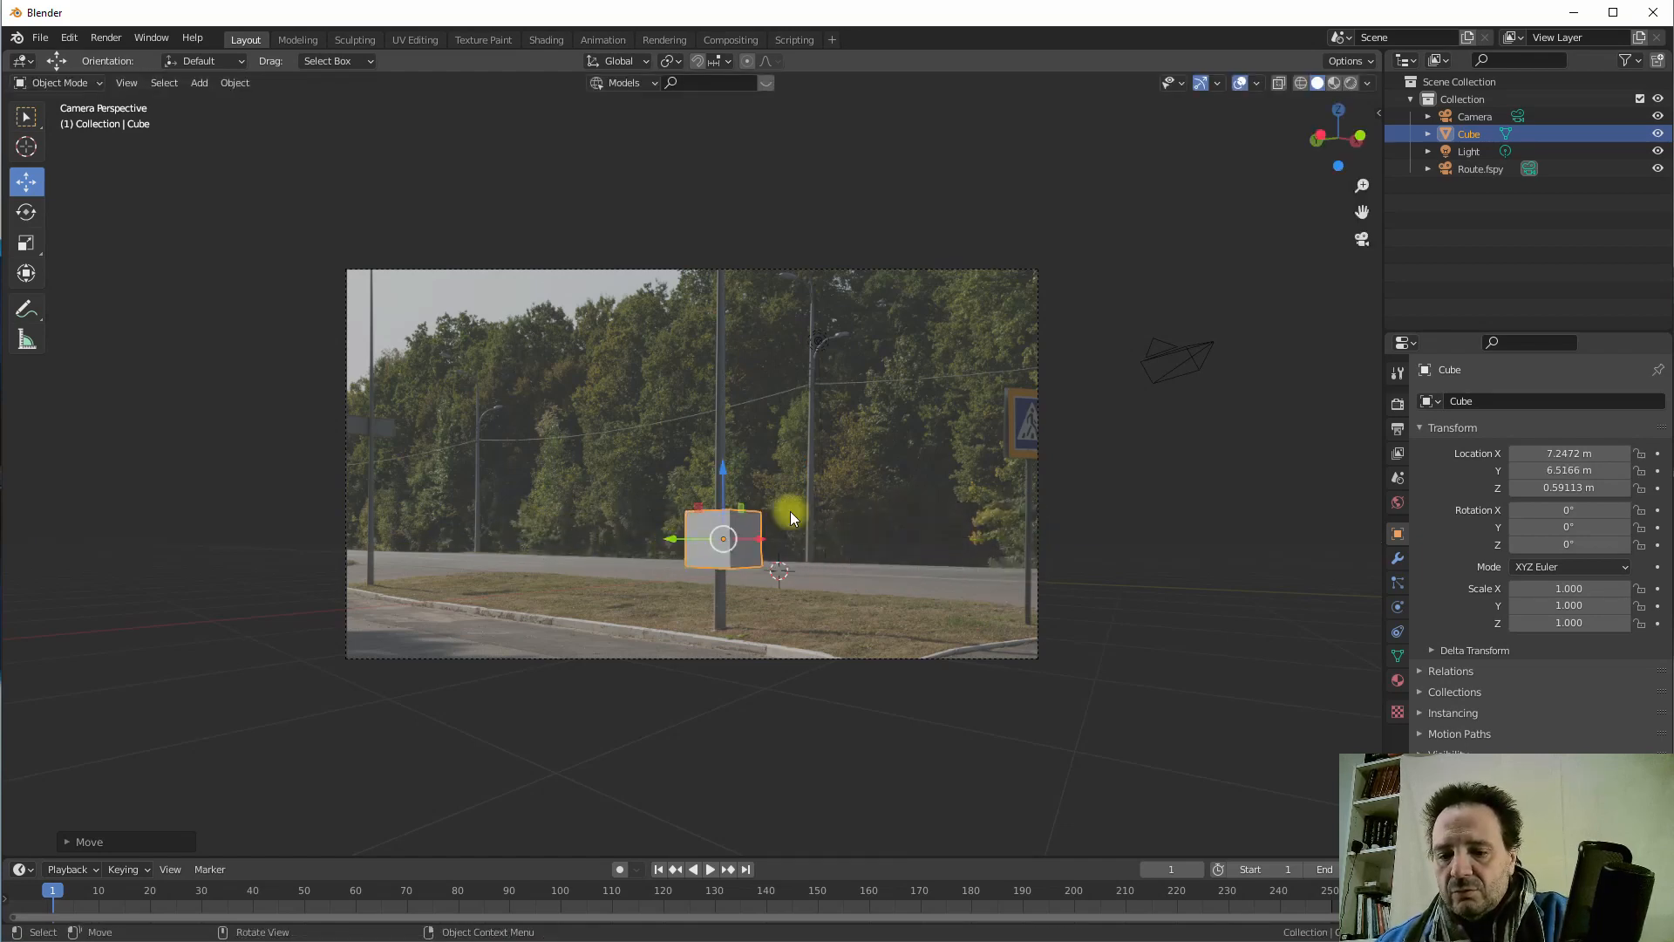
- Delete the default cube, original camera and light, keeping only the Route.fspy camera in the collection
key("x")
left_click(729, 521)
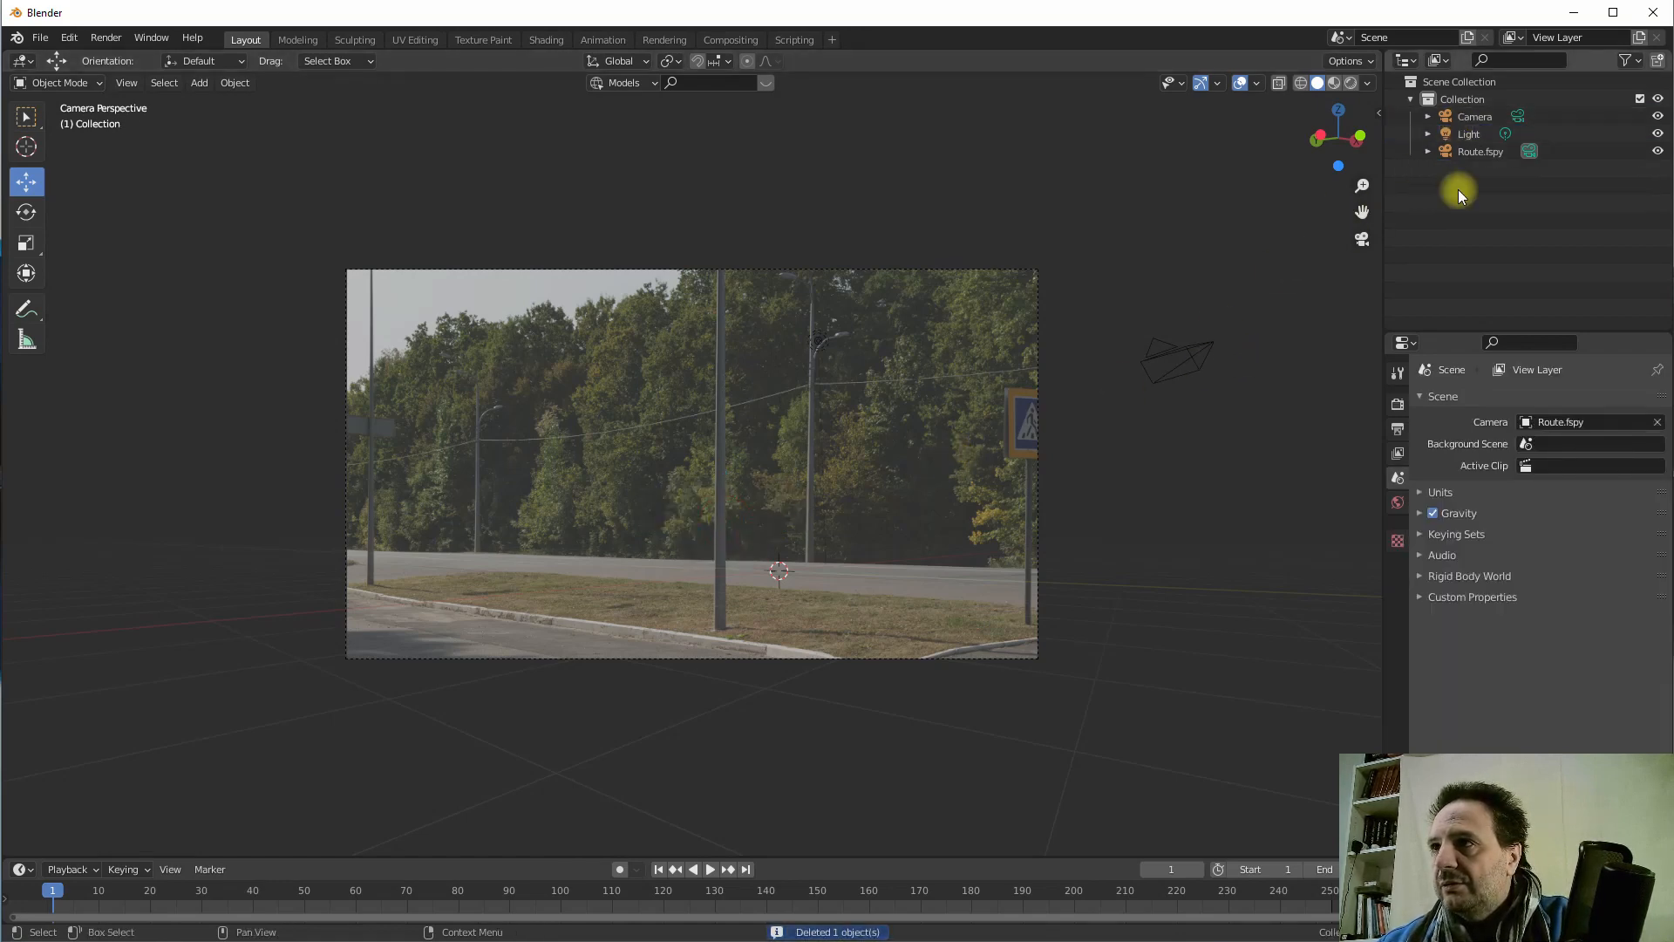
left_click(1429, 152)
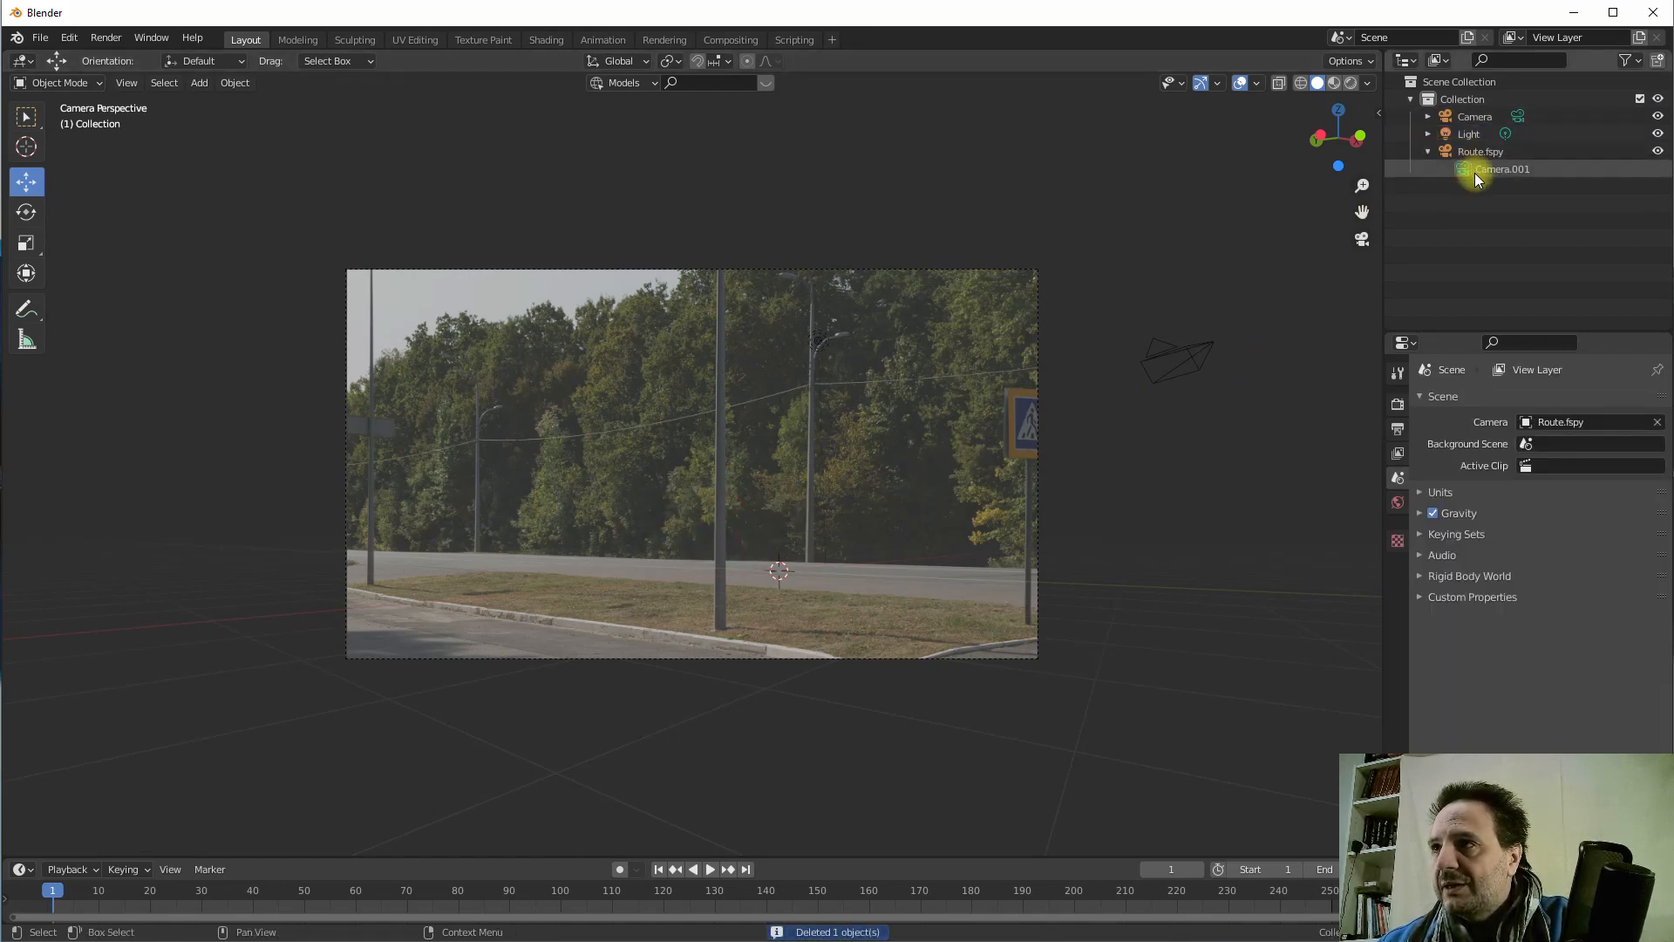
left_click(1472, 118)
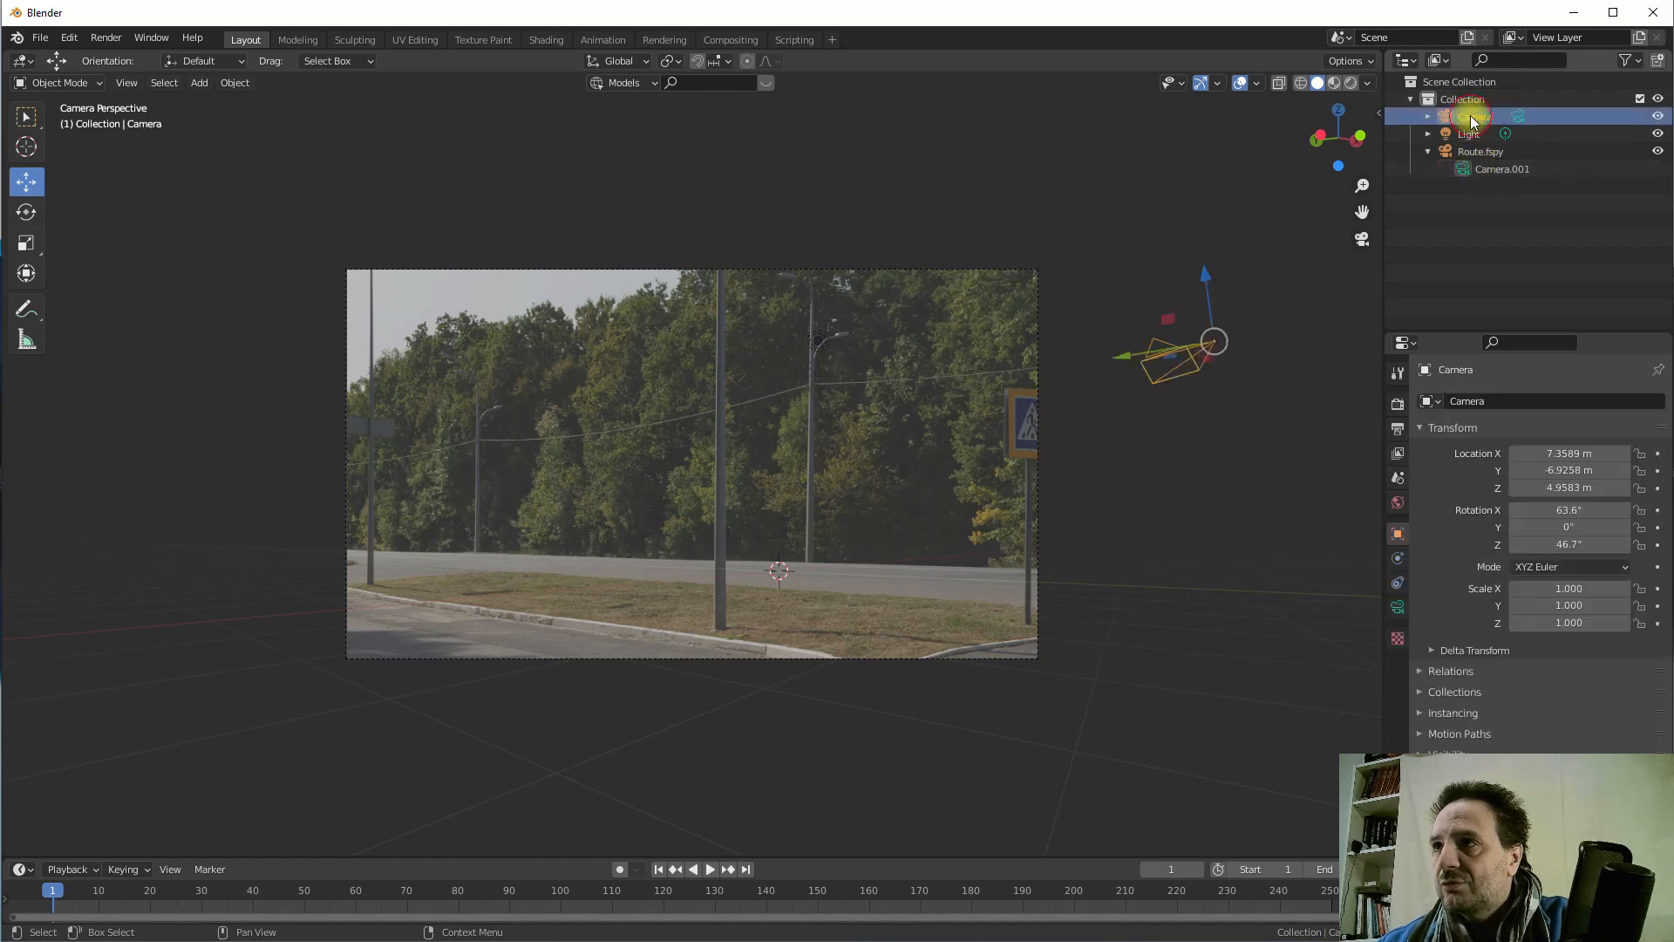
right_click(1472, 122)
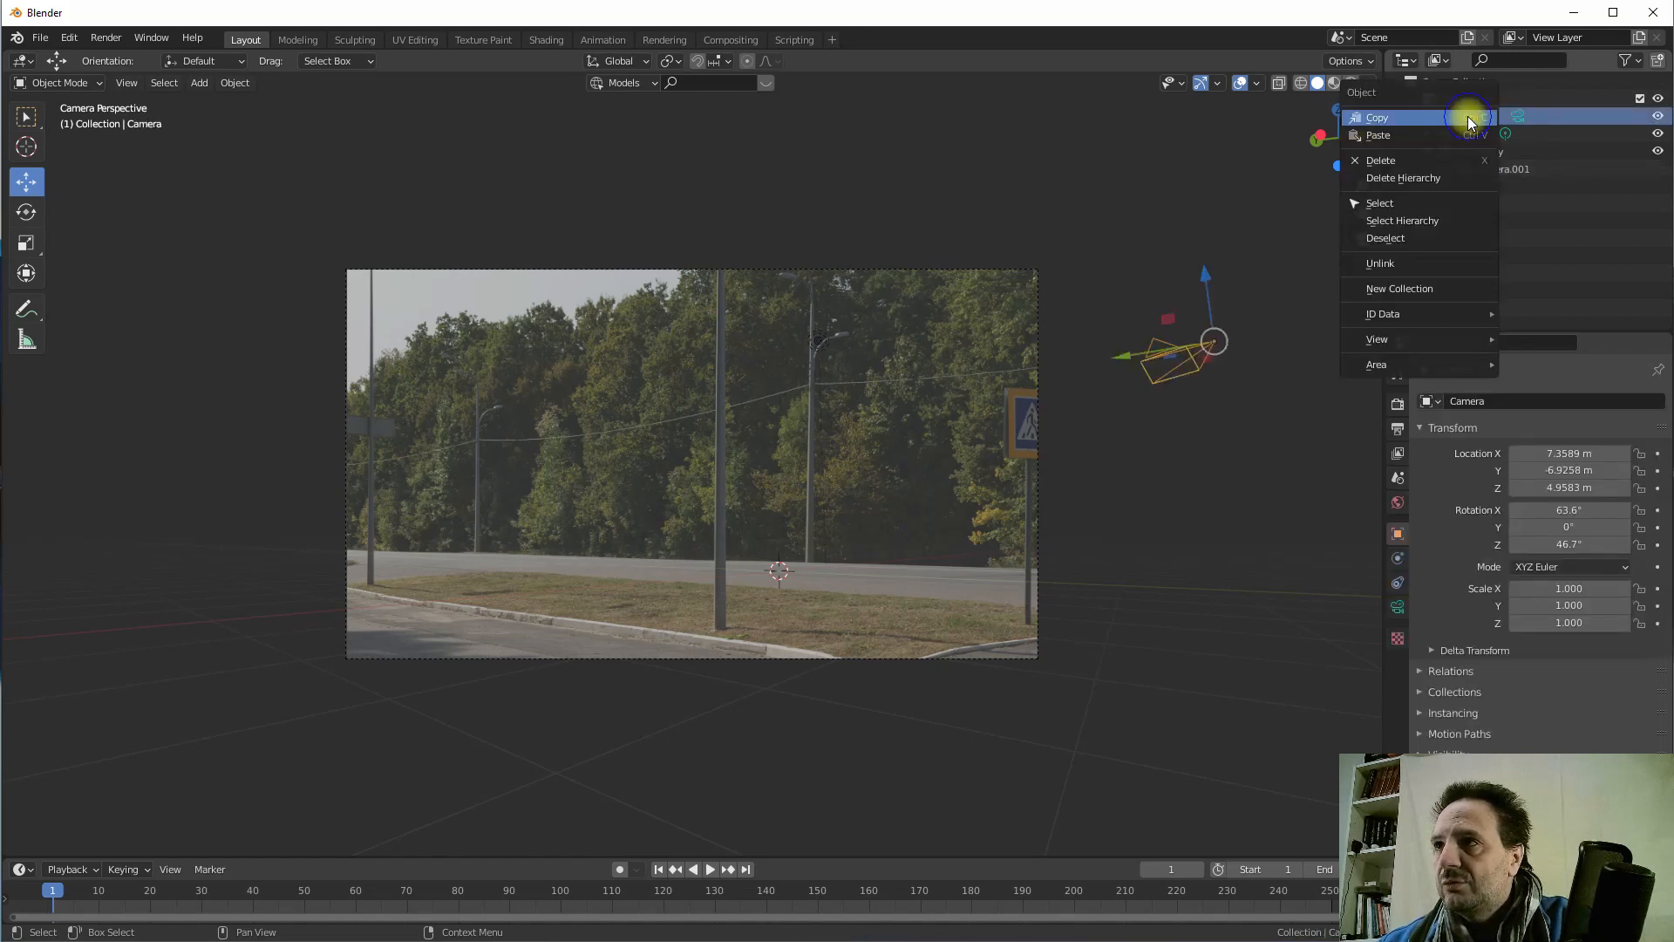
left_click(1395, 160)
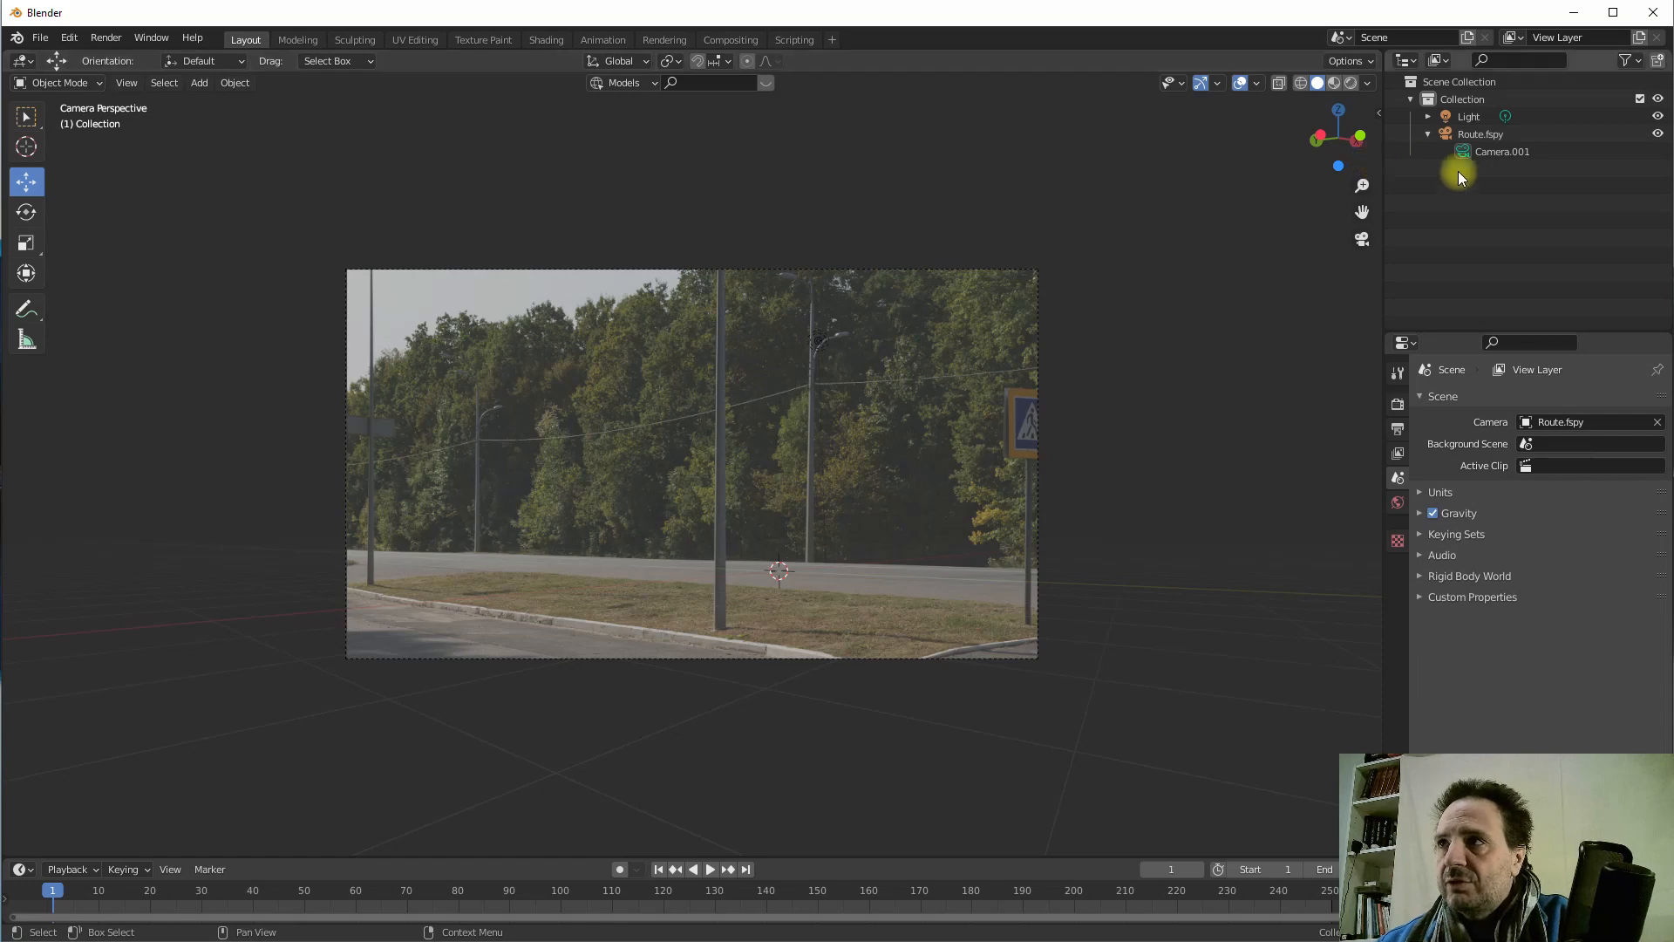
right_click(1456, 121)
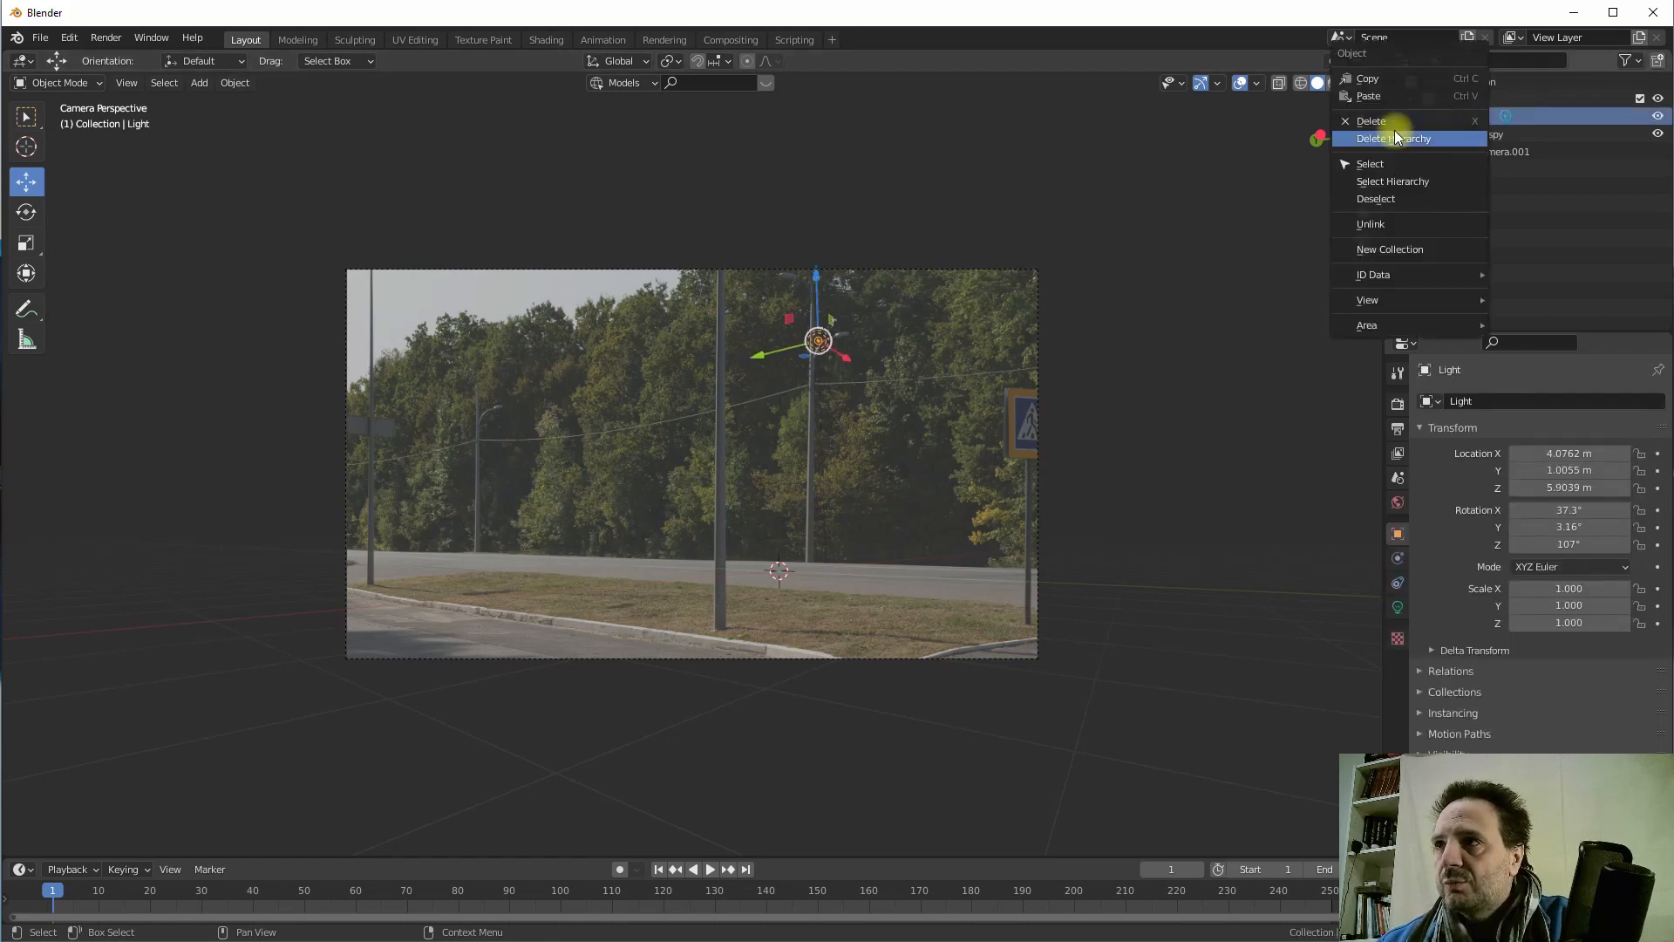
left_click(1477, 138)
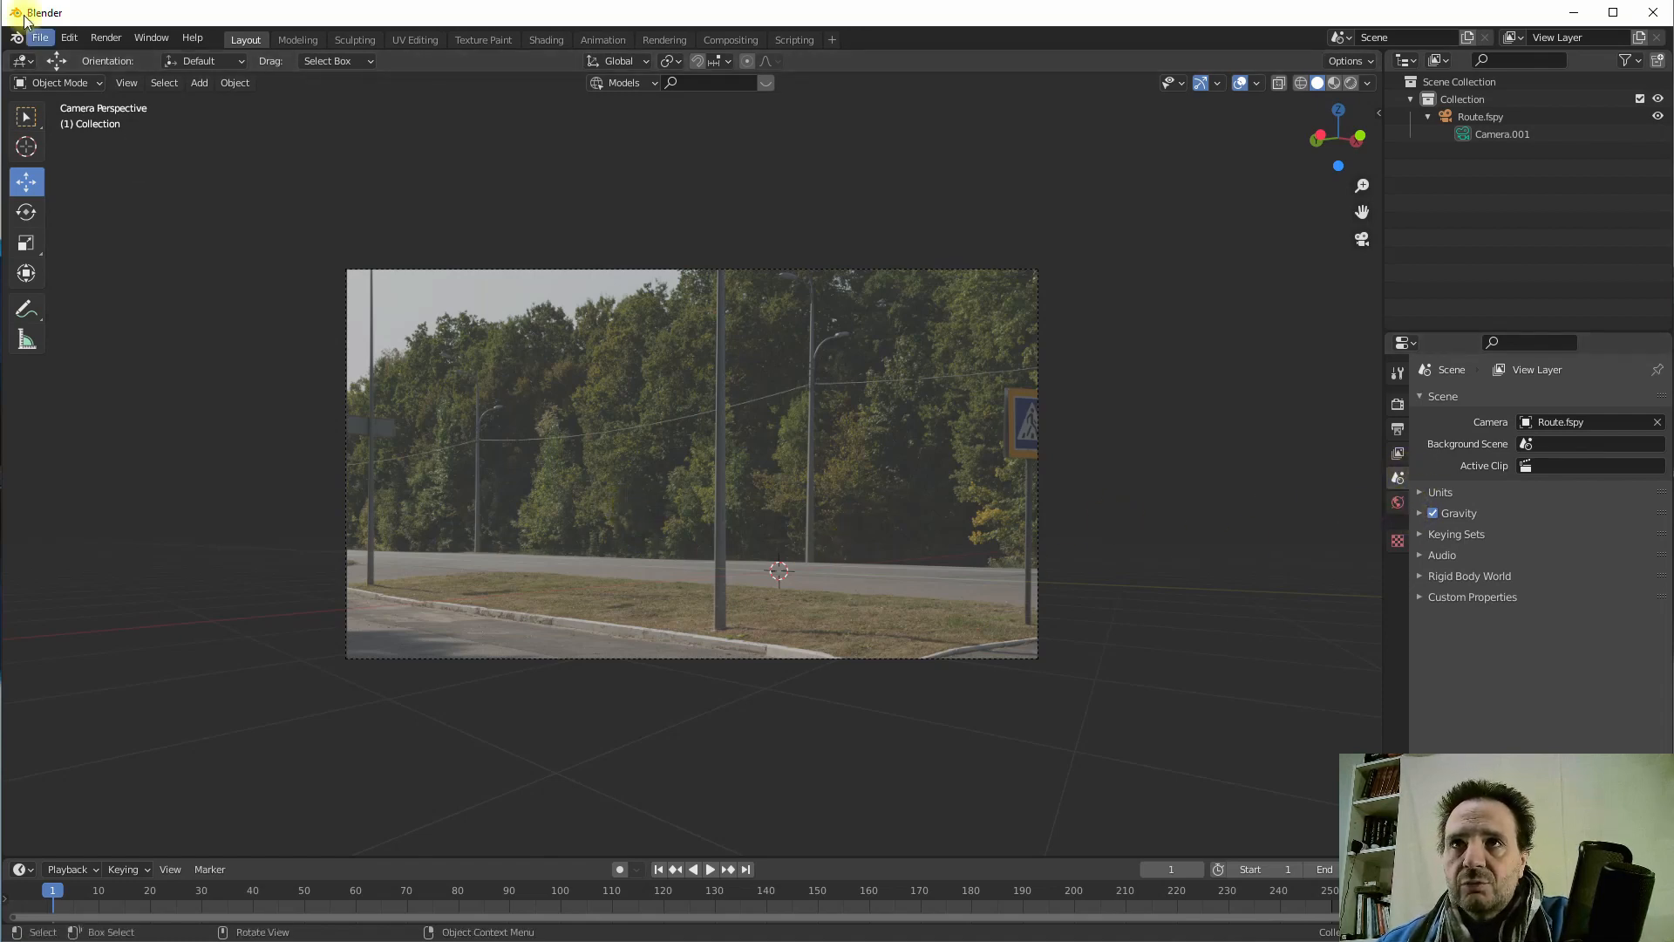
- Add a mesh plane and scale it uniformly to about 2.1
left_click(198, 82)
mouse_move(207, 107)
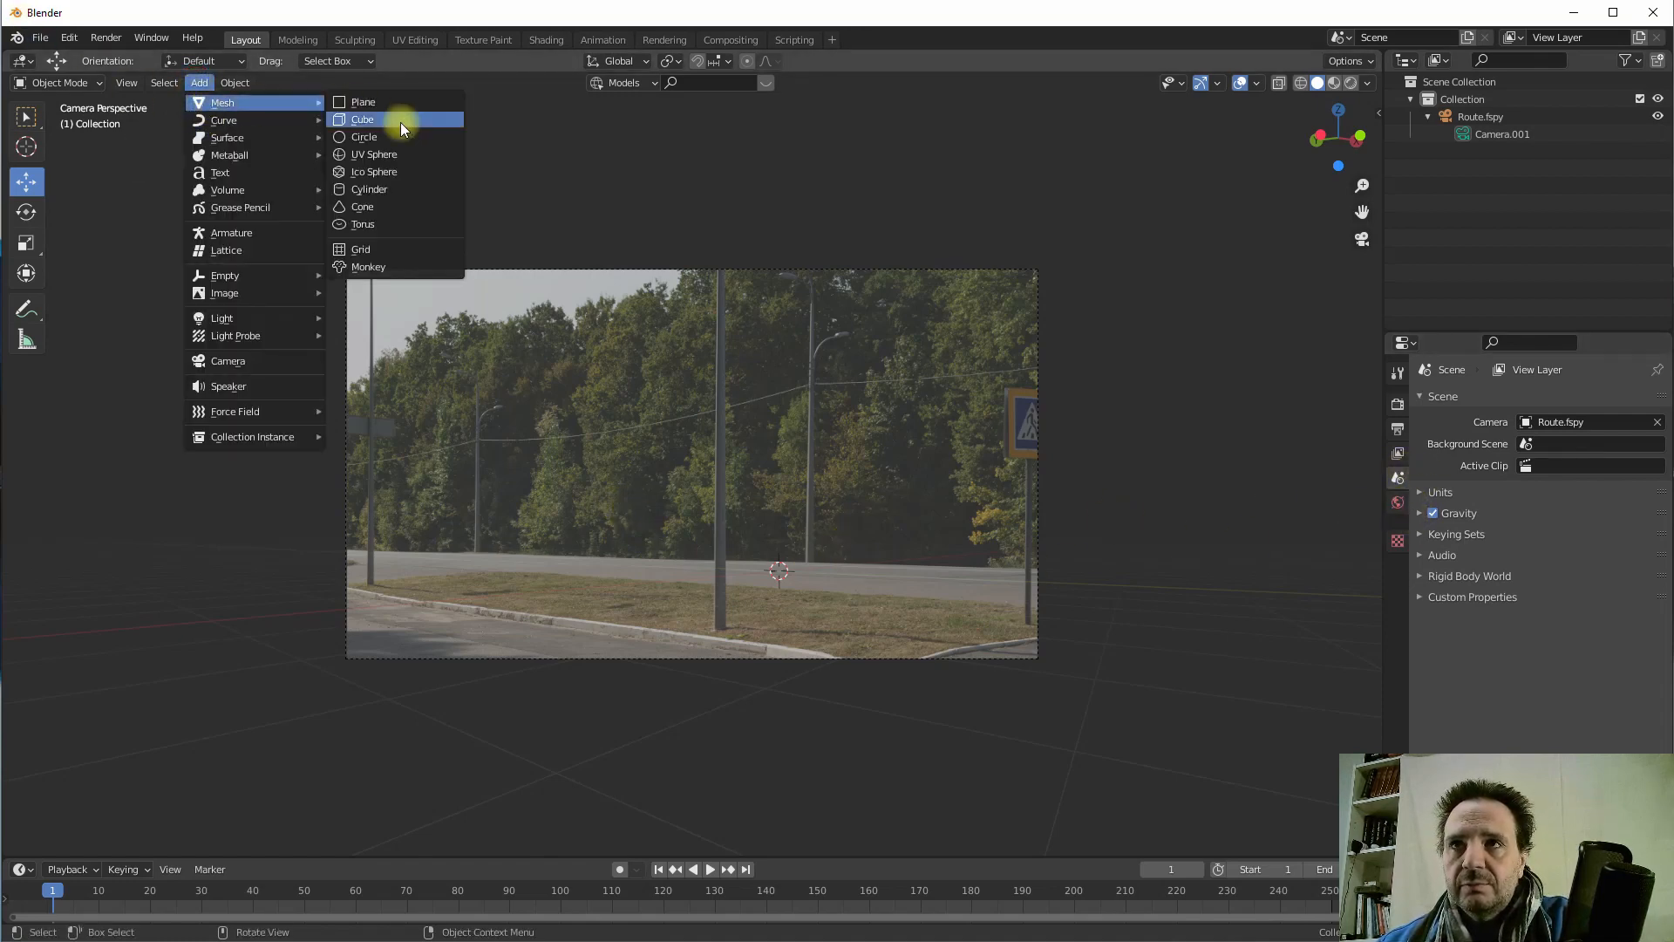
left_click(349, 102)
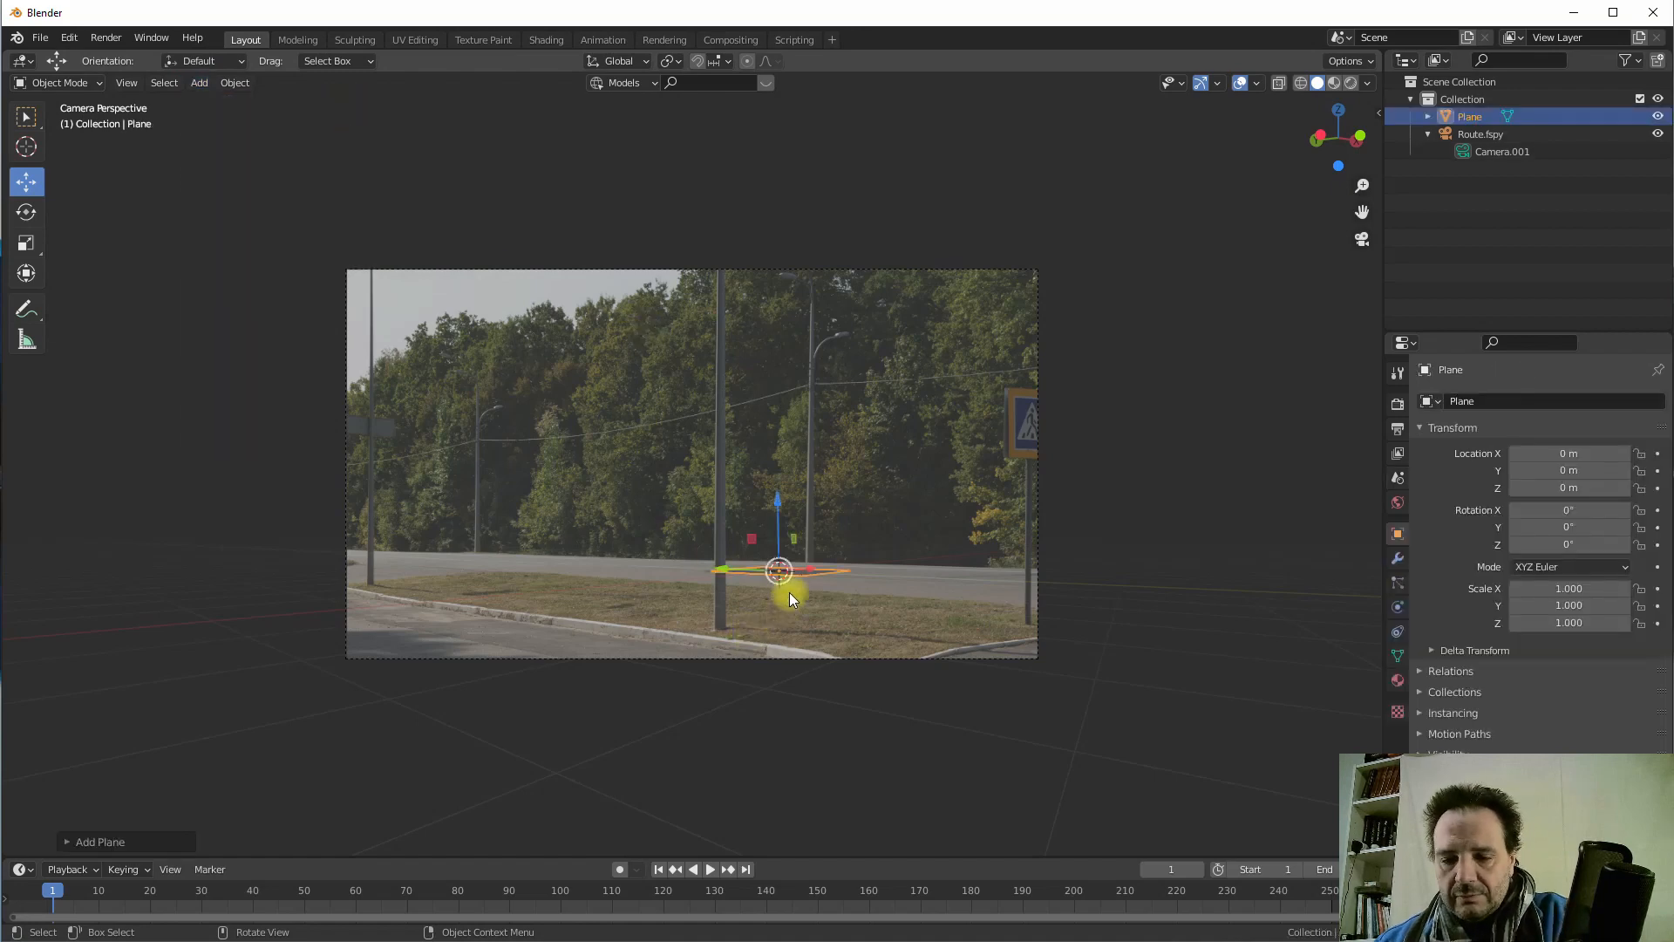
key("s")
left_click(823, 582)
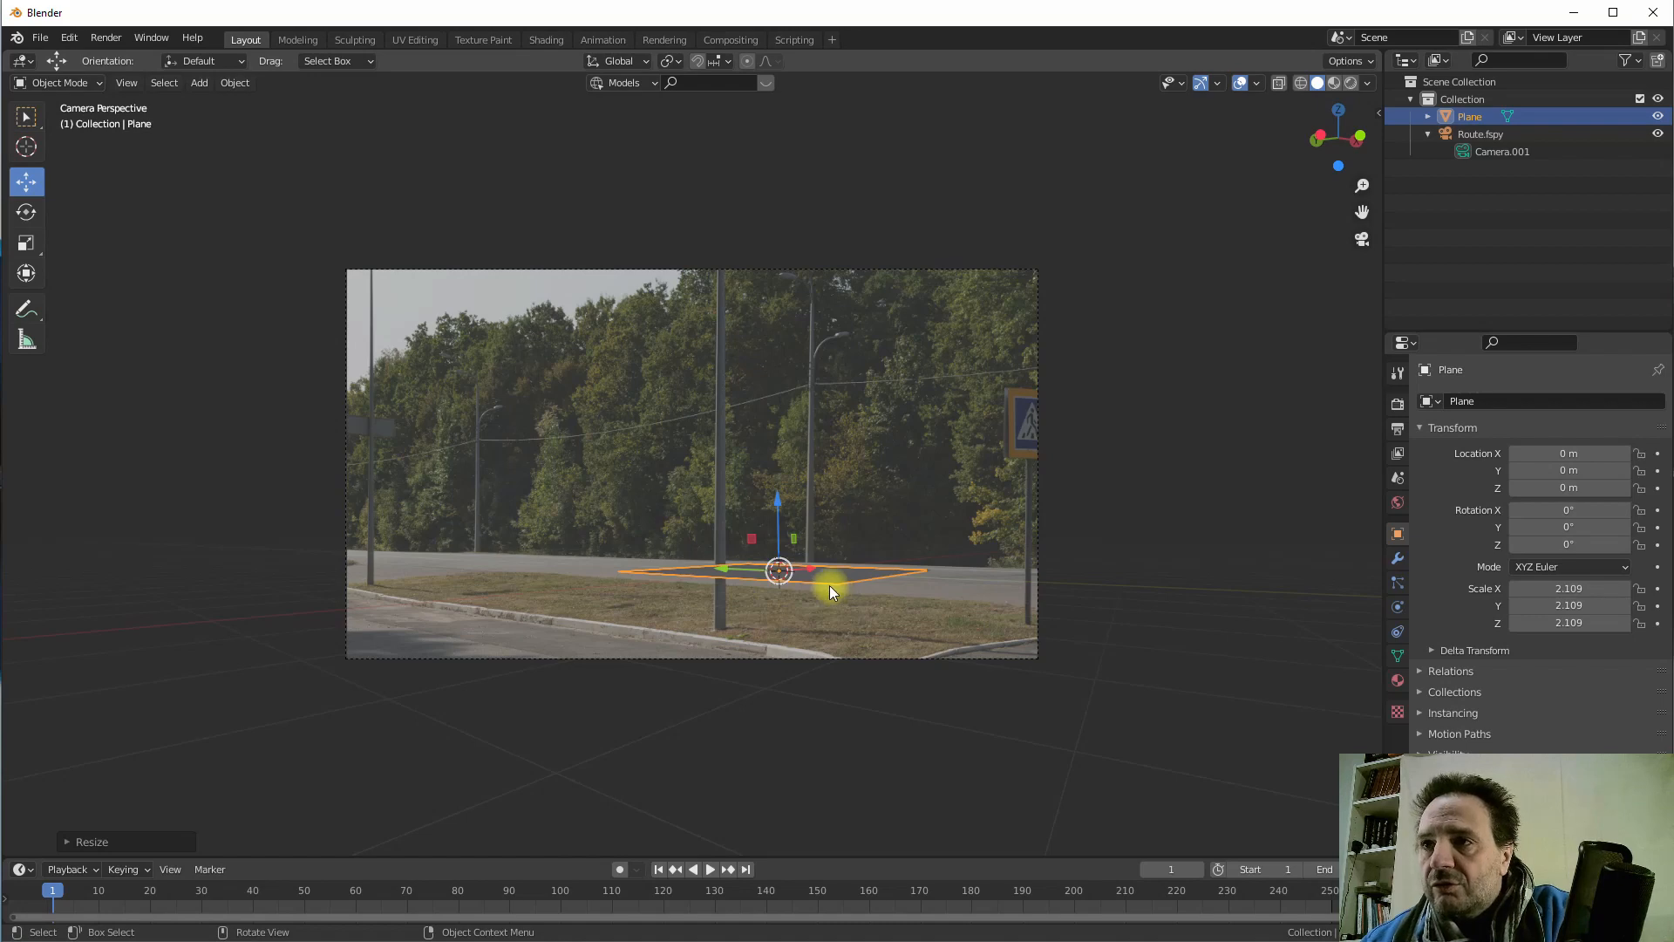
- Stretch the plane along Y to a scale of about 5.72 and shift it along the road to about X -0.42 m, Y 1.3 m
key("s")
key("y")
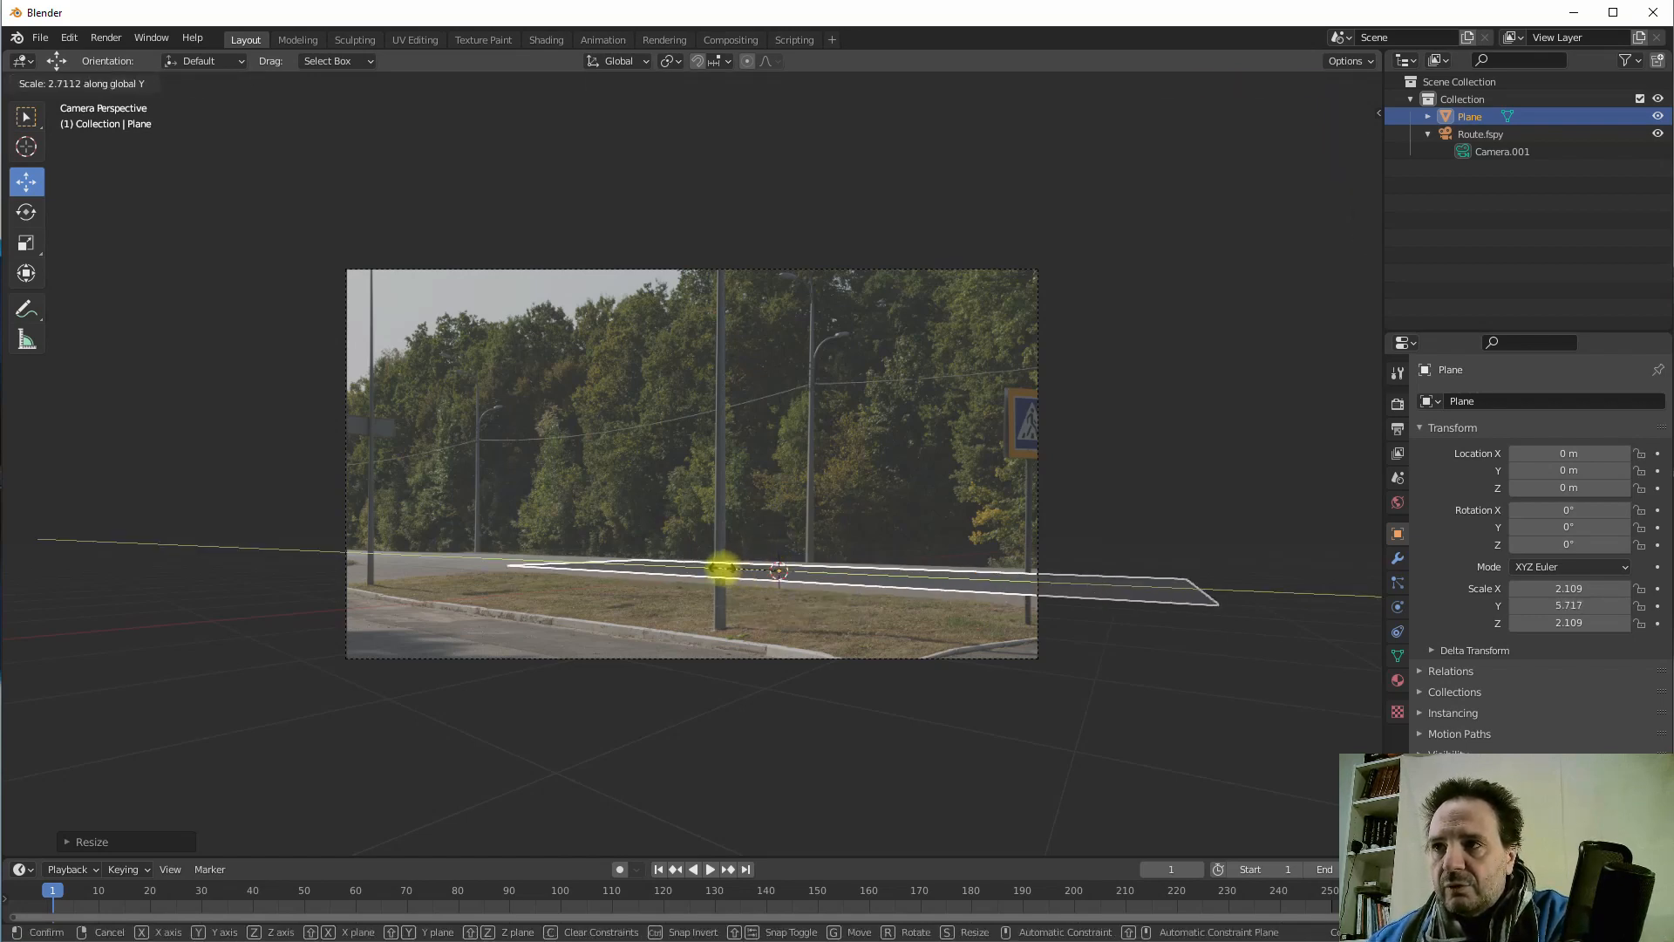
left_click(826, 567)
left_click_drag(804, 565, 652, 556)
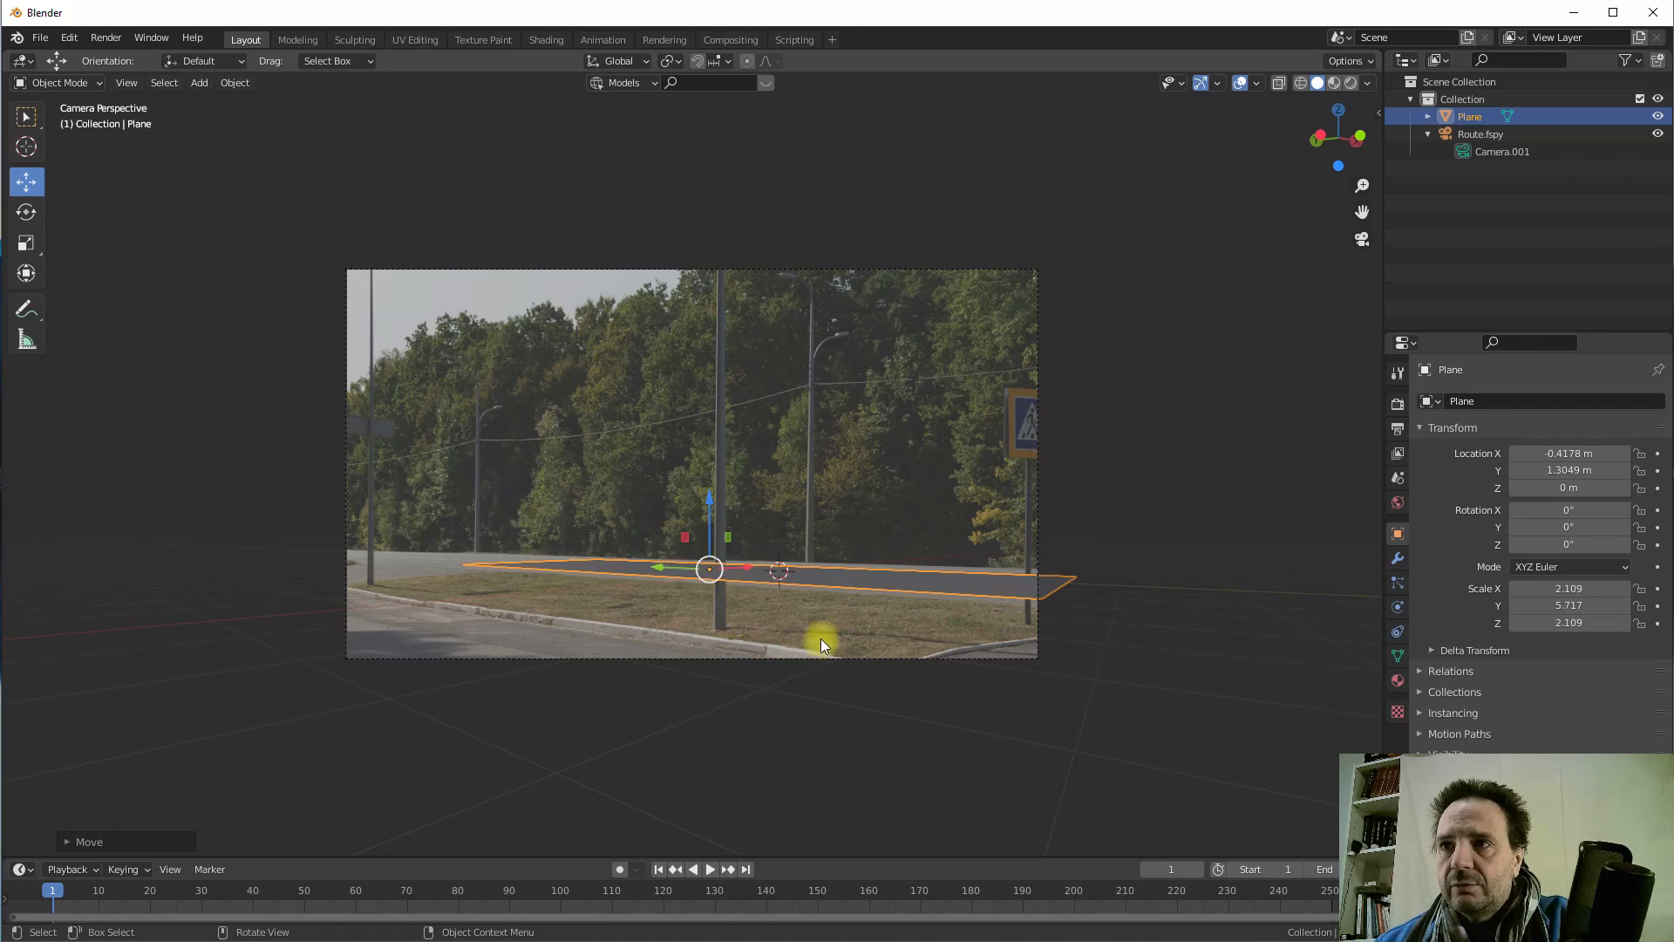
- Assign an Environment Texture to the world's surface color and browse the Downloads folder for its image
left_click(1398, 505)
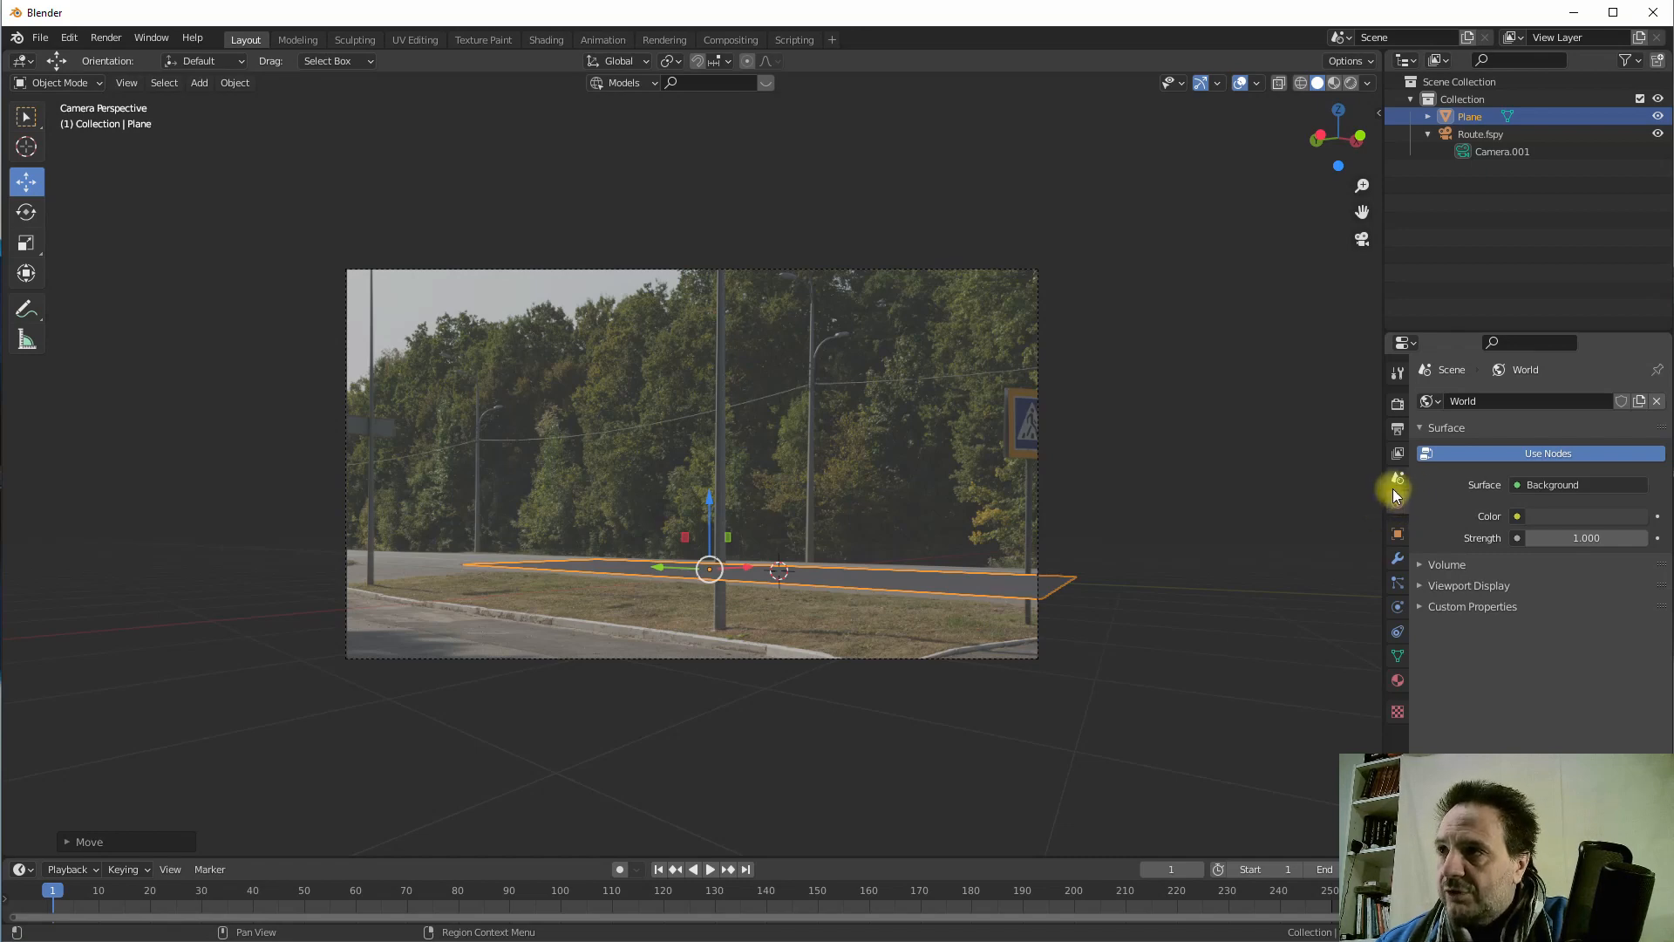
left_click(1517, 516)
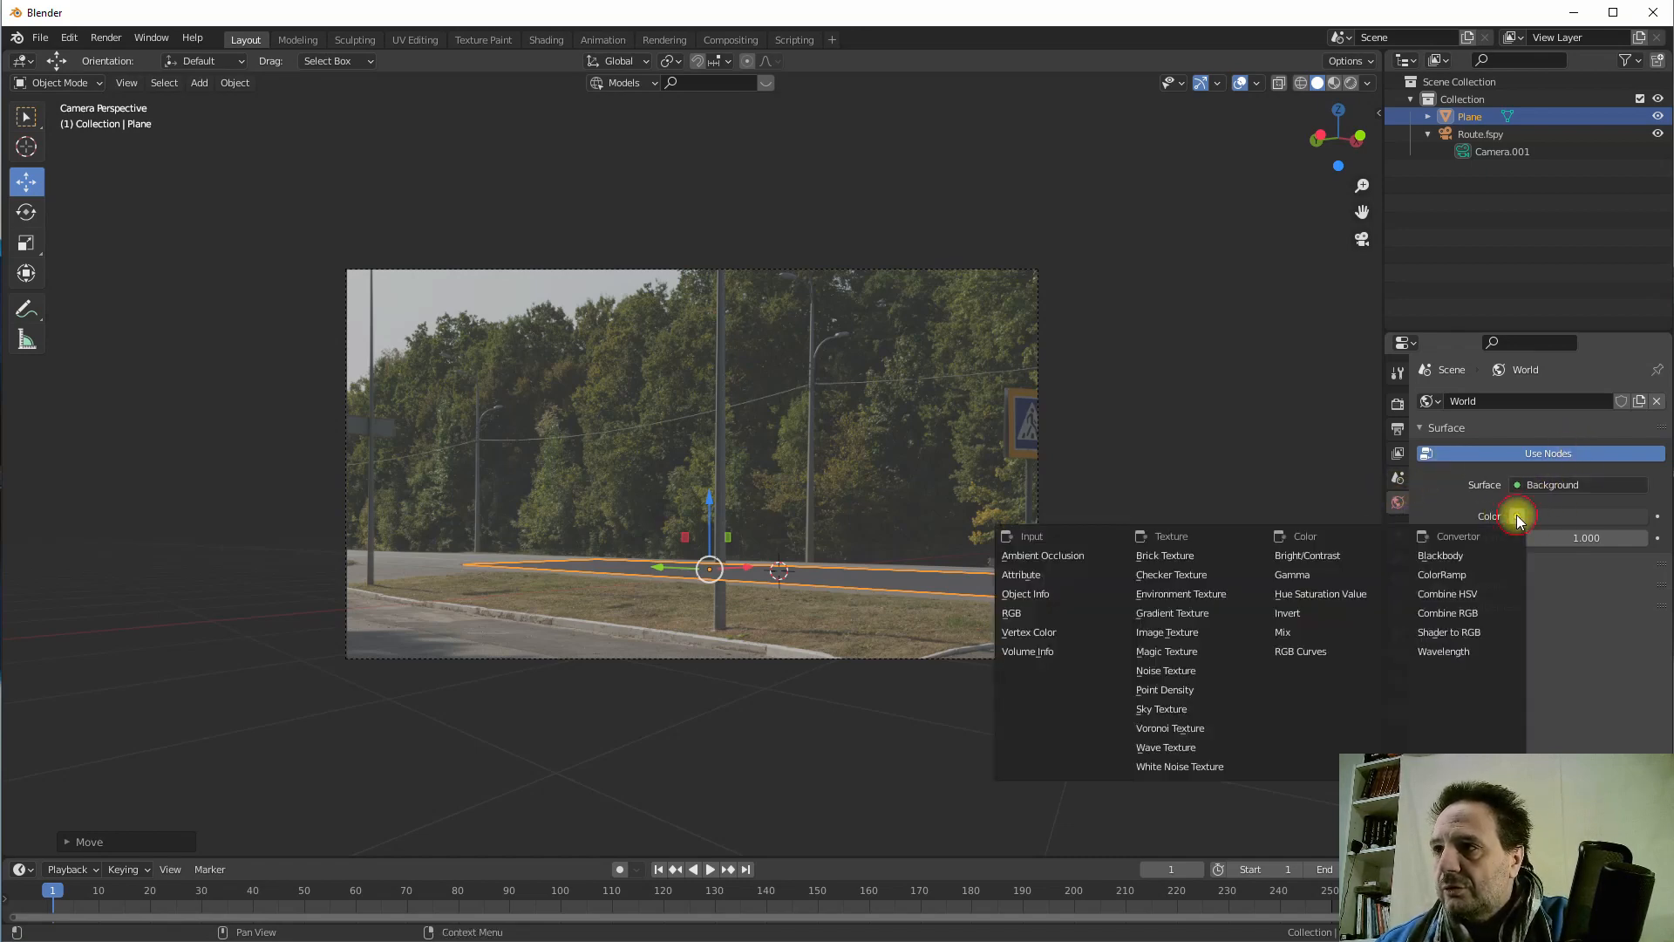
left_click(1190, 593)
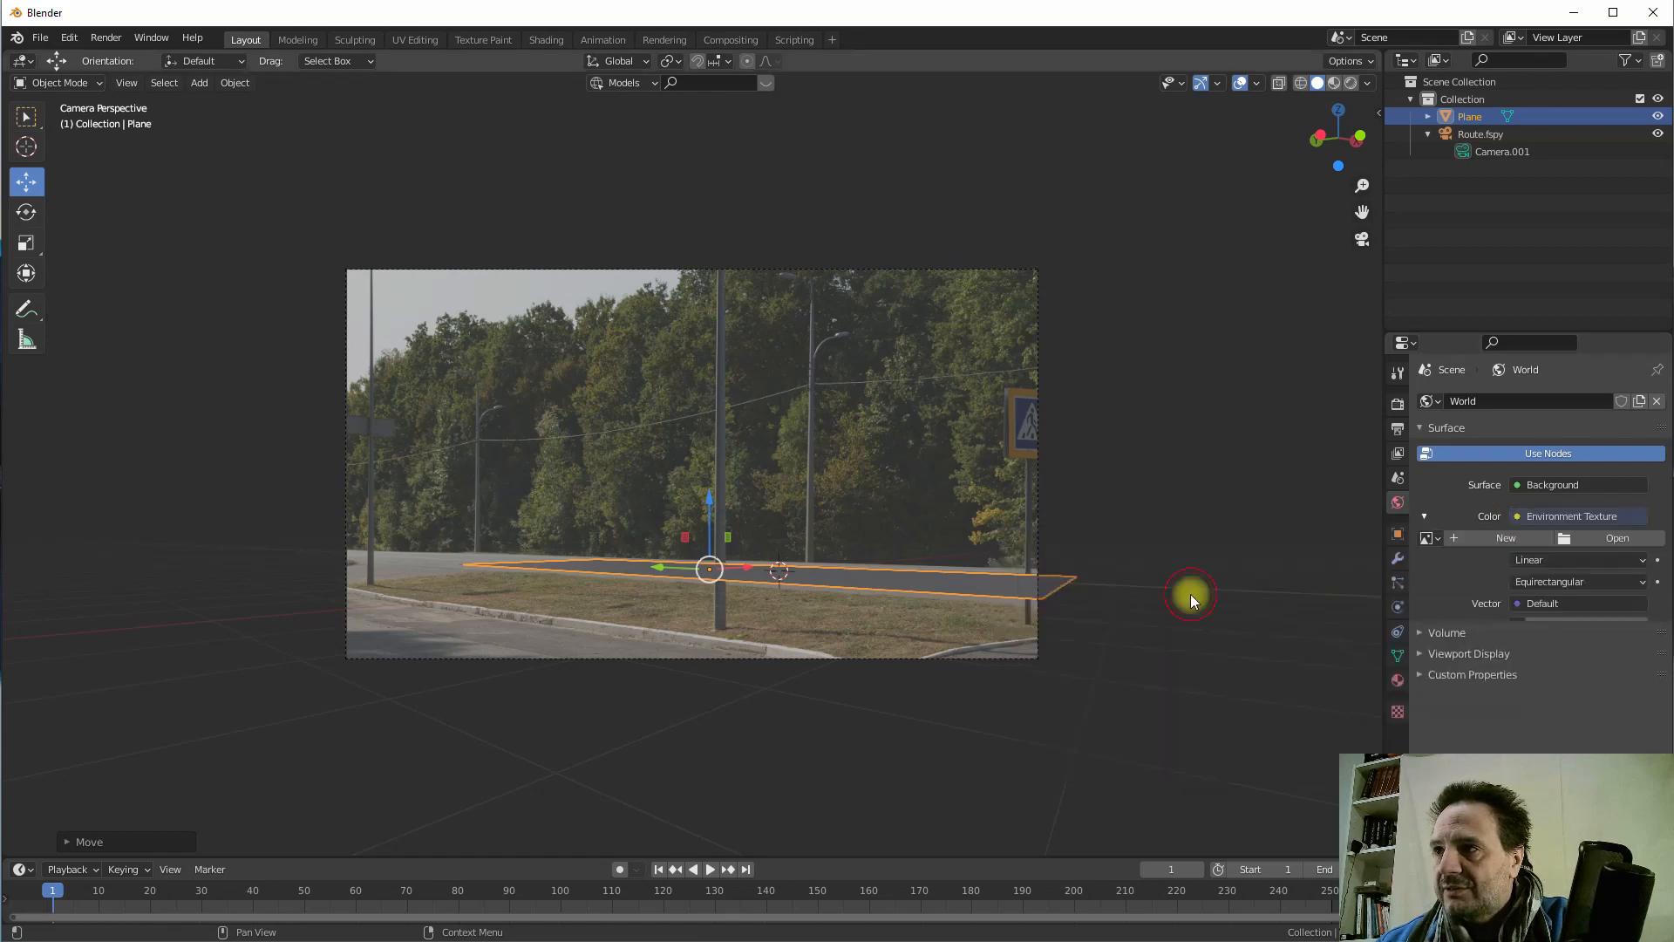
left_click(1516, 516)
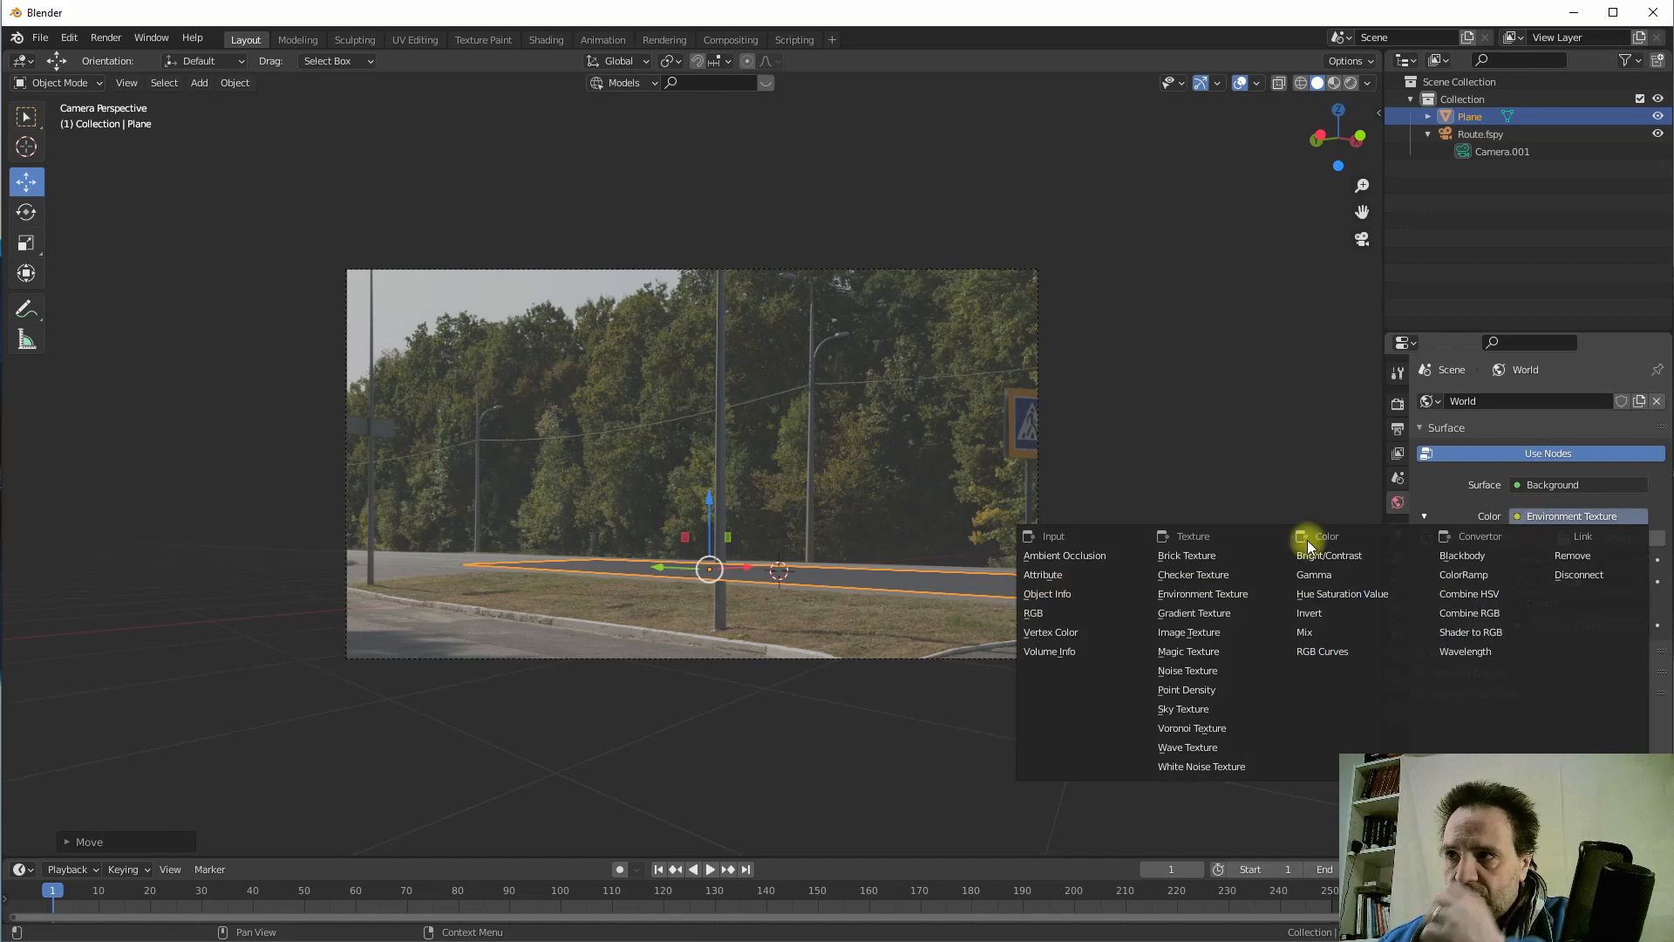
left_click(1205, 590)
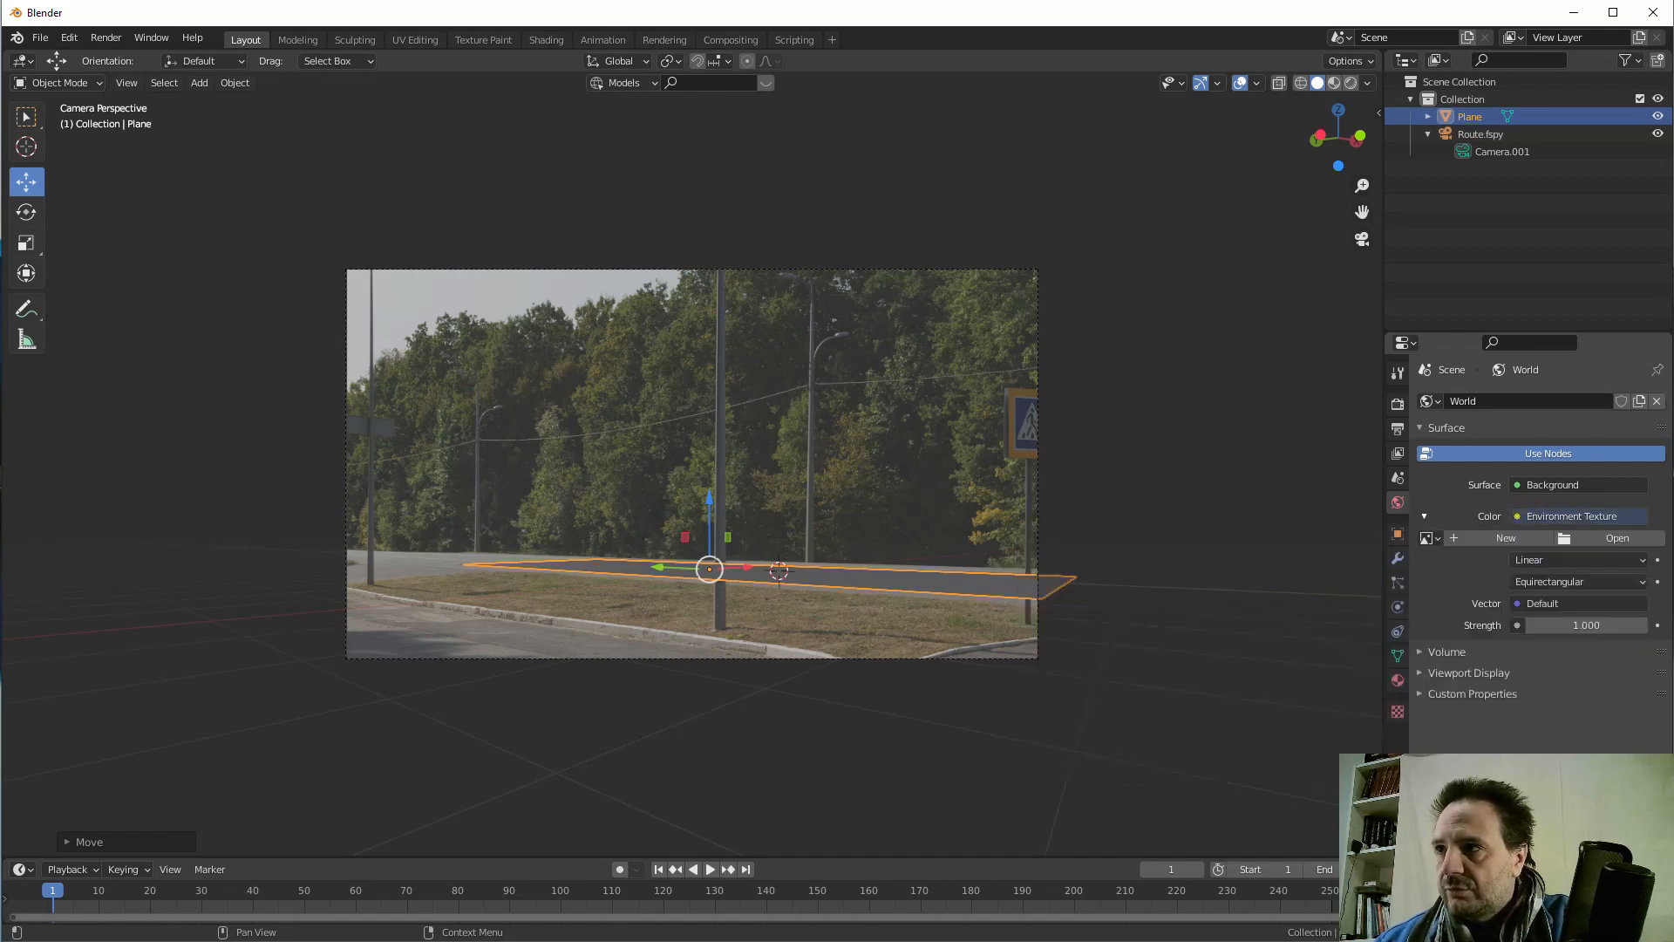
left_click(1608, 538)
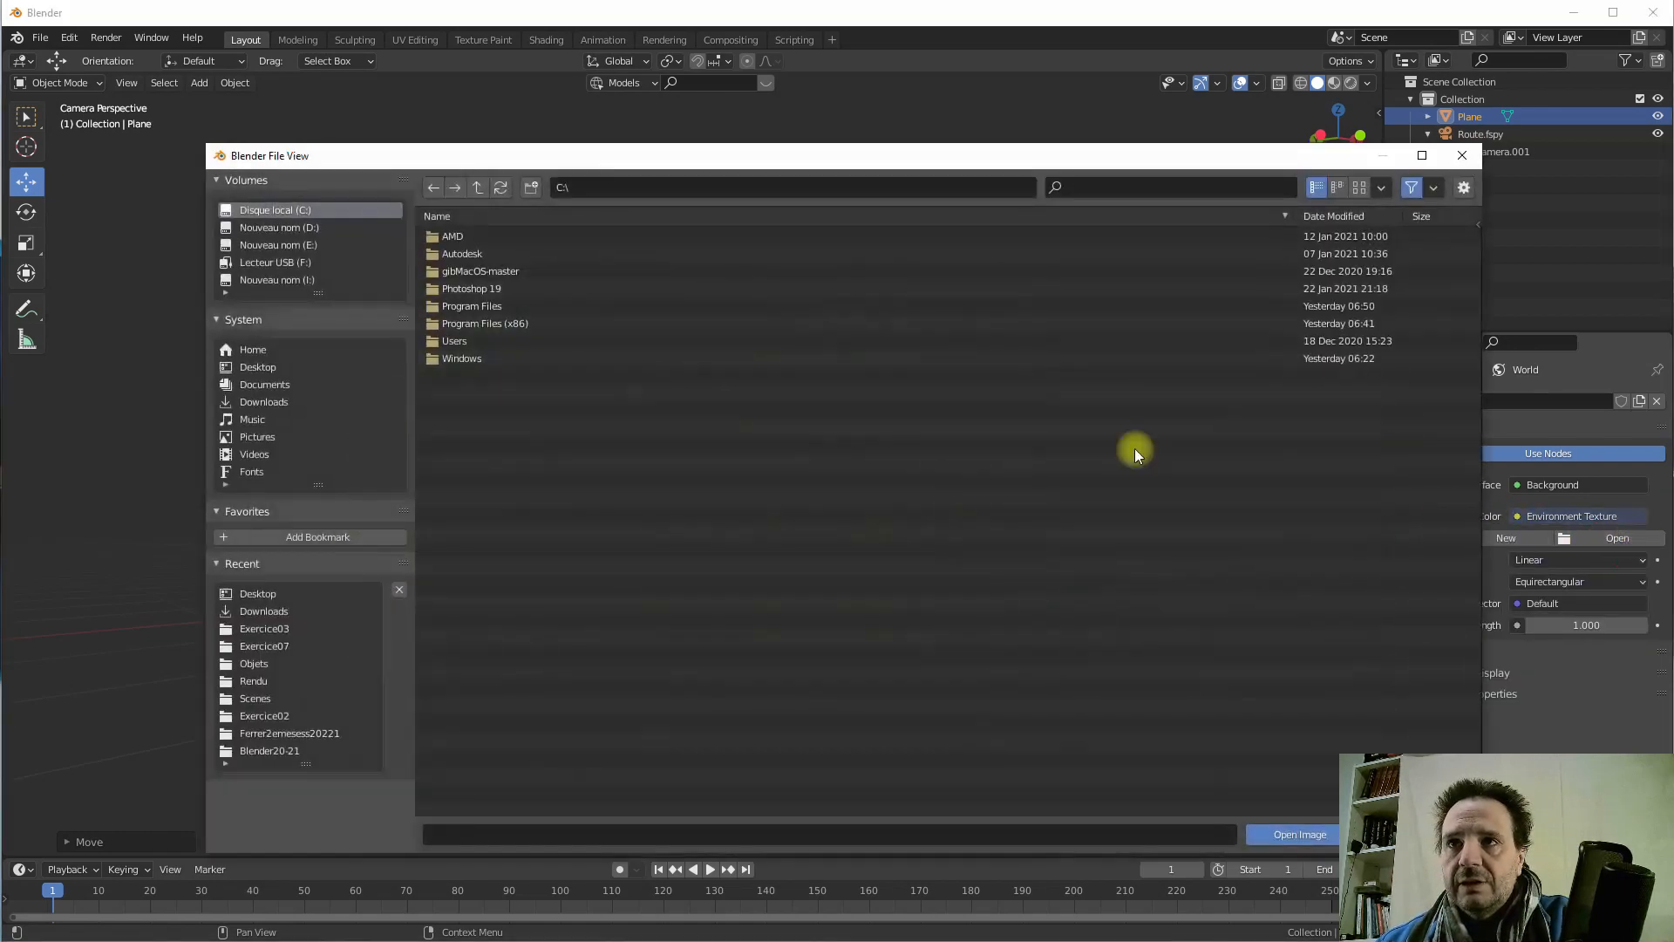
left_click(263, 403)
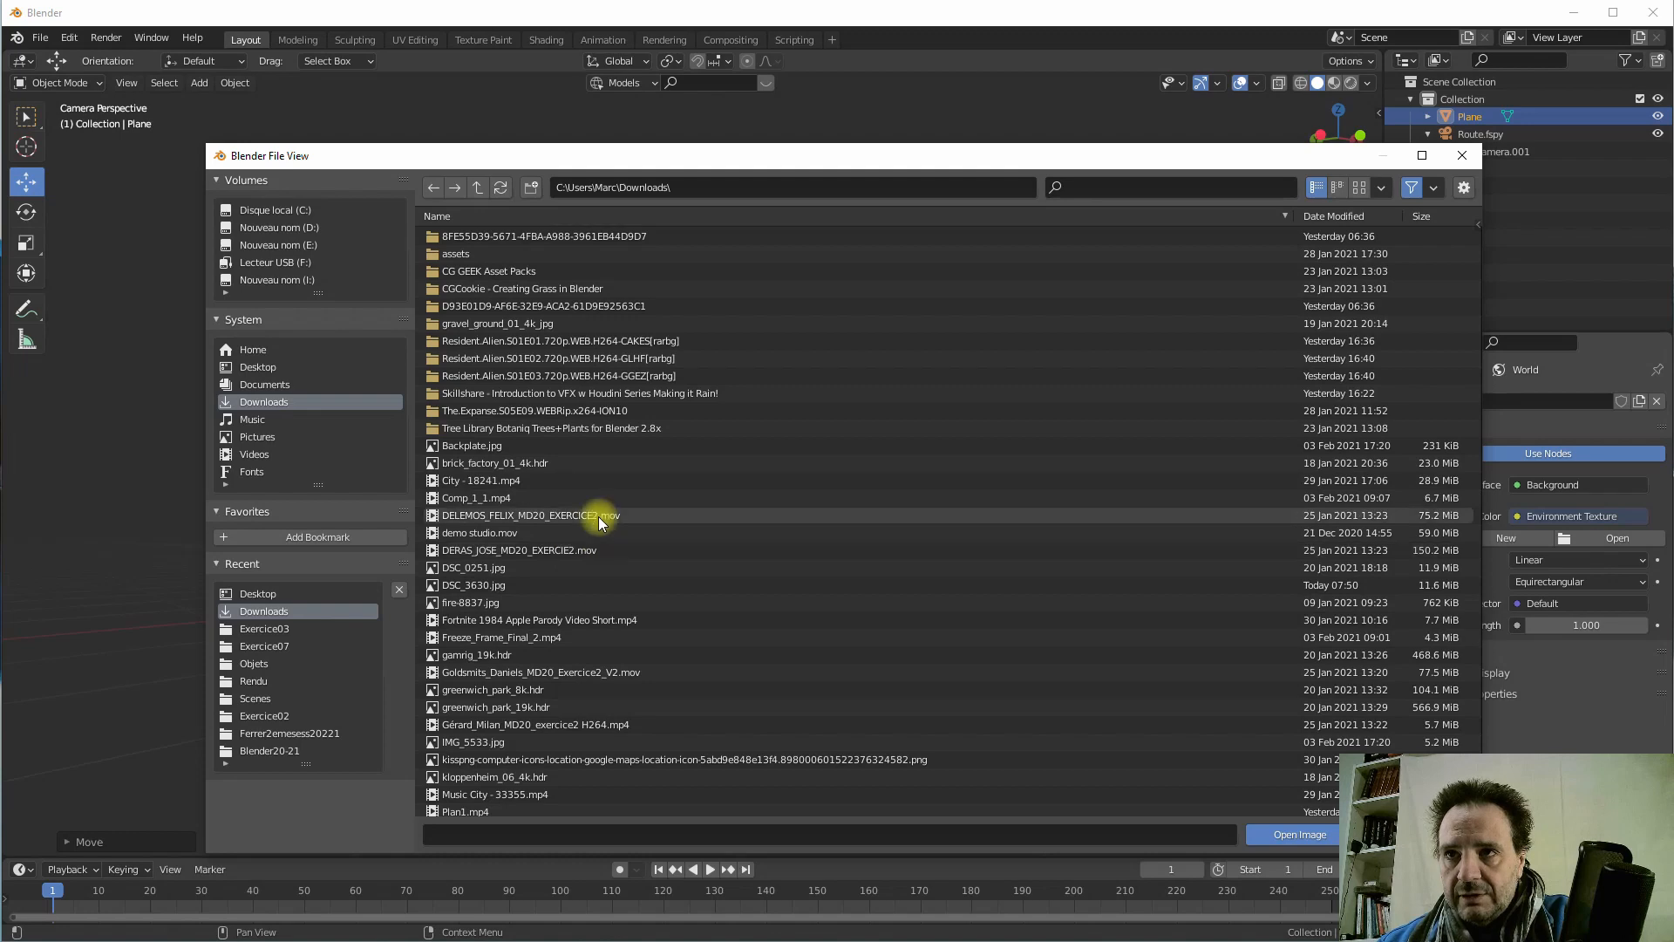
scroll(591, 558, "down", 3)
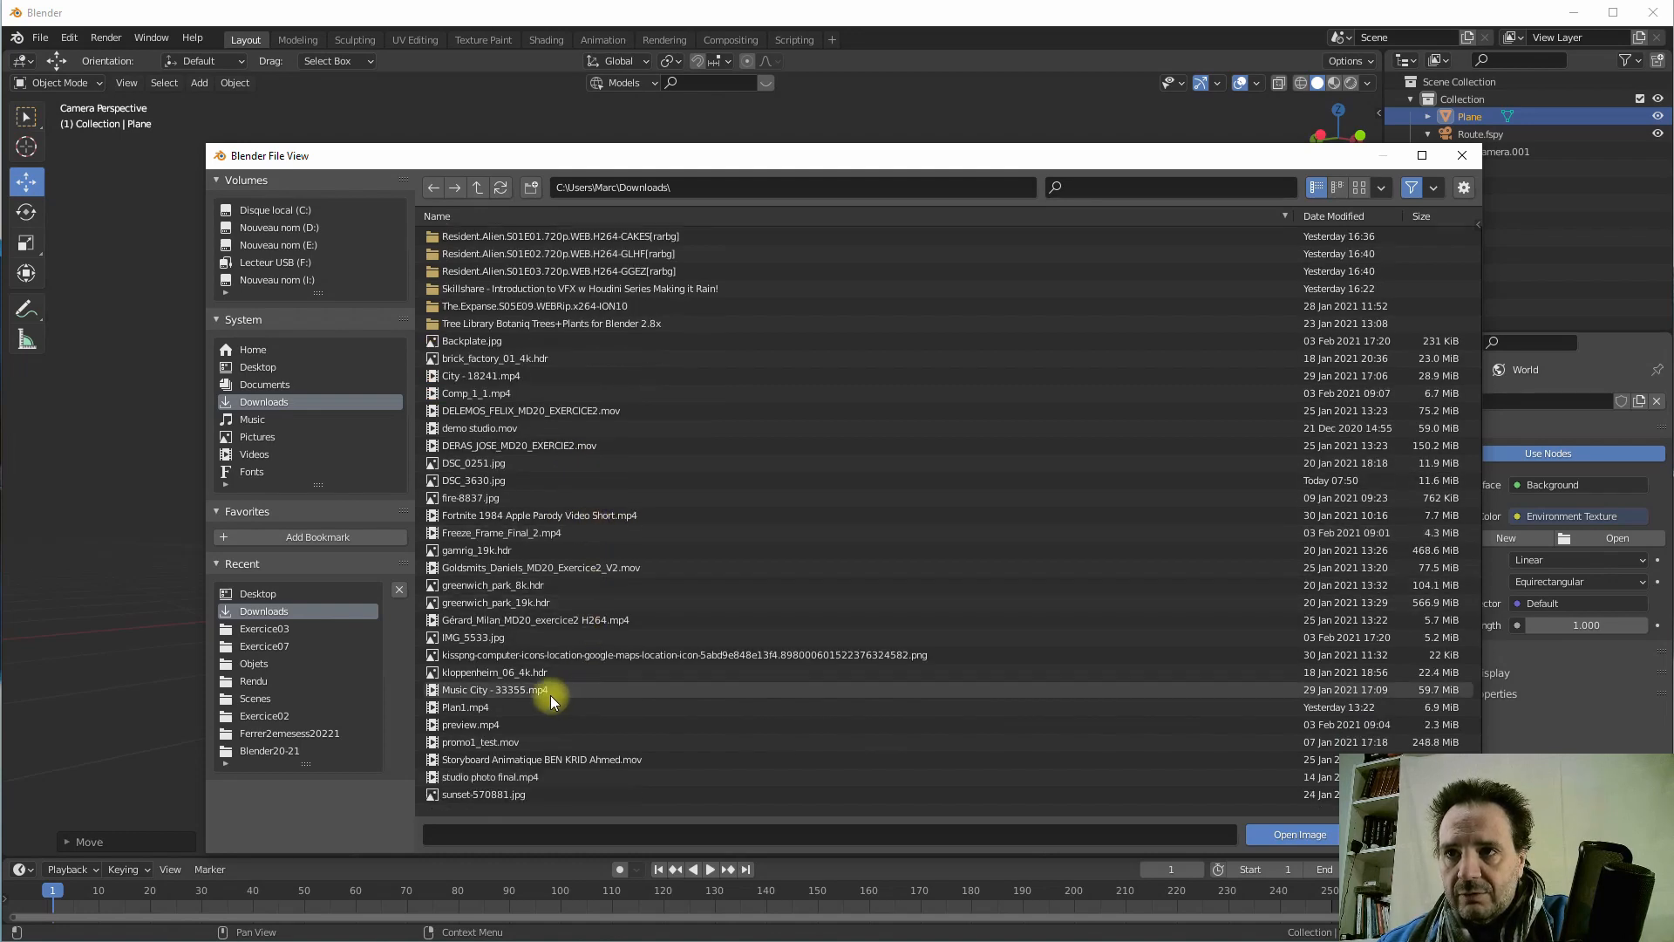
- Switch to the HDRI Haven page in the browser and download the 4k HDR version of Crosswalk
key("alt+Tab")
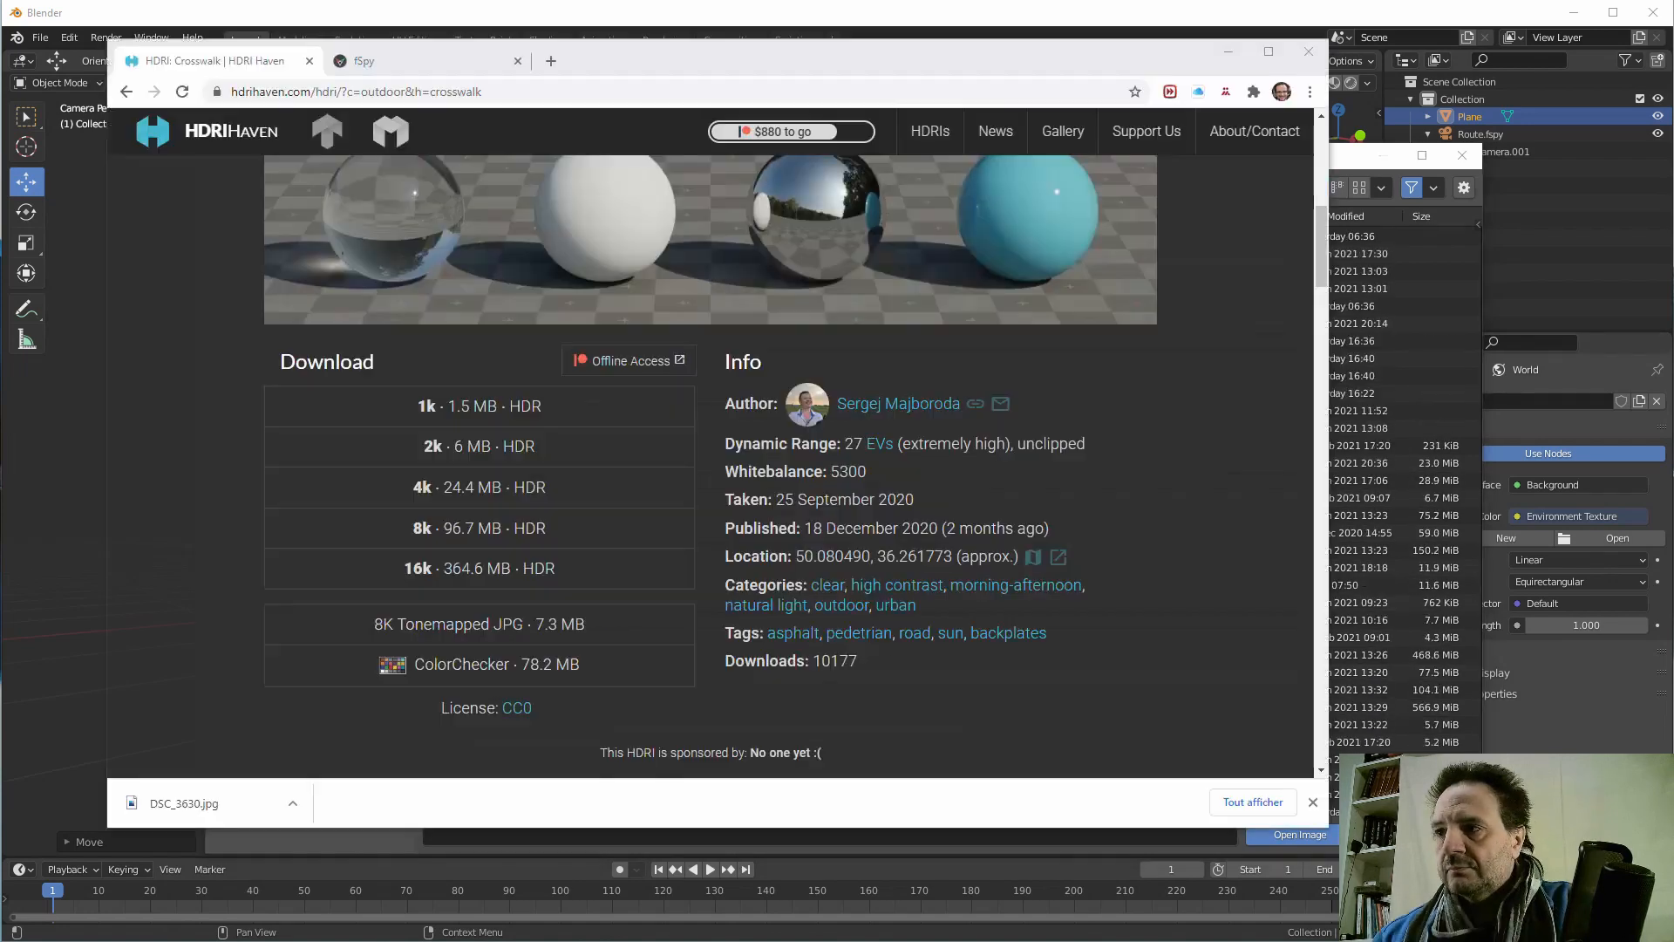
scroll(542, 486, "up", 3)
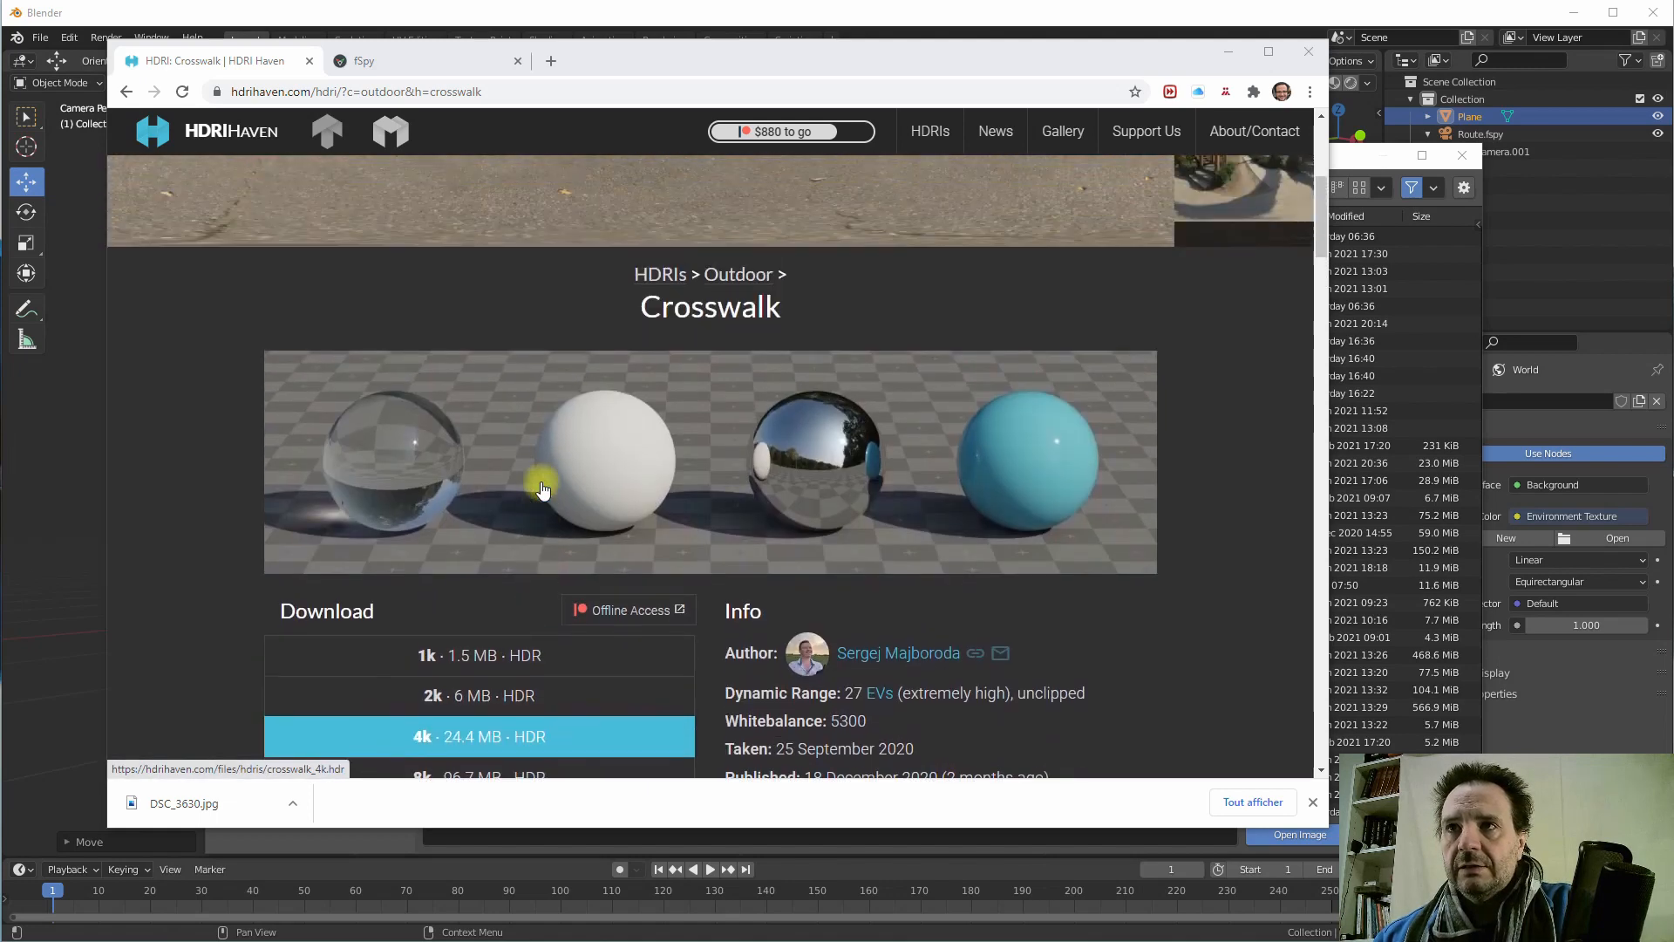
scroll(545, 392, "down", 2)
scroll(389, 452, "down", 3)
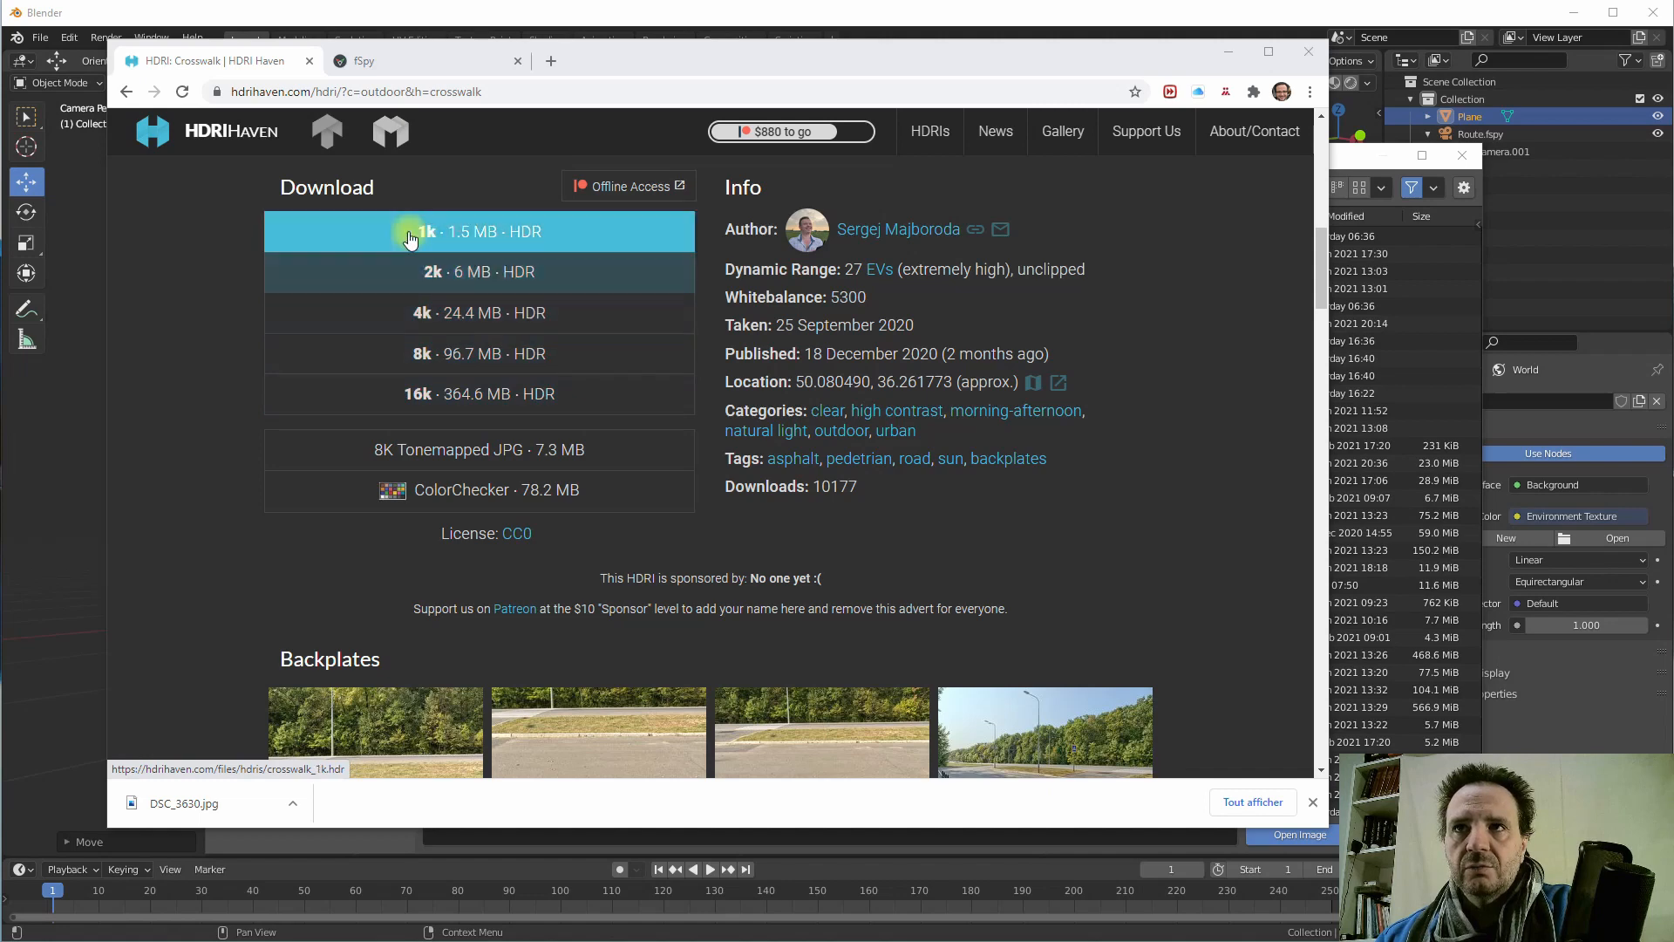
left_click(464, 319)
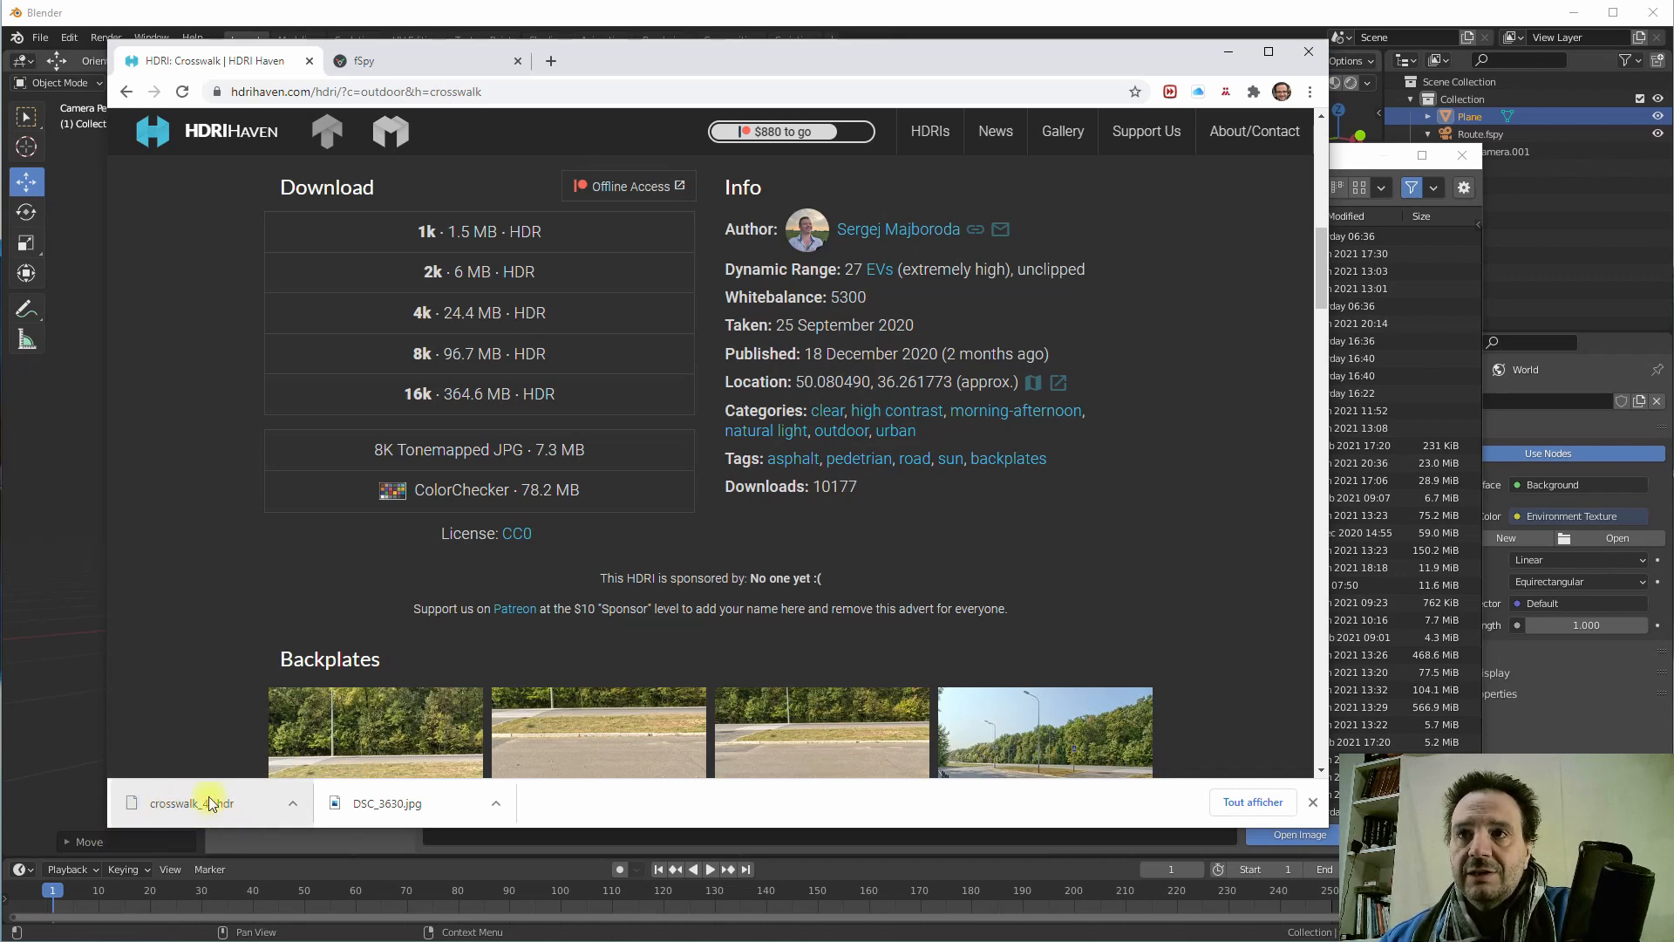
- Return to the image browser in Blender, sort the Downloads files by date and load crosswalk_4k.hdr as the world's environment texture
left_click(1227, 51)
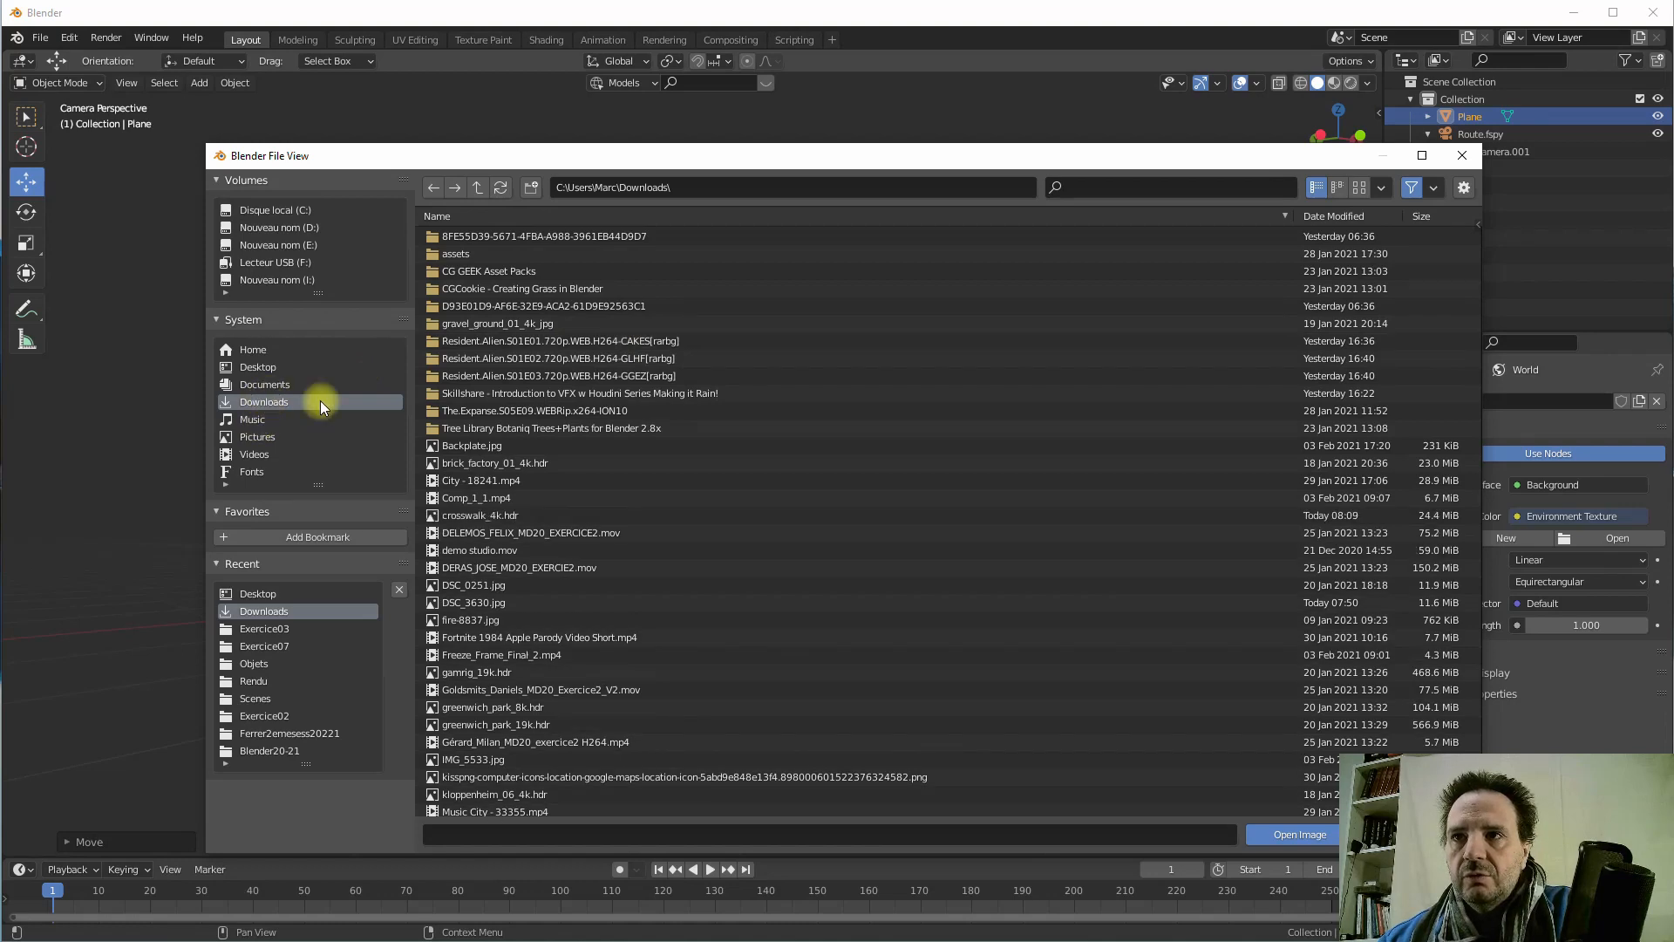
scroll(576, 619, "down", 4)
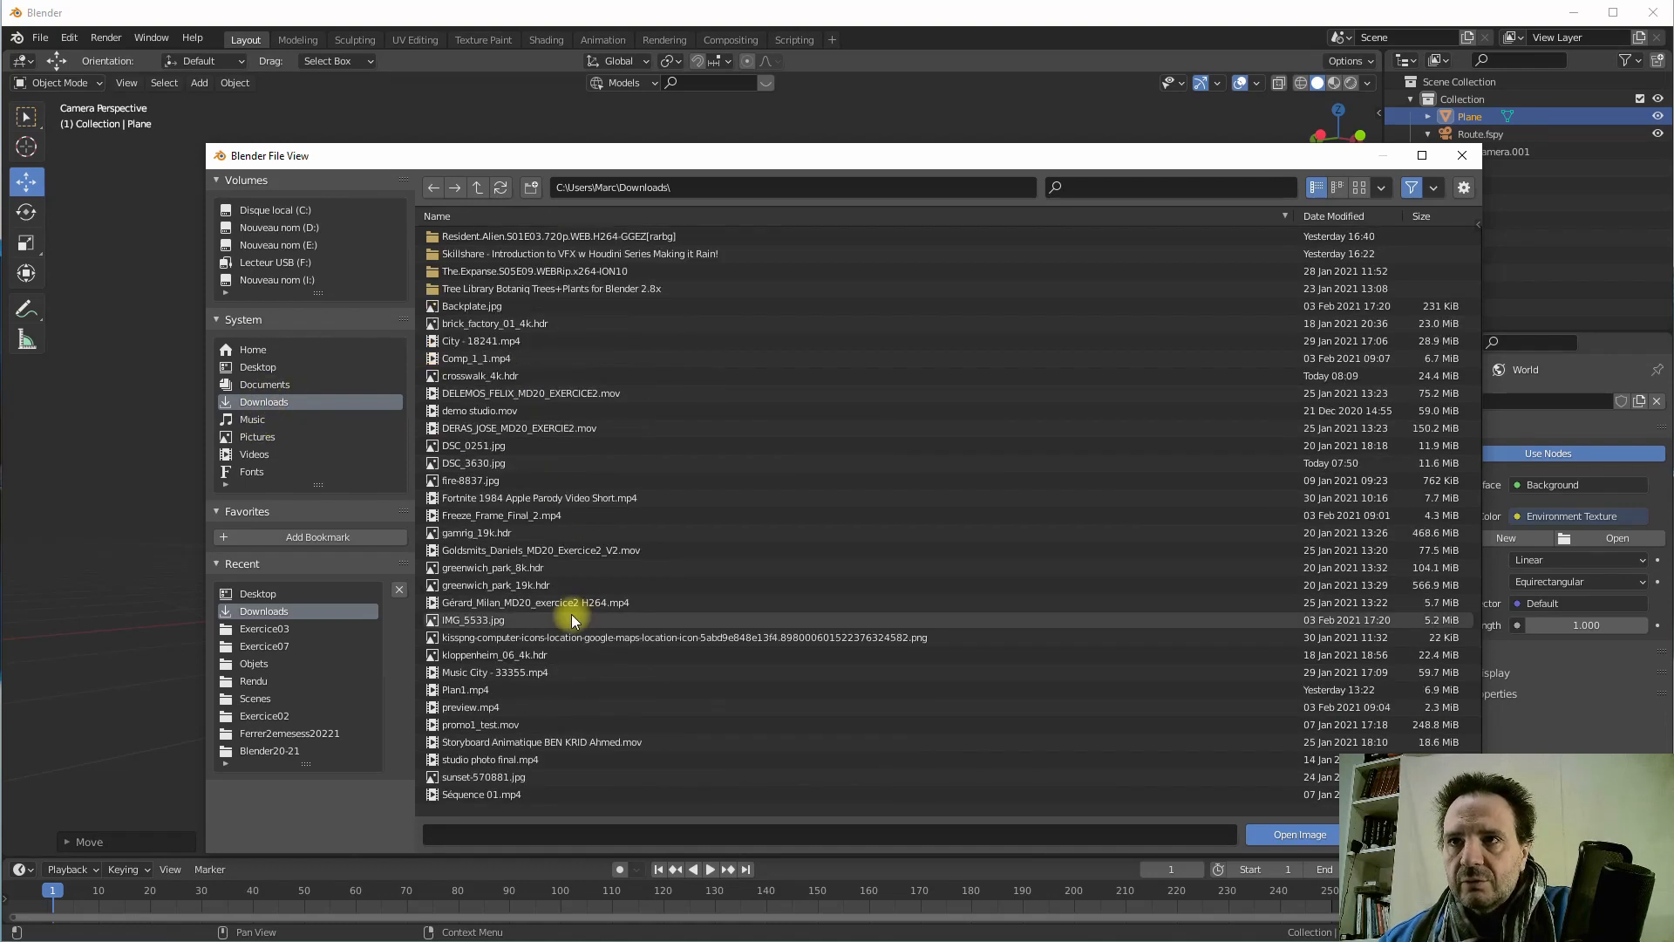
scroll(572, 619, "up", 4)
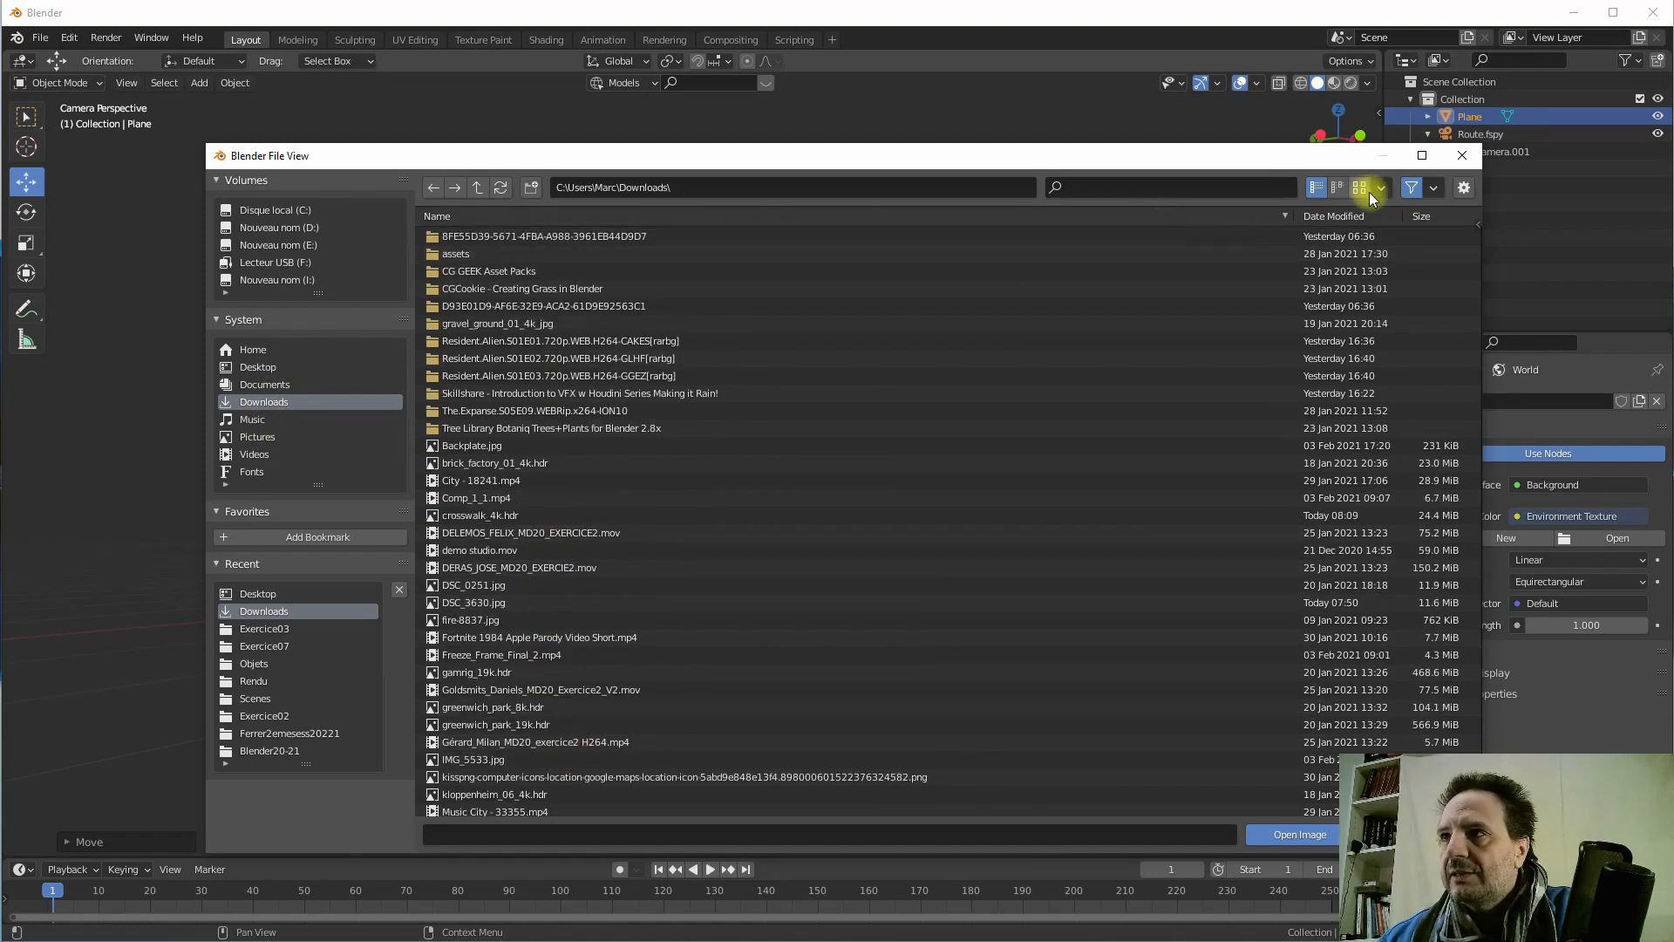
left_click(1337, 218)
left_click(1336, 218)
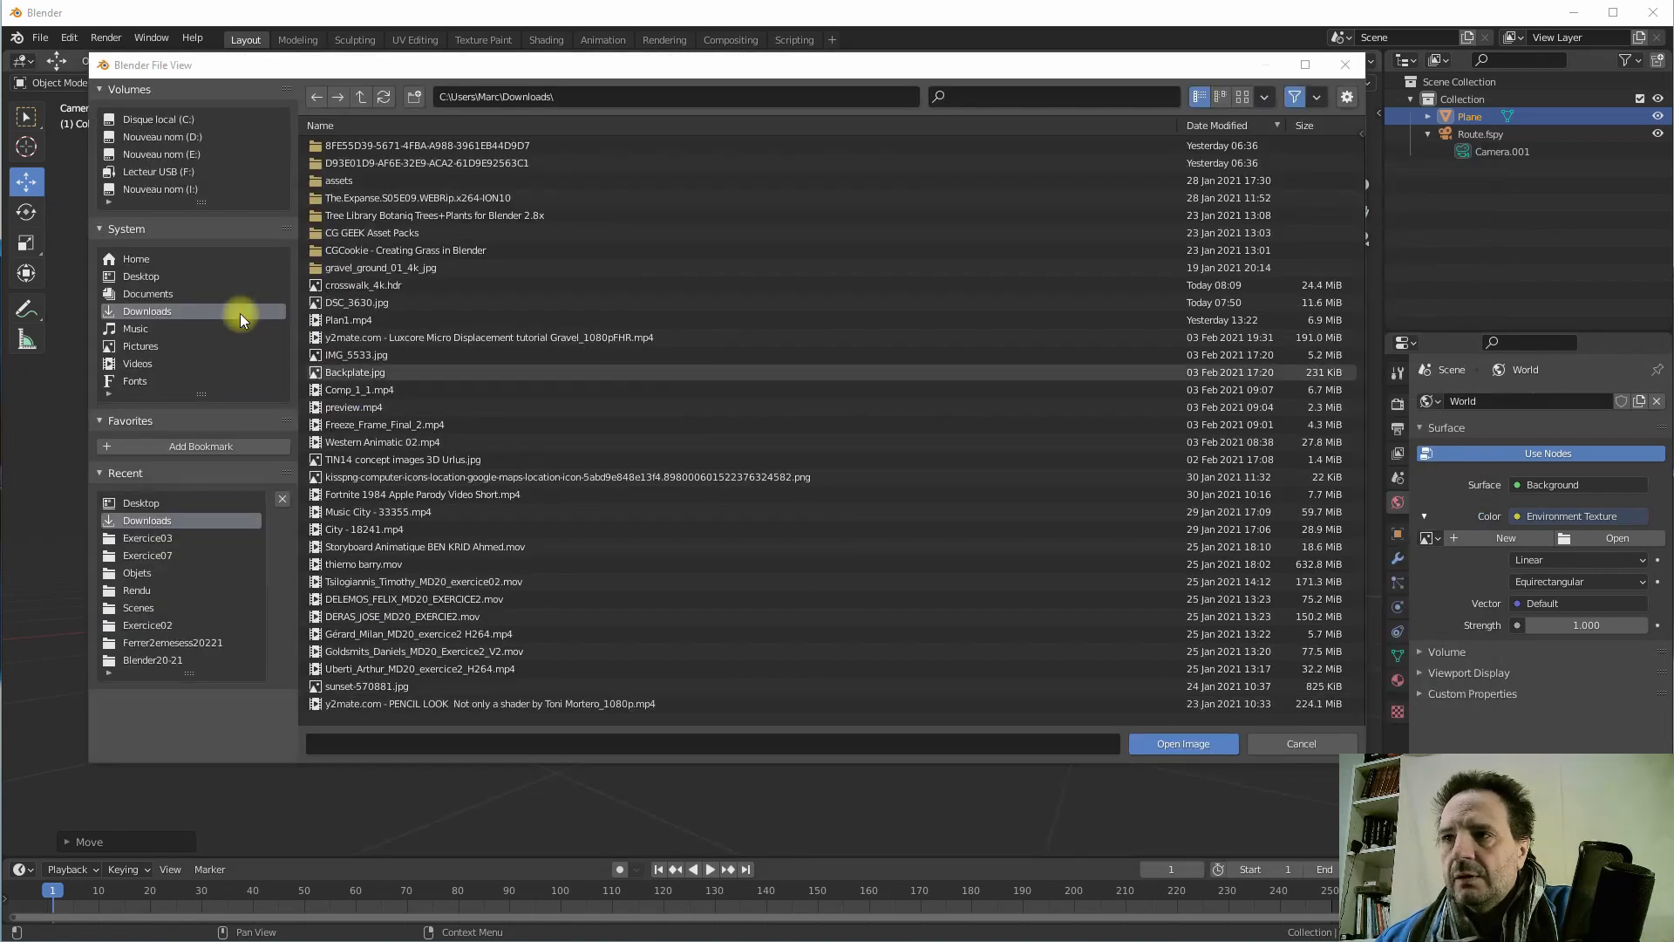
left_click(373, 285)
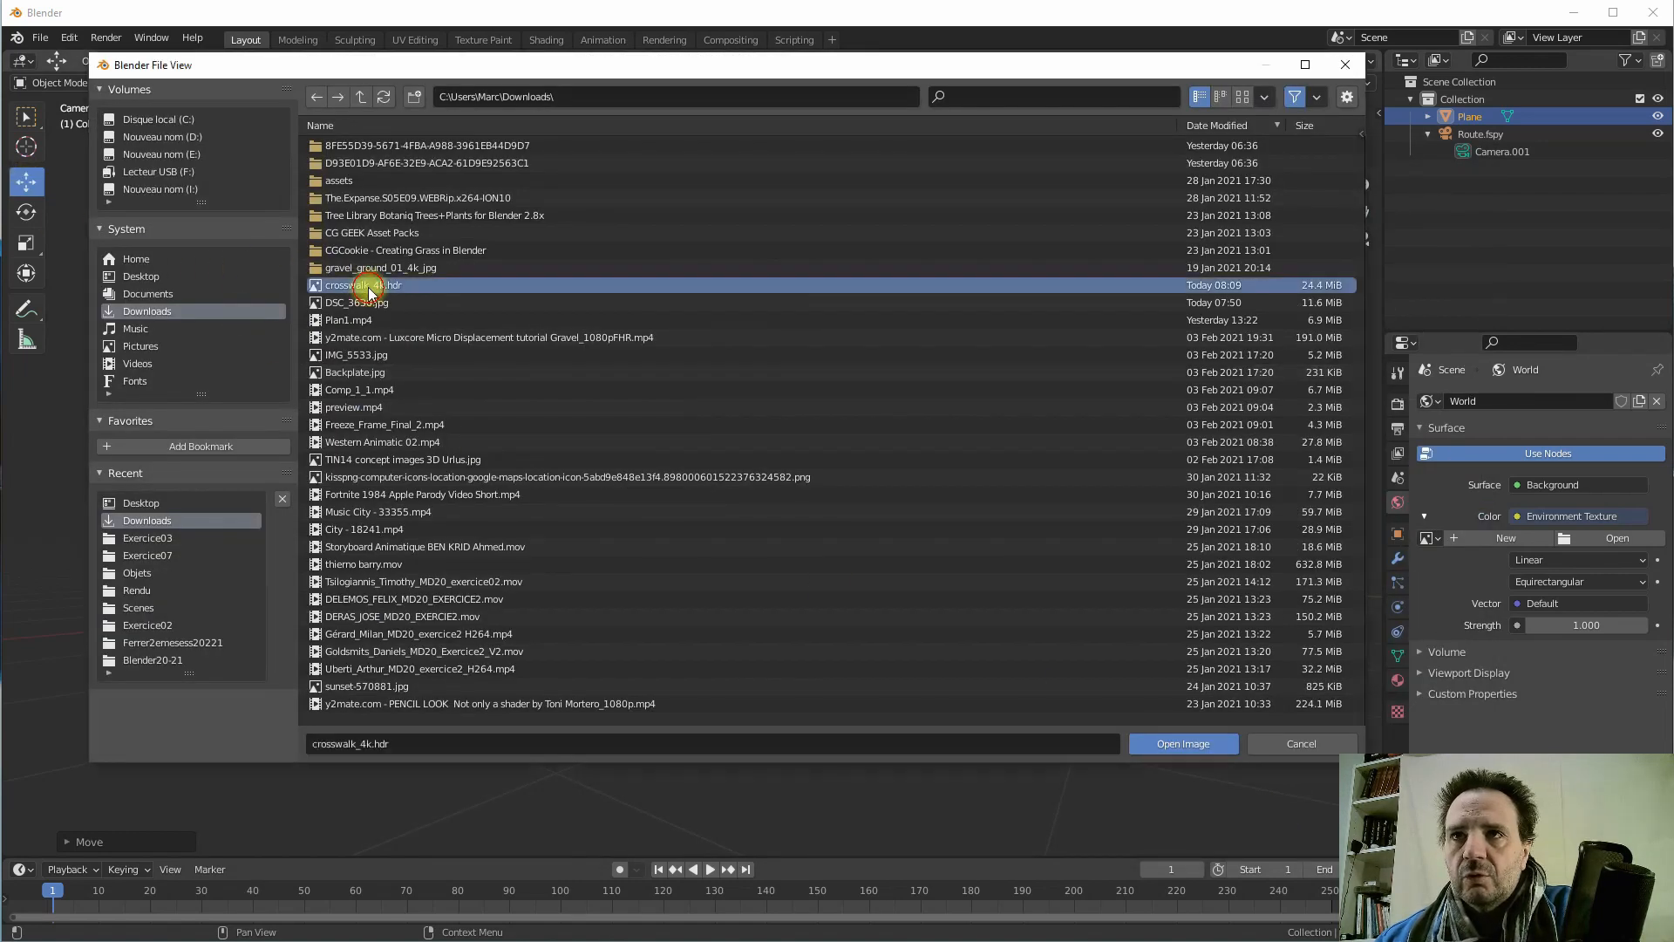
left_click(1195, 744)
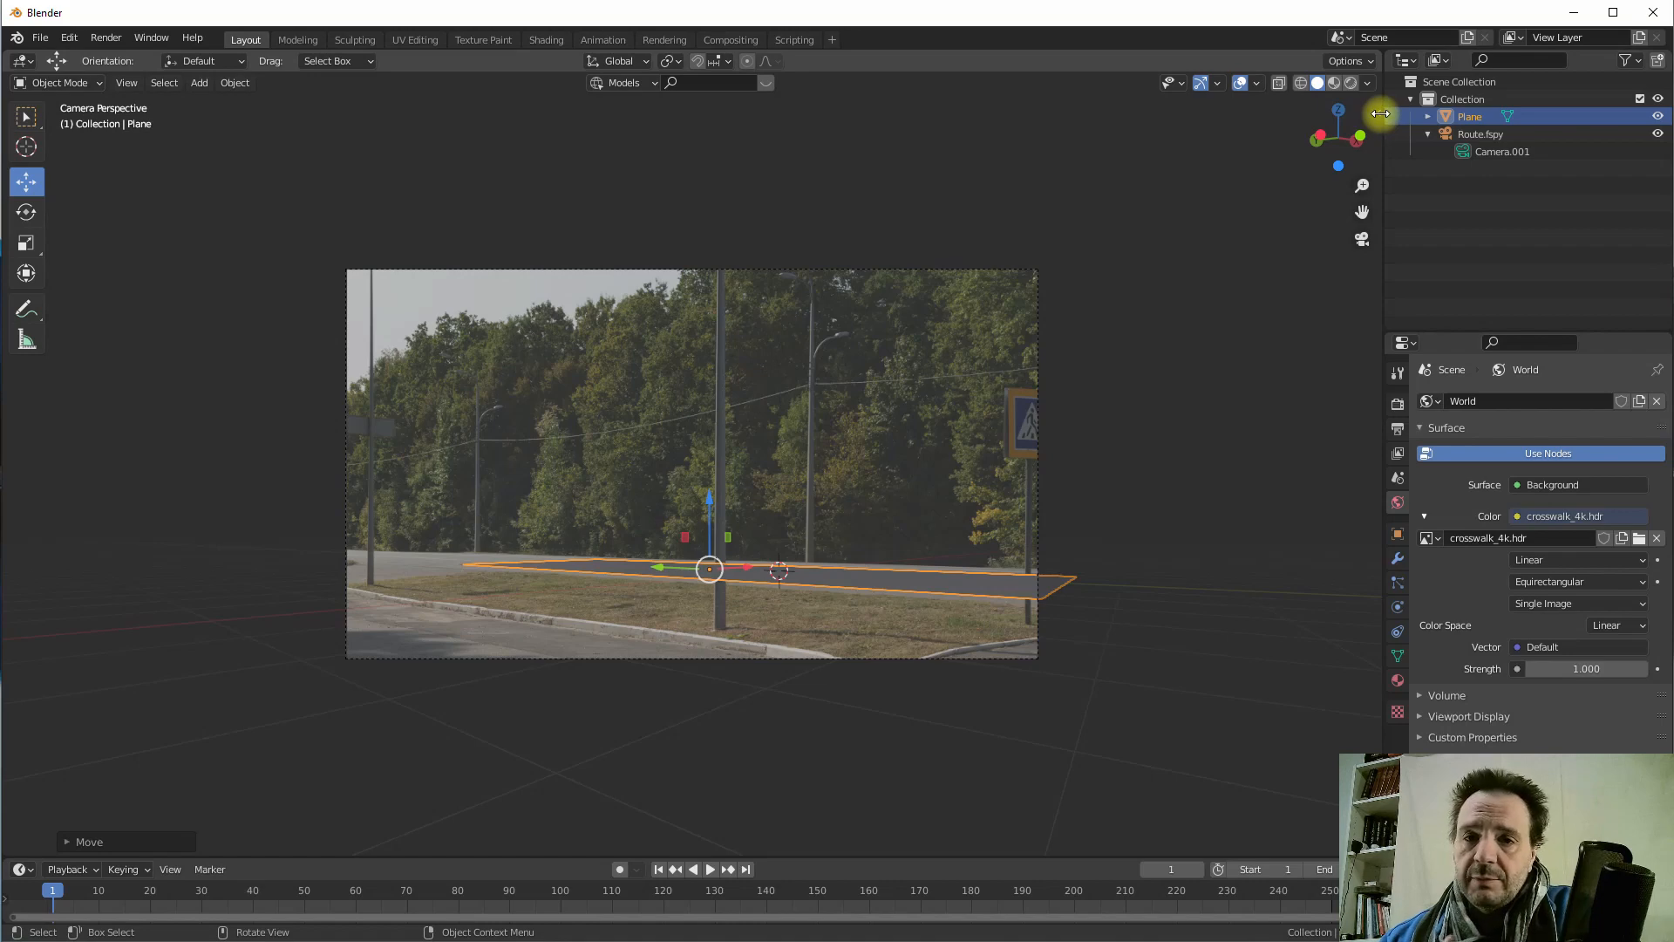
- Show the viewport sidebar and check the add-on preferences for the BlenderKit Online Asset Library with the search filter cleared
key("n")
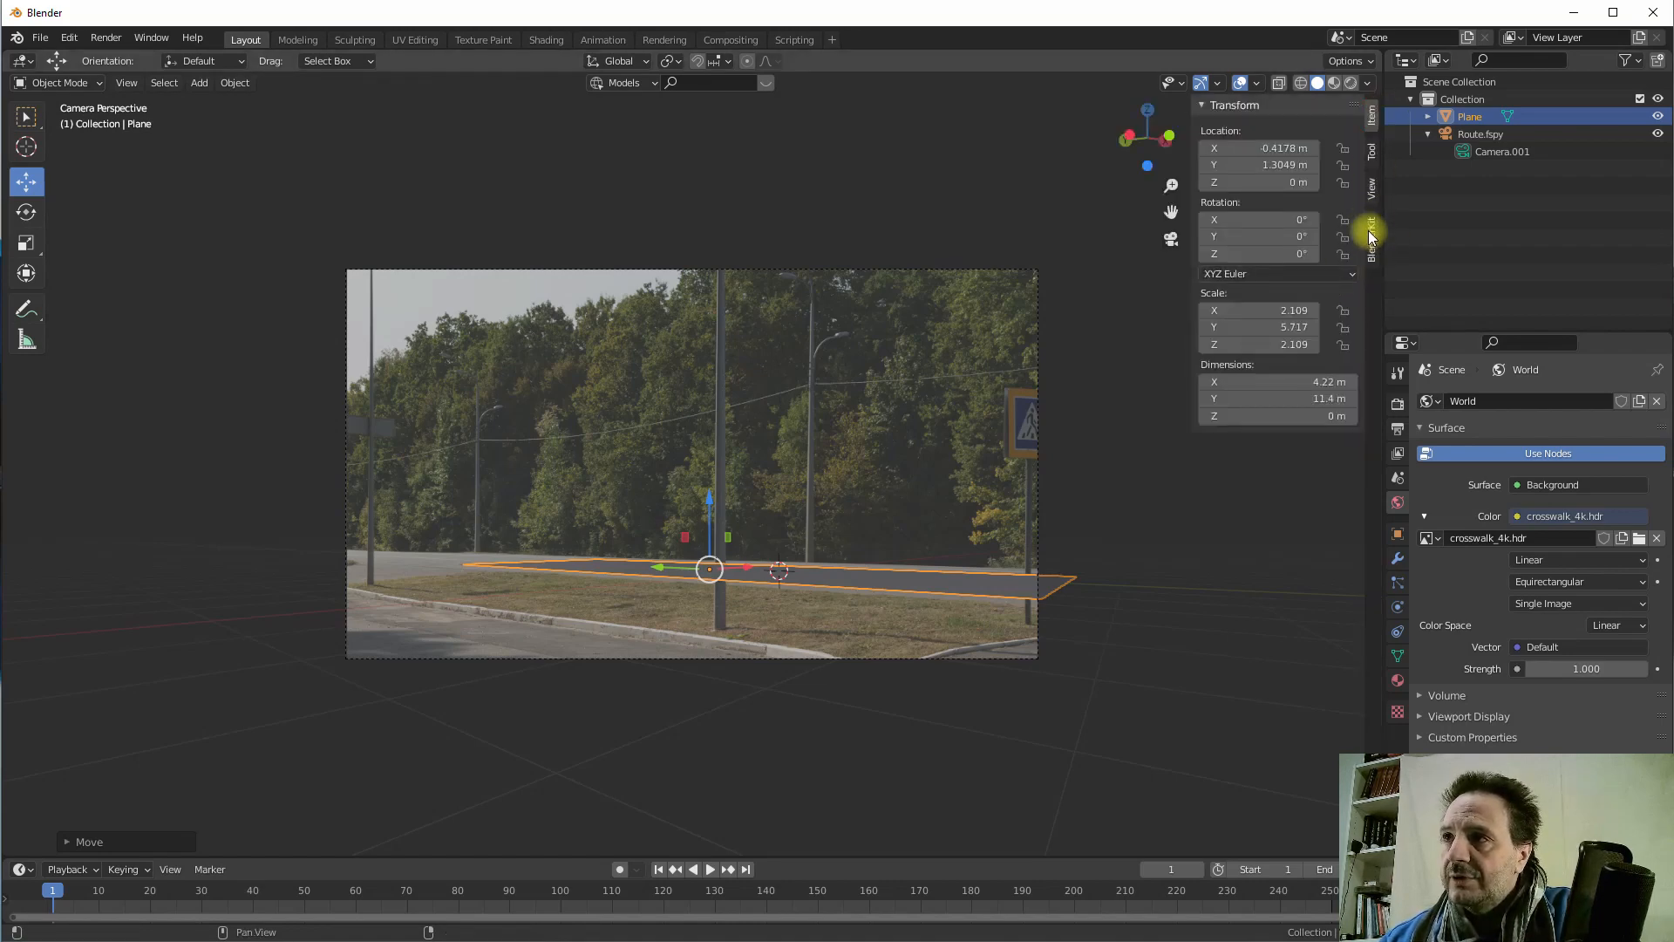
left_click(69, 38)
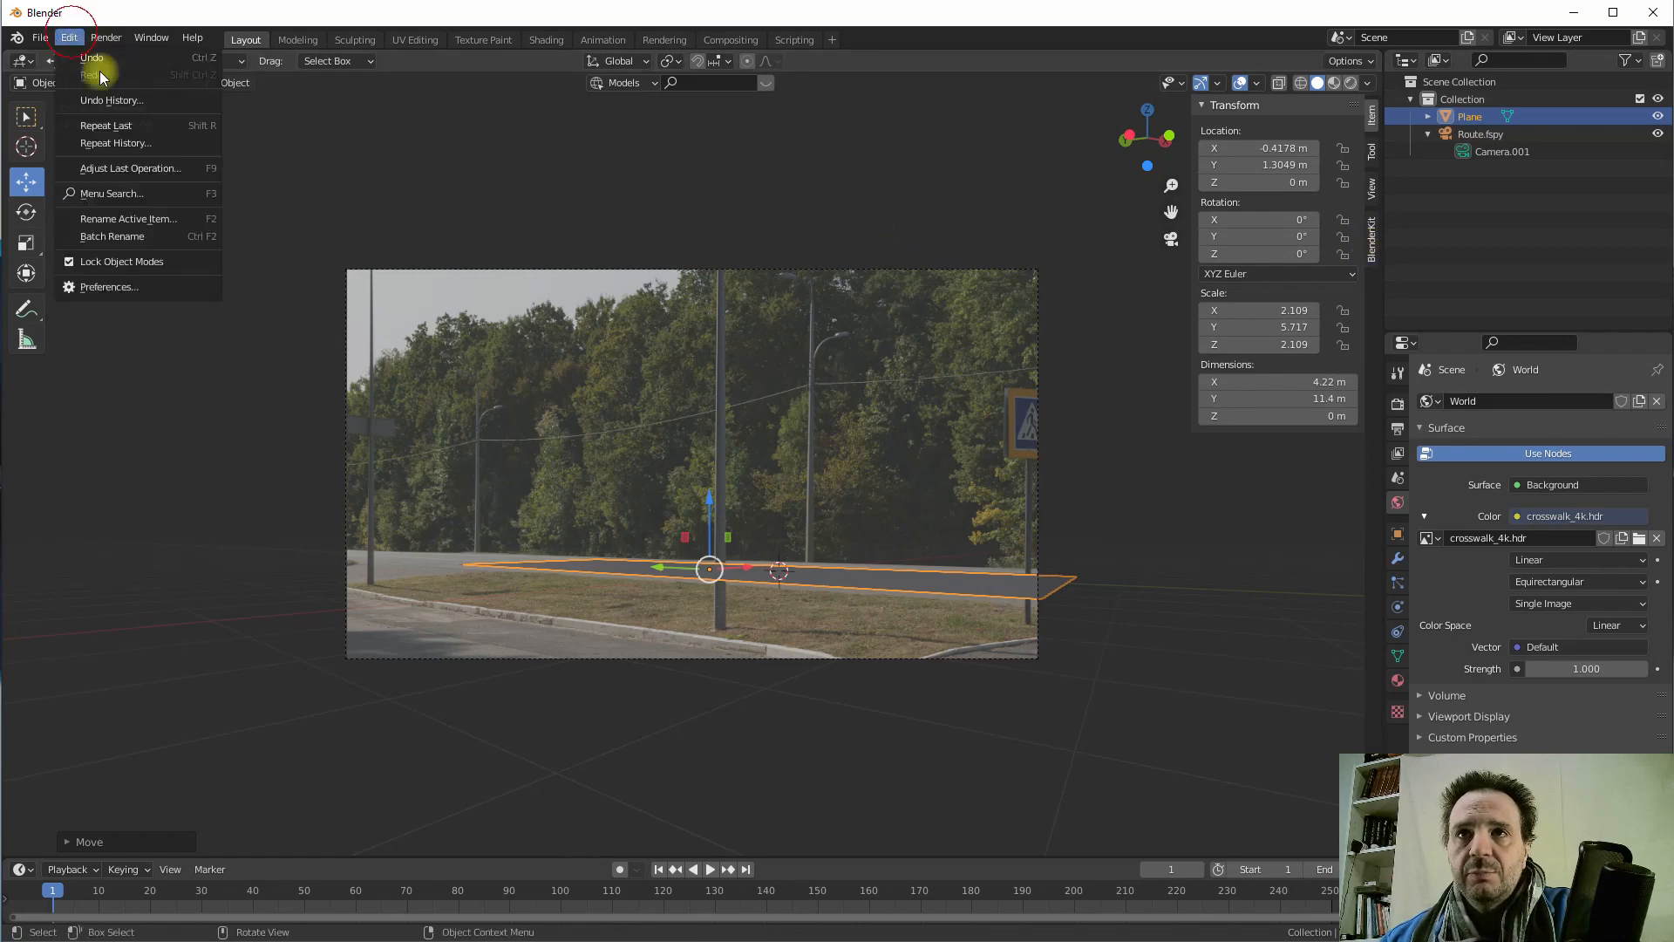
left_click(117, 290)
left_click_drag(254, 134, 359, 162)
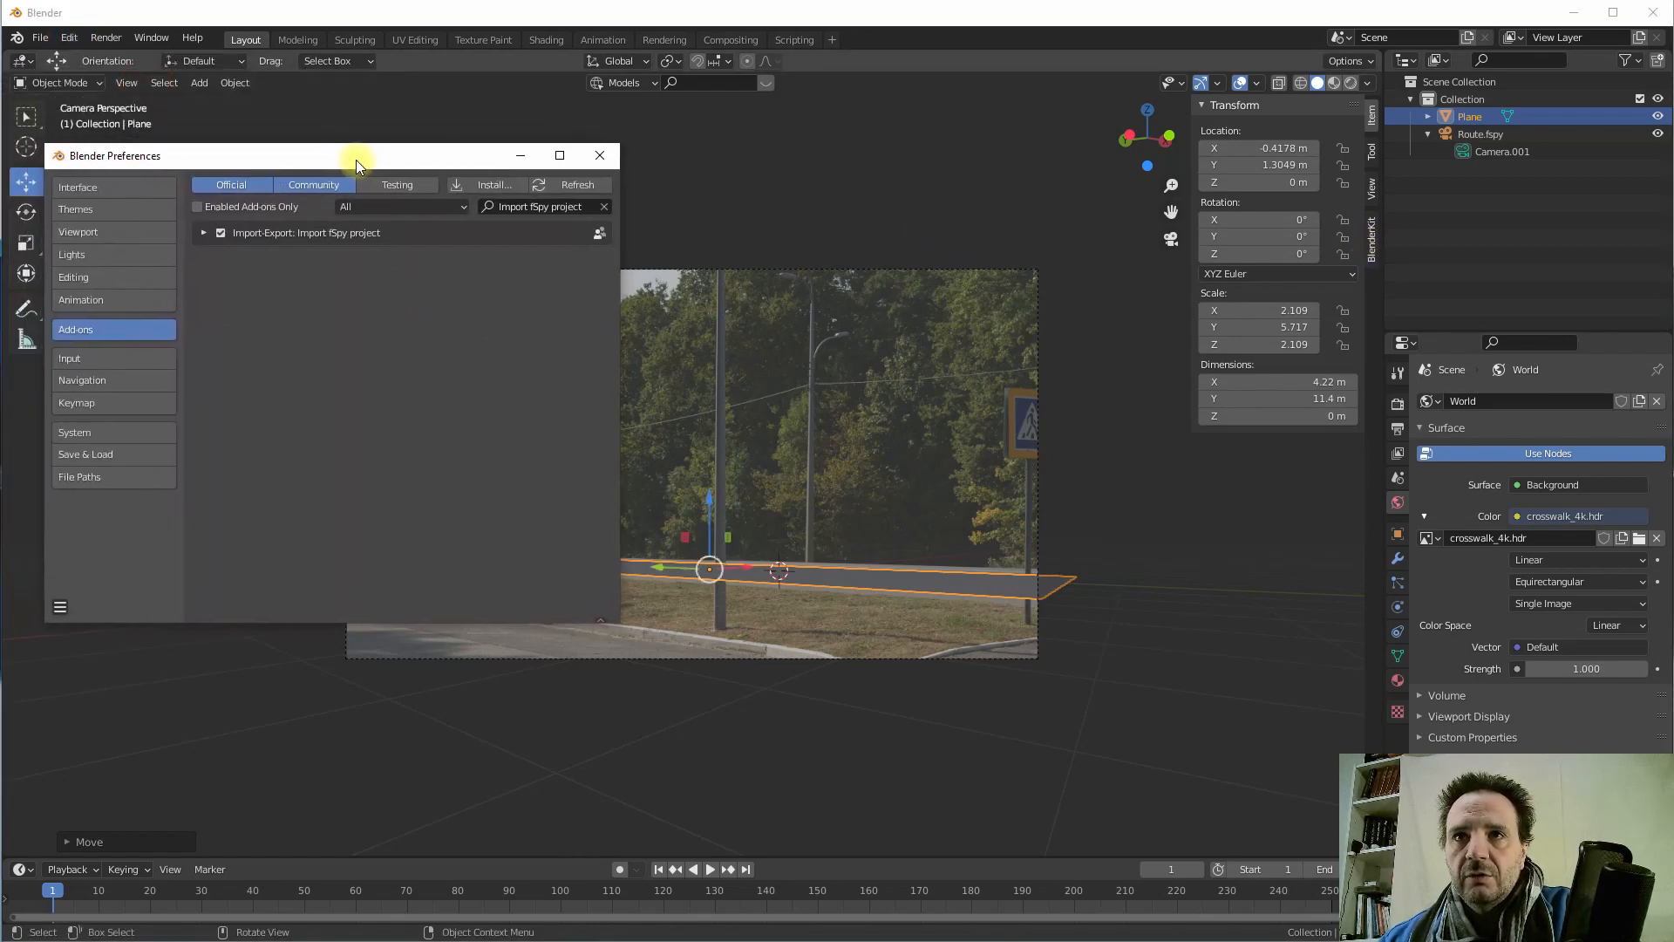
left_click(603, 206)
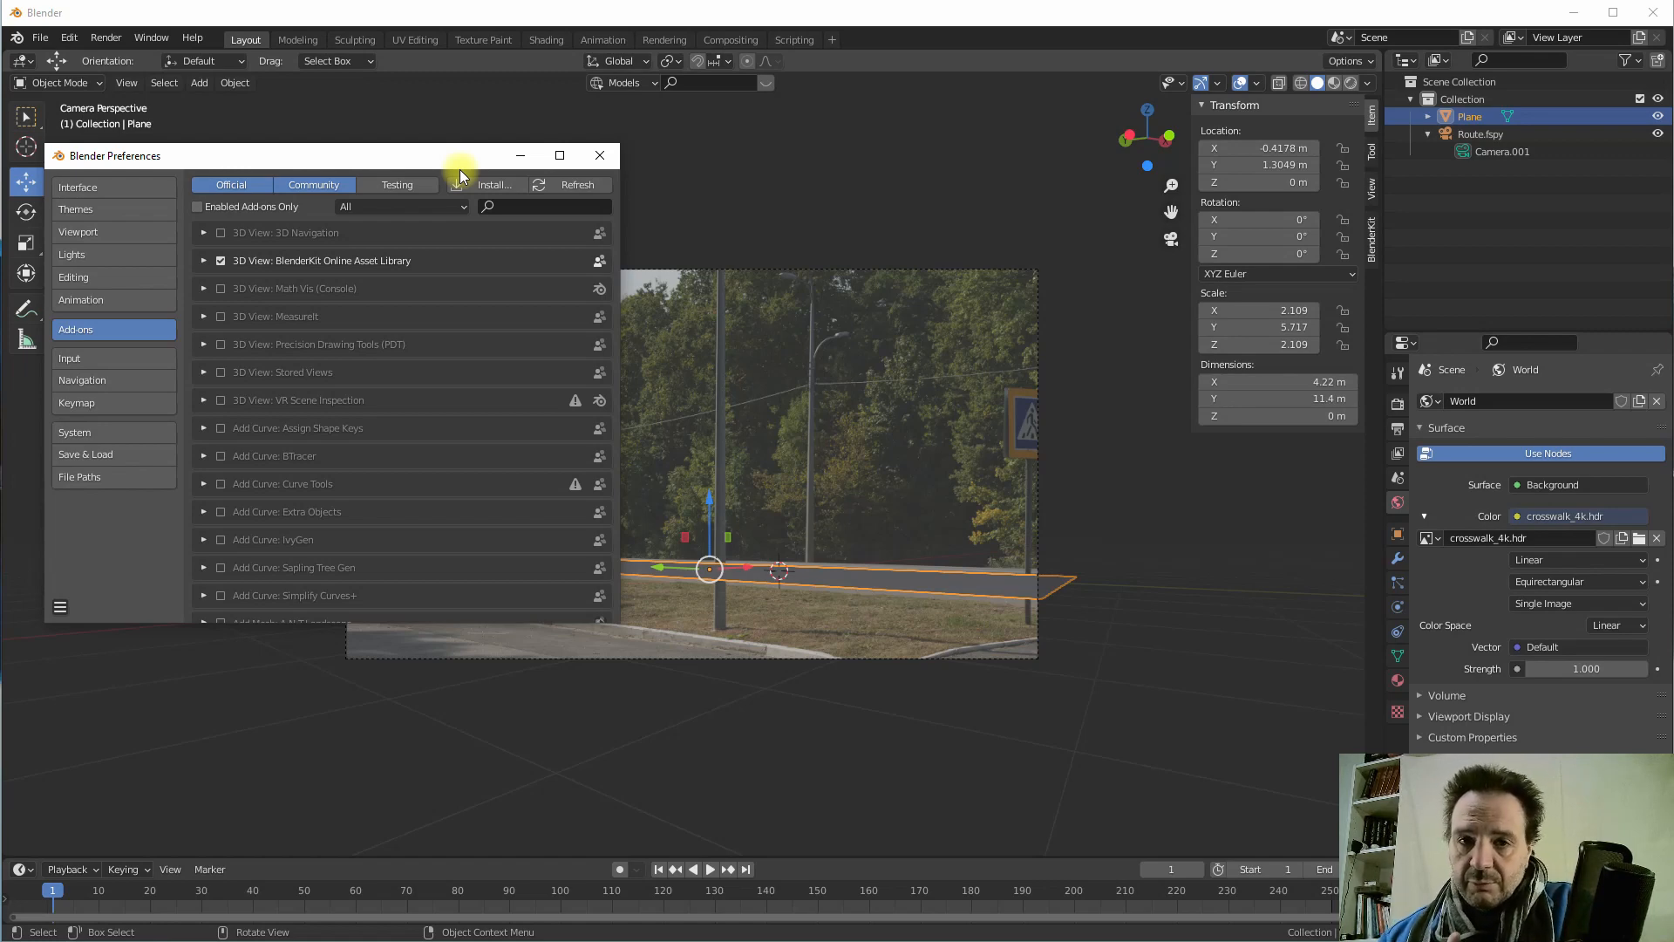
left_click_drag(428, 162, 445, 162)
left_click(618, 157)
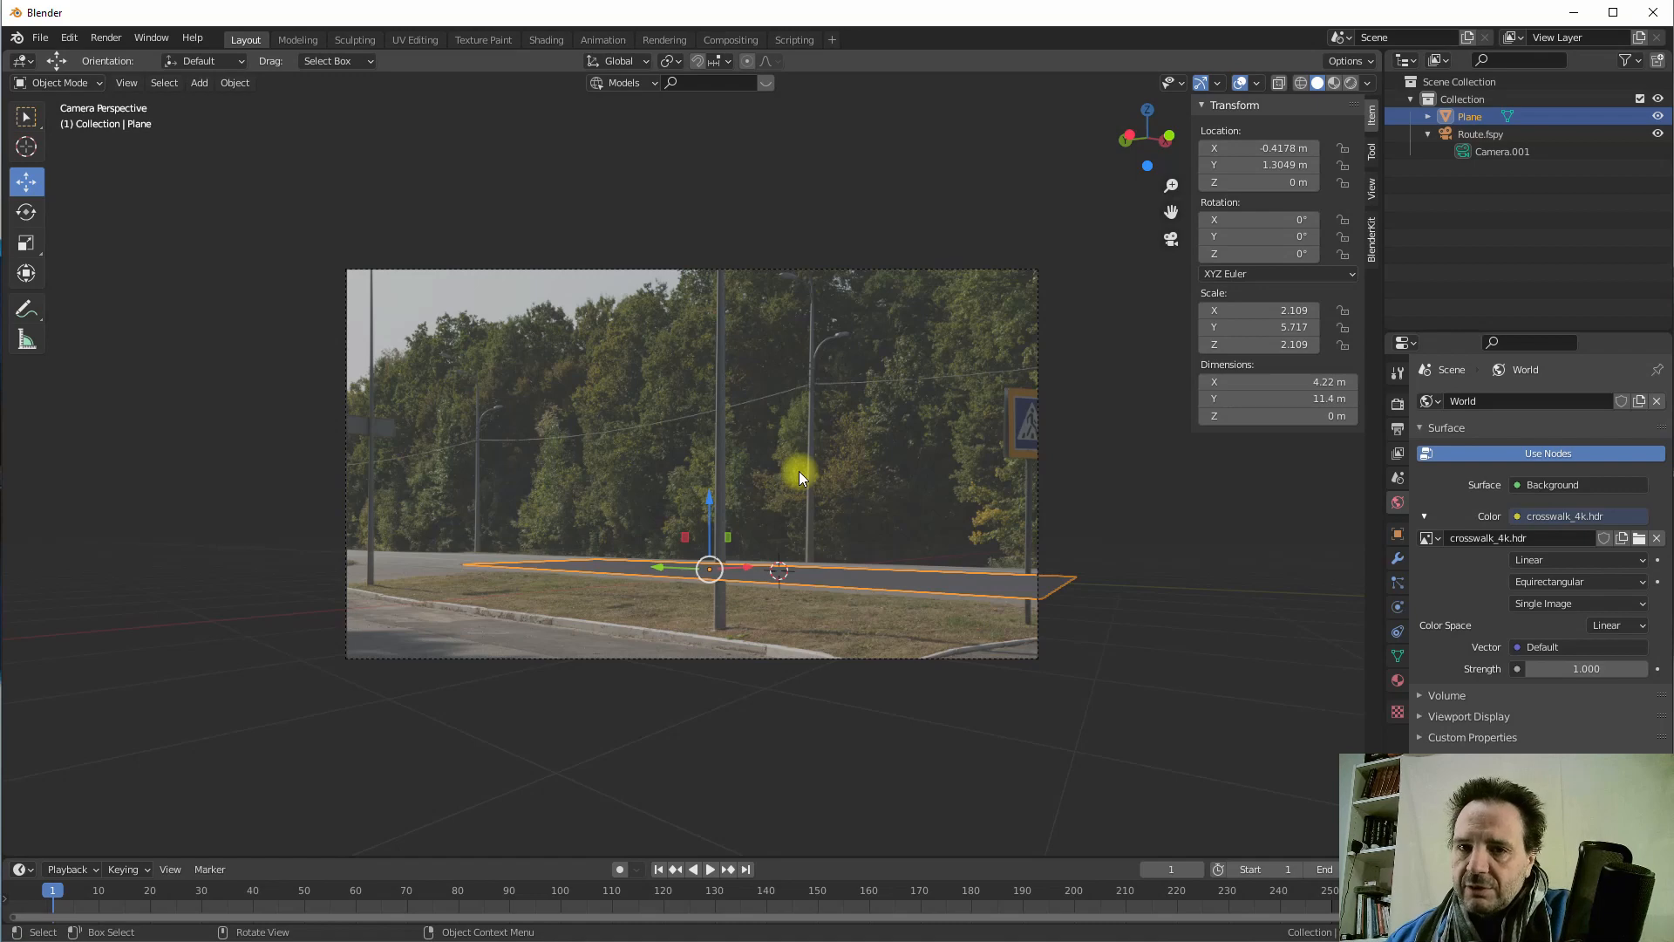
- Limit the BlenderKit model search to free assets in the Transport category
left_click(1371, 237)
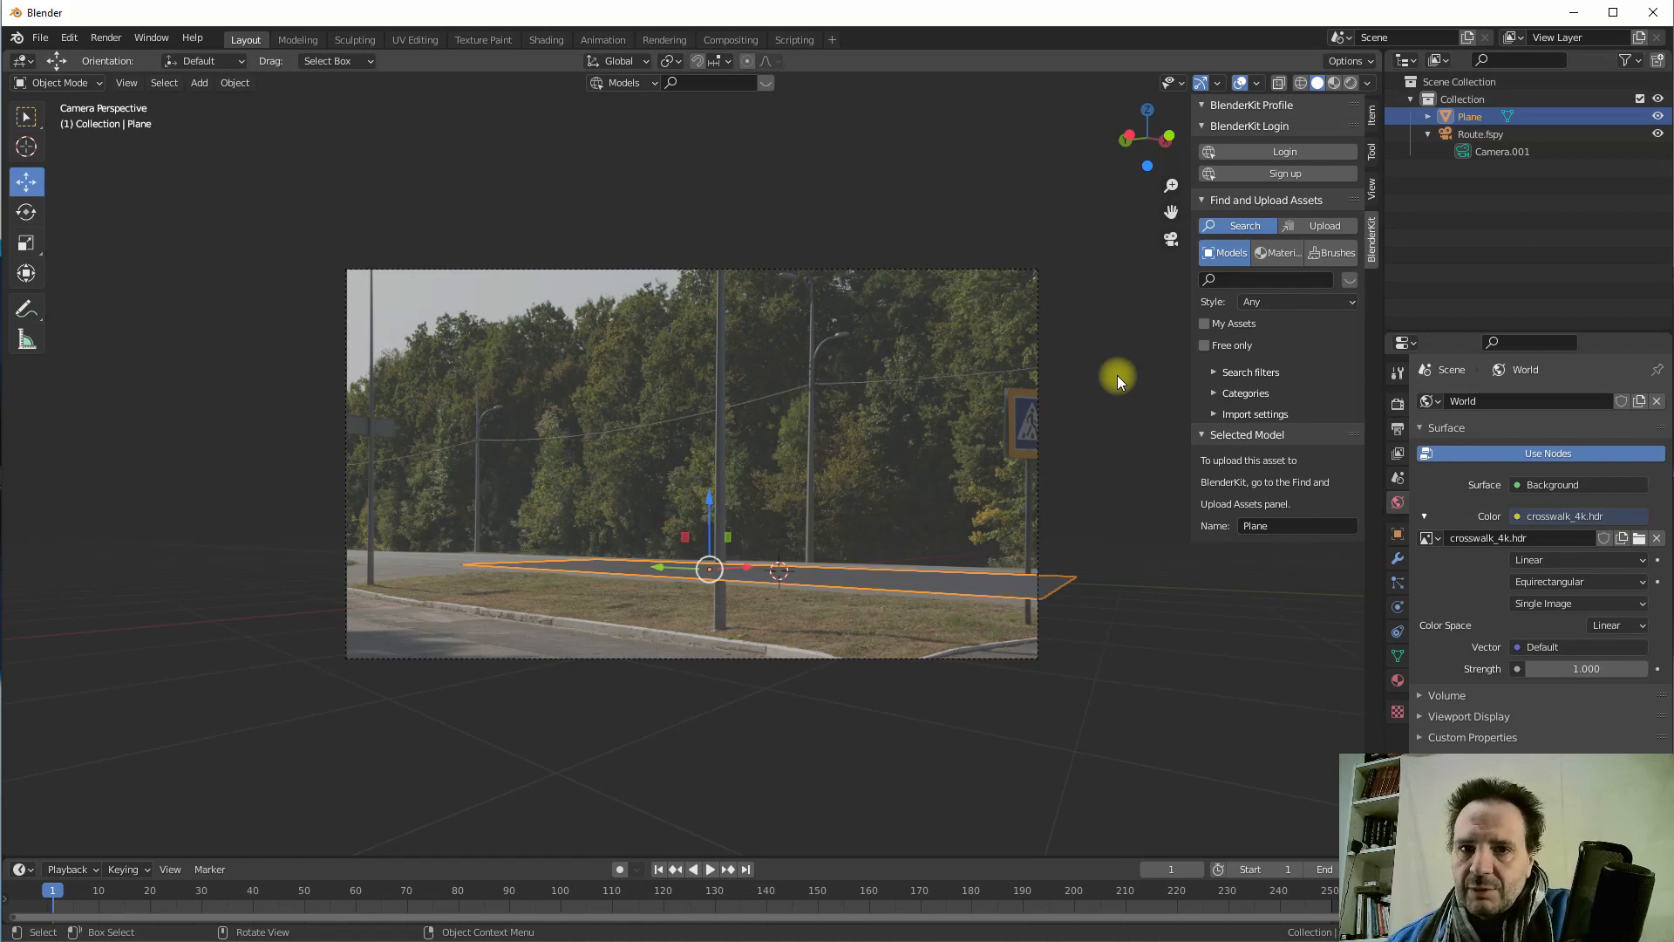
left_click(1205, 345)
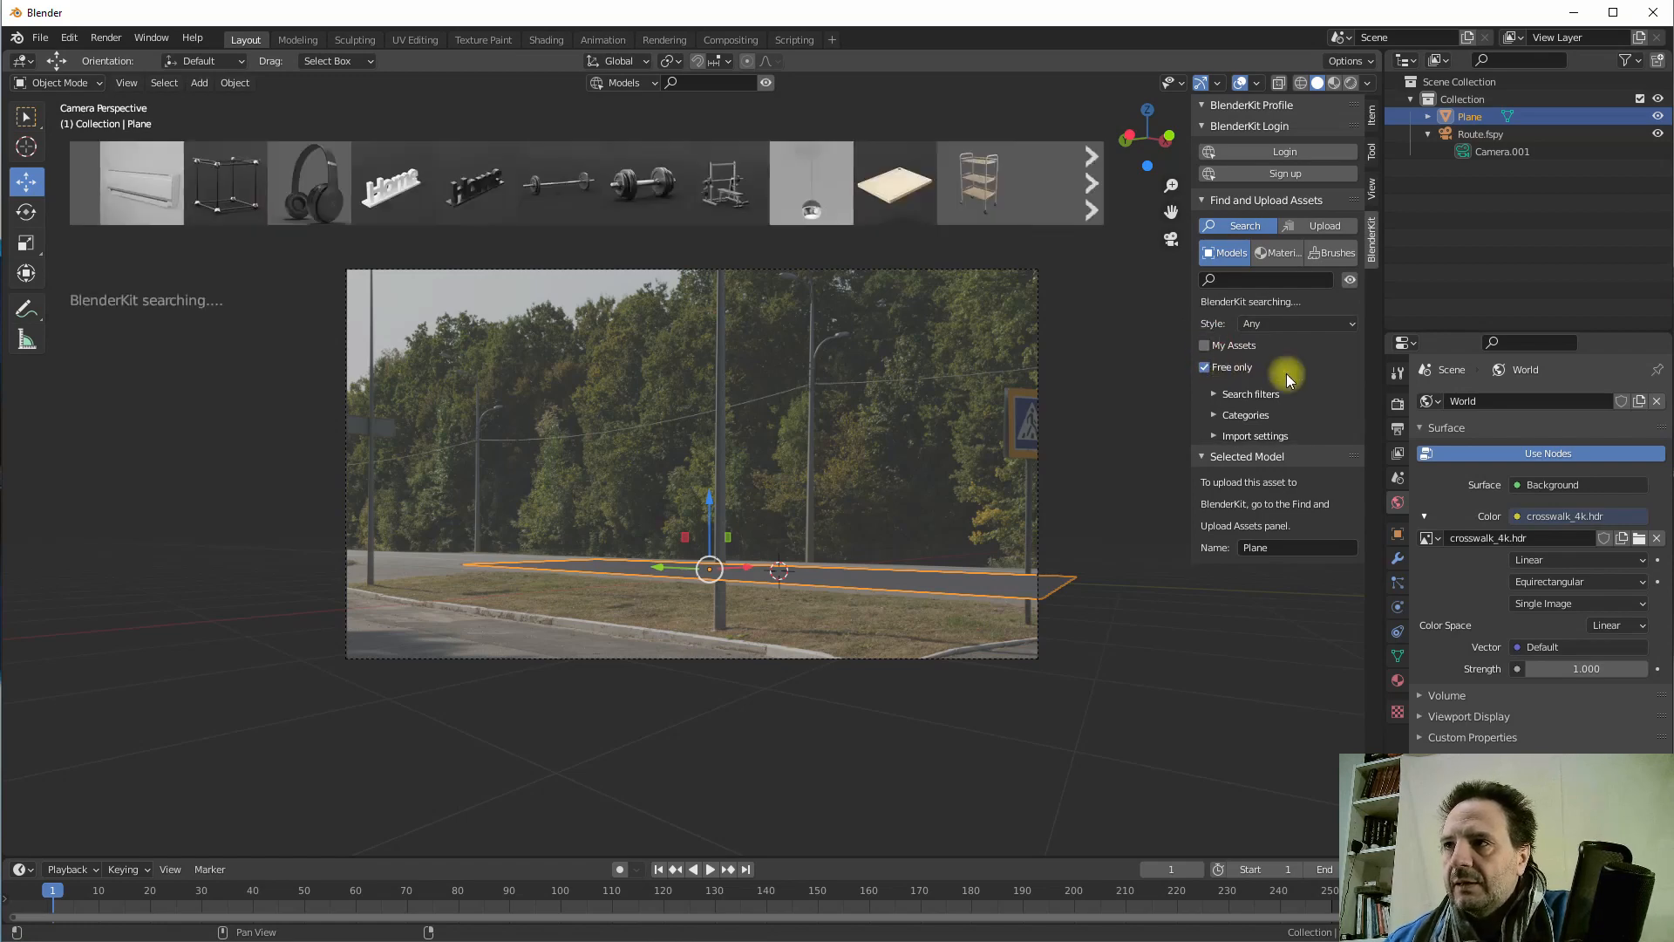
left_click(1217, 411)
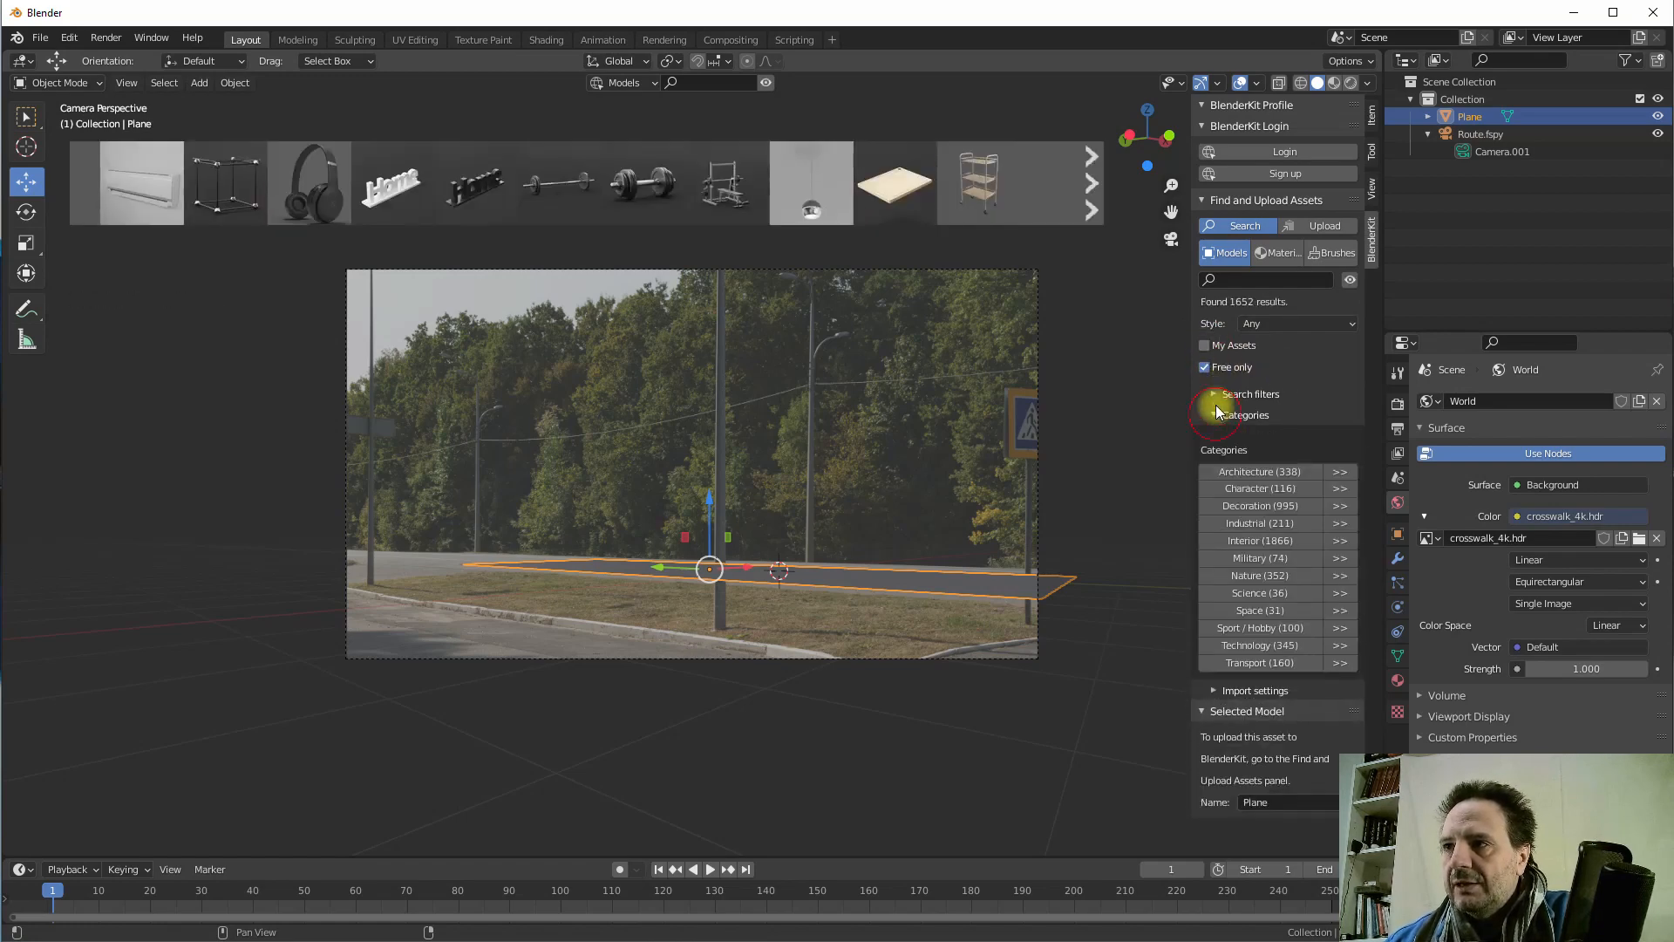
left_click(1249, 664)
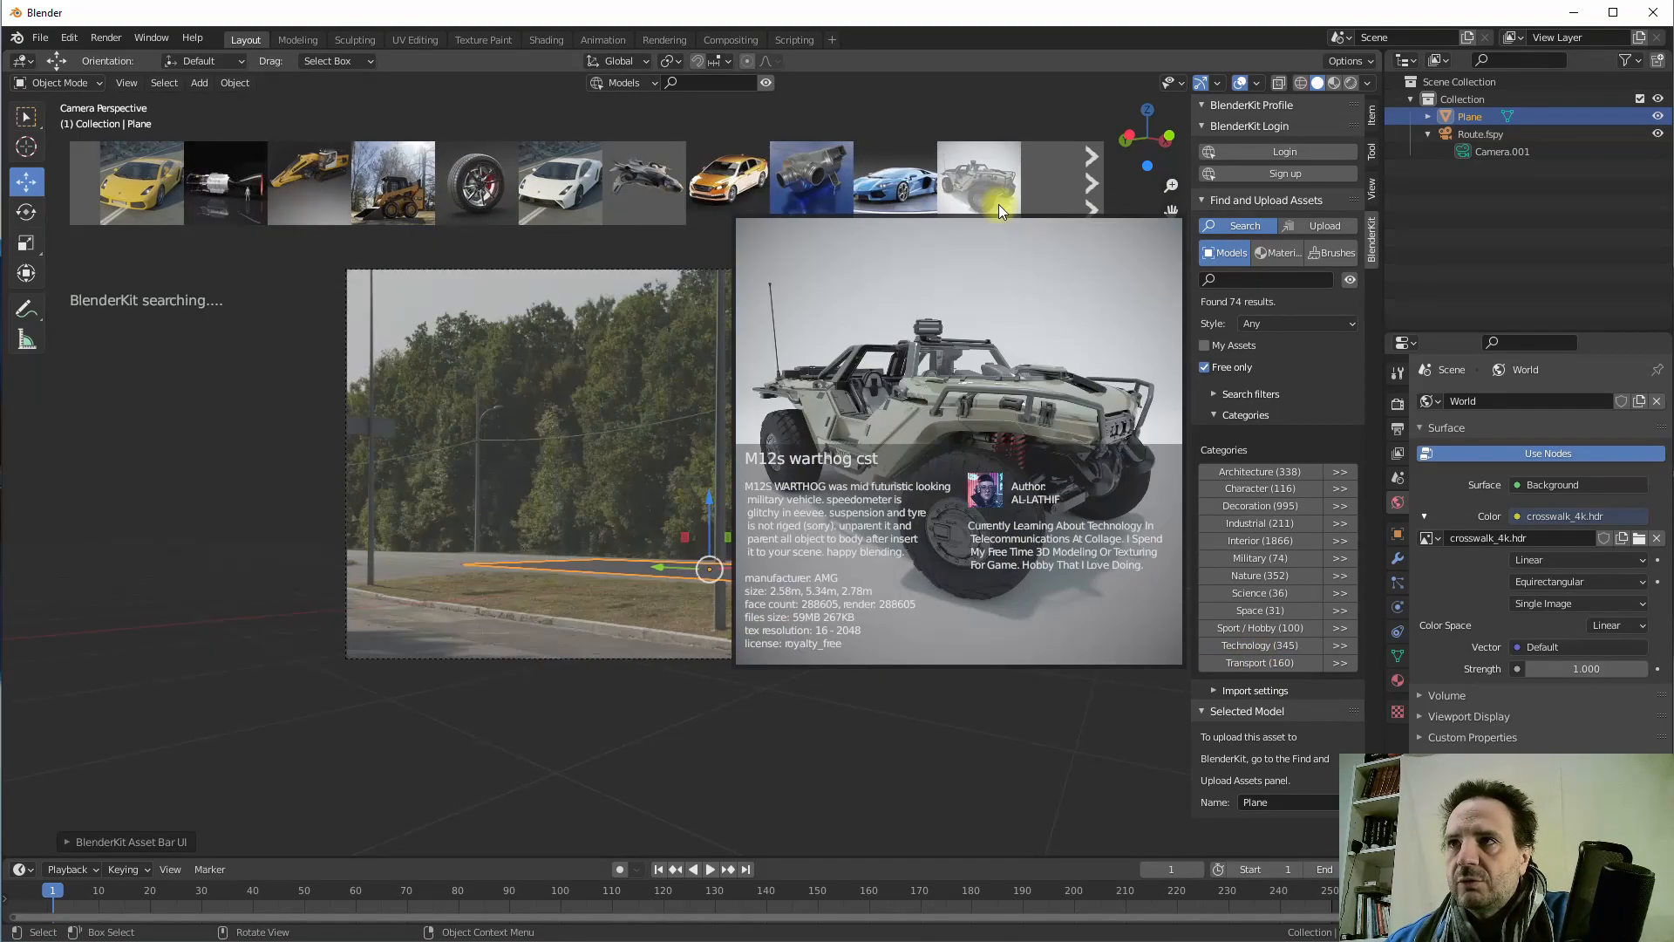
- Browse further through the found vehicles and place the Lamborghini Terzo Millennio model on the road plane
left_click(1090, 185)
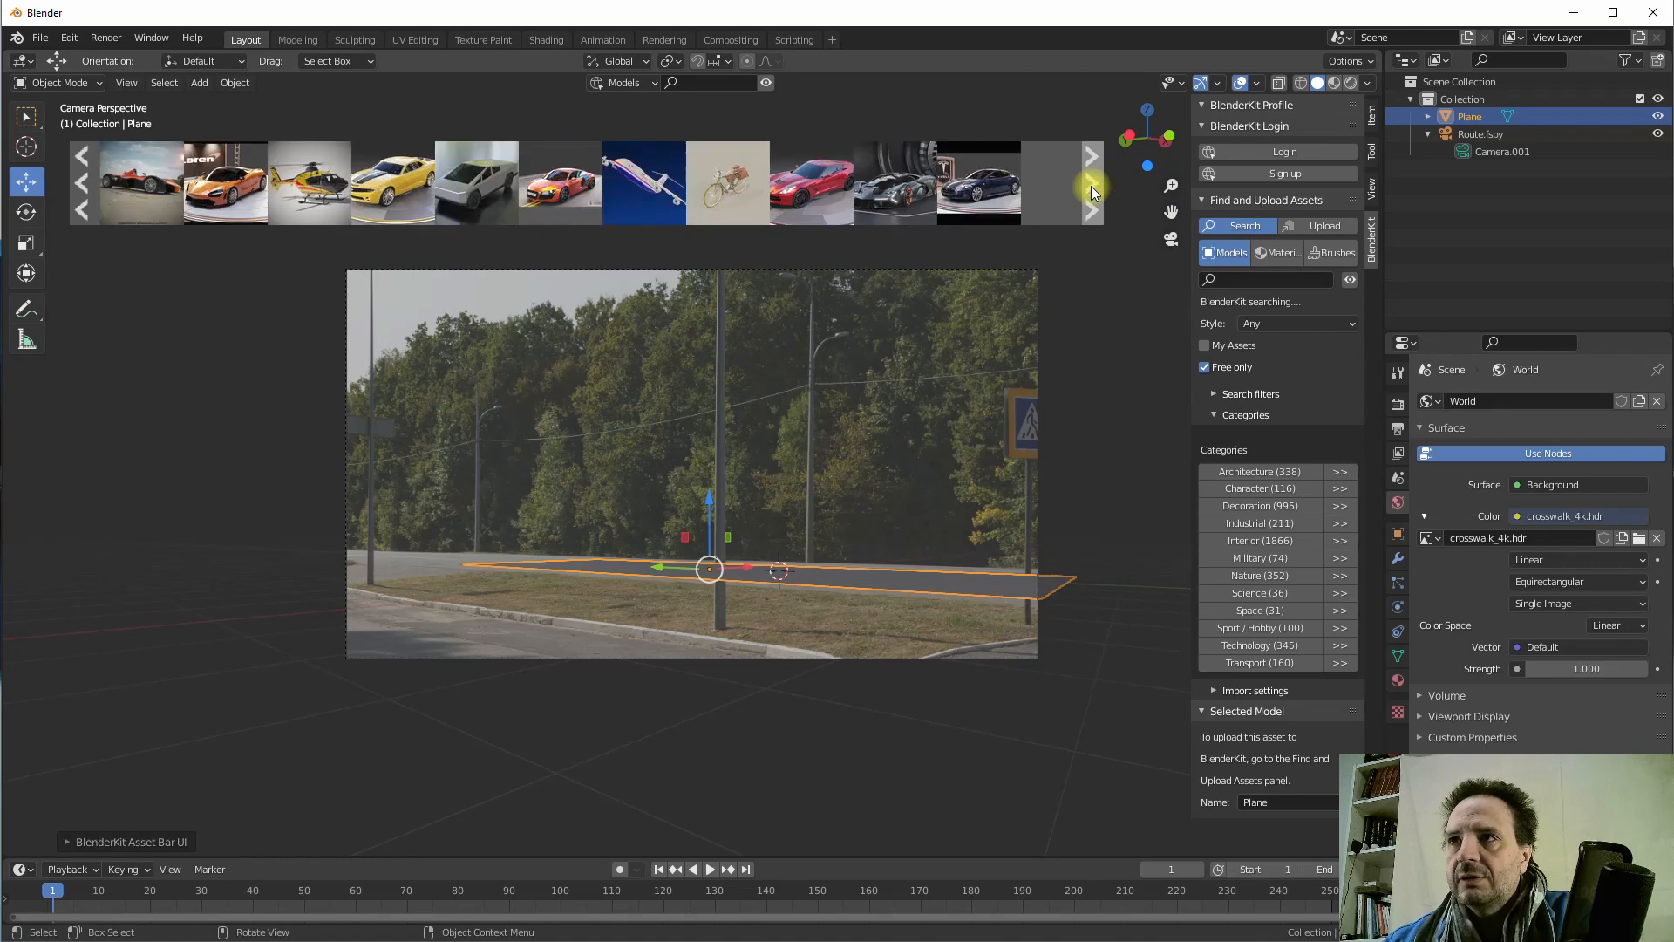
mouse_move(906, 186)
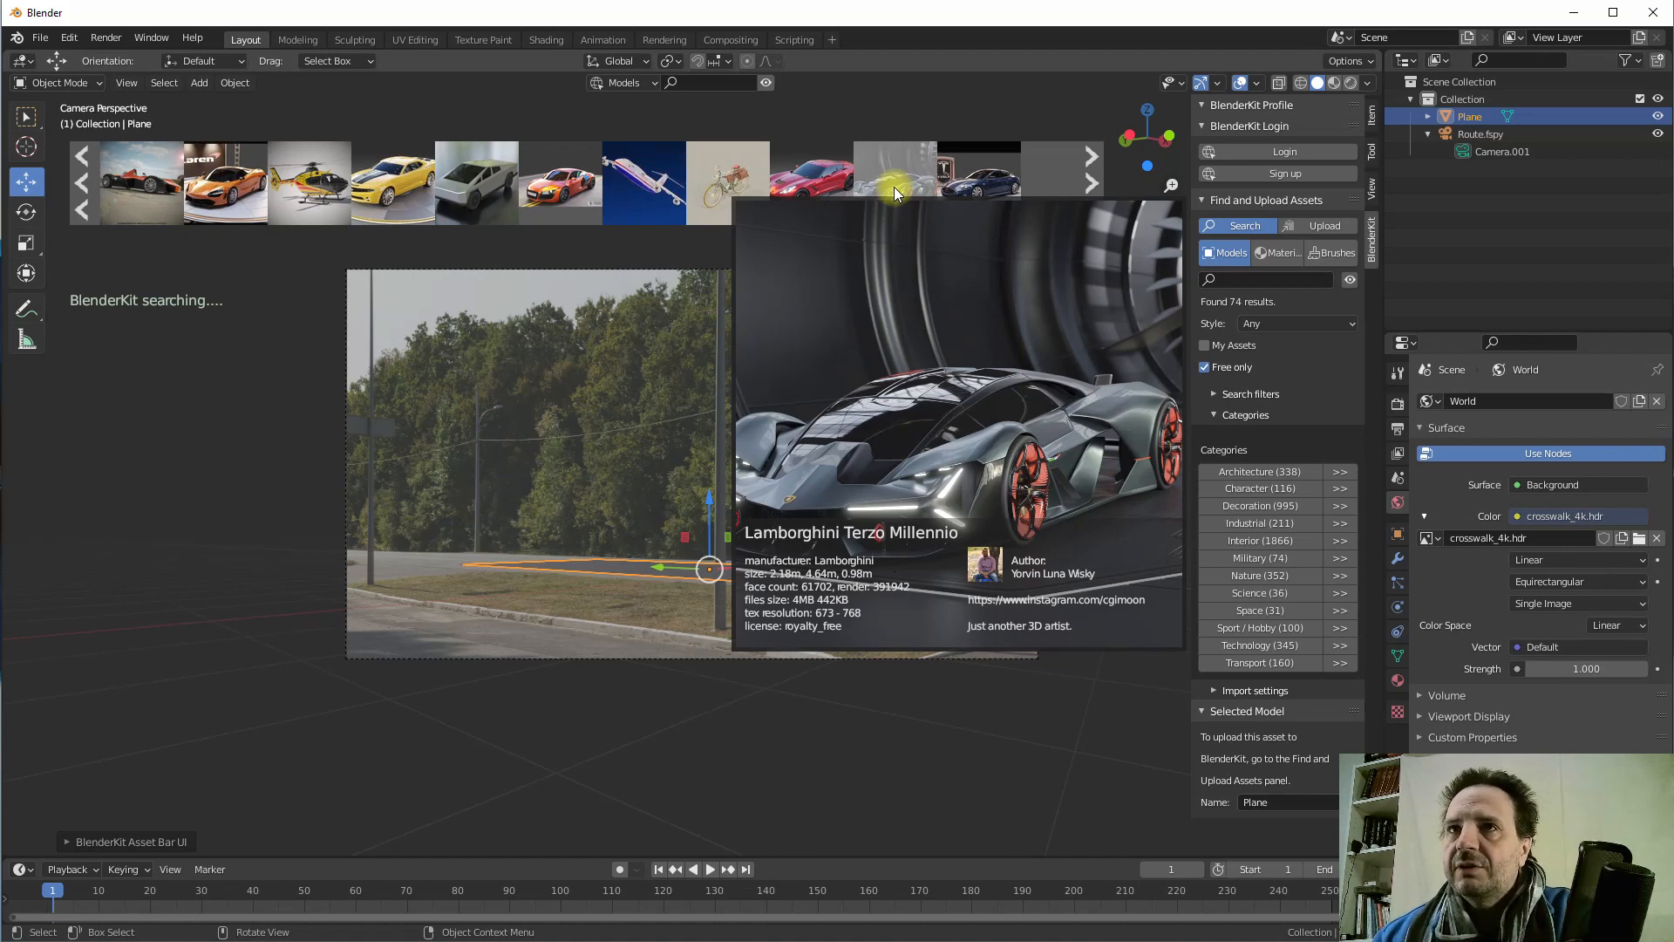
left_click_drag(892, 186, 789, 558)
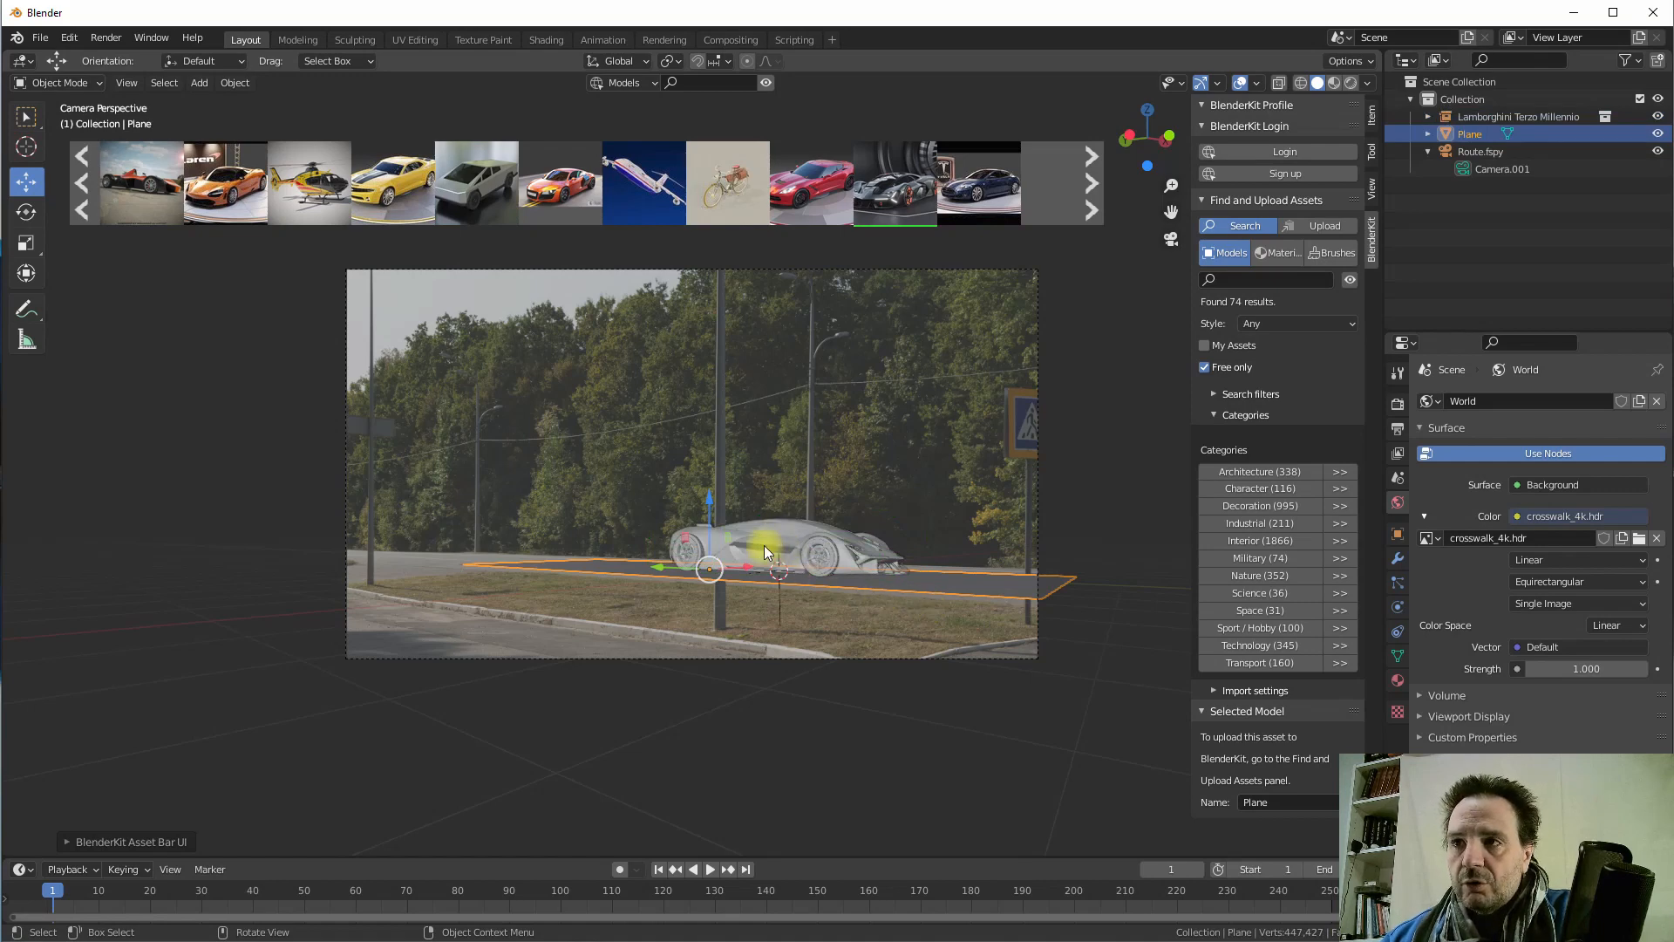
- Scale the Lamborghini uniformly to about 0.736 and adjust its height to about Z 0.0005 m
left_click(776, 599)
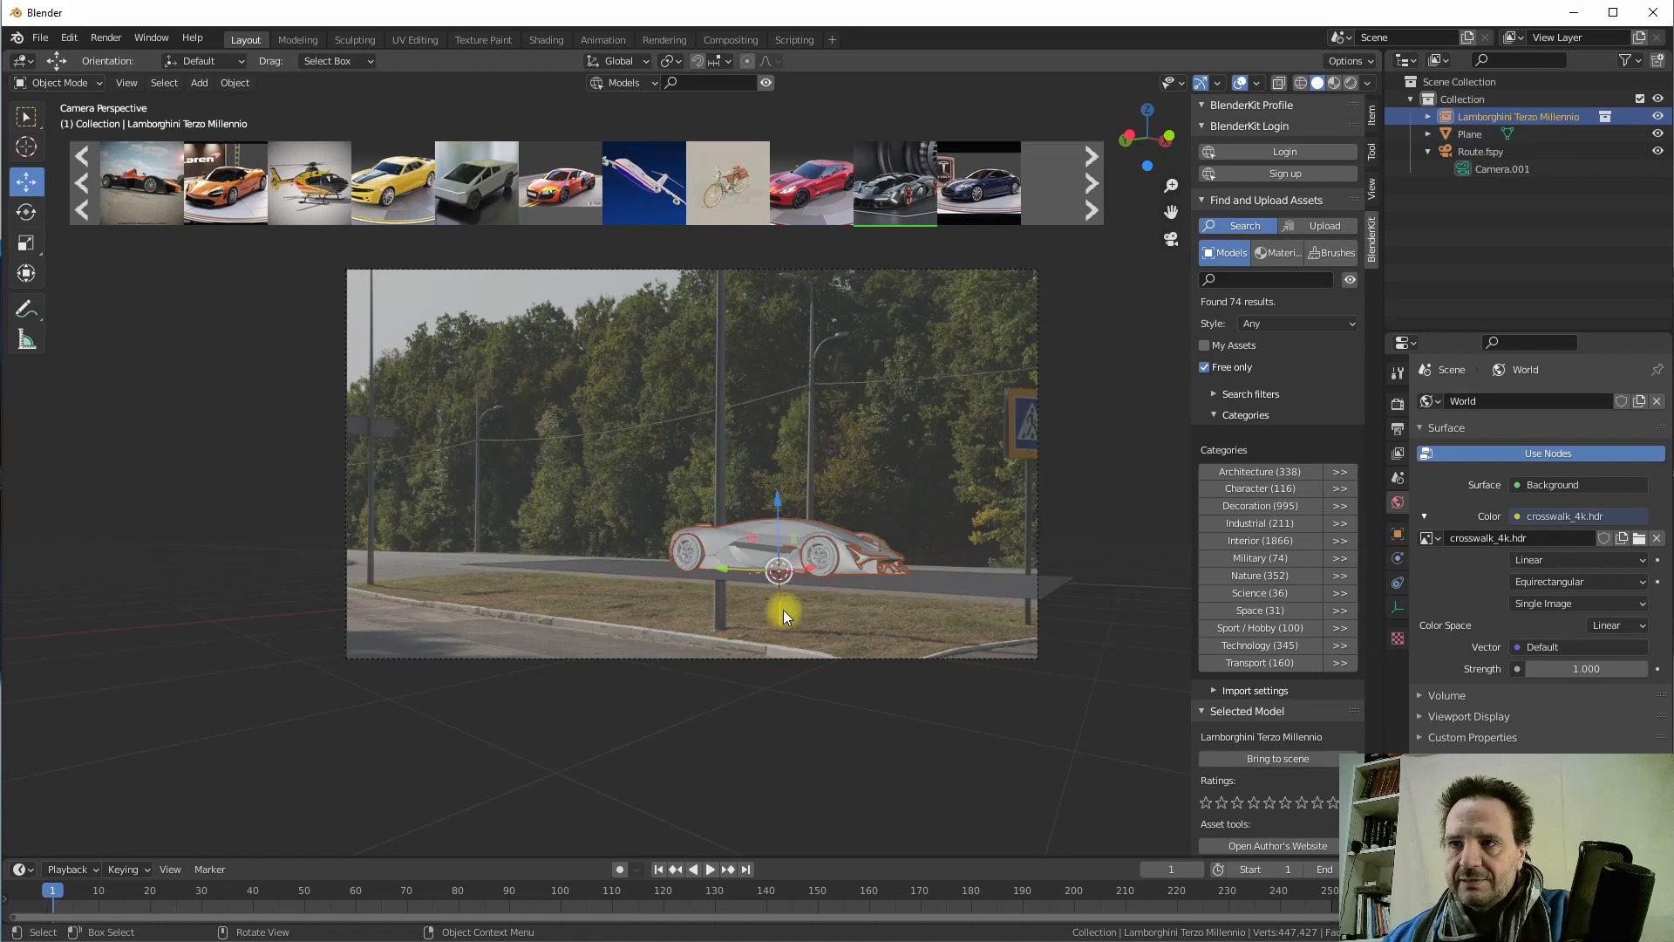
key("s")
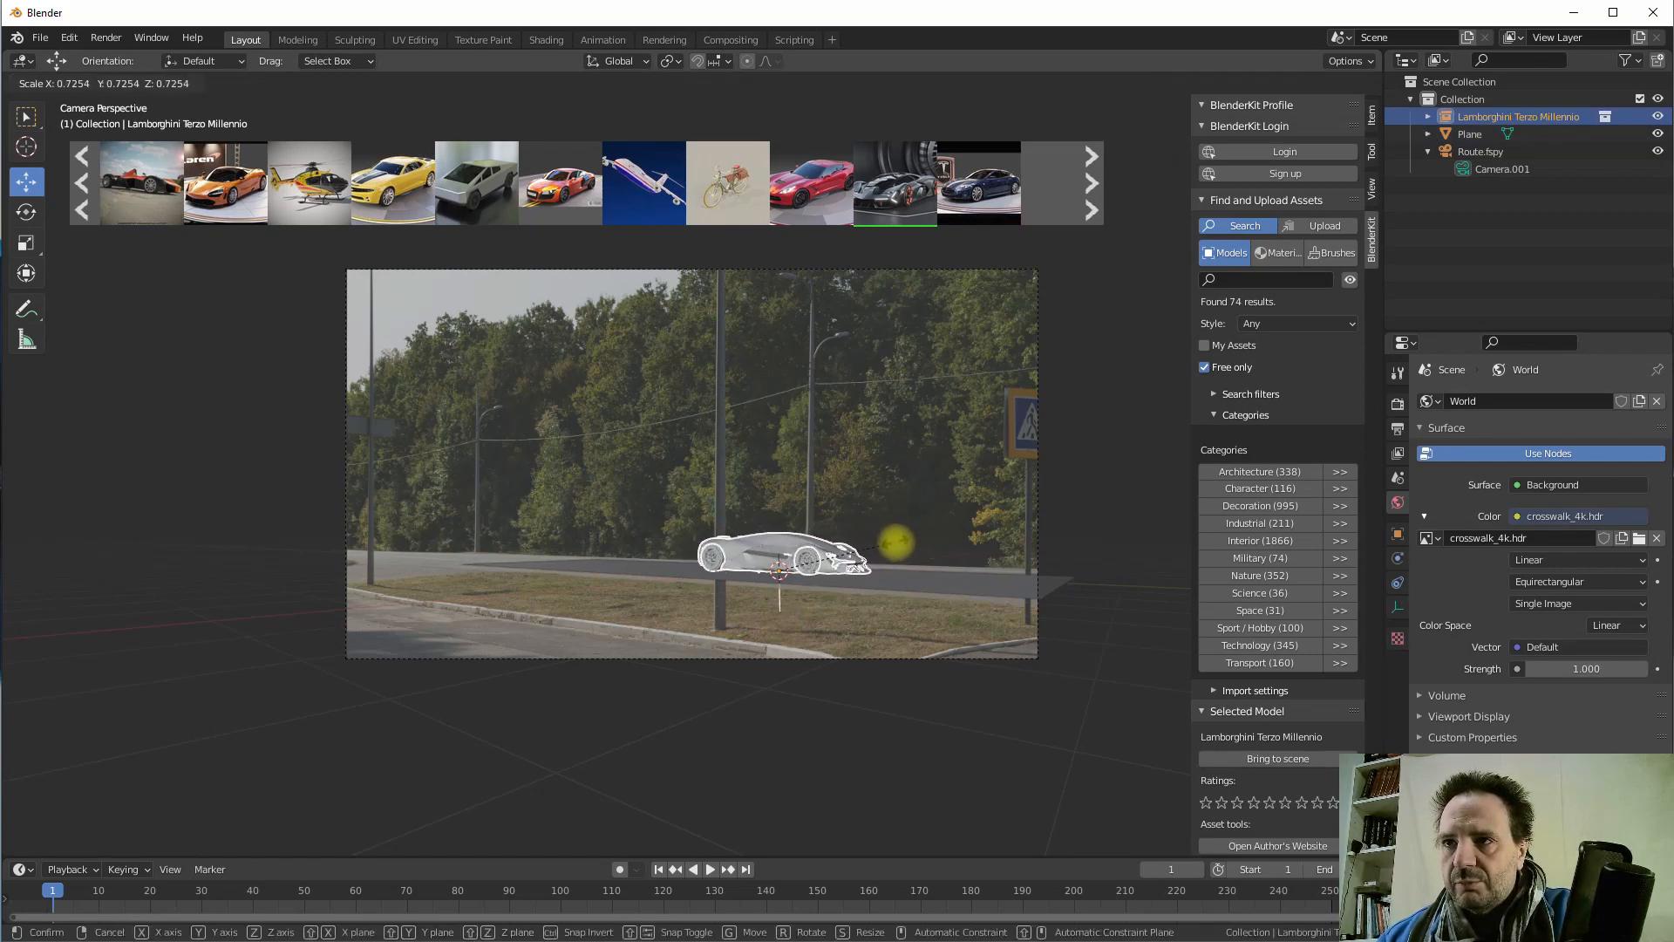
left_click(896, 541)
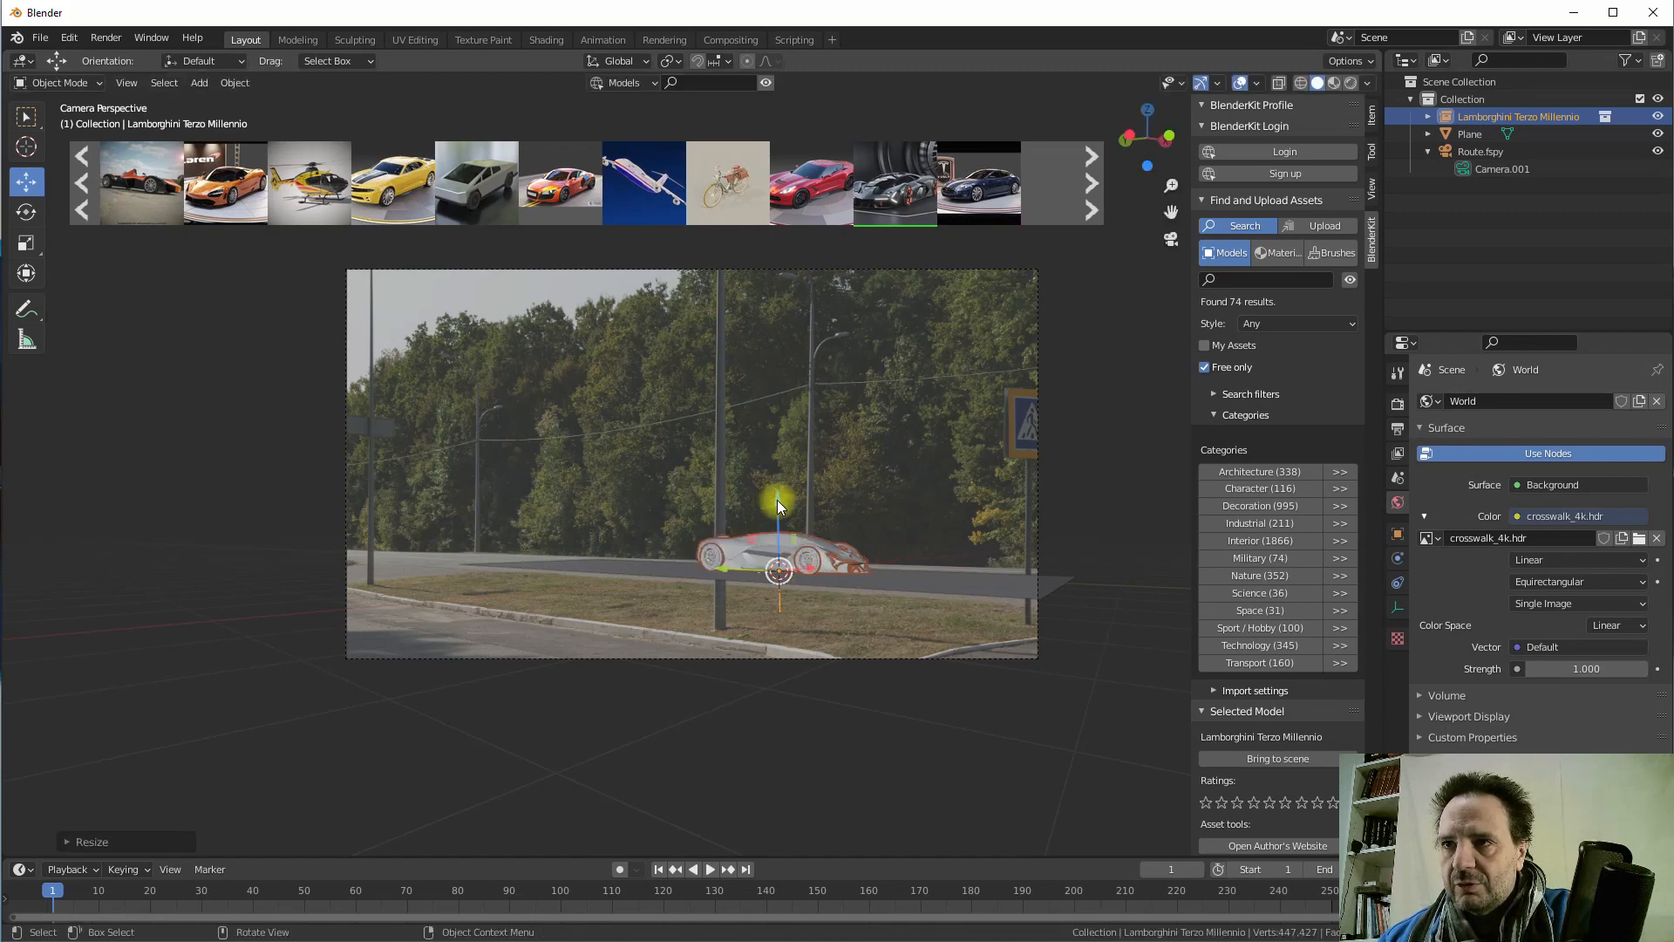
left_click_drag(778, 500, 784, 501)
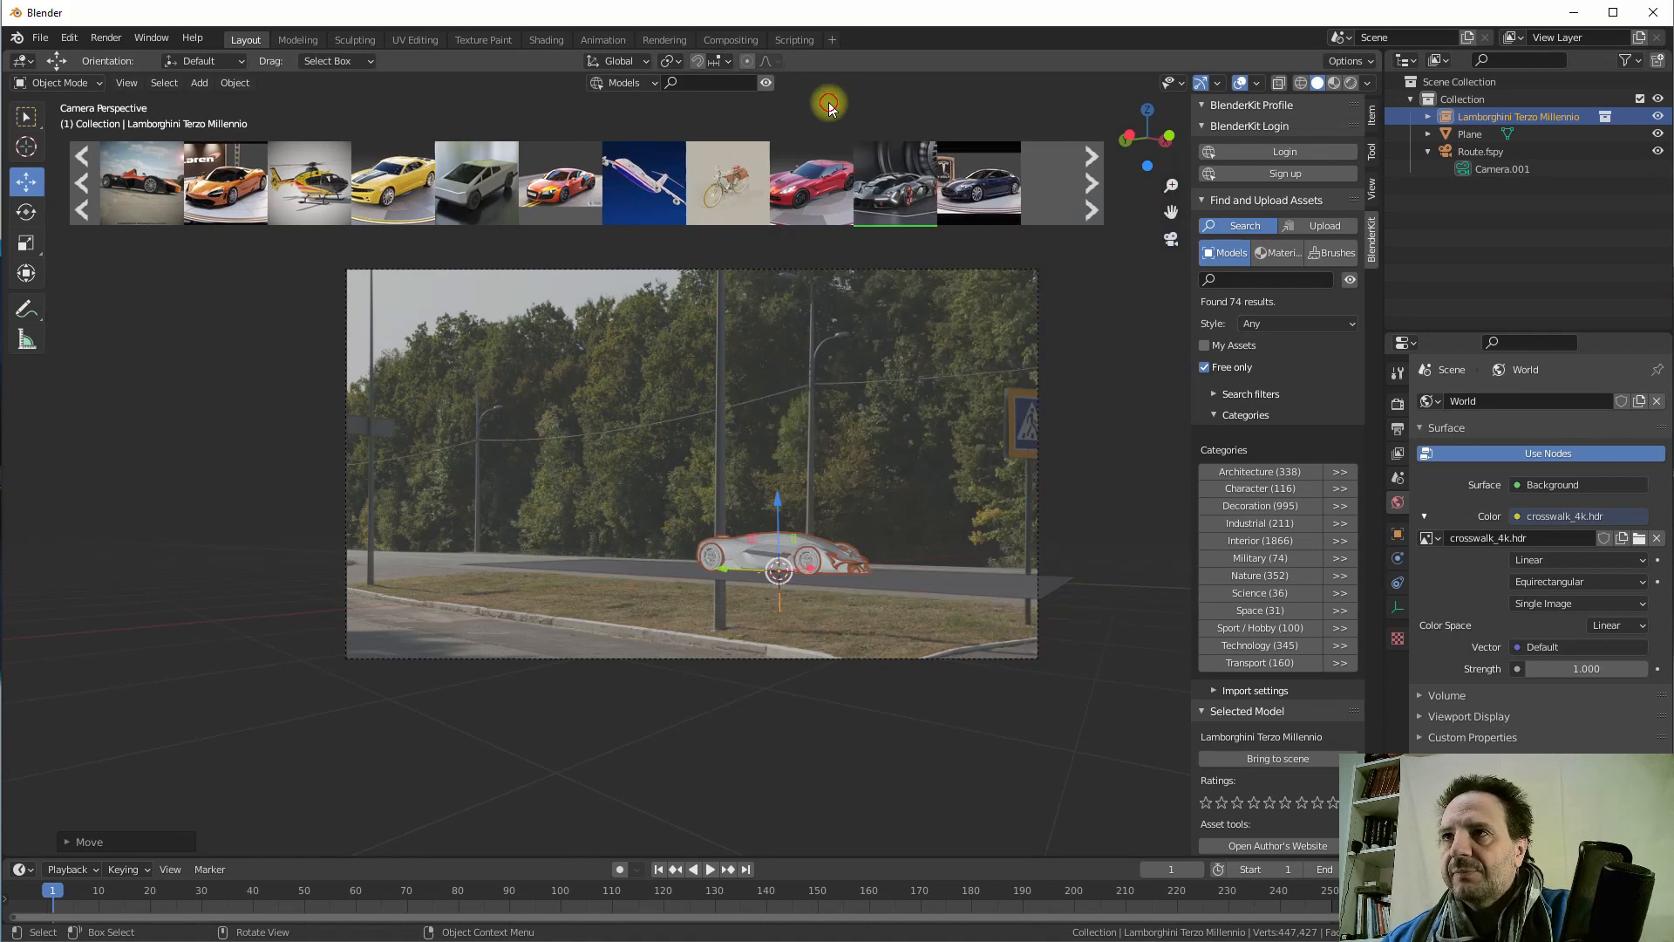
left_click(828, 102)
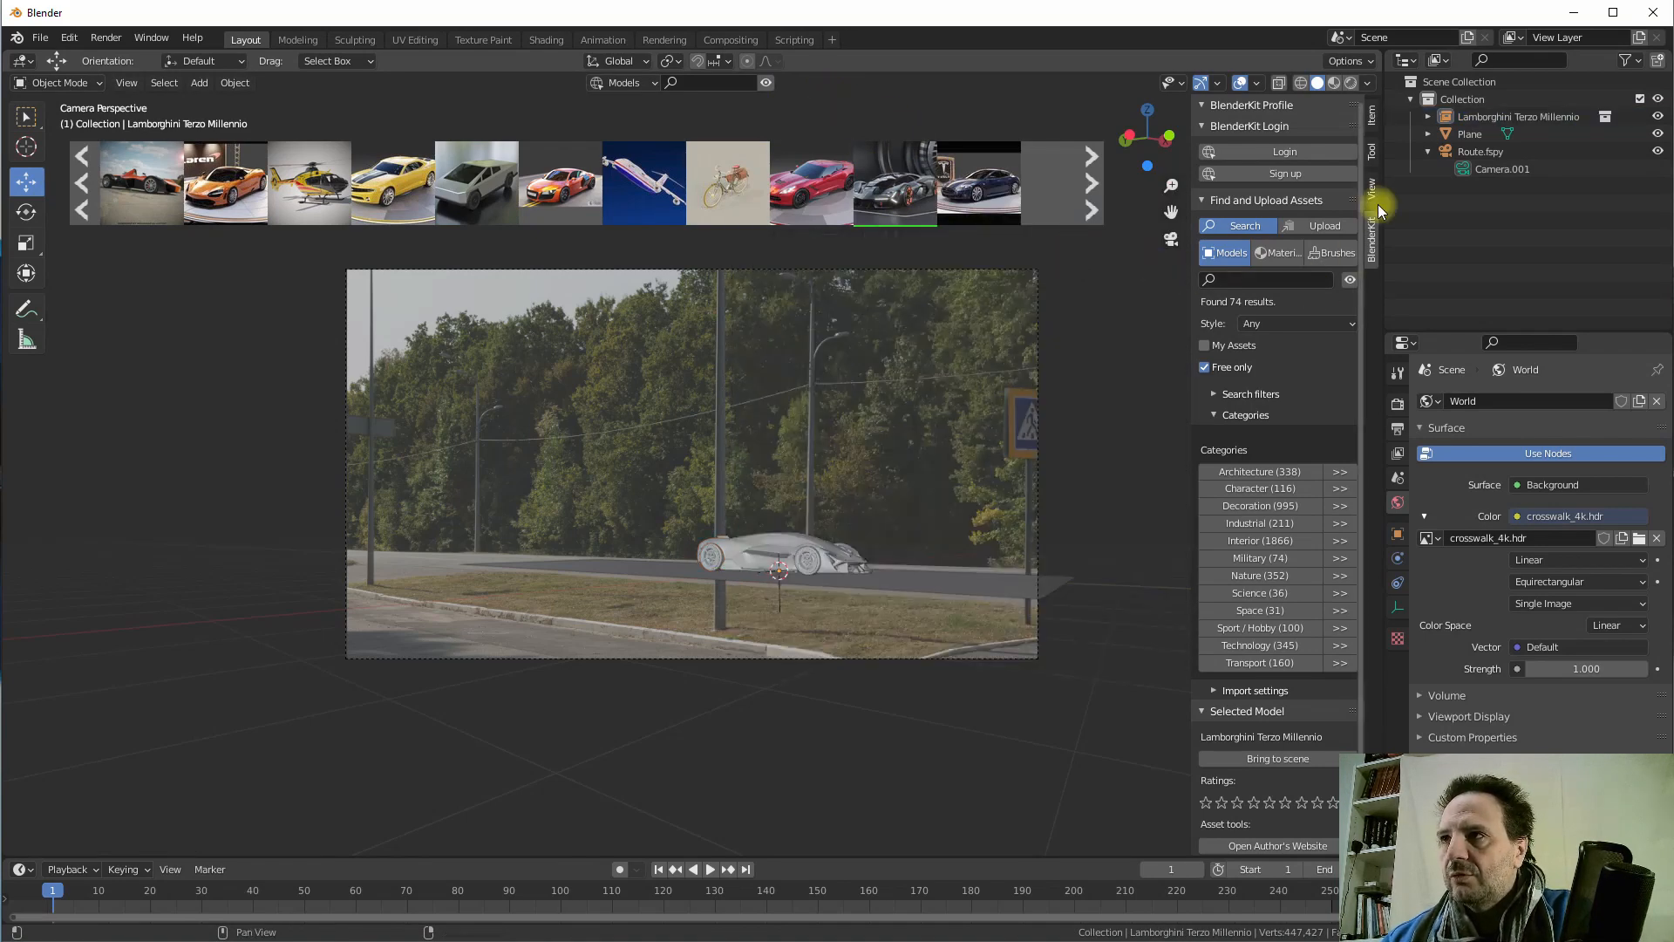
scroll(798, 441, "up", 3)
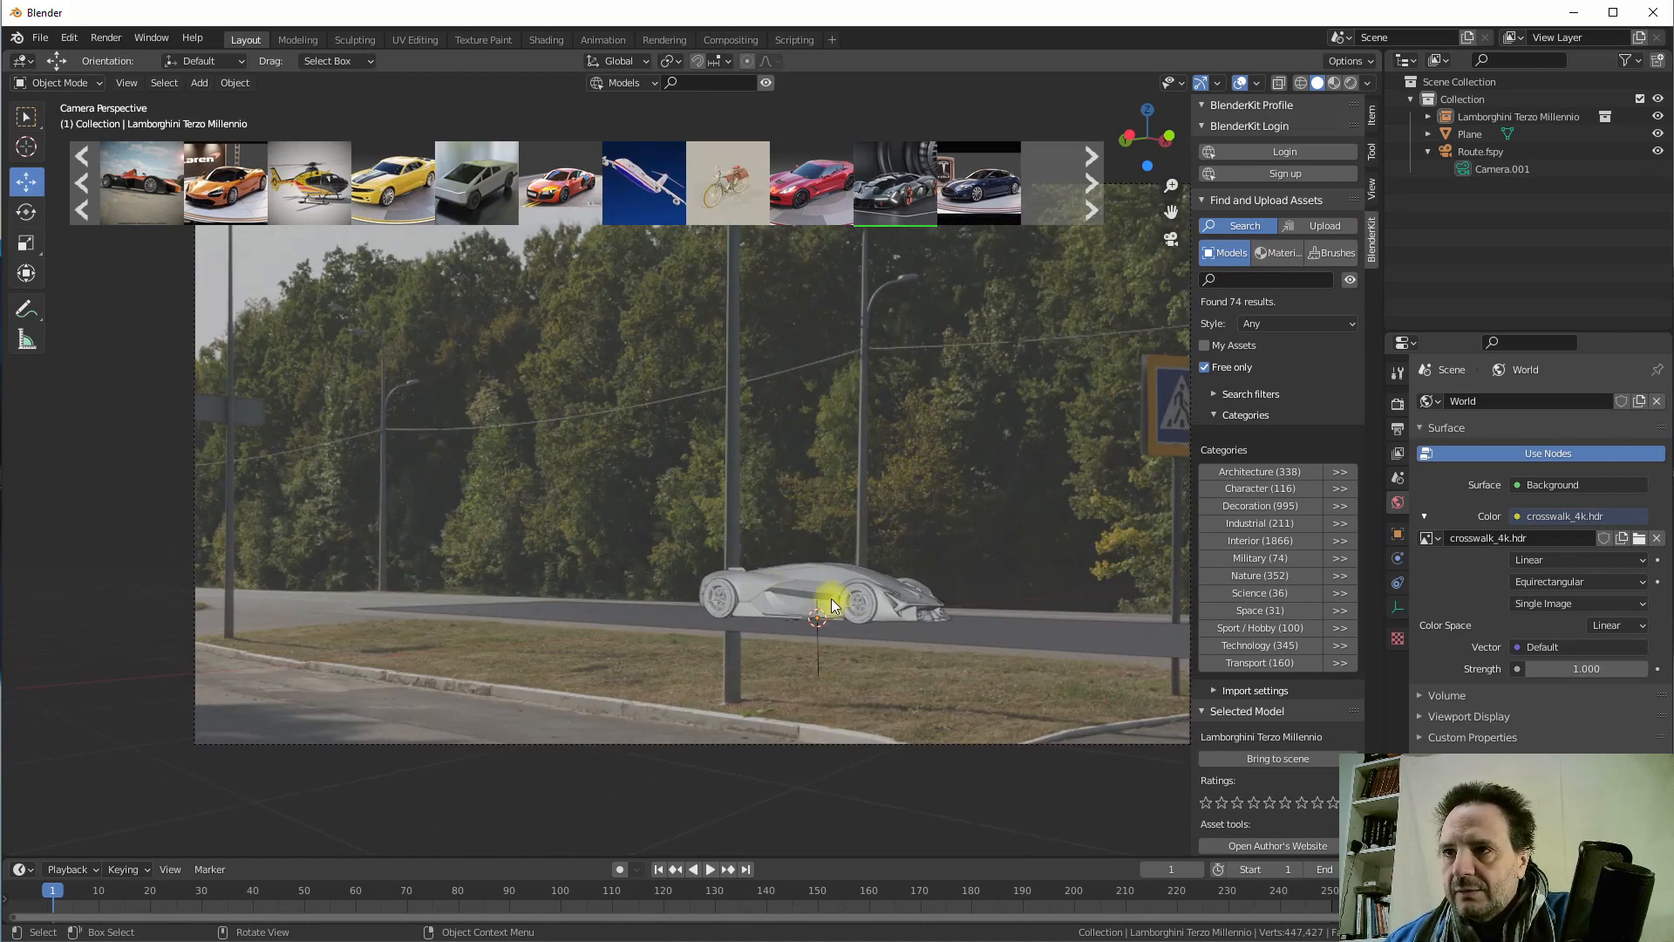
- Select the car and split the viewport vertically into two side-by-side areas, with the second one as a 3D Viewport
left_click(817, 624)
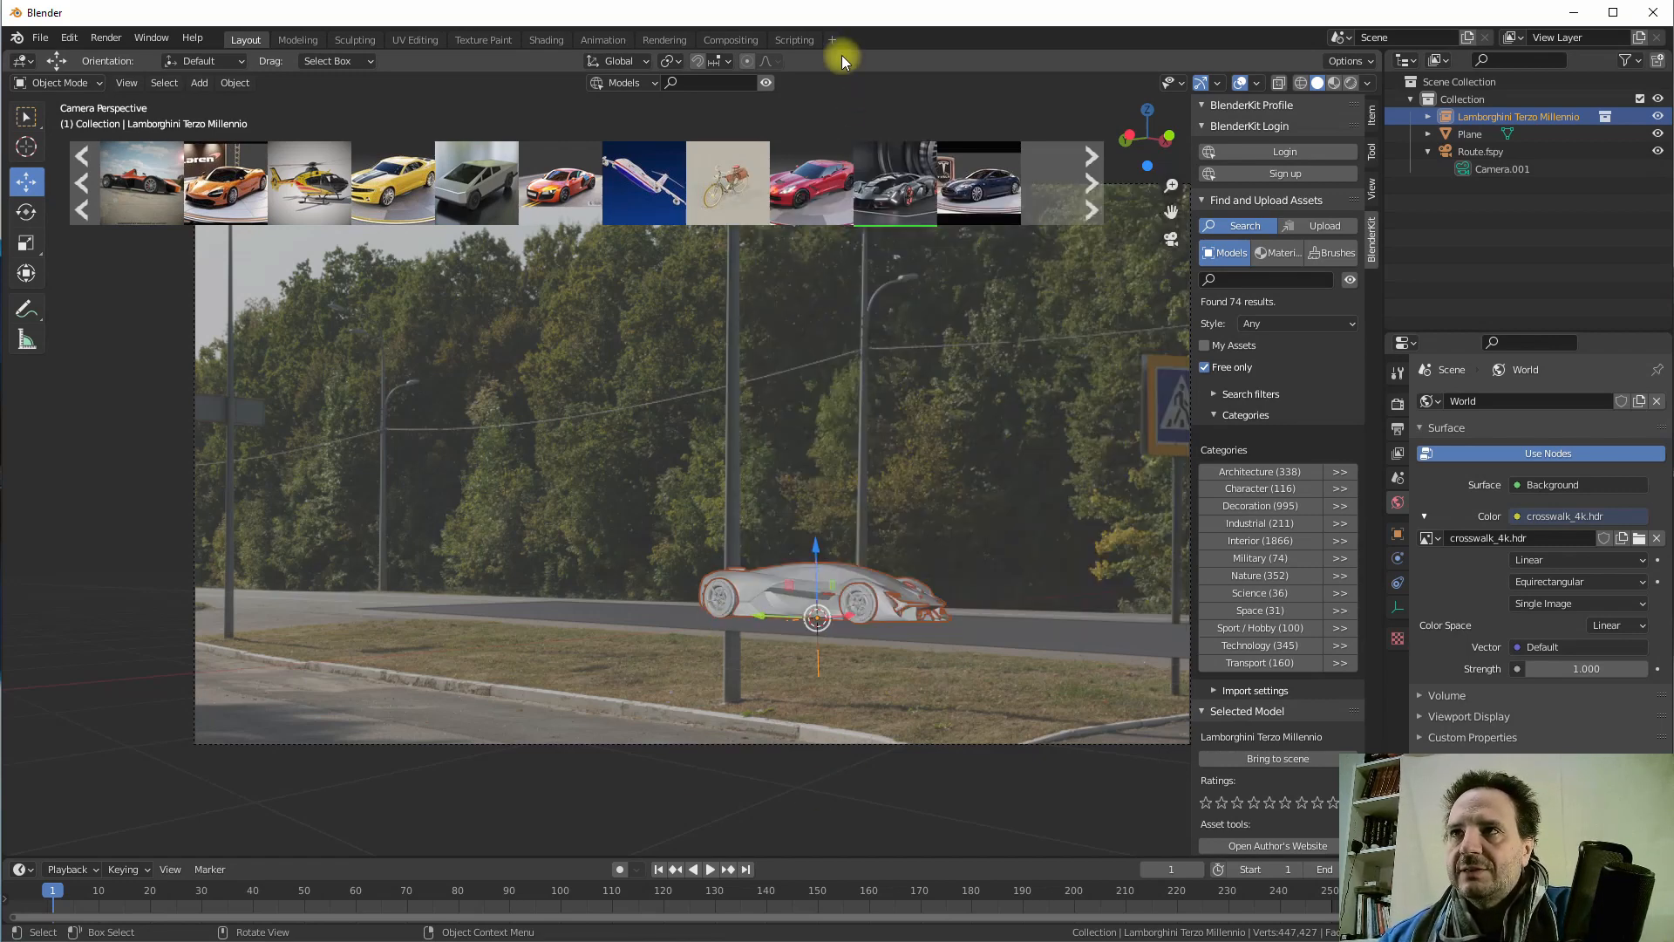
right_click(847, 49)
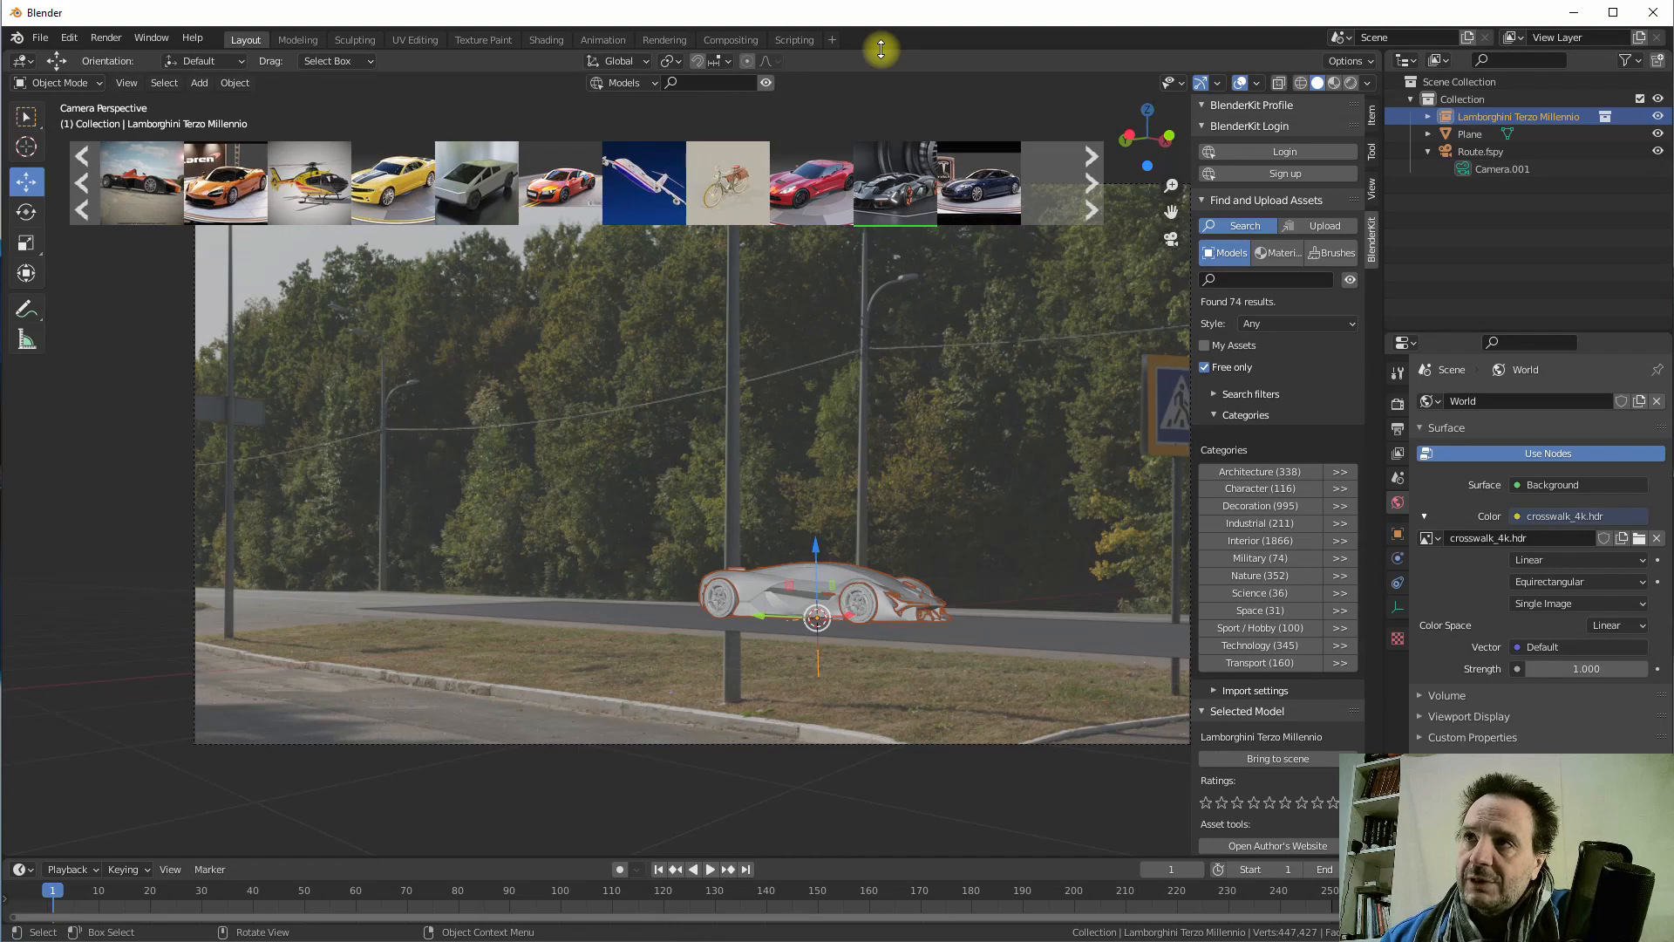
right_click(881, 49)
left_click(830, 70)
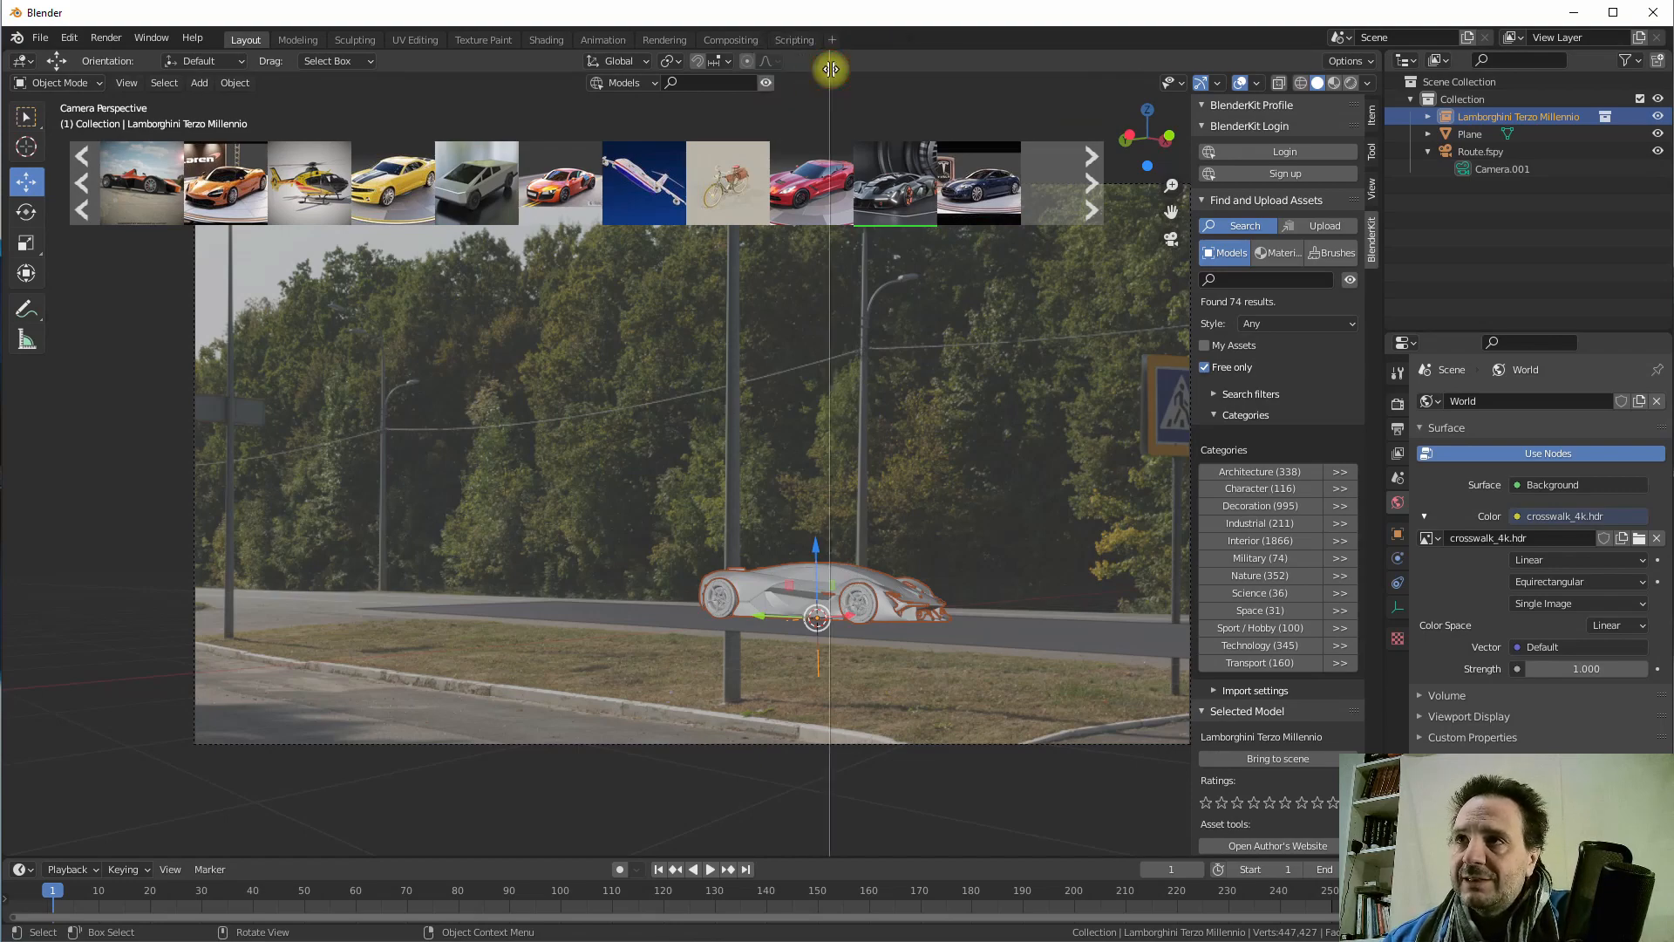
left_click(795, 93)
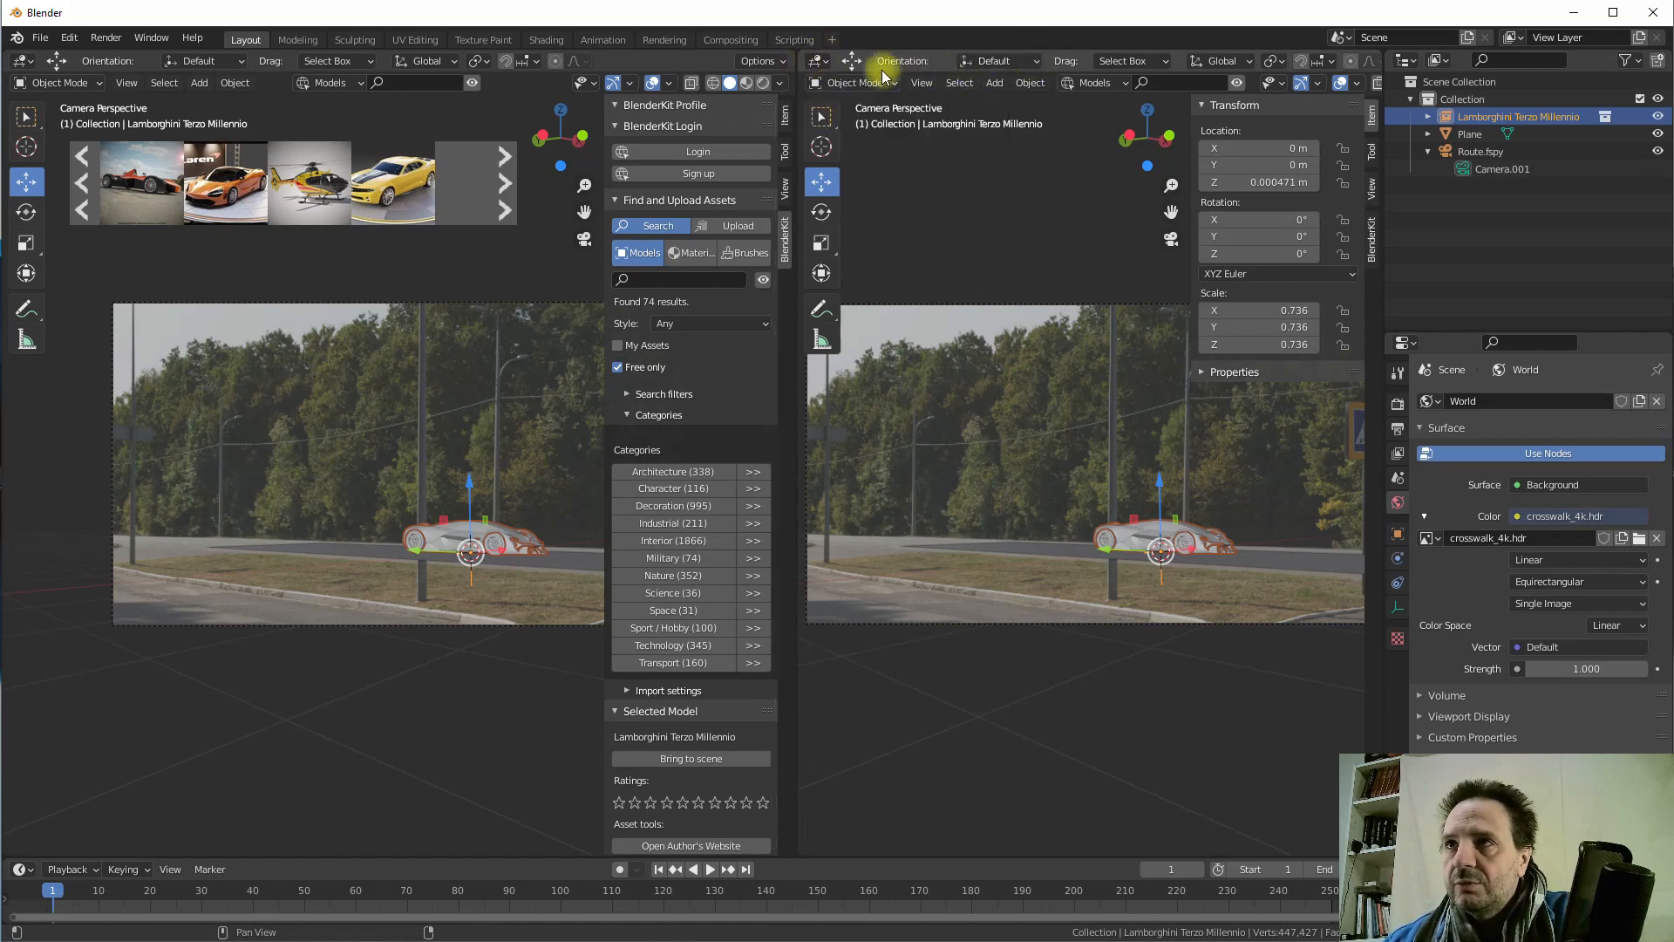
left_click(822, 61)
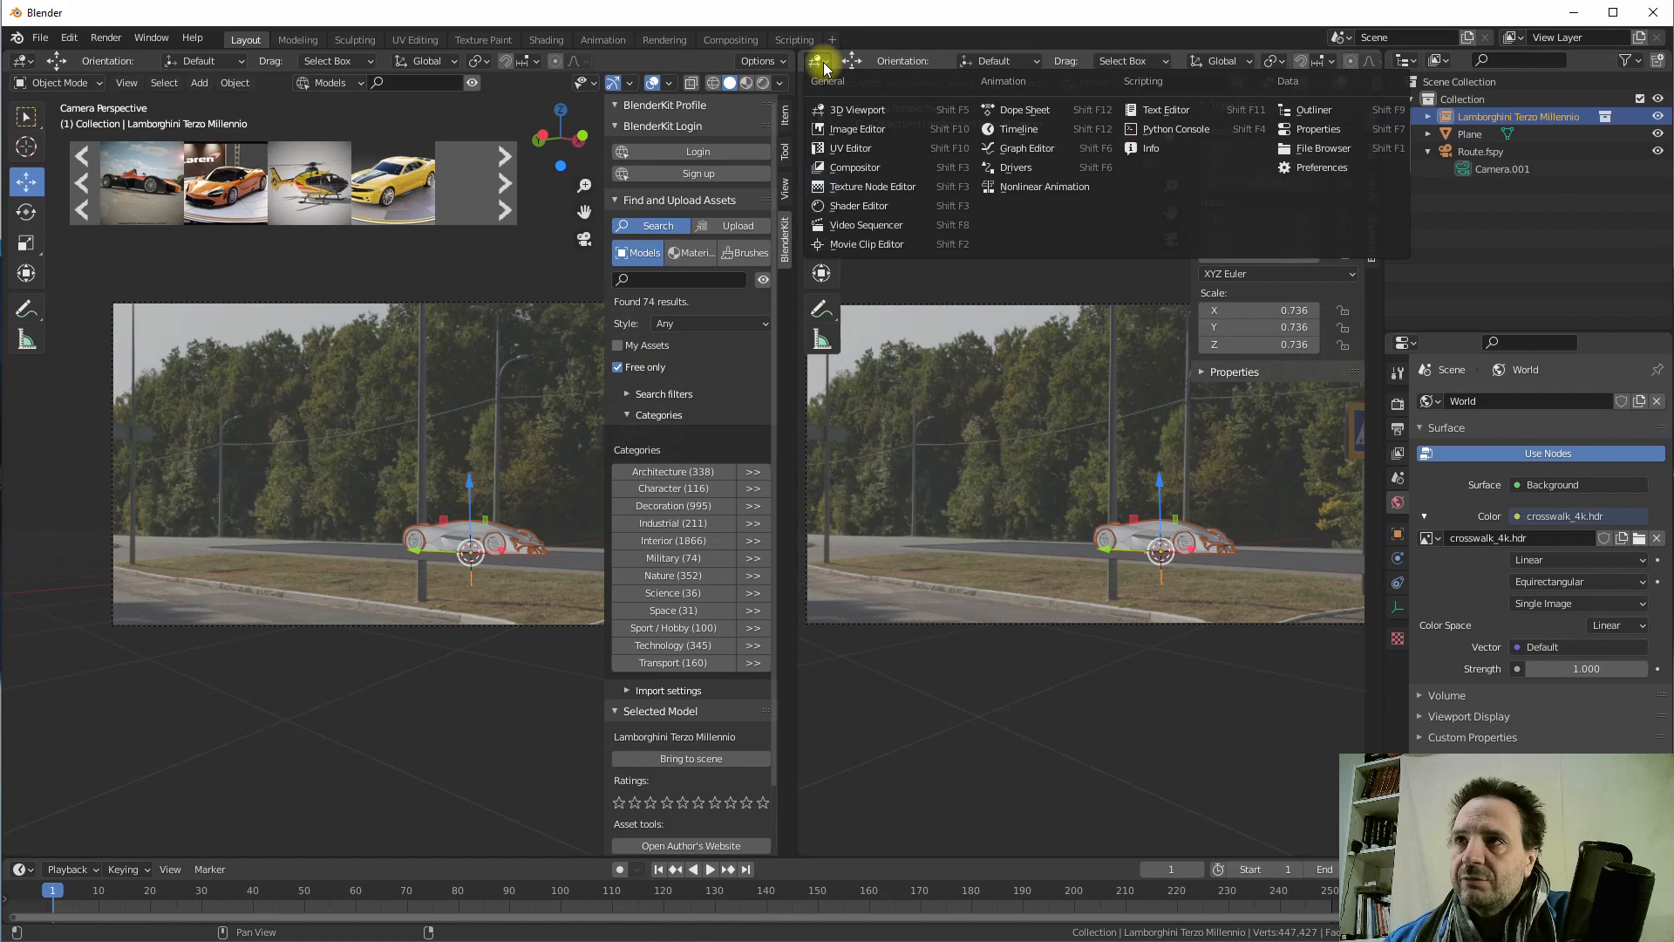
left_click(850, 114)
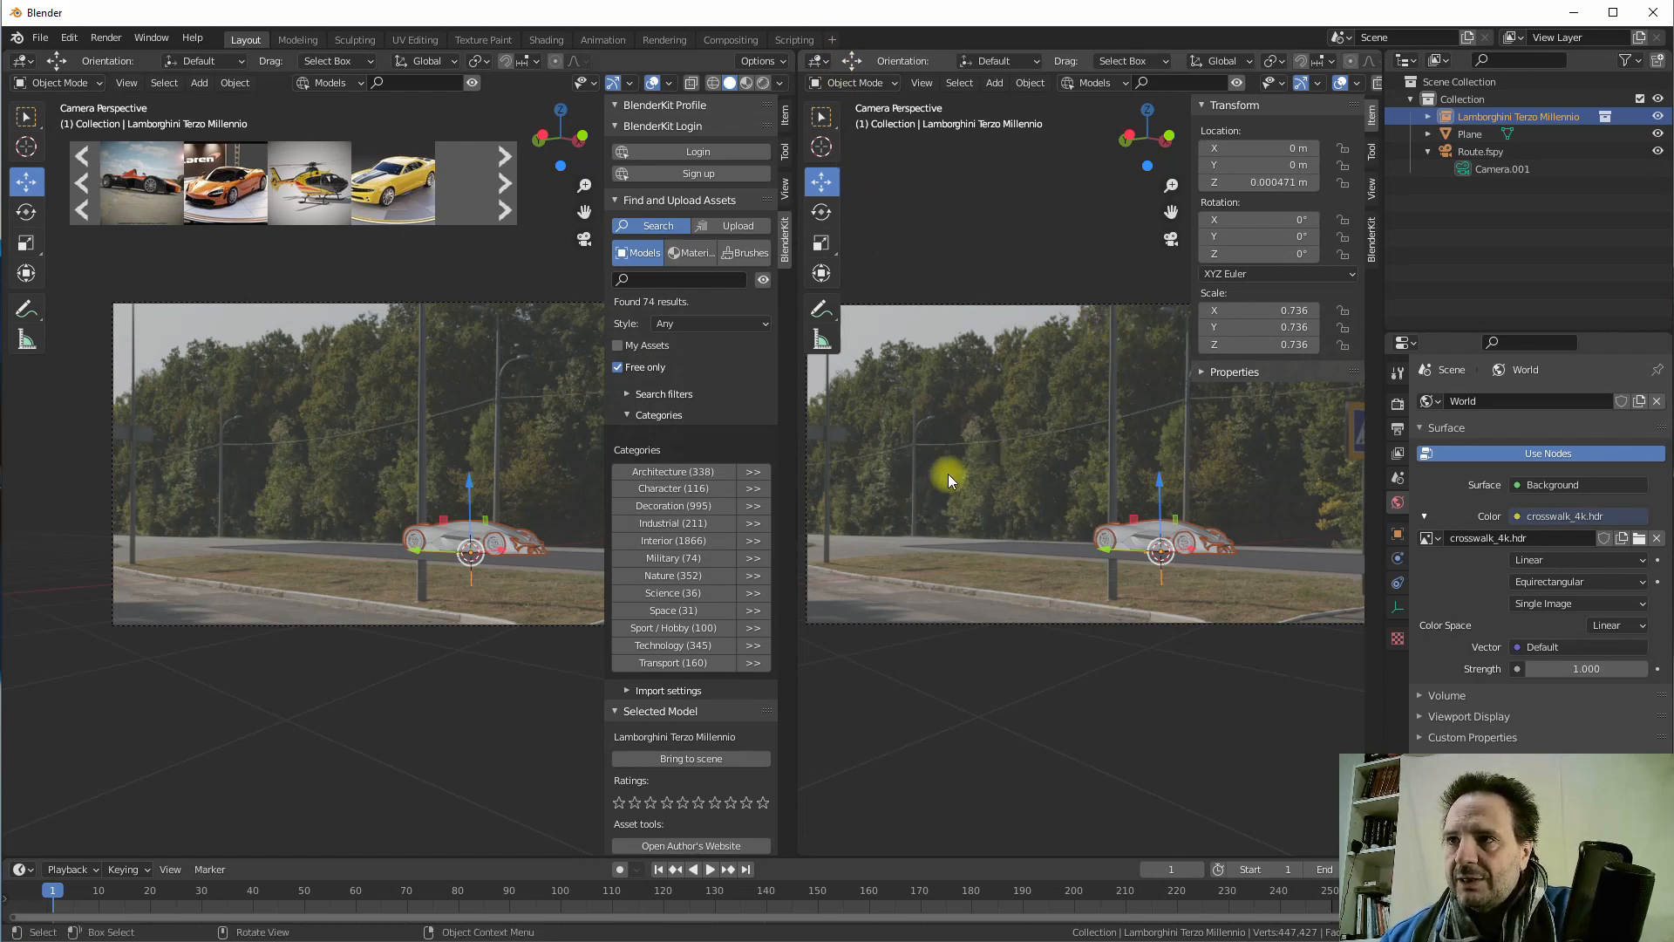
- Take the second viewport out of camera view and lower the Lamborghini to about Z -0.0076 m on the road plane
key("KP_0")
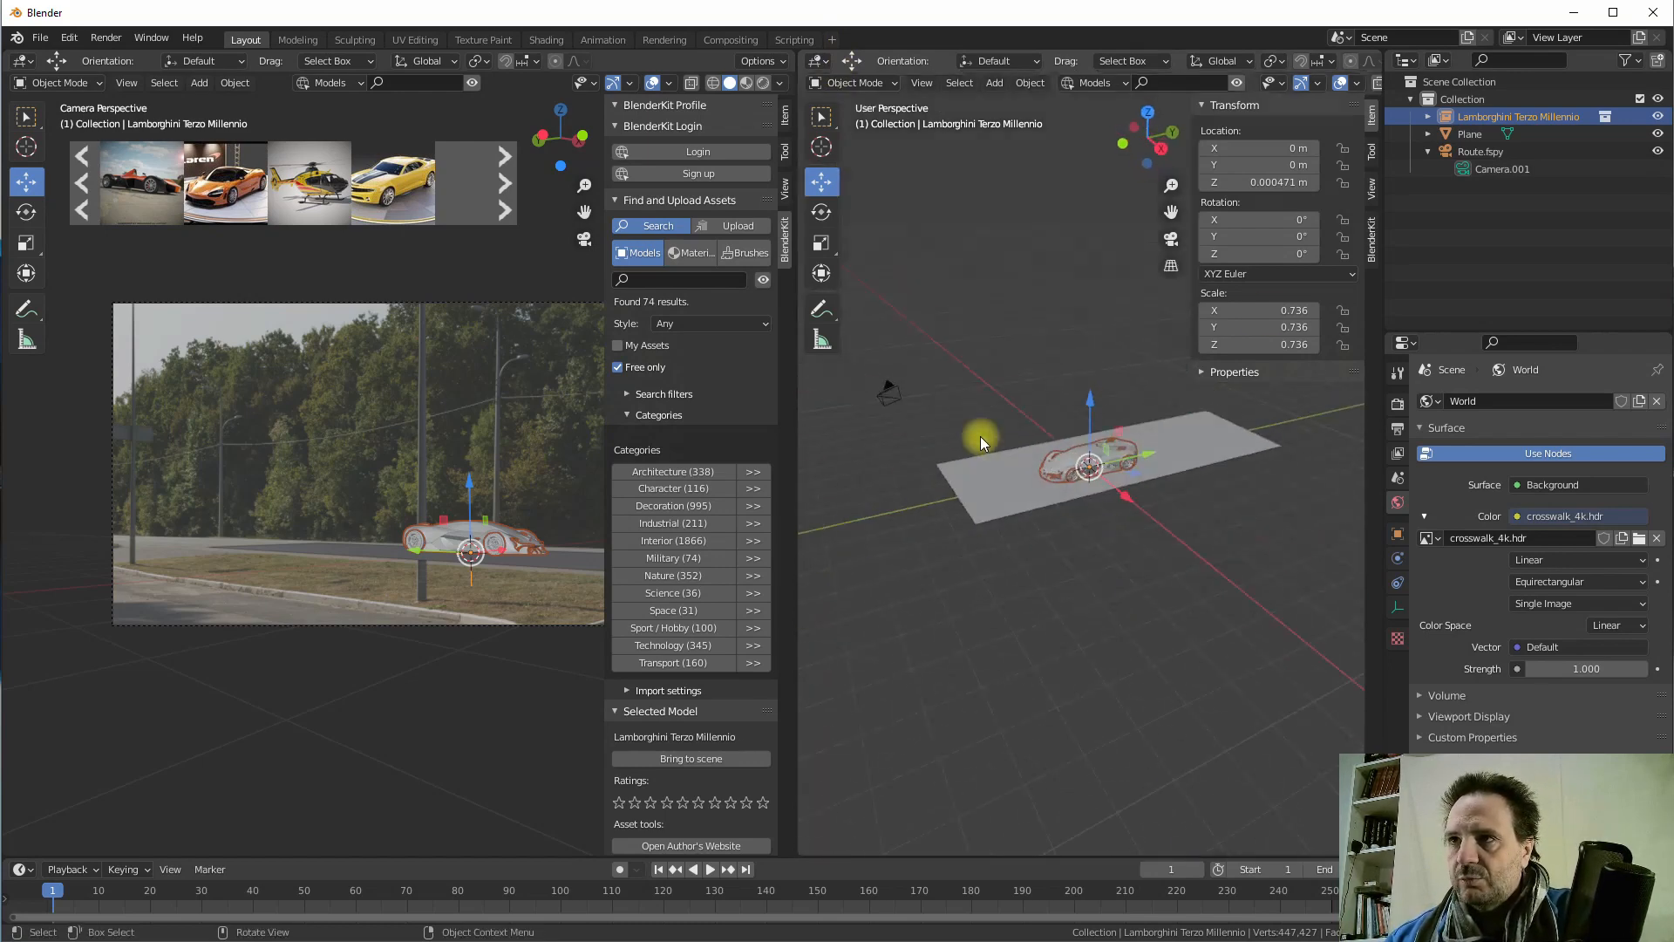
left_click(1172, 238)
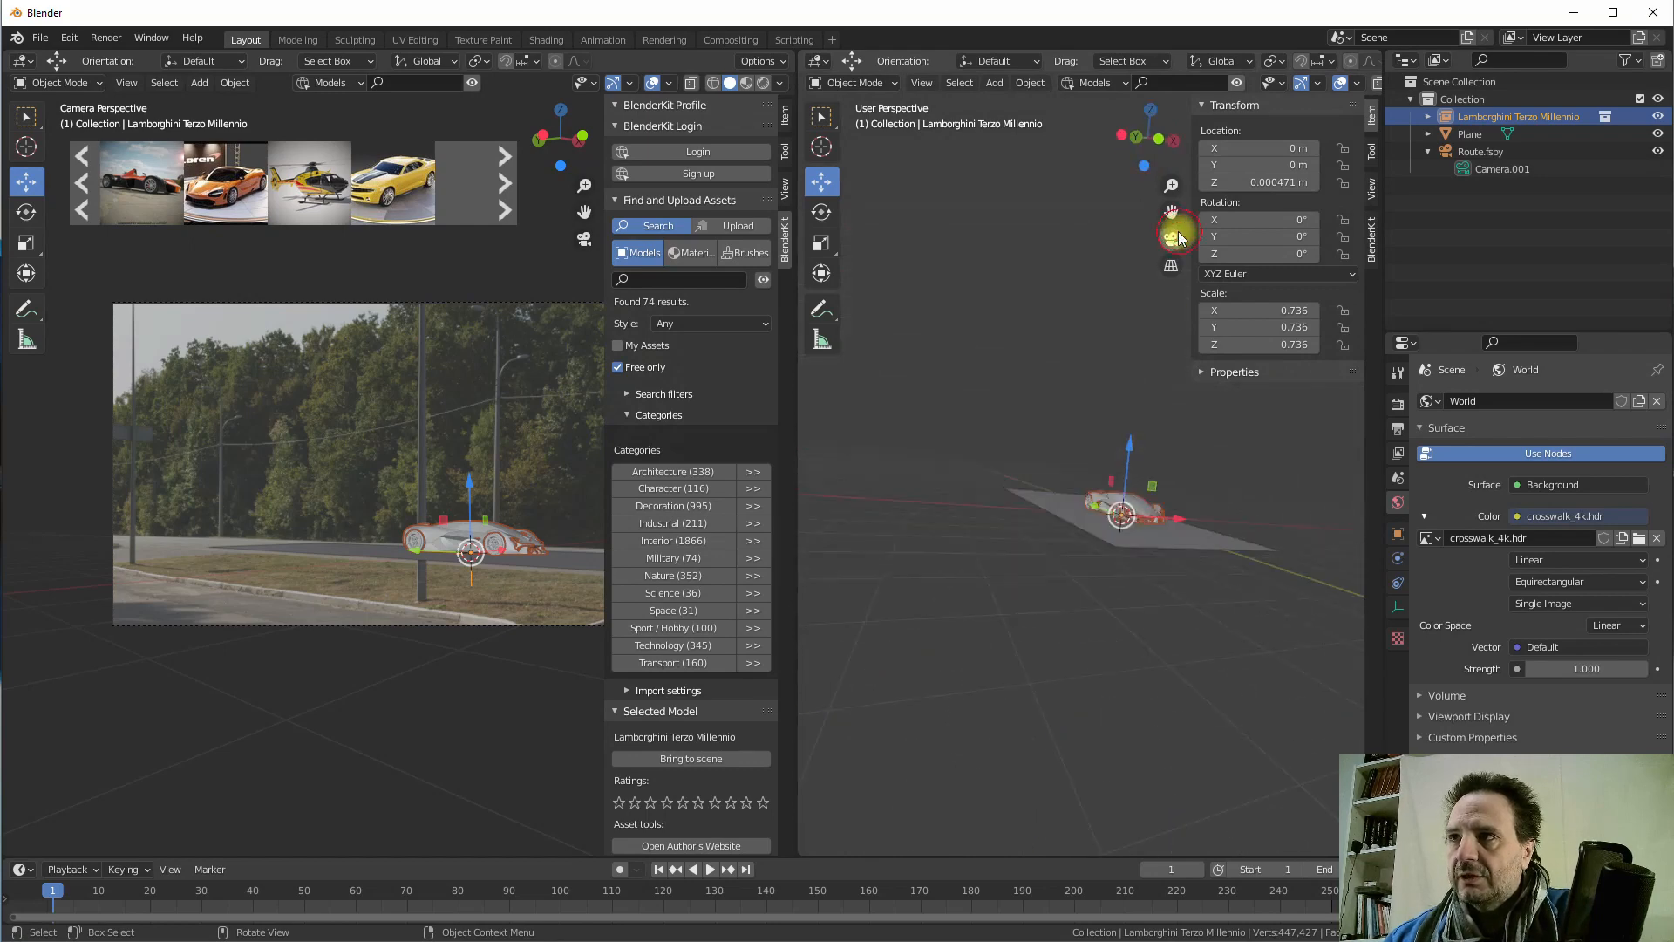
left_click(1172, 243)
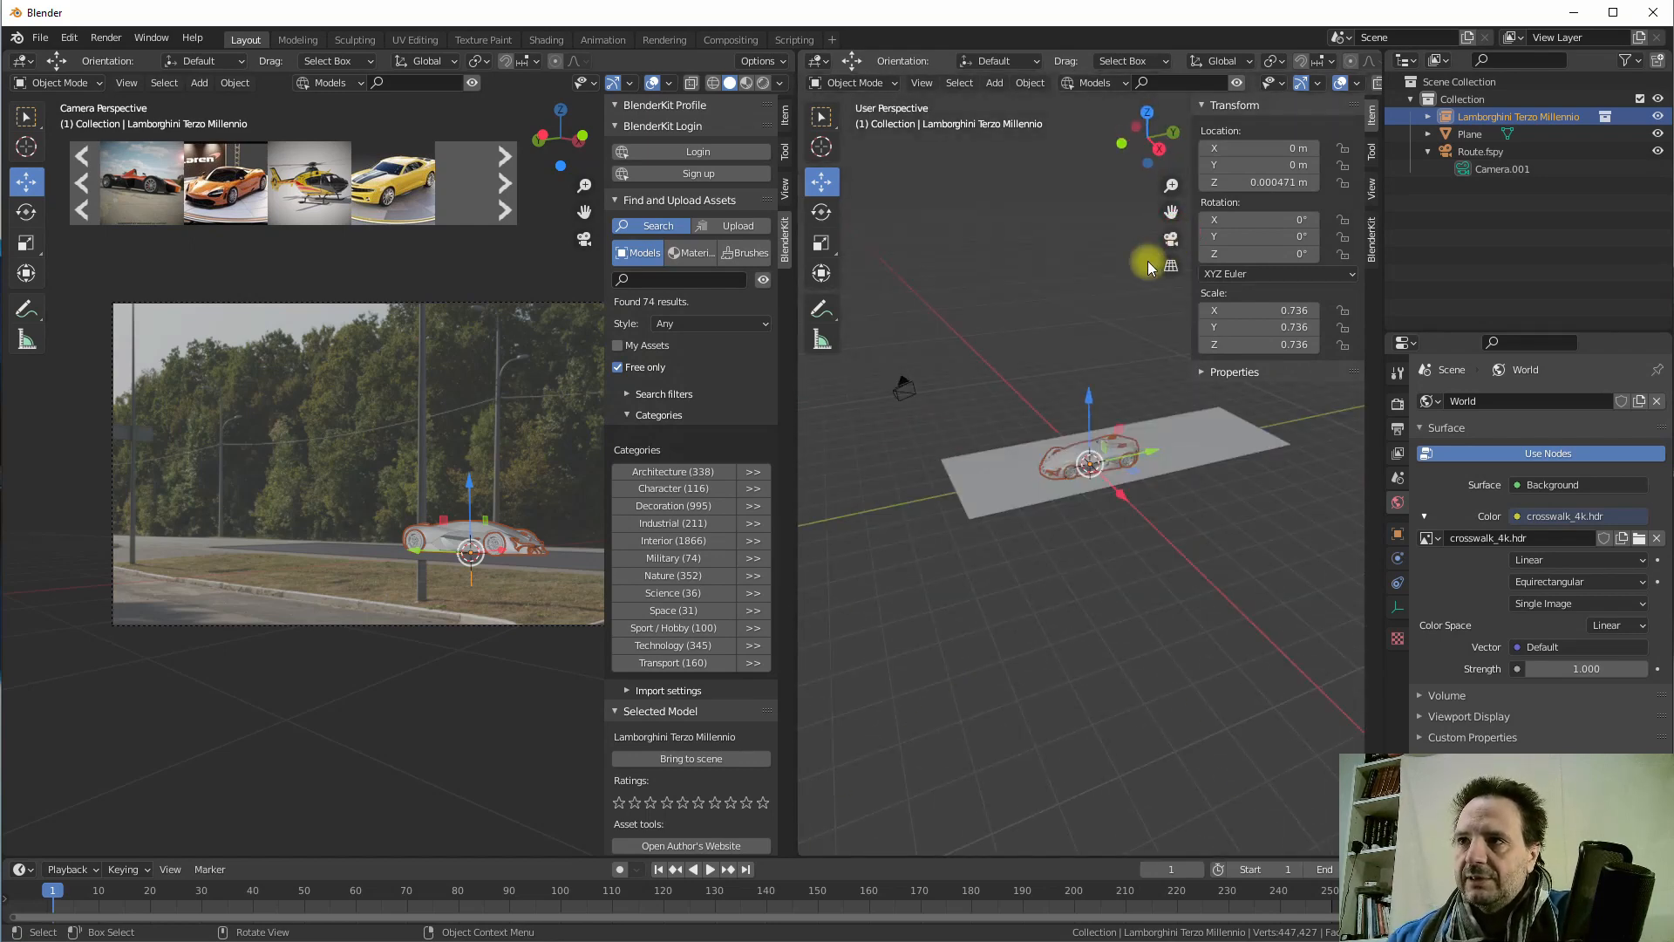
scroll(988, 452, "up", 7)
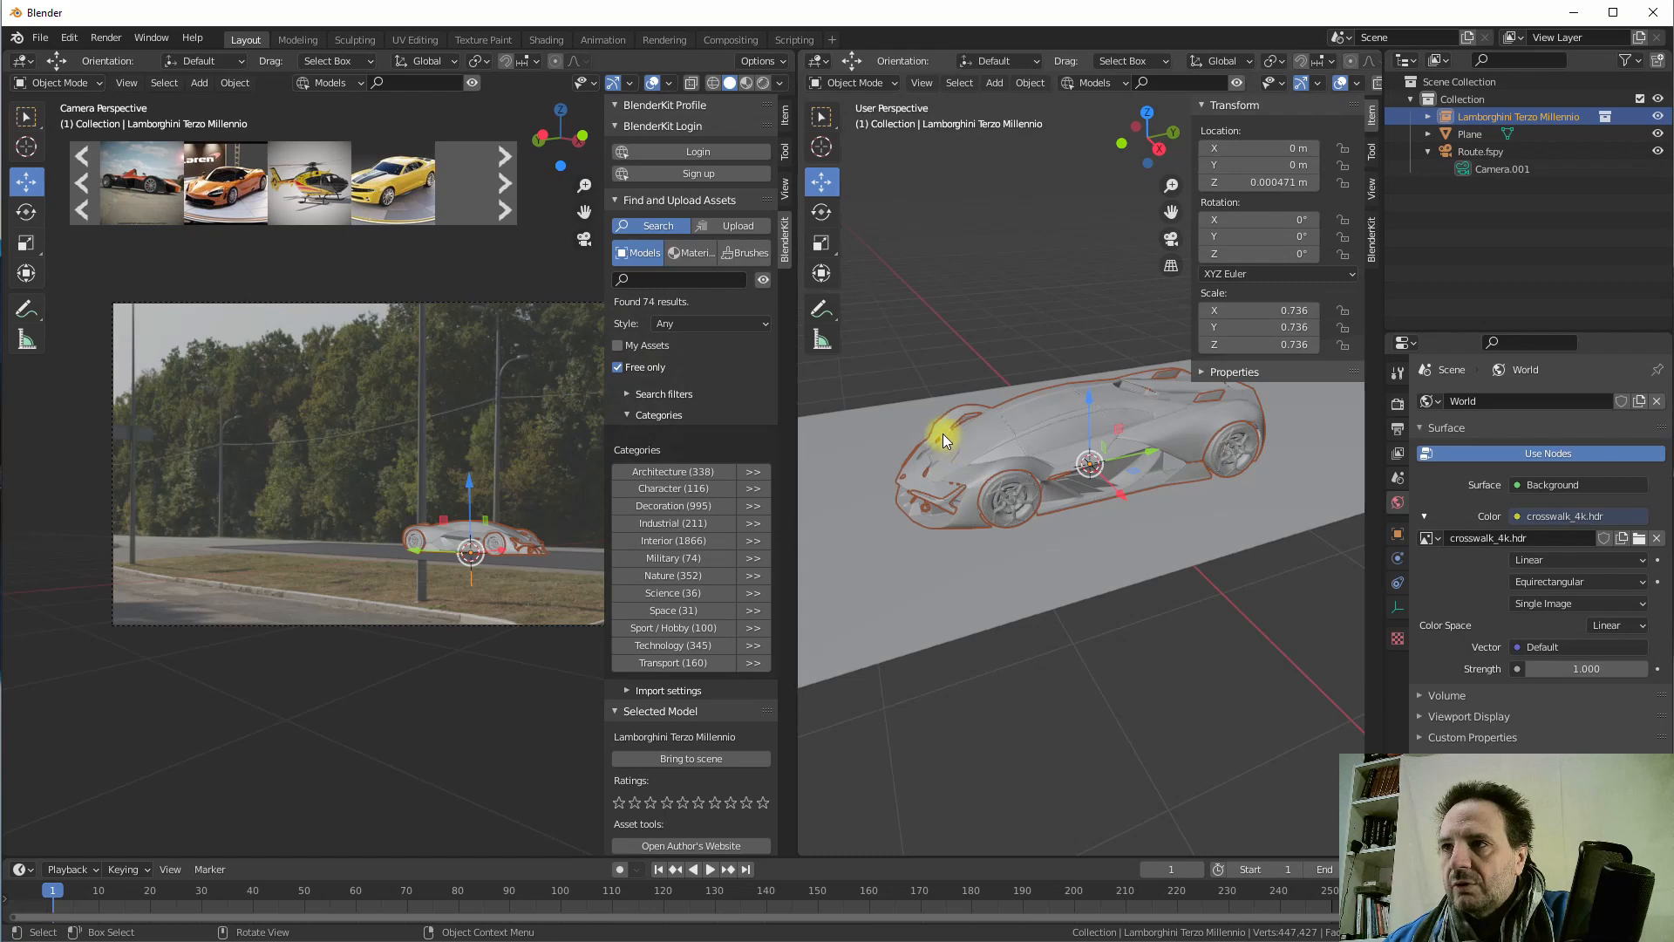
middle_click_drag(943, 432, 1229, 379)
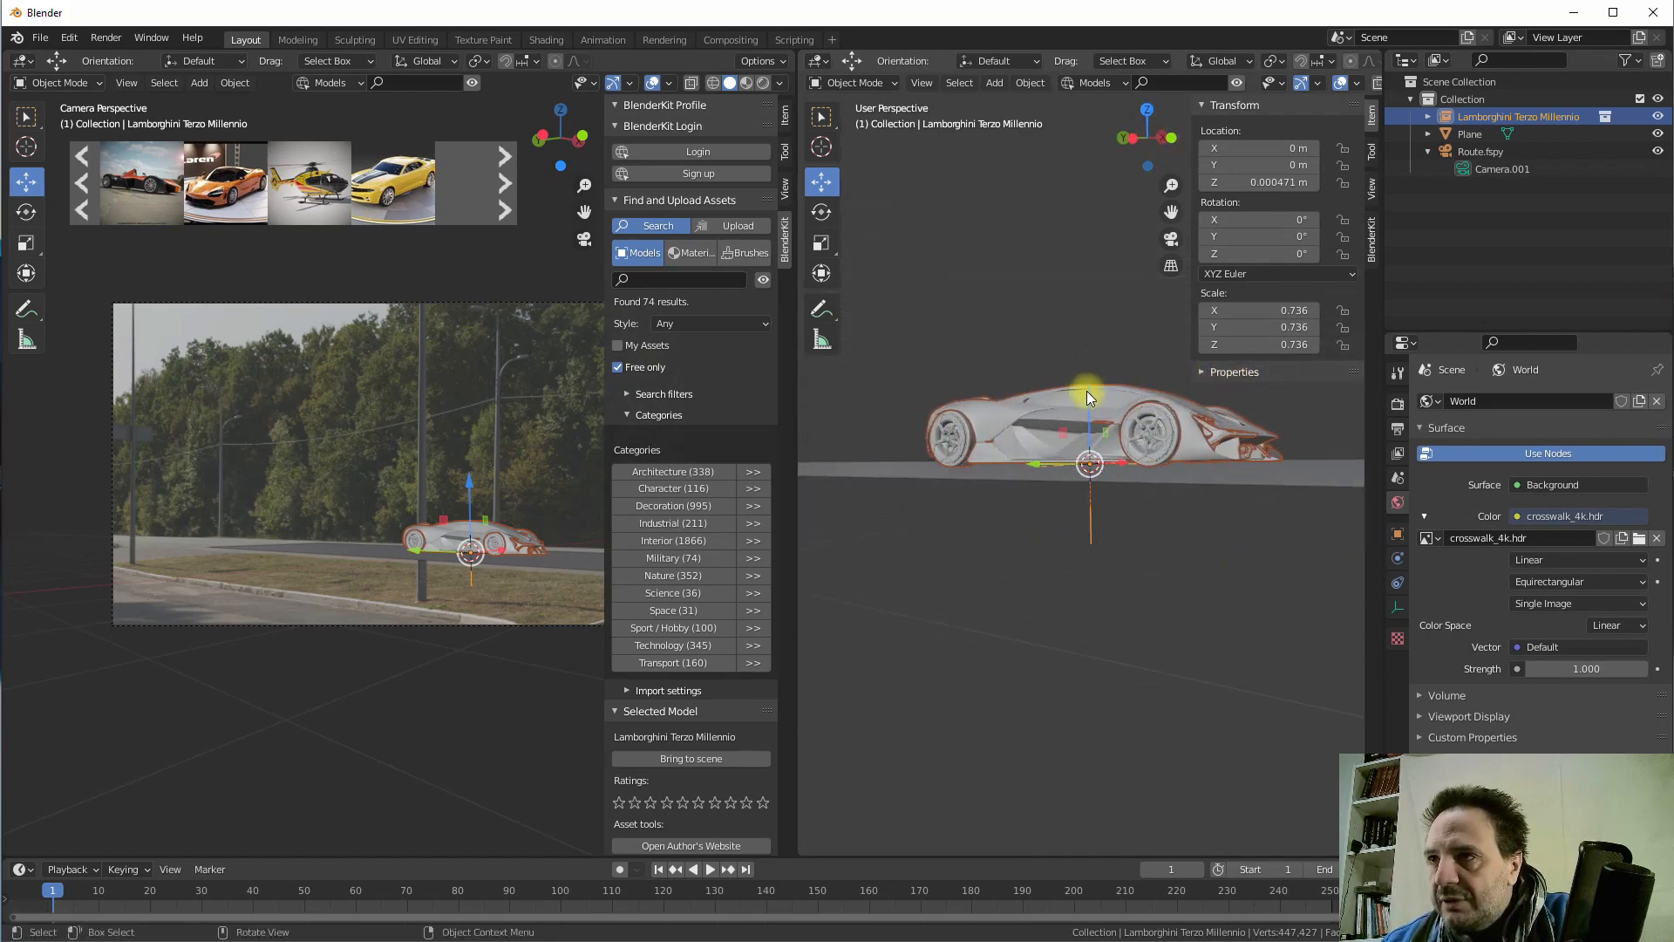
left_click_drag(1088, 395, 1127, 425)
scroll(1139, 436, "up", 4)
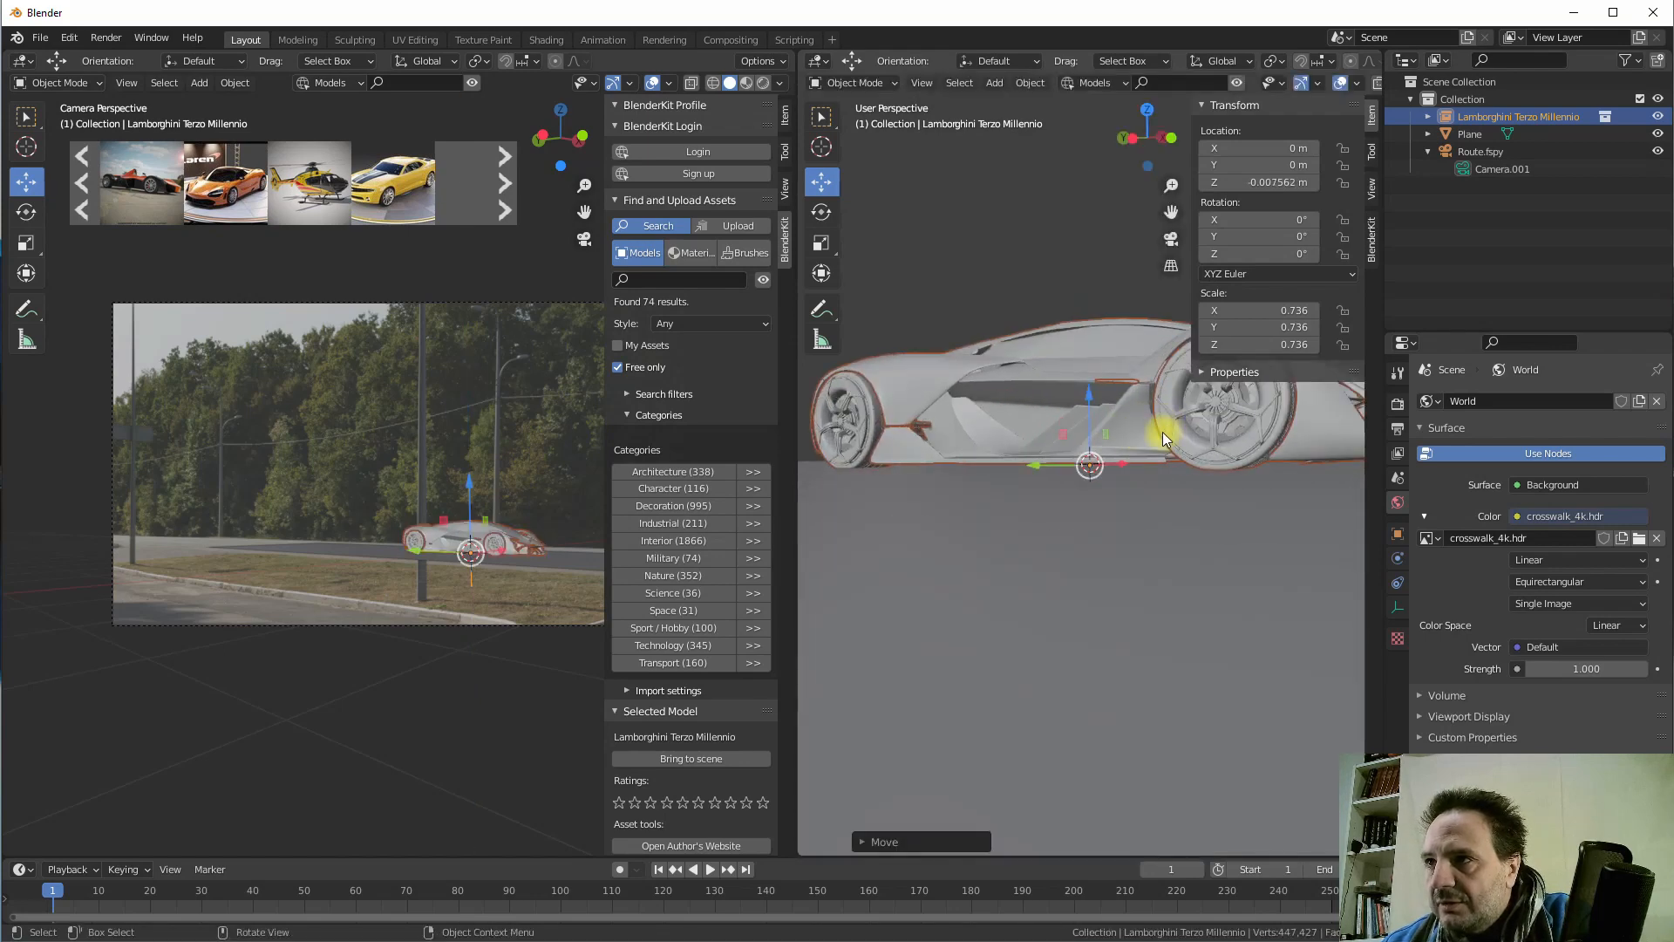
scroll(1095, 417, "down", 4)
- Reposition the Lamborghini on the road plane to about X -1.28 m and Y -0.18 m
middle_click_drag(1096, 430, 1008, 478)
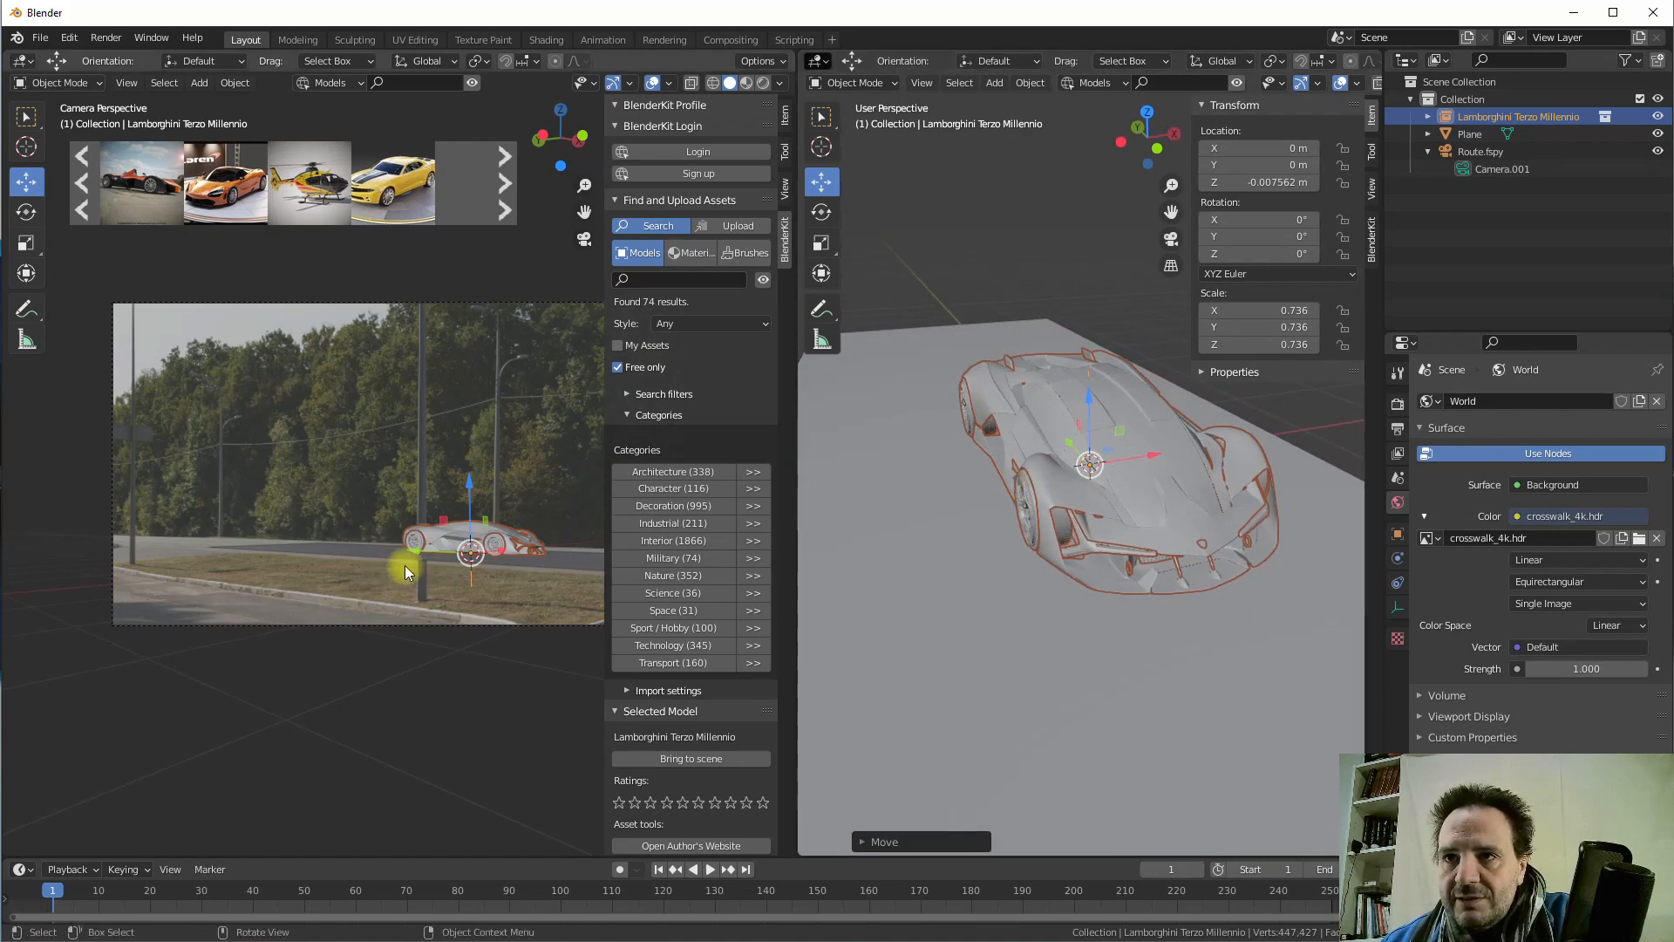
left_click_drag(1152, 448, 1013, 481)
scroll(949, 553, "down", 3)
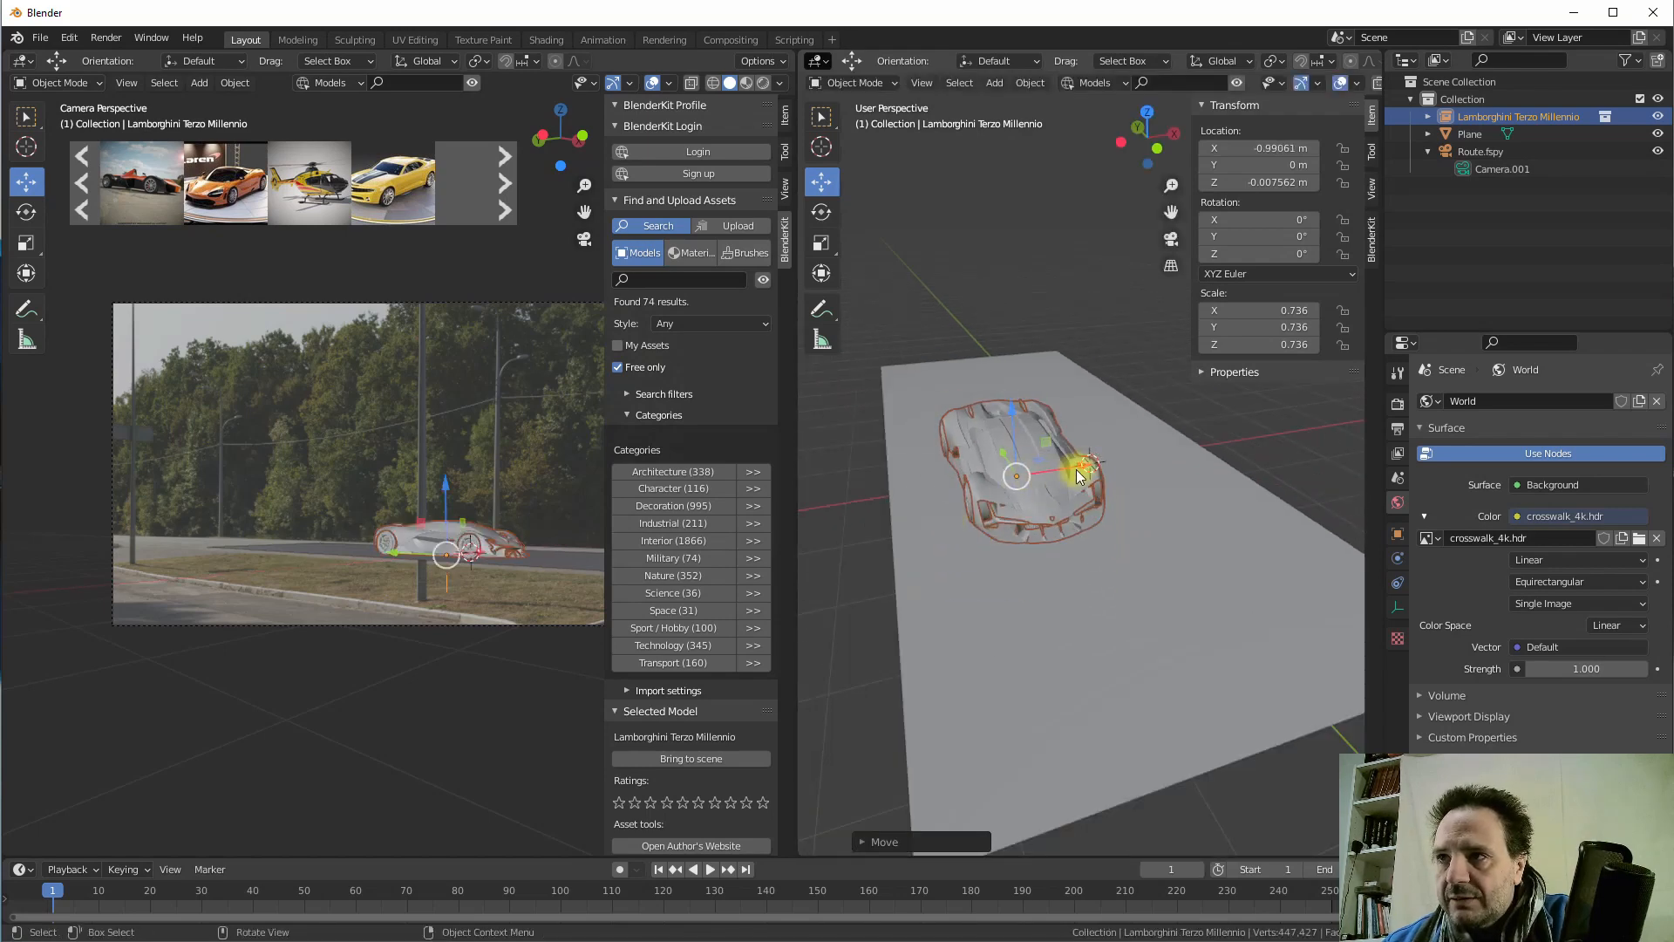
left_click_drag(1072, 474, 1057, 476)
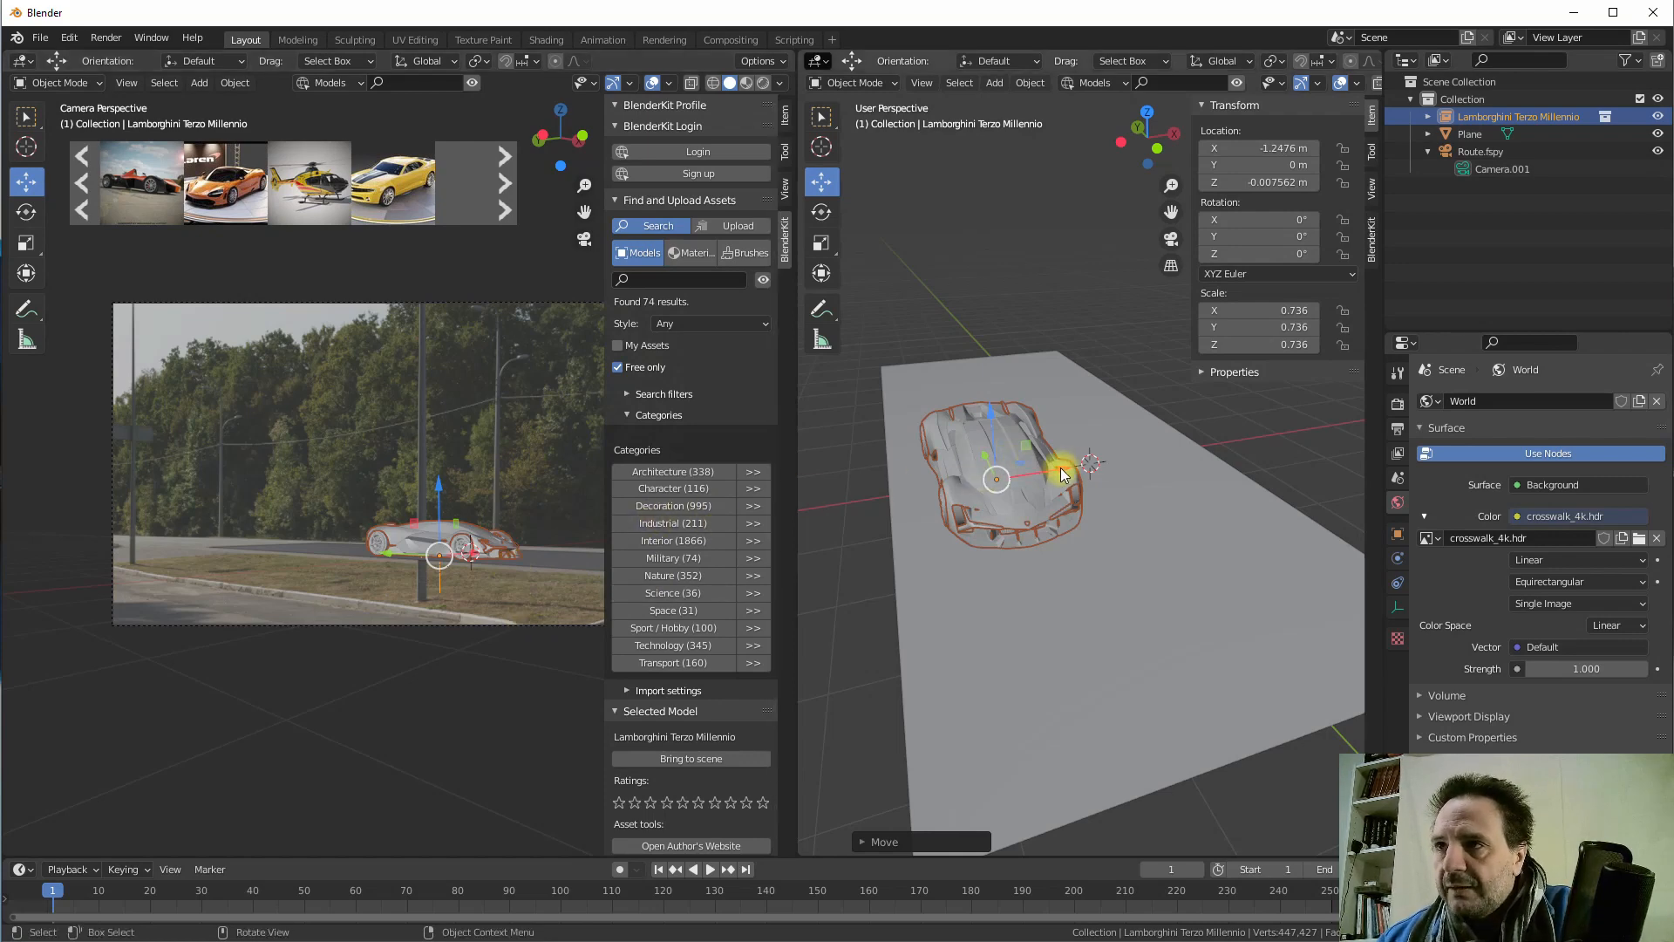
left_click_drag(1062, 473, 1061, 476)
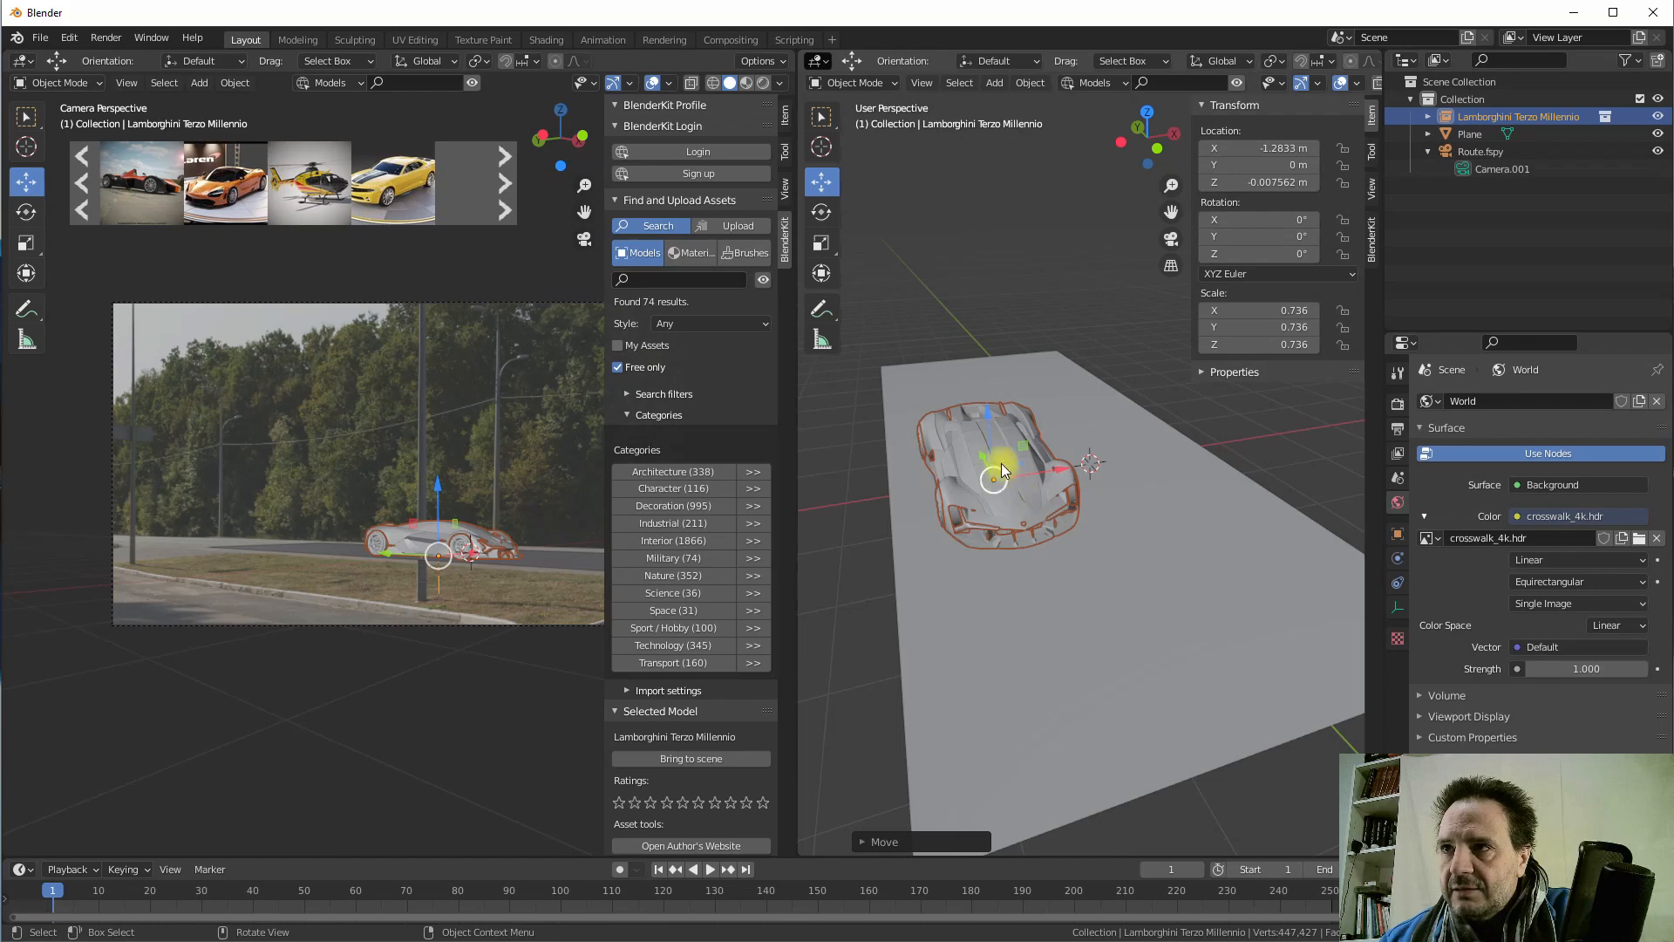
left_click_drag(982, 463, 983, 463)
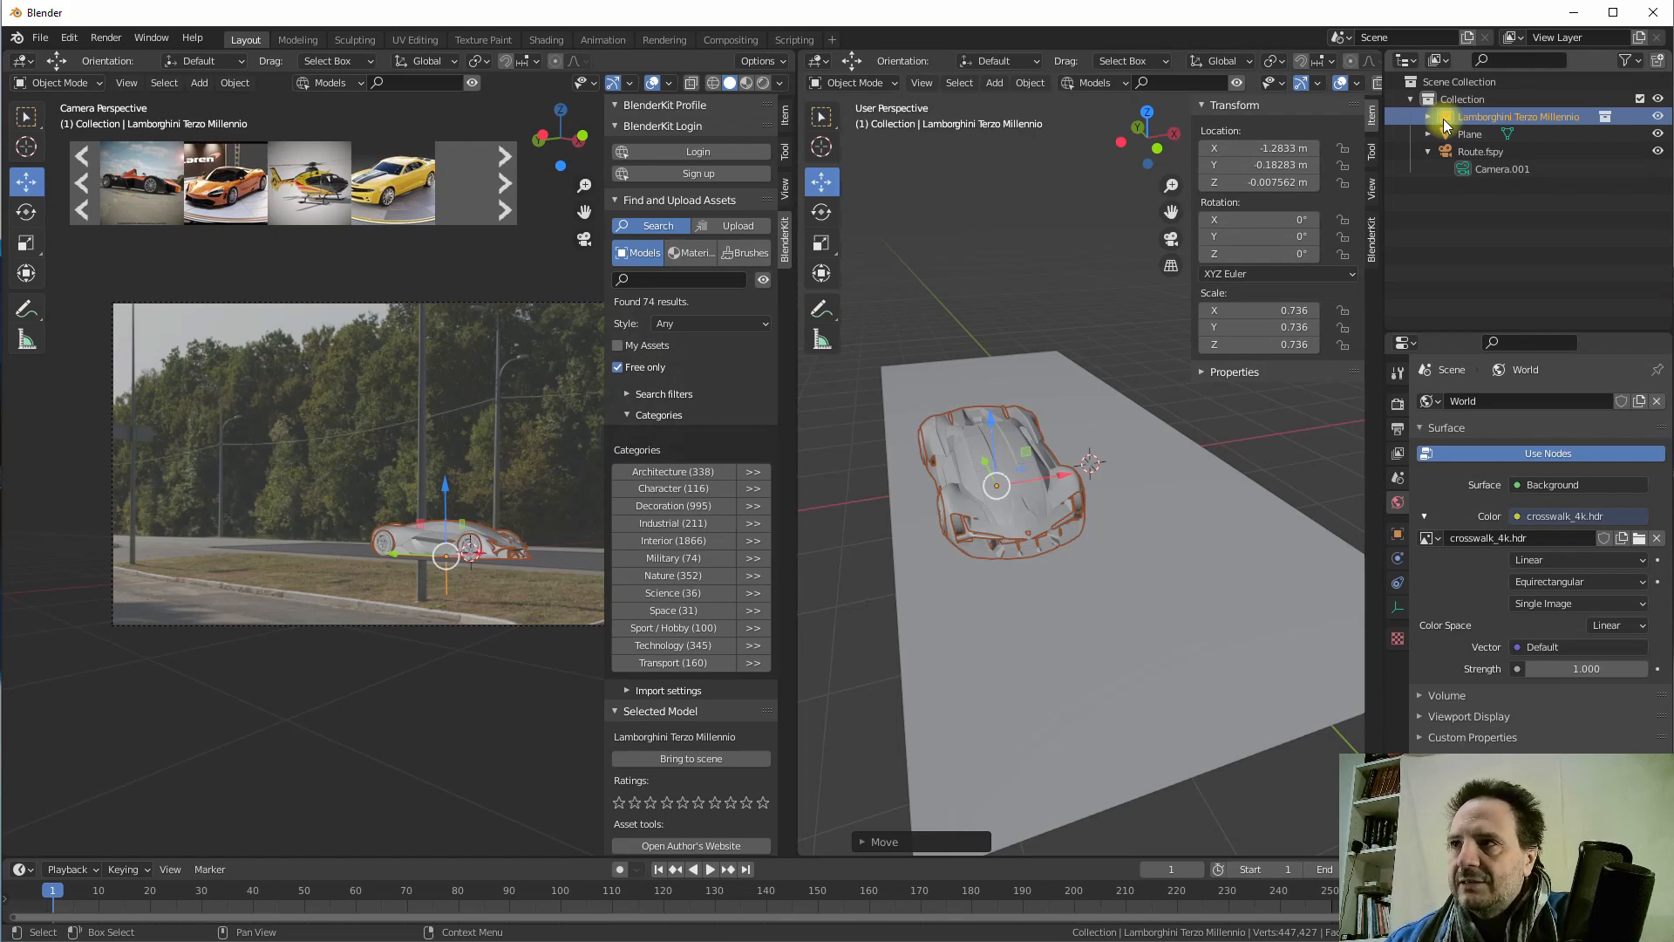
- Use BlenderKit's Bring to scene on the selected Lamborghini Terzo Millennio to make its parts individually accessible
left_click(1372, 248)
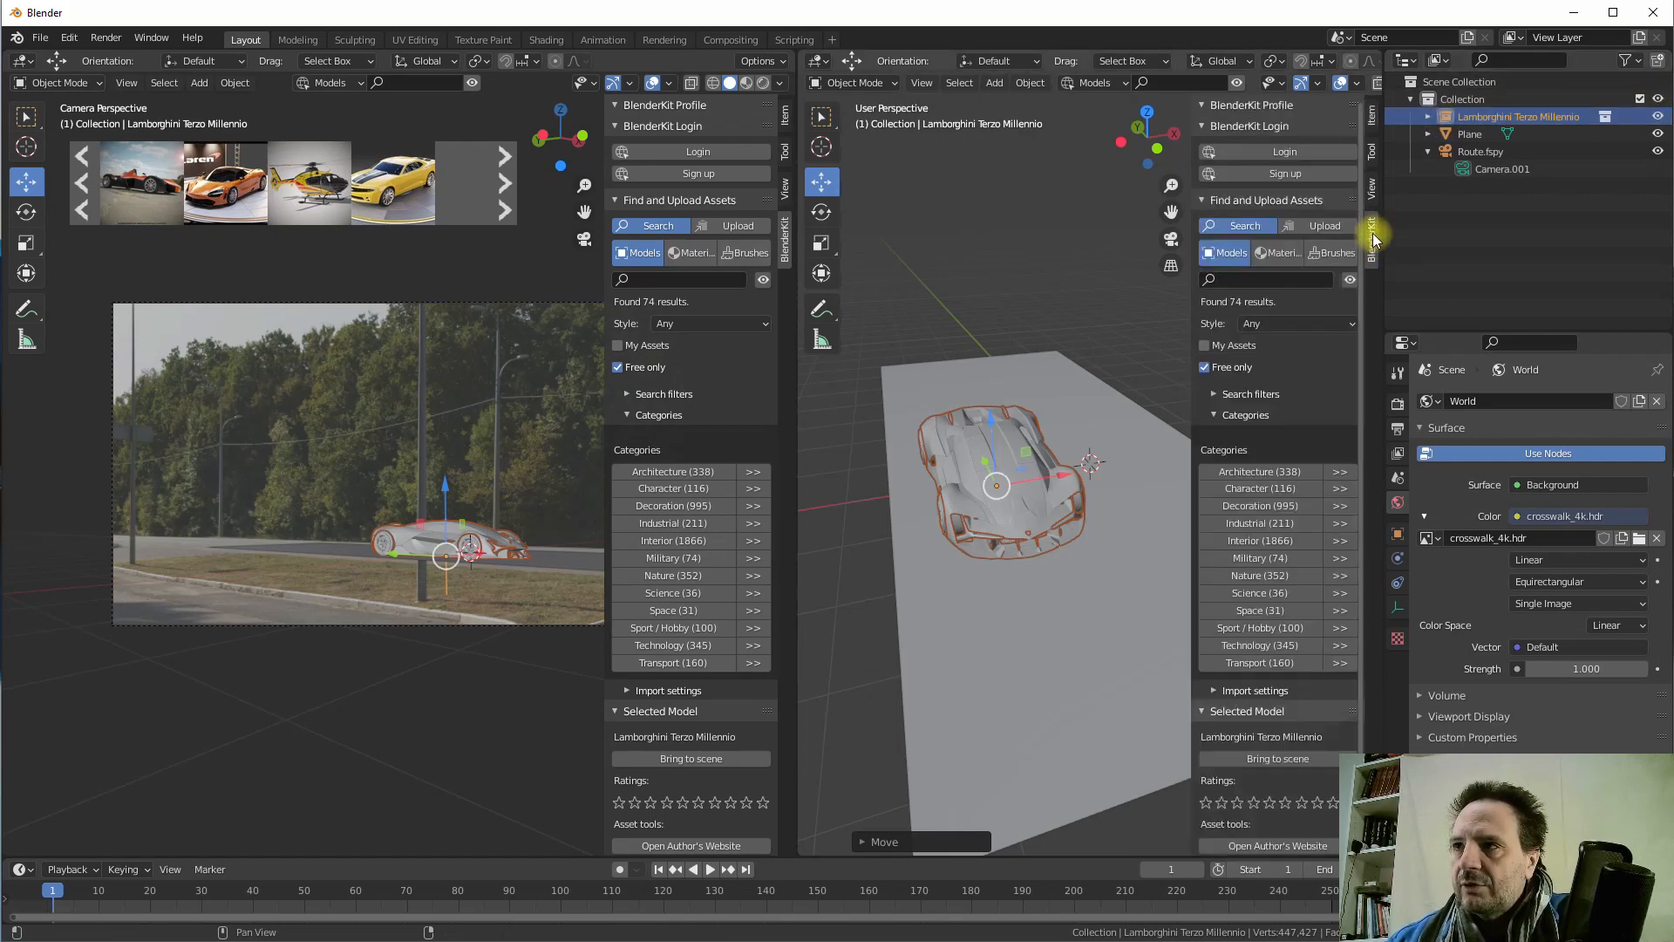
scroll(1255, 663, "down", 2)
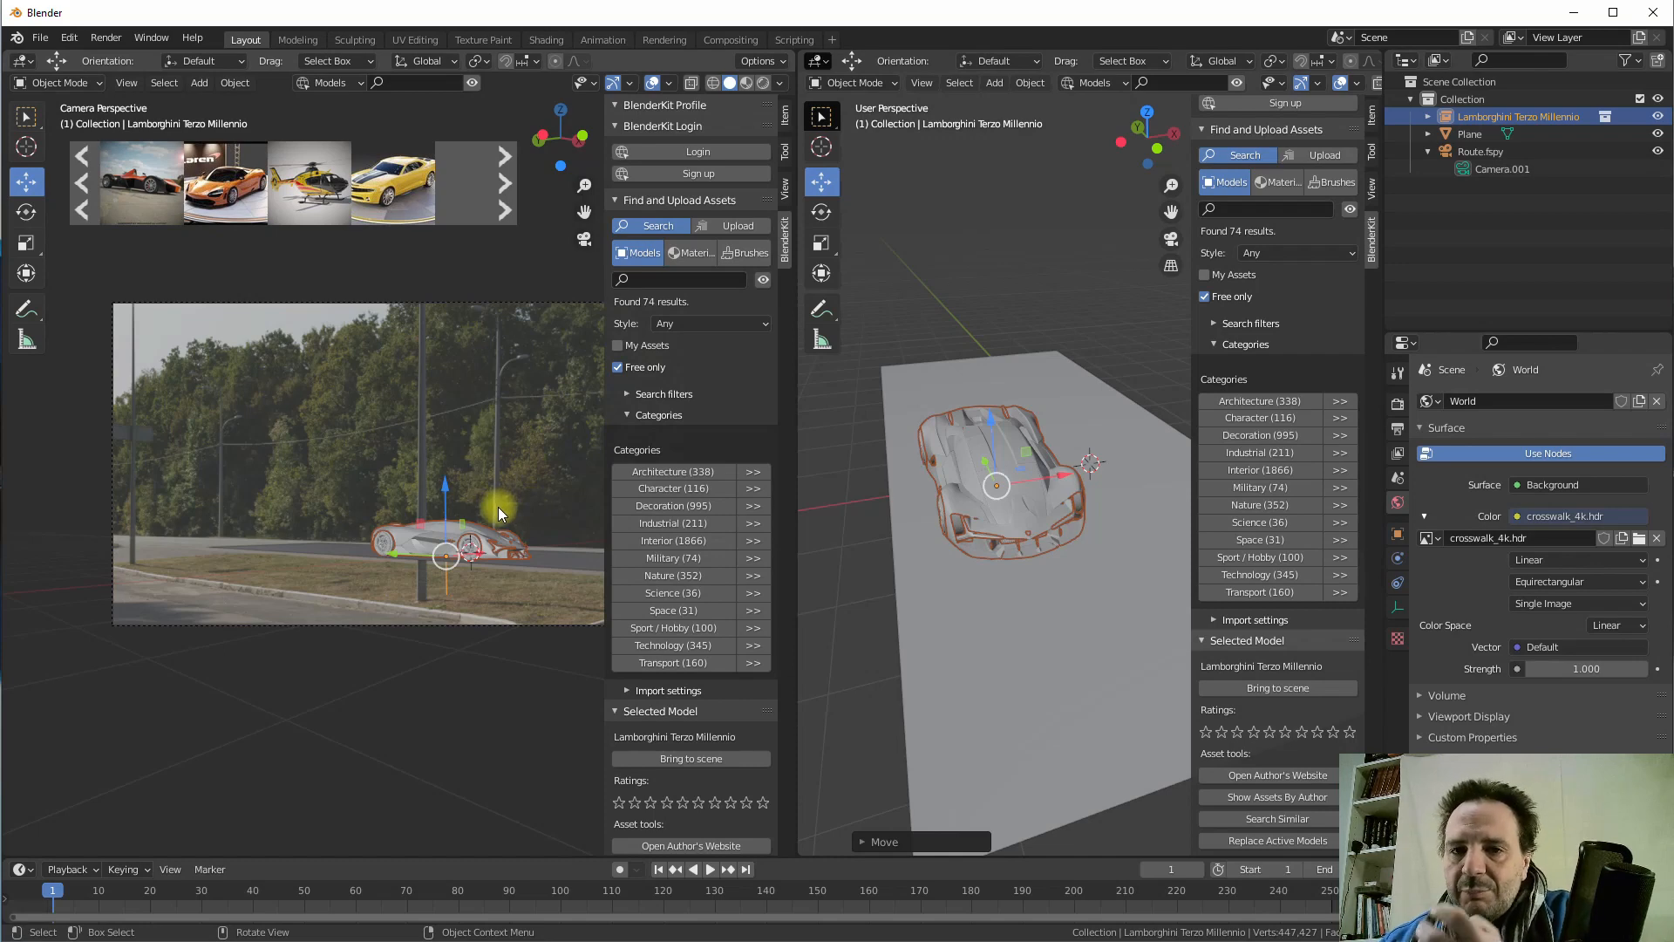
left_click(1279, 687)
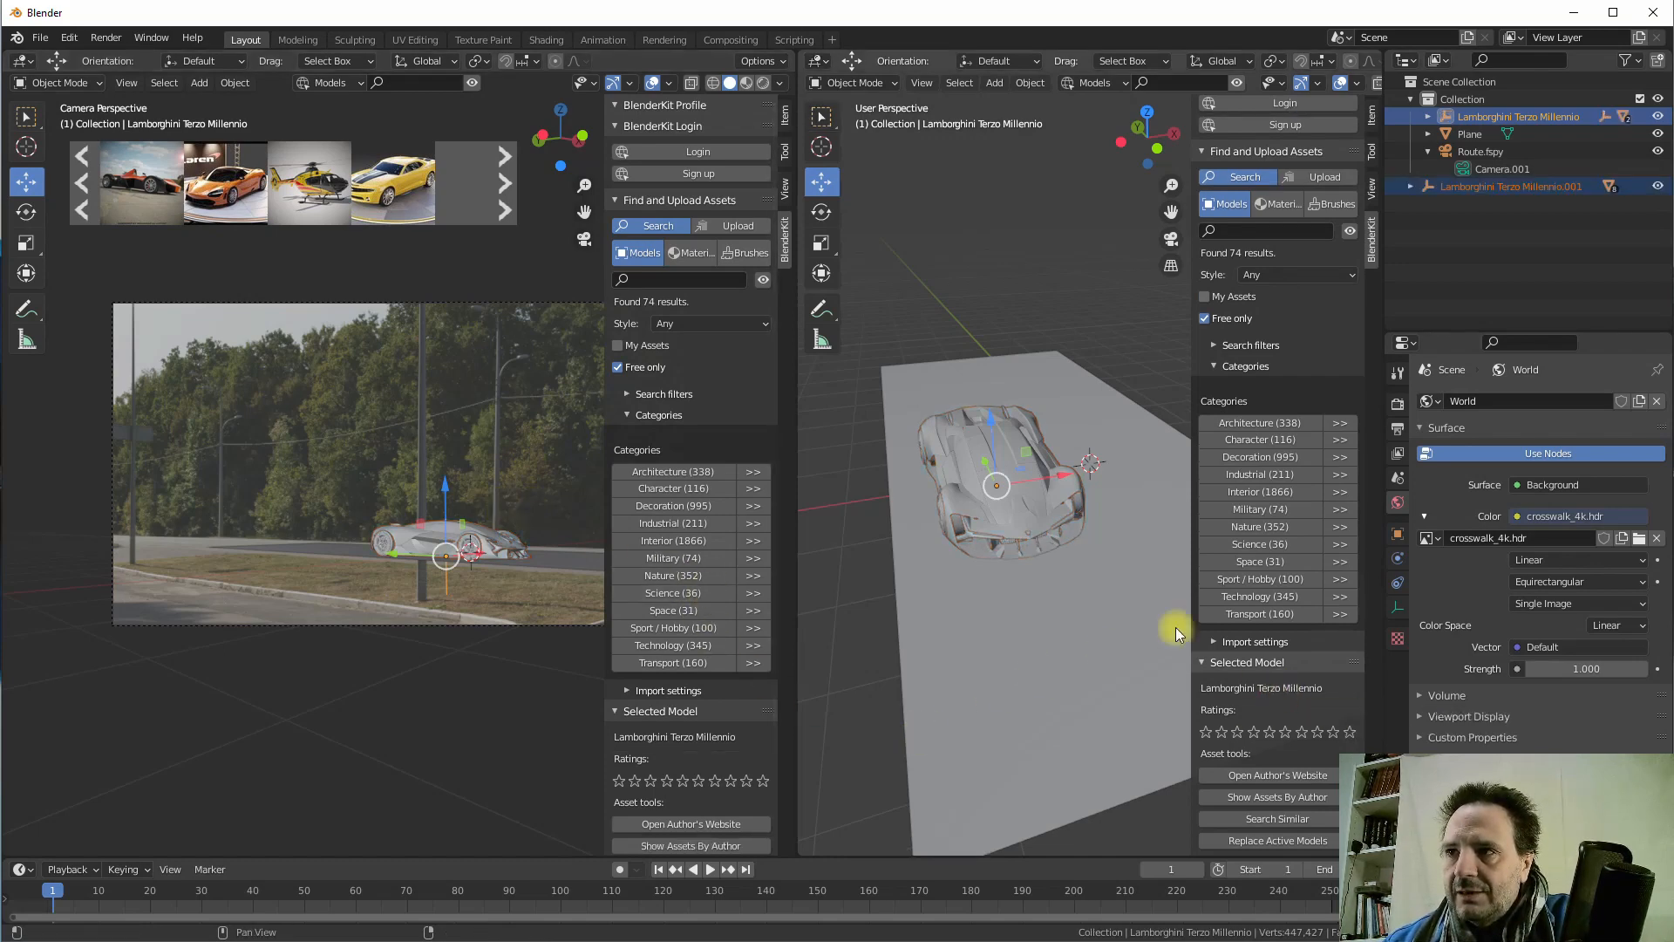
- Expand the car's object hierarchy and examine its separate parts, from BackLights and Circle.027 to headLights and lamborghini
left_click(1409, 187)
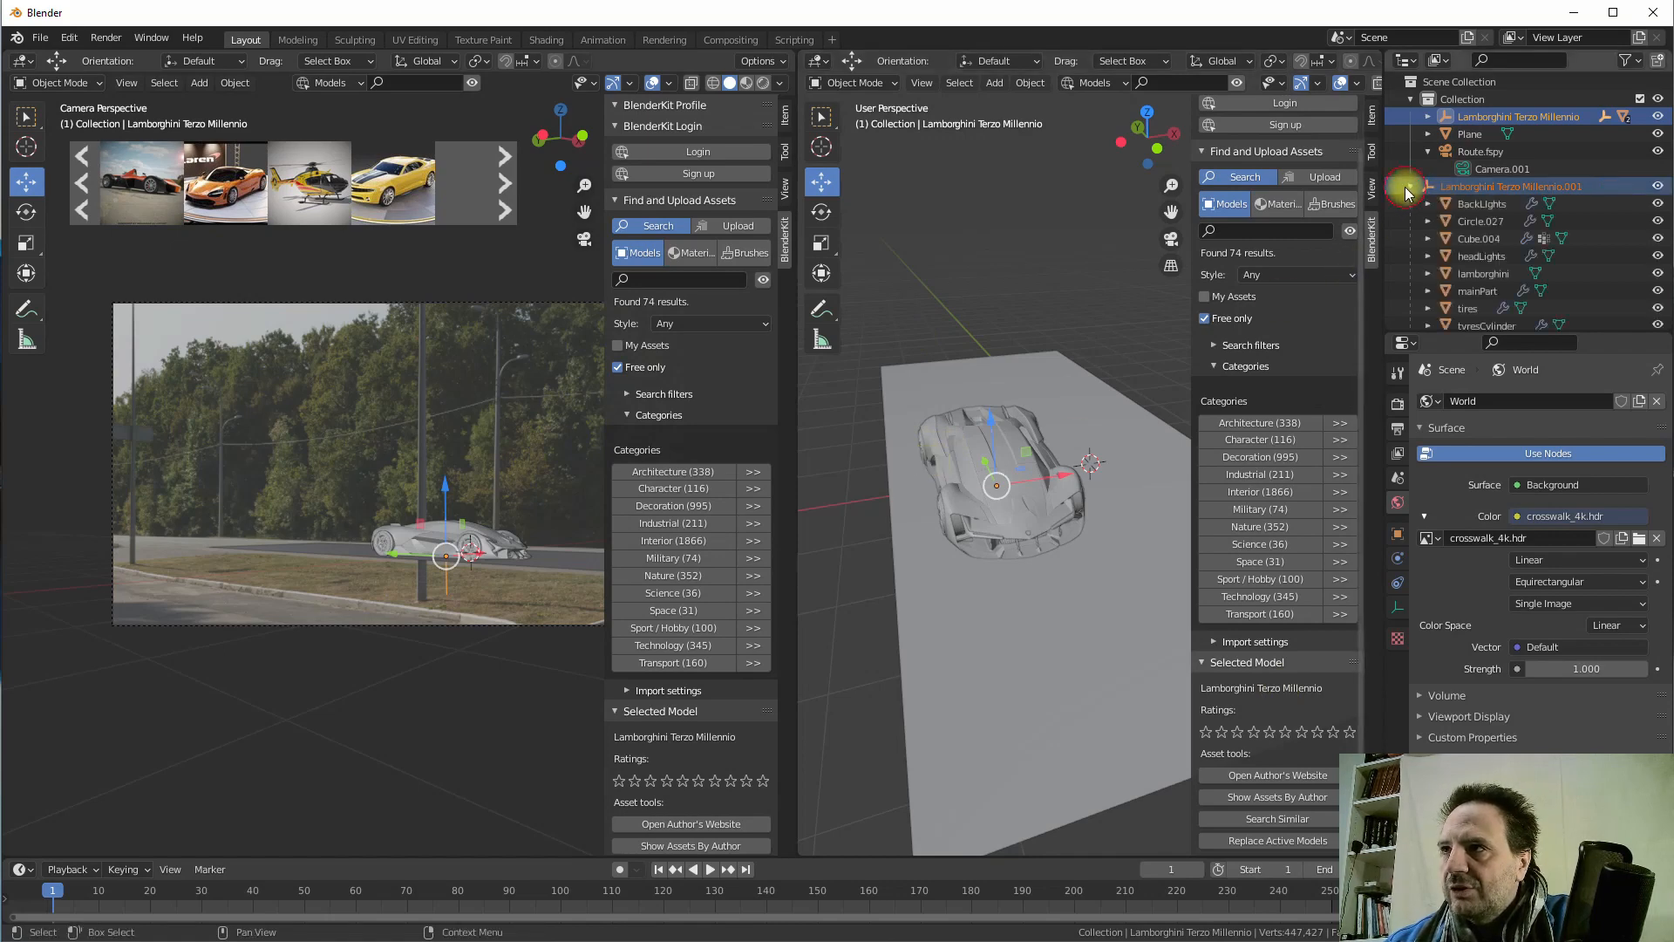
left_click(1463, 202)
left_click(1473, 238)
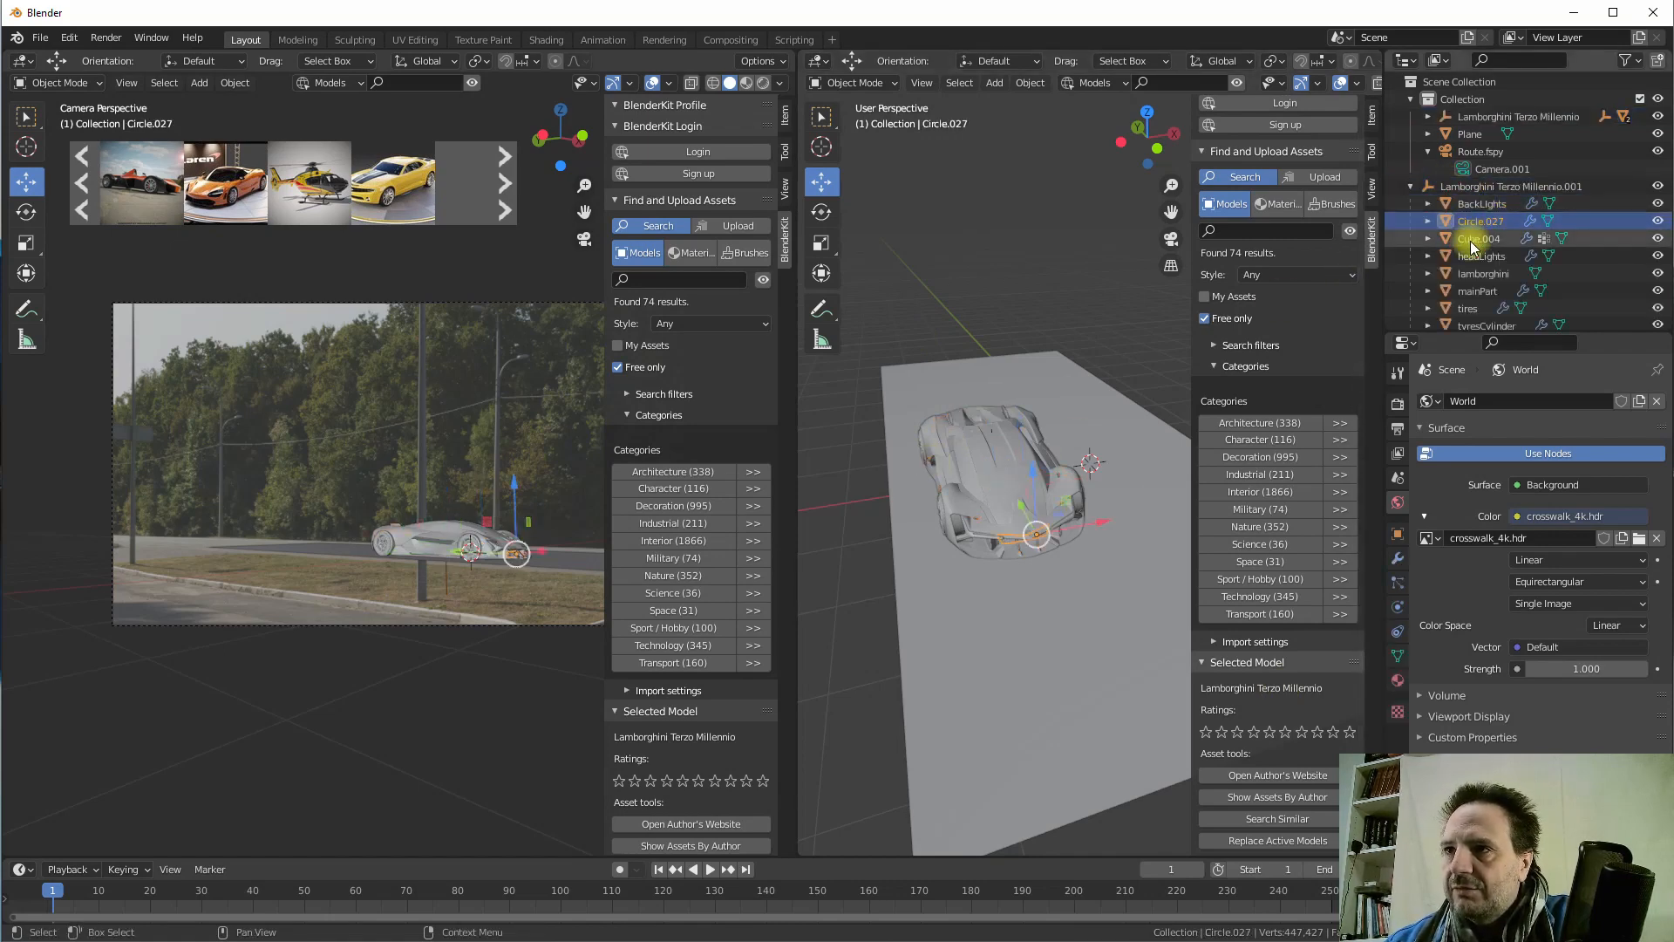
left_click(1470, 260)
left_click(1472, 273)
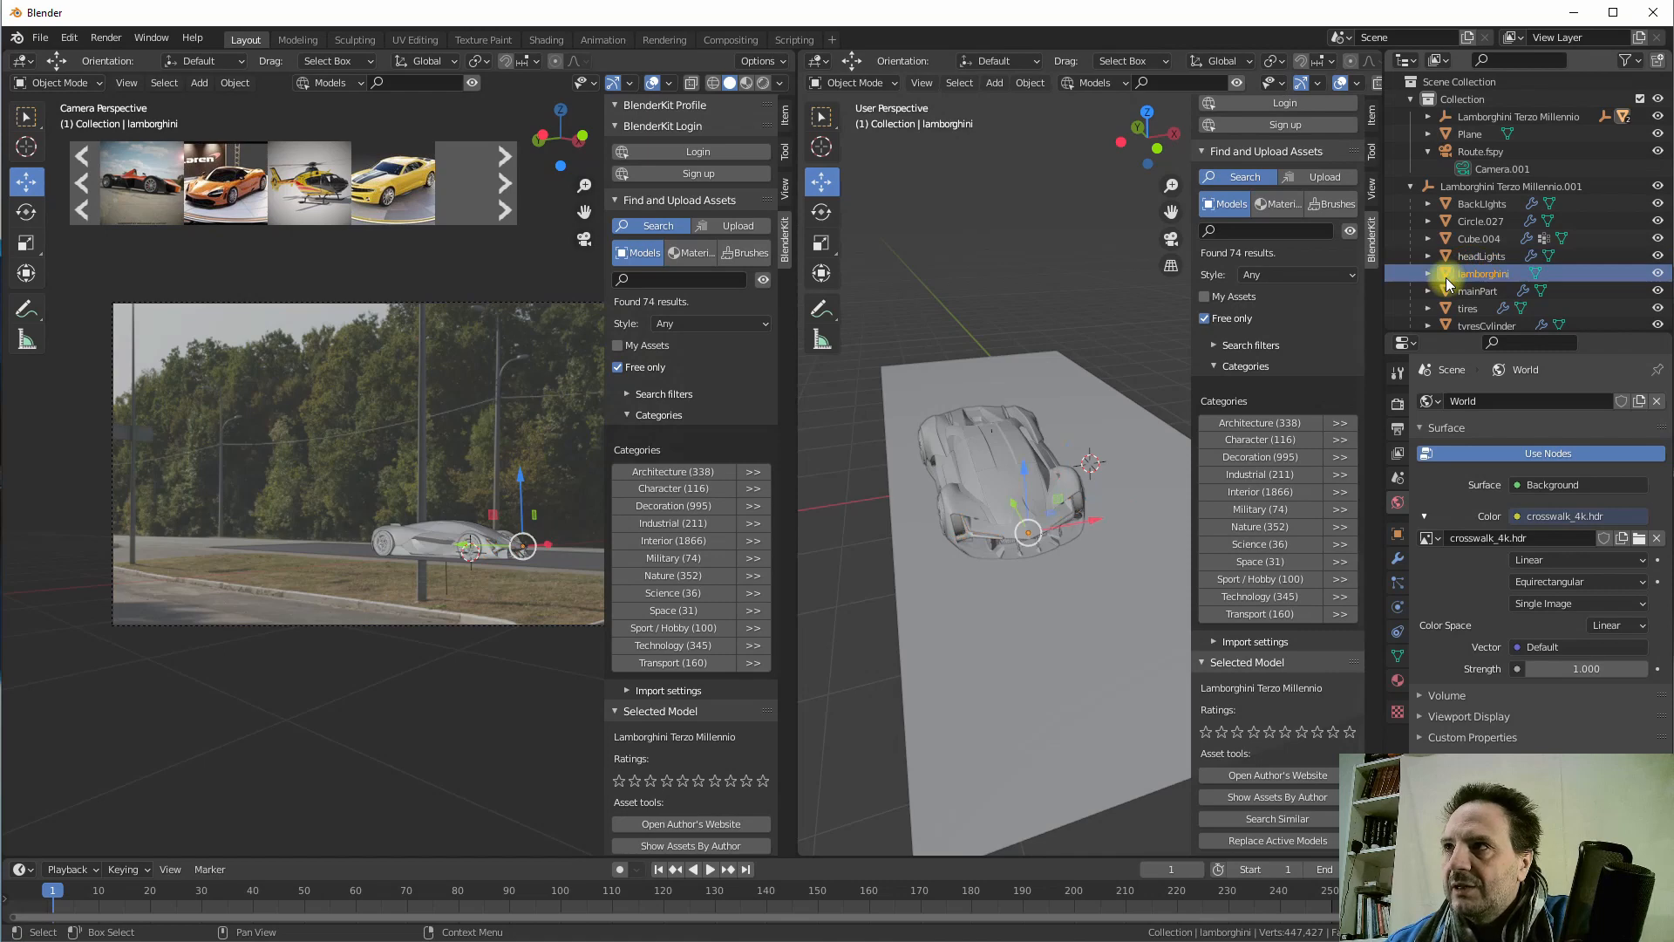
left_click(1477, 256)
left_click(1478, 239)
left_click(1478, 222)
left_click(1478, 206)
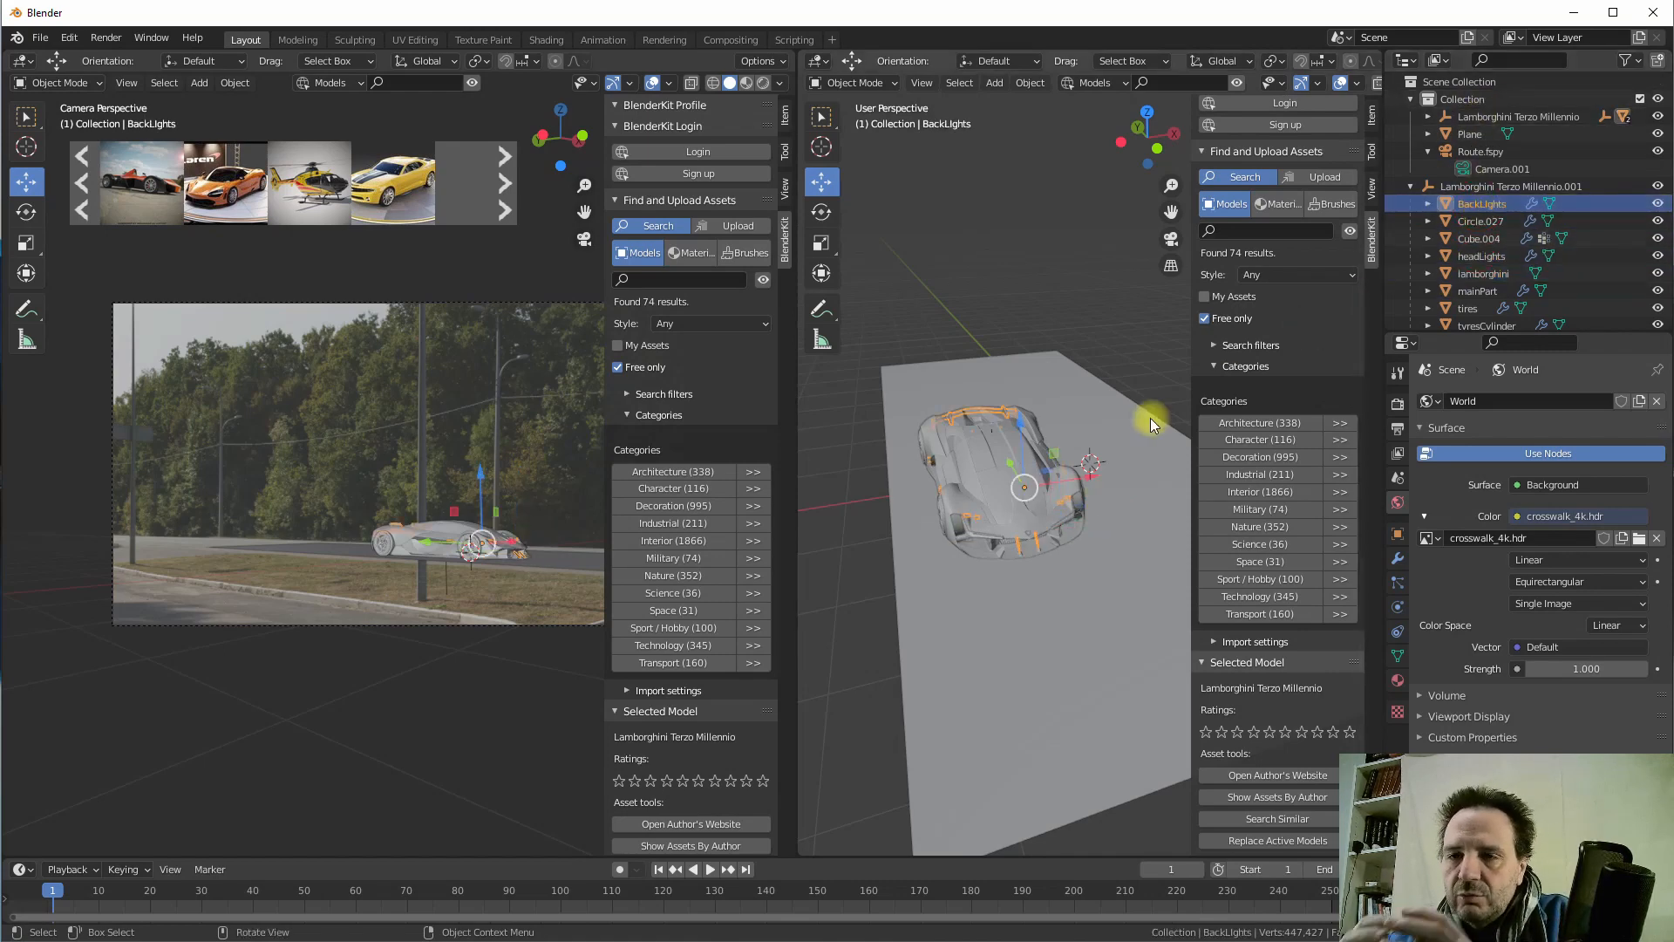